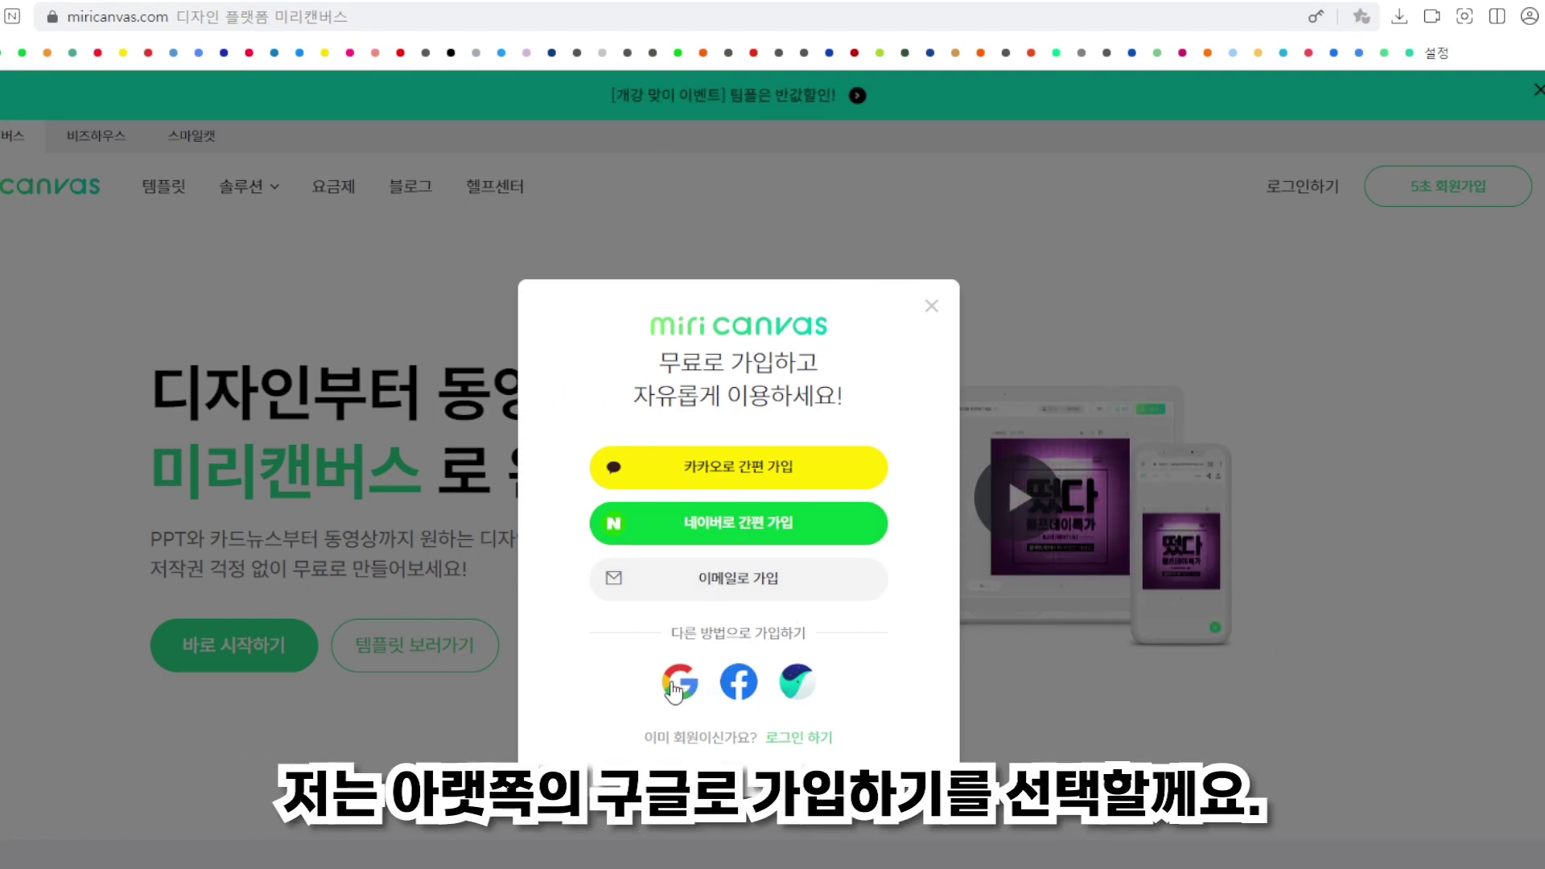
# Sign up with the Google account, choosing to stay logged in, and skip the editor tutorial.
pyautogui.click(679, 685)
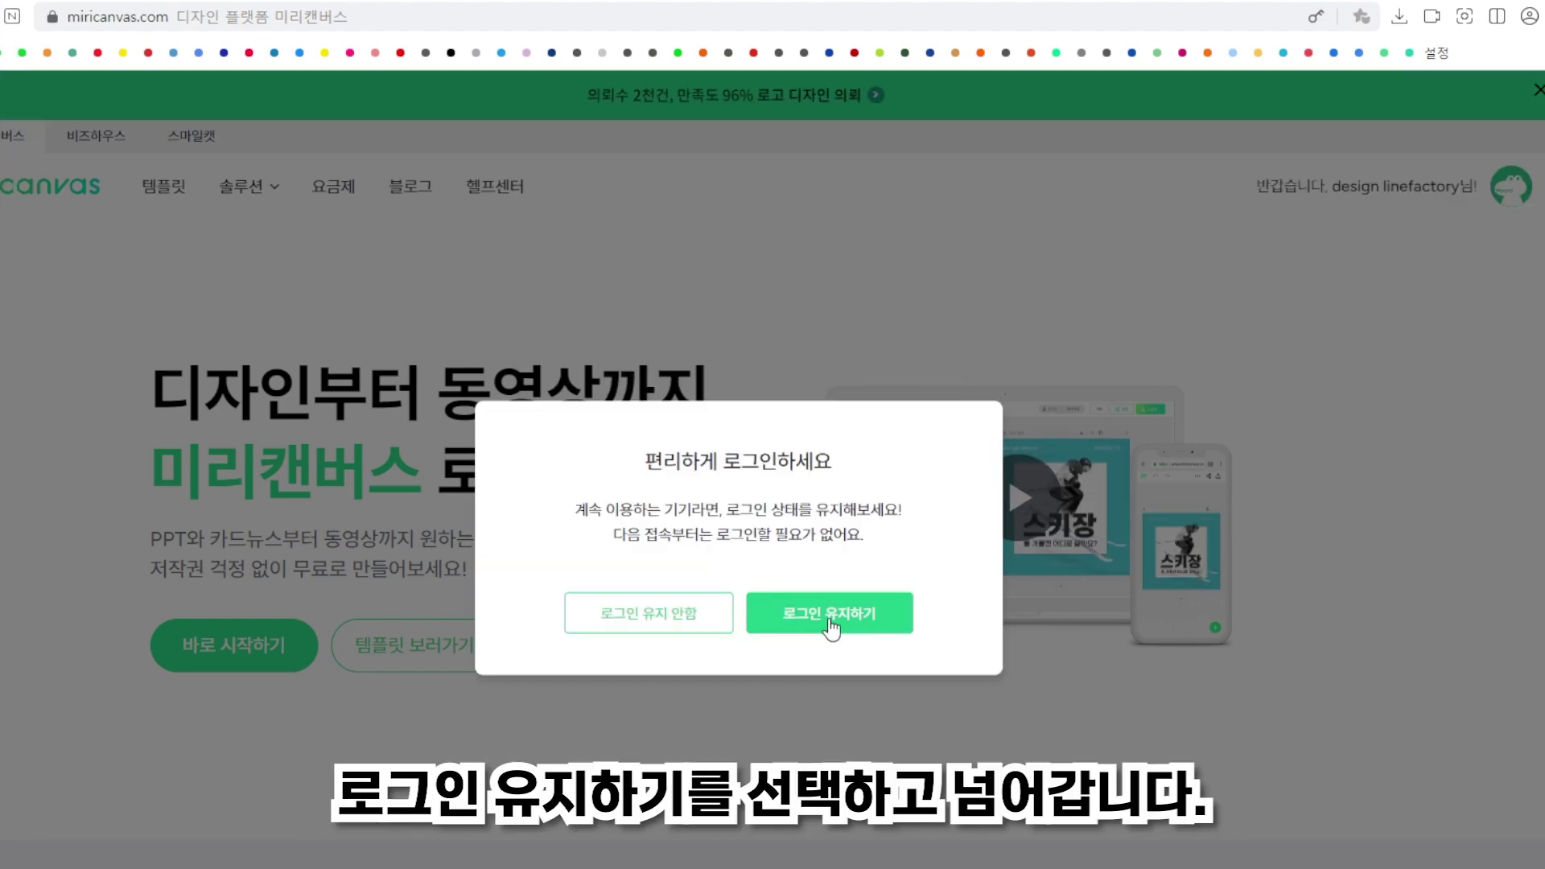
pyautogui.click(832, 627)
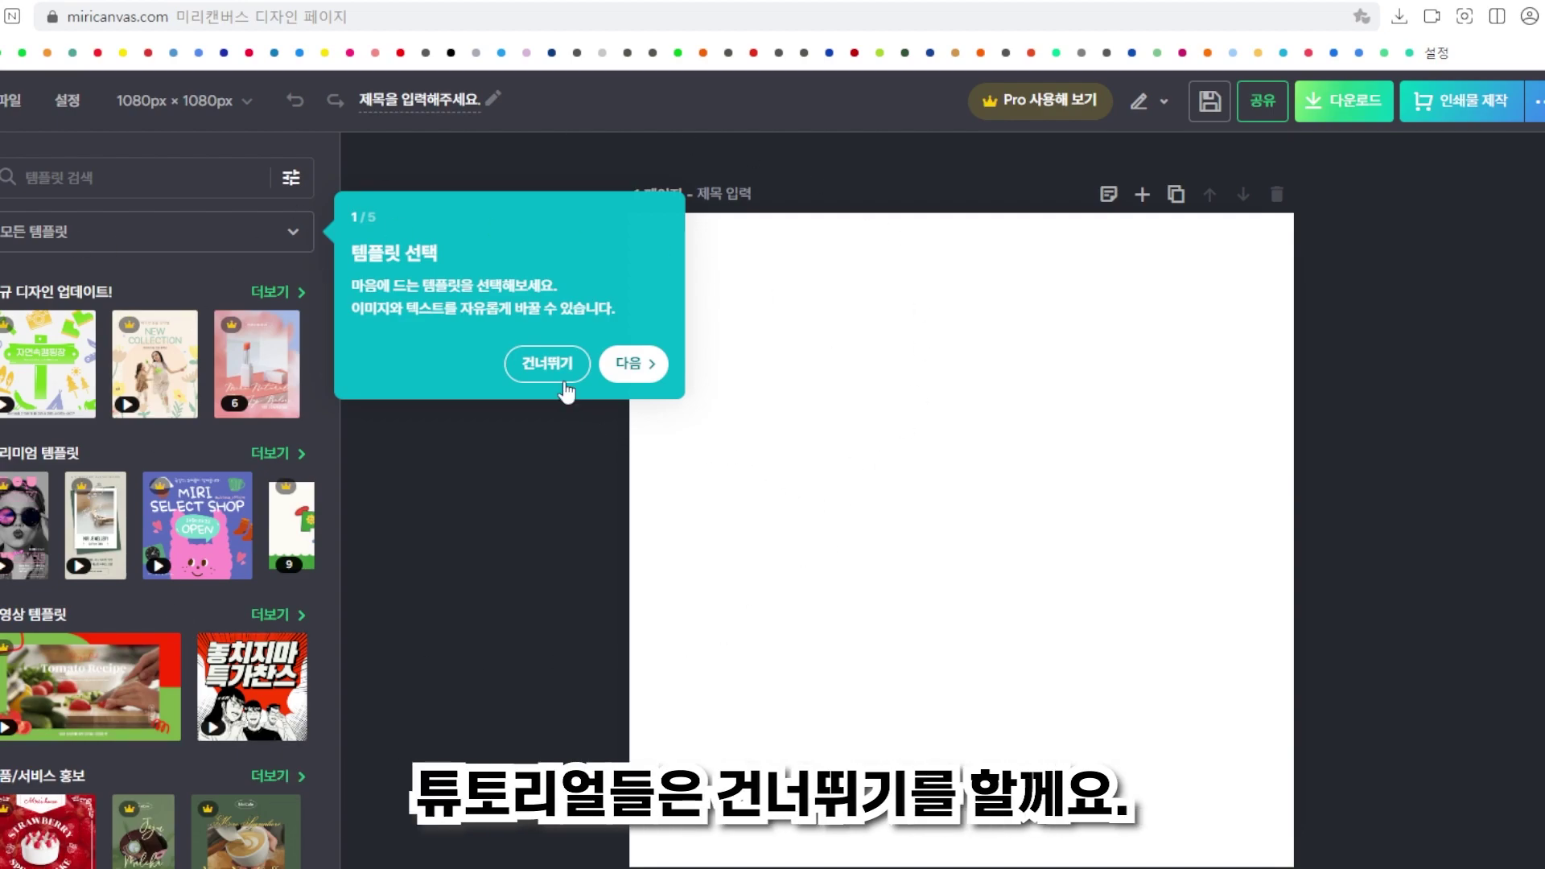
pyautogui.click(547, 369)
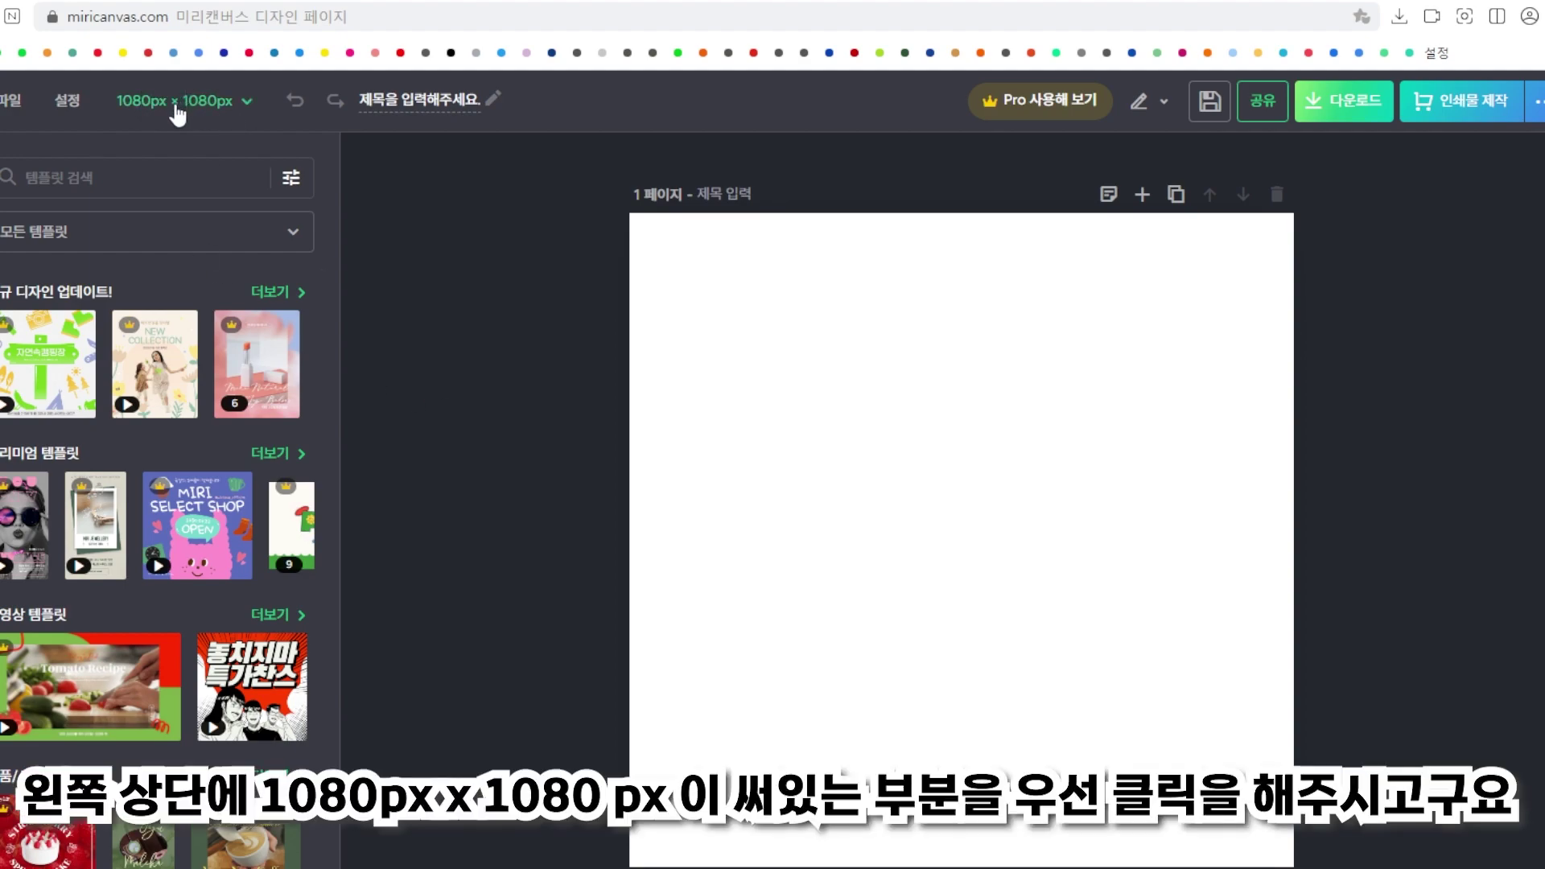
# Set the canvas to a custom size of 62 × 22 cm.
pyautogui.click(228, 104)
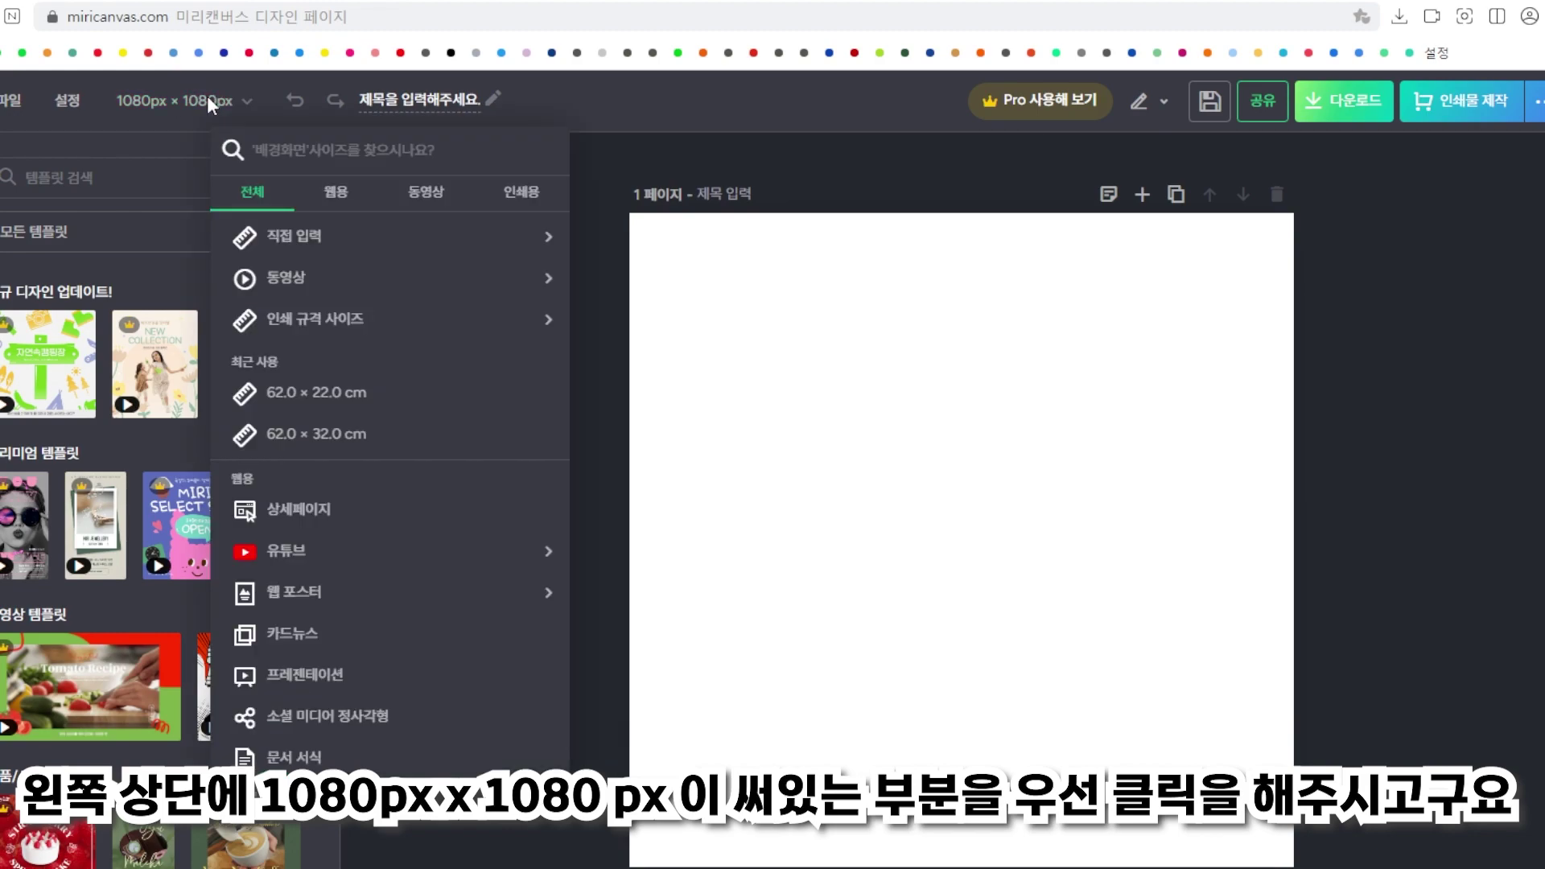
pyautogui.click(352, 255)
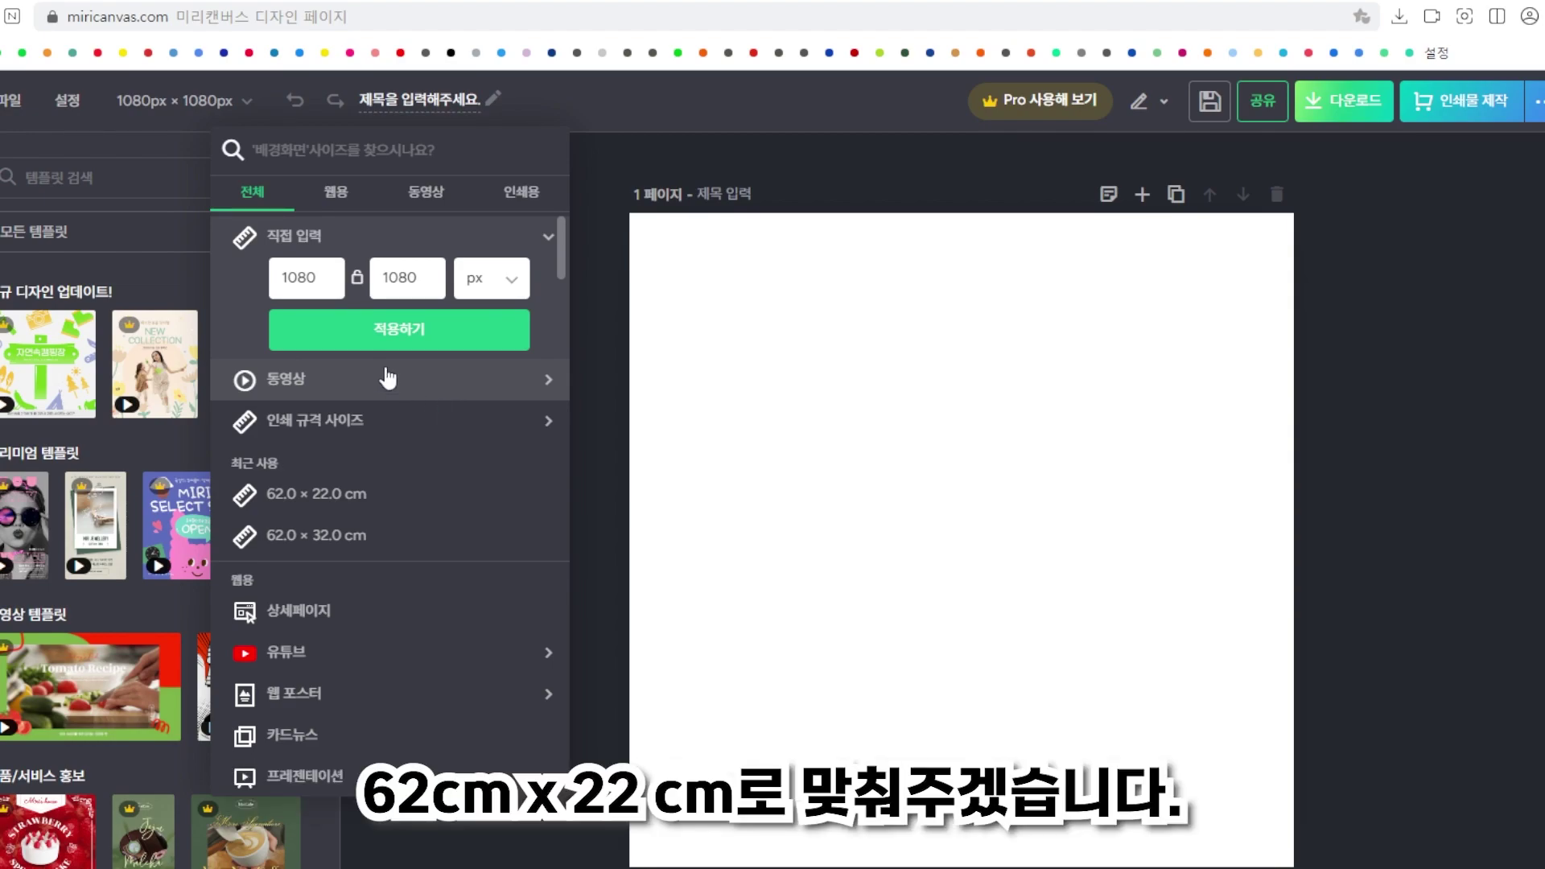
pyautogui.click(483, 285)
pyautogui.click(493, 345)
pyautogui.doubleClick(306, 277)
pyautogui.write('62')
pyautogui.press('Tab')
pyautogui.write('22')
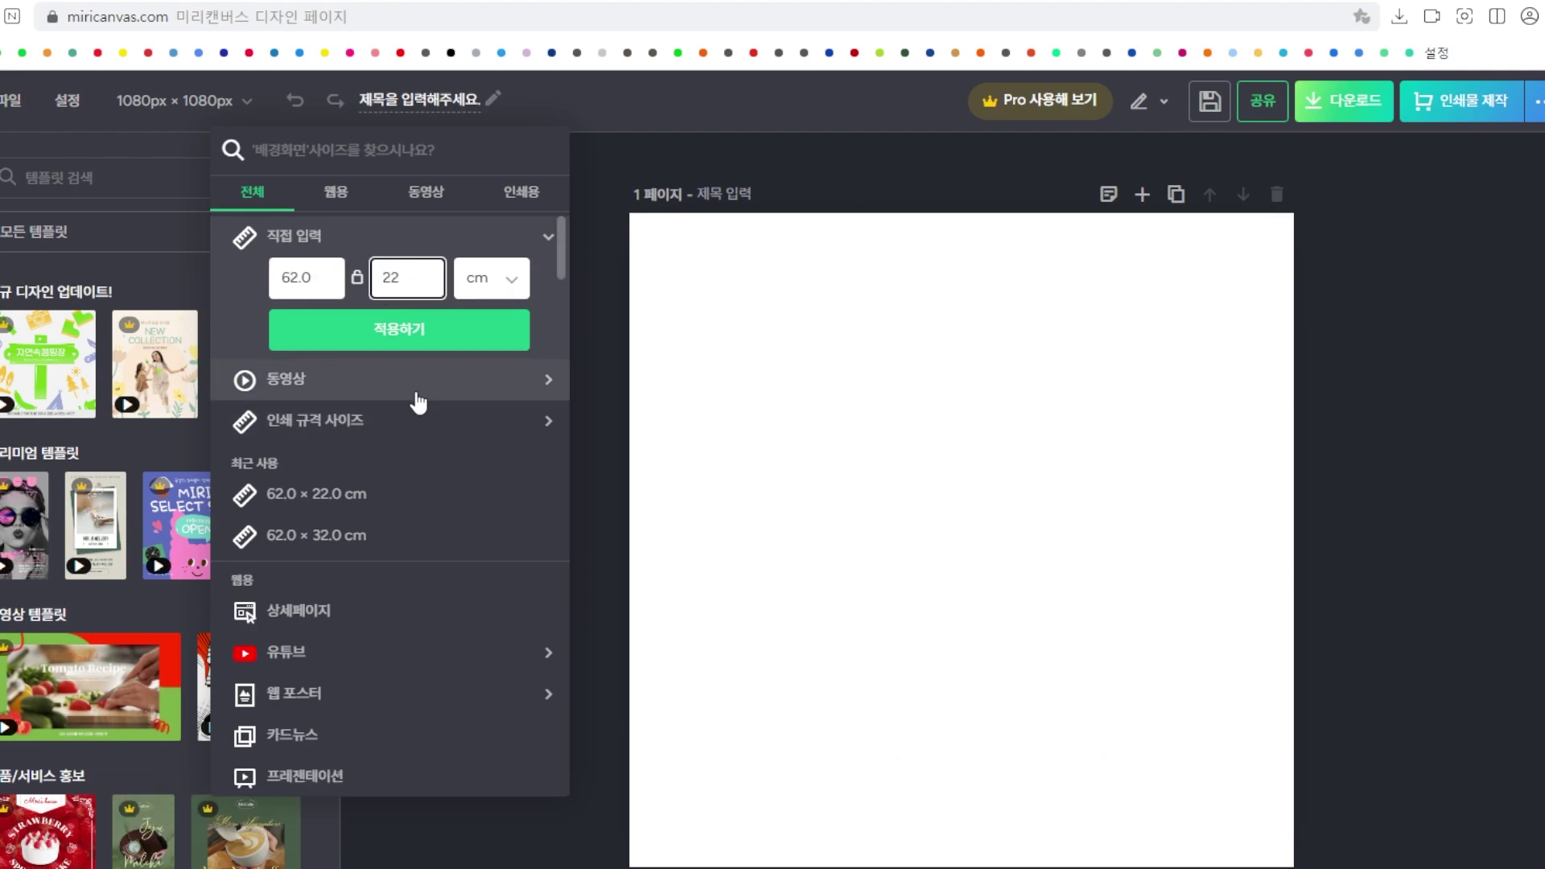
pyautogui.click(425, 338)
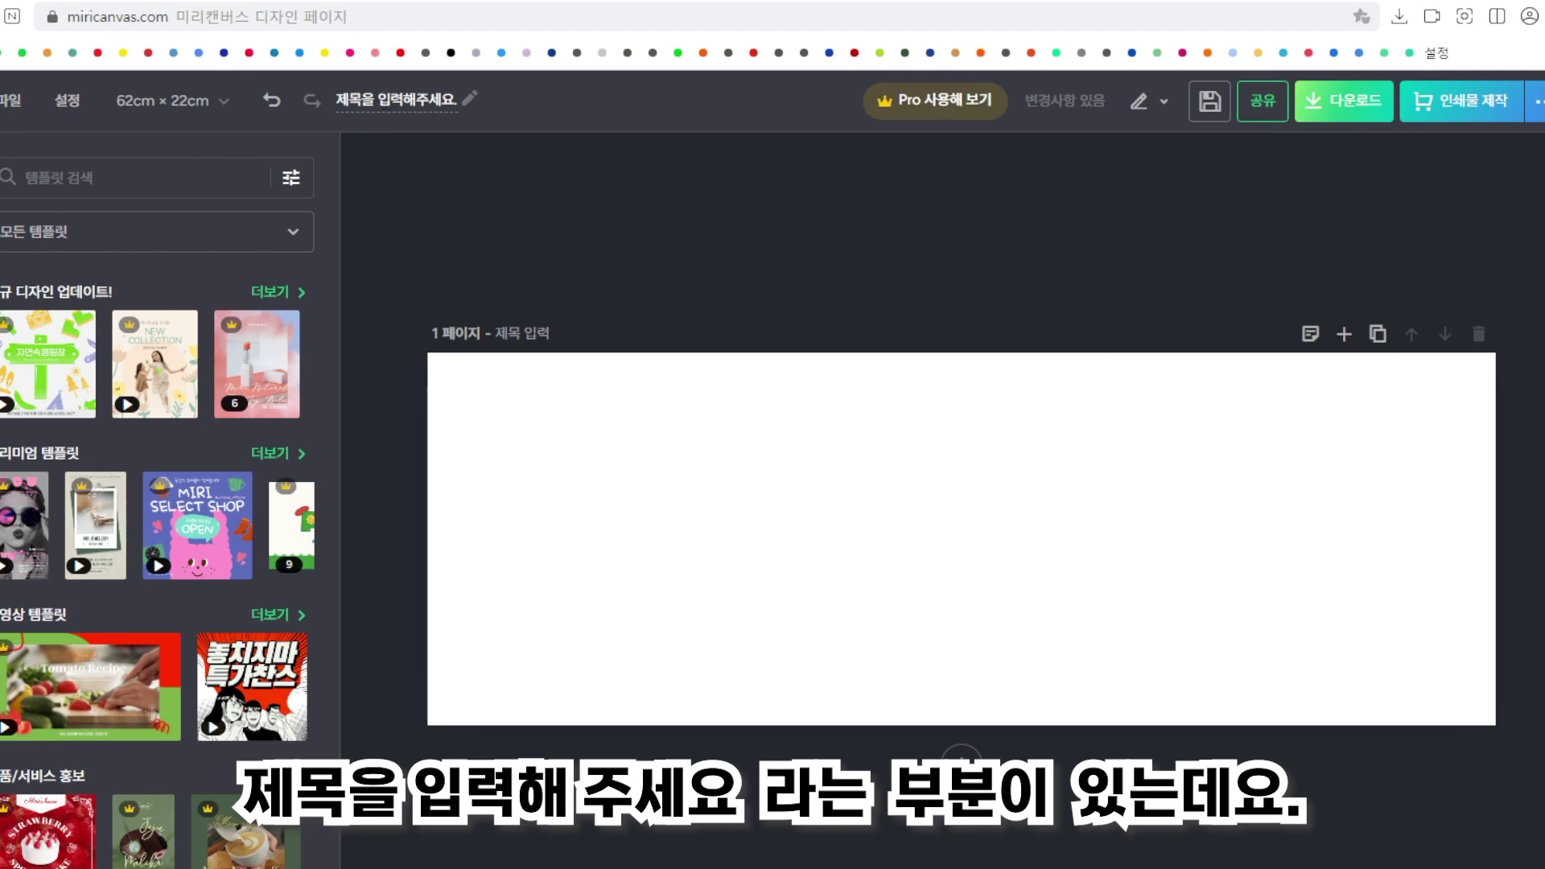
# Title the design "60x20_포토반사_슬로건".
pyautogui.click(426, 97)
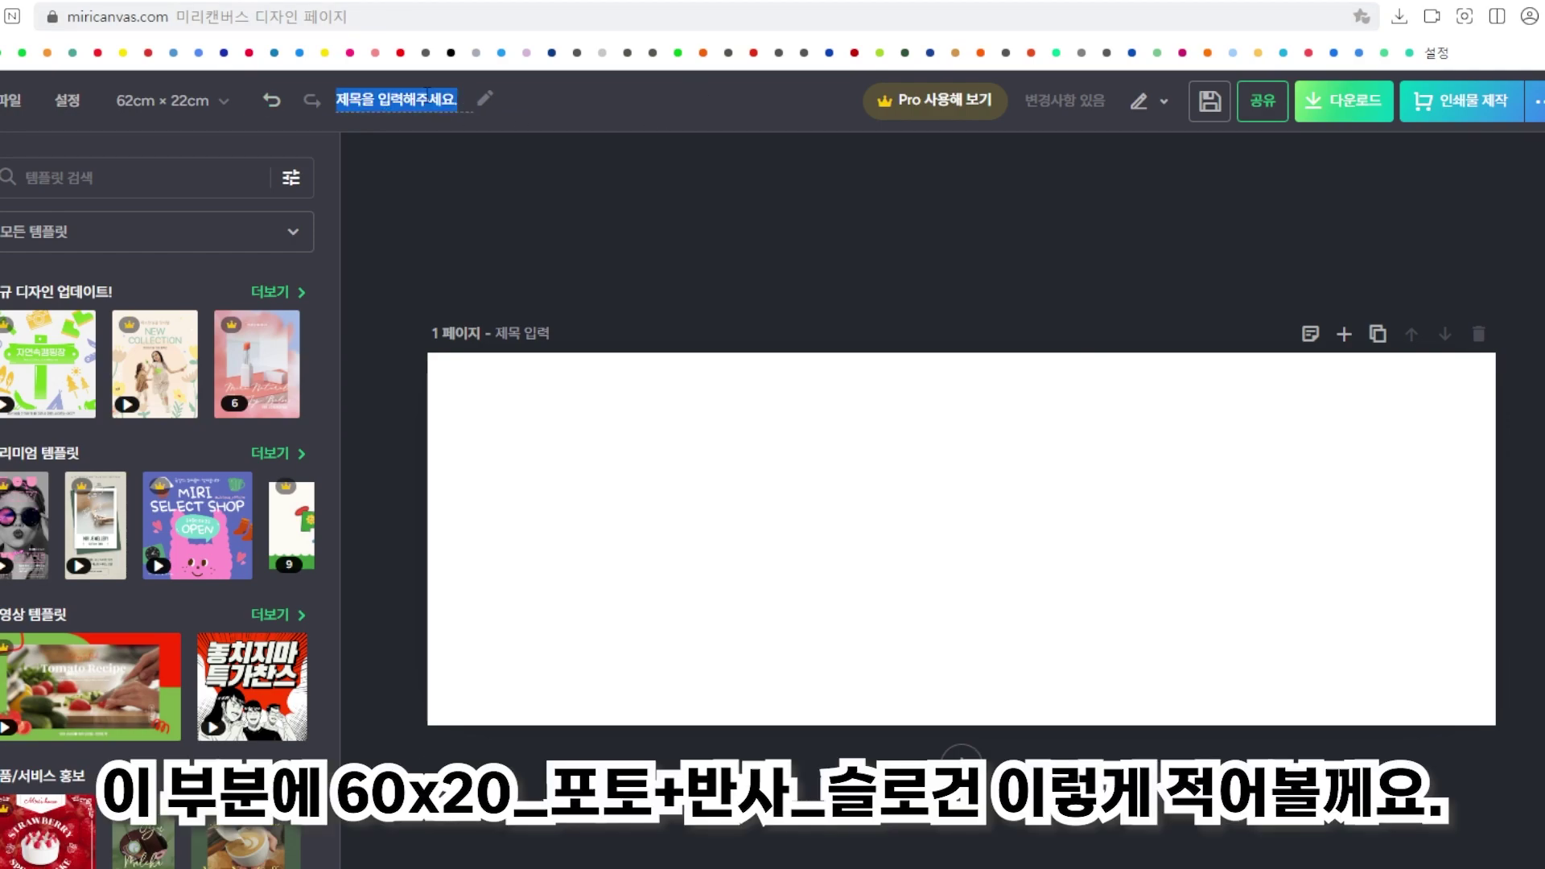
pyautogui.write('60')
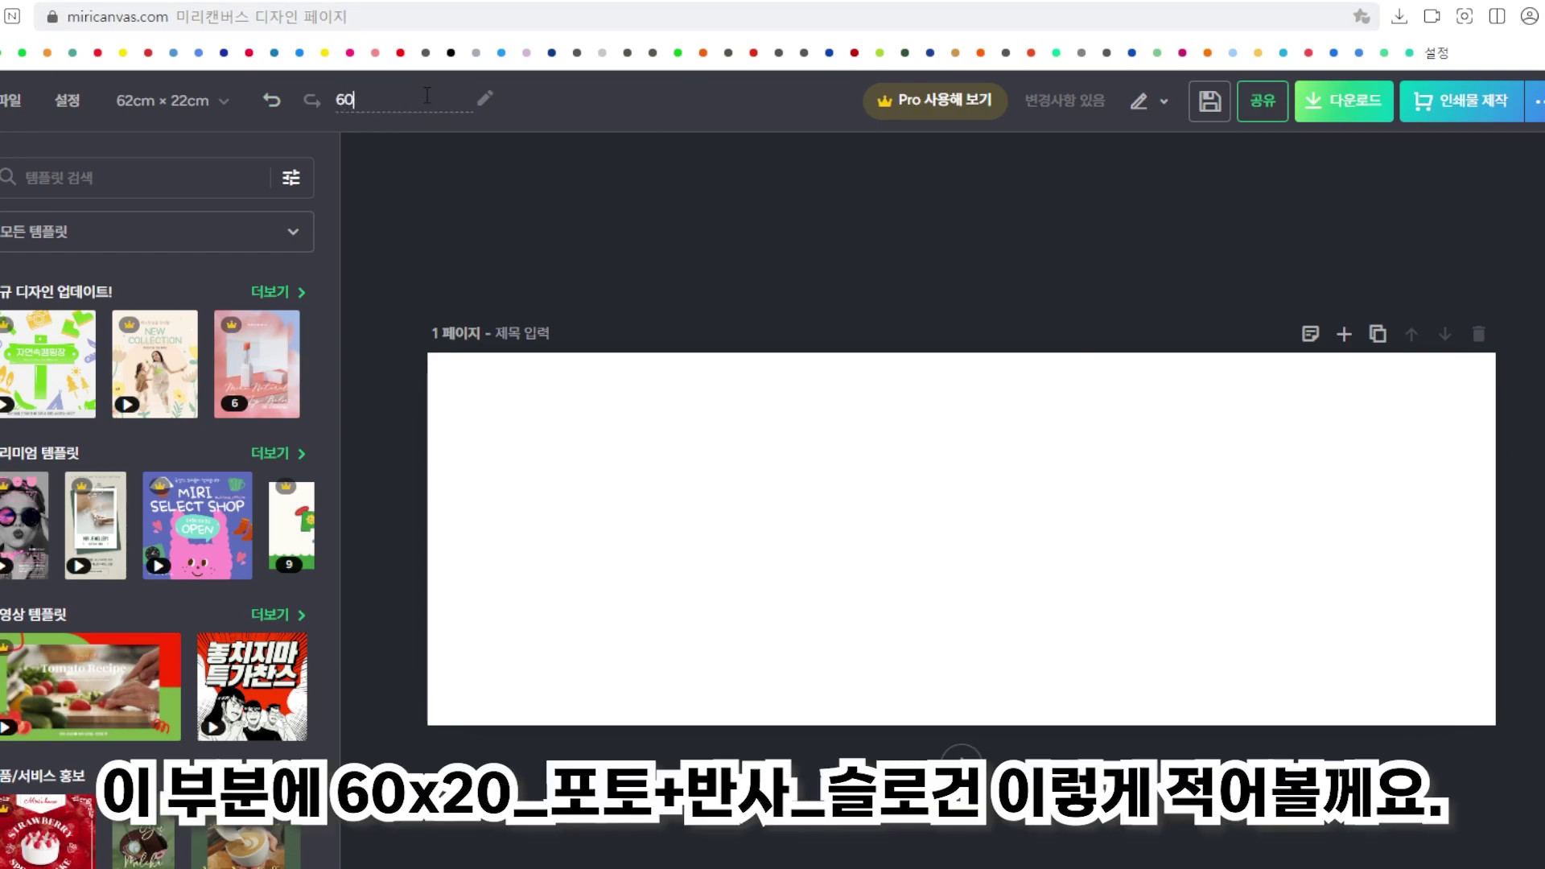
pyautogui.write('x20_포토반사_시')
pyautogui.write('로건')
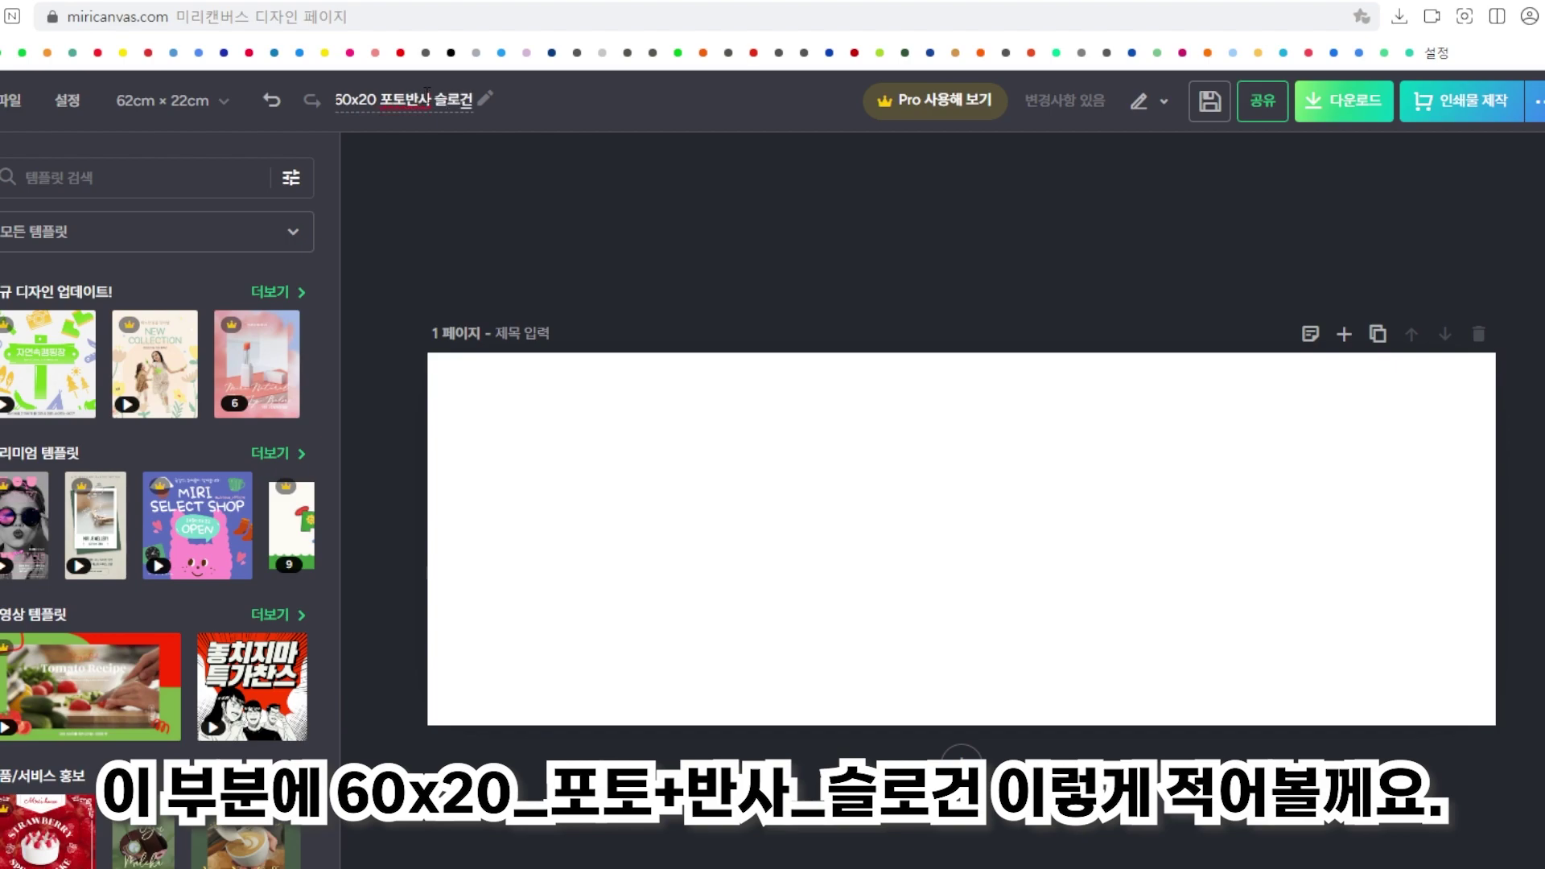
pyautogui.click(552, 227)
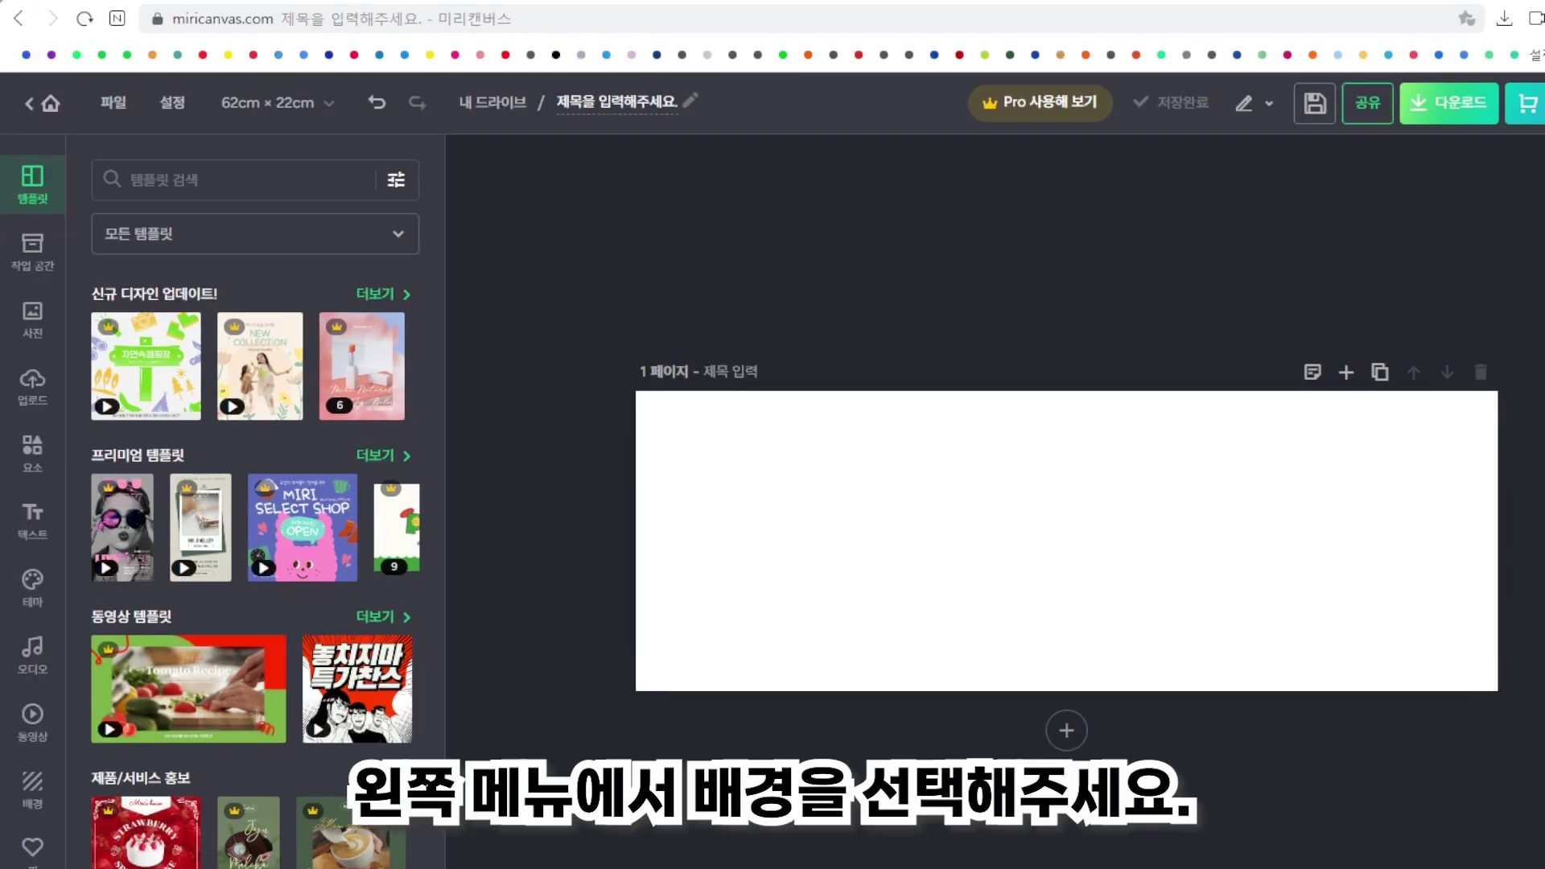
# Look through the photo background categories for a simple style that suits a slogan.
pyautogui.click(32, 791)
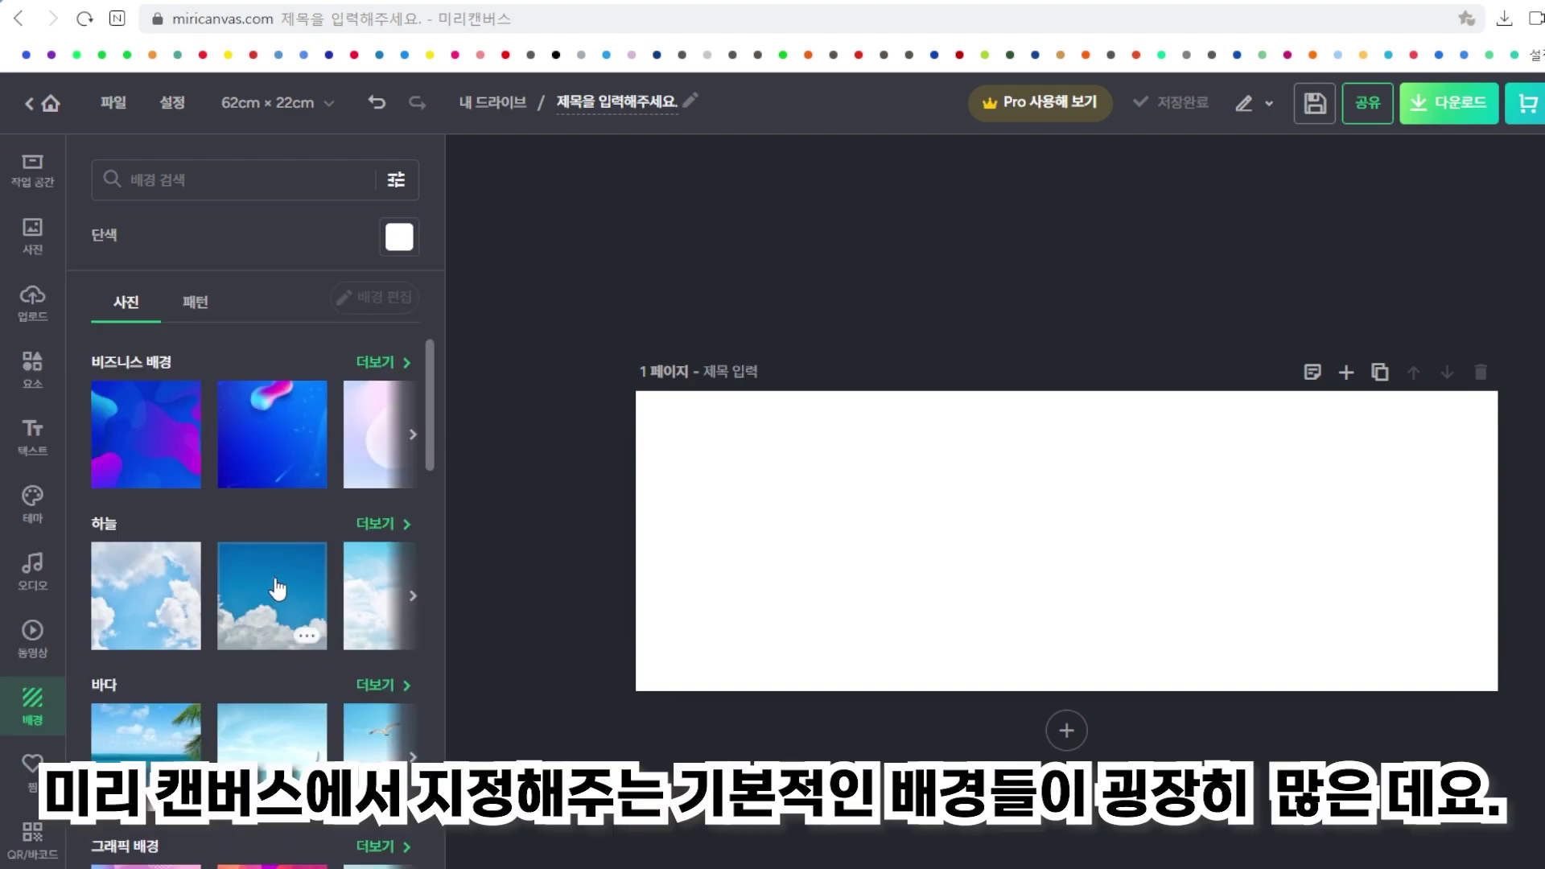
pyautogui.scroll(-4, 278, 586)
pyautogui.scroll(4, 274, 576)
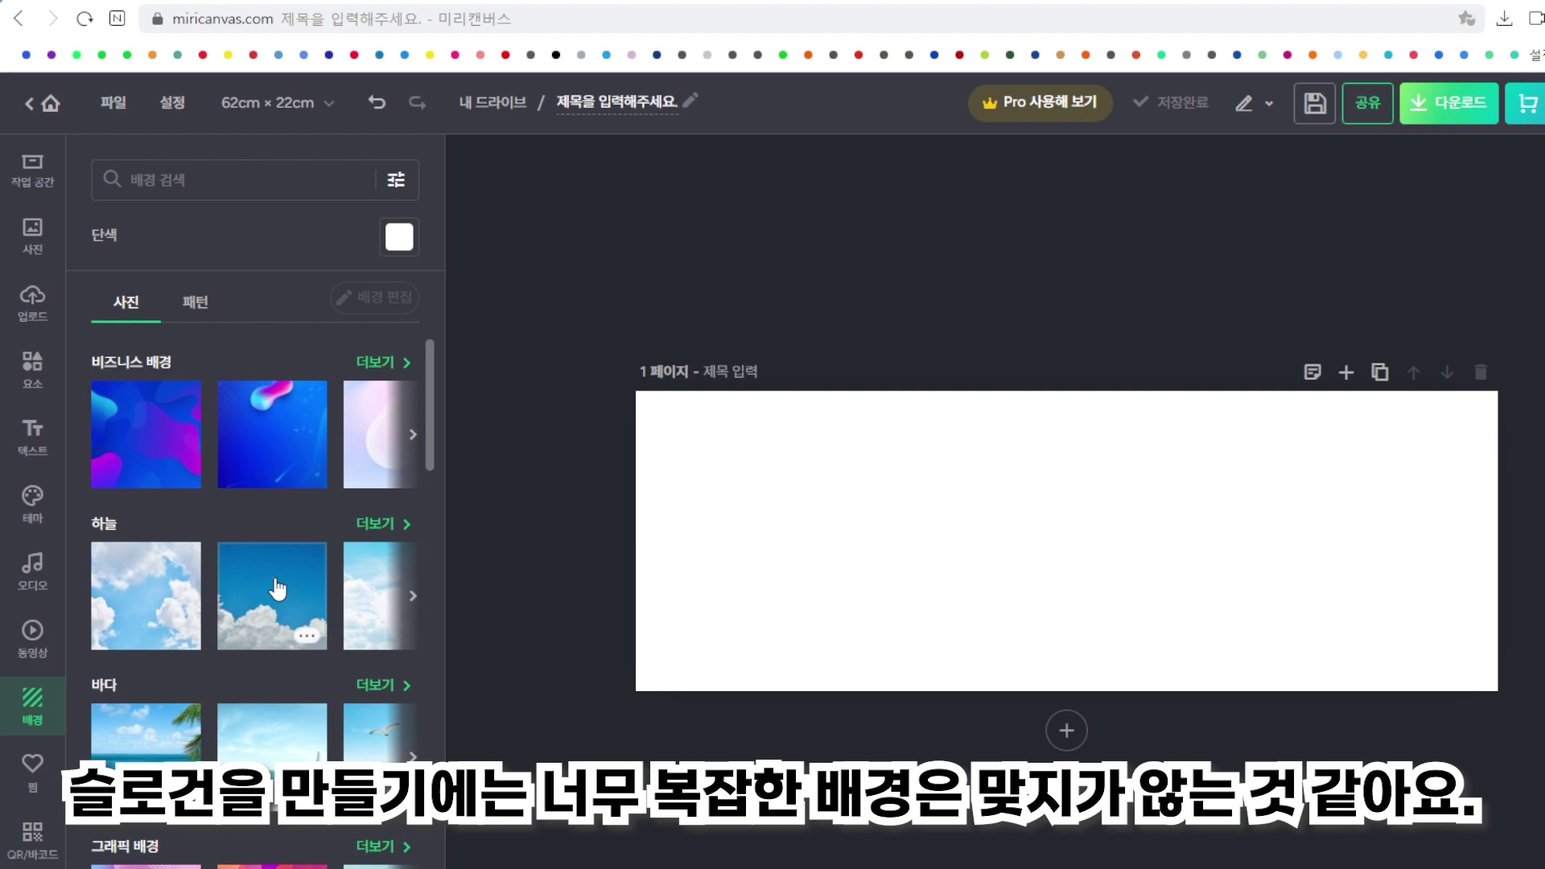
pyautogui.scroll(-1, 278, 590)
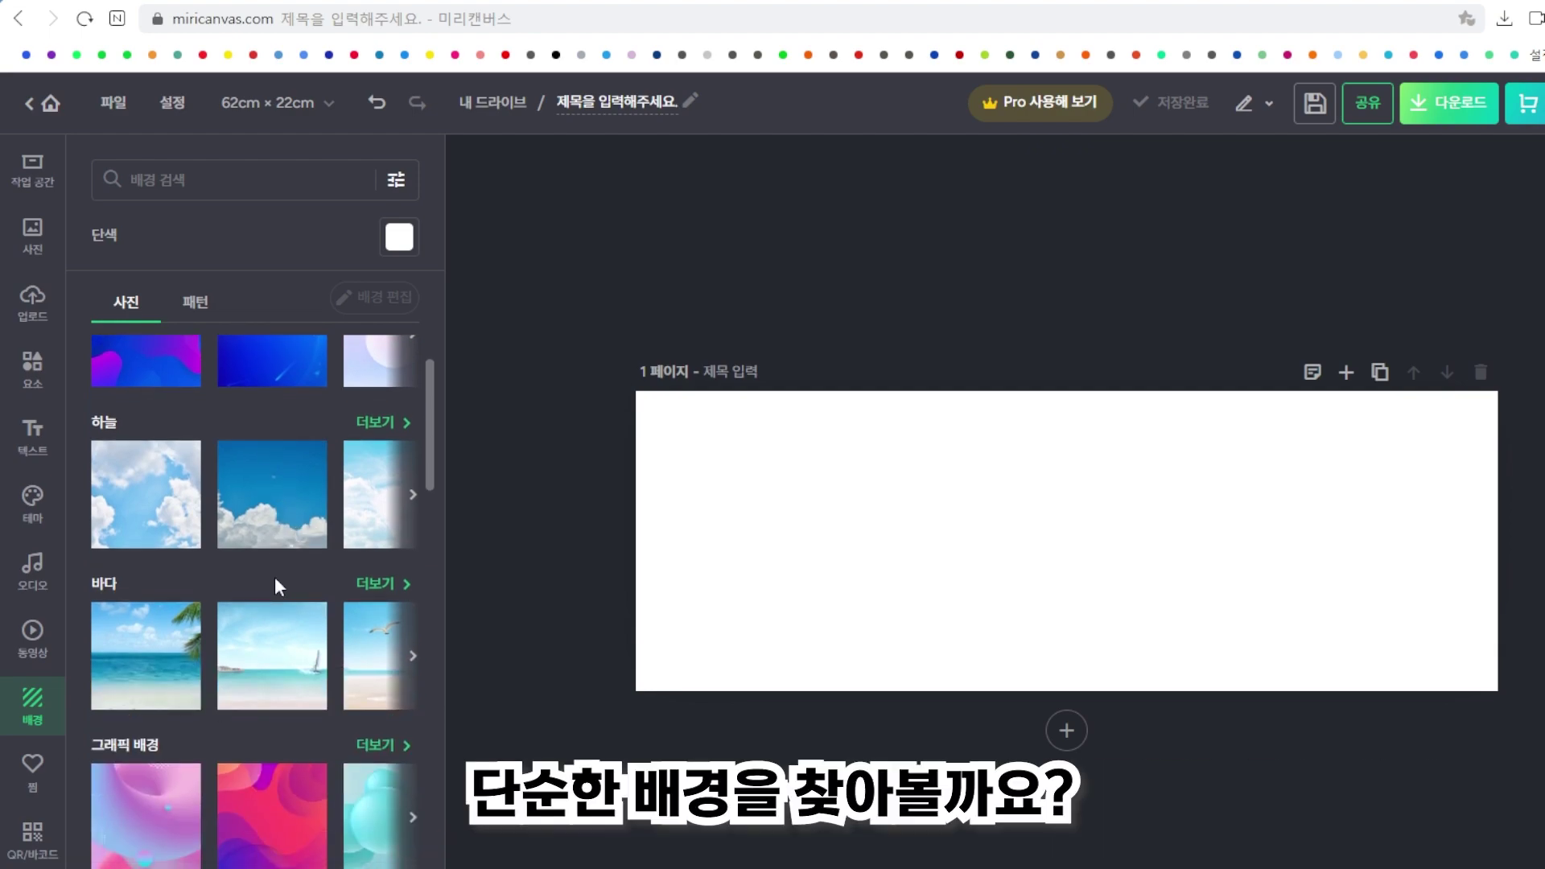
pyautogui.scroll(-3, 219, 659)
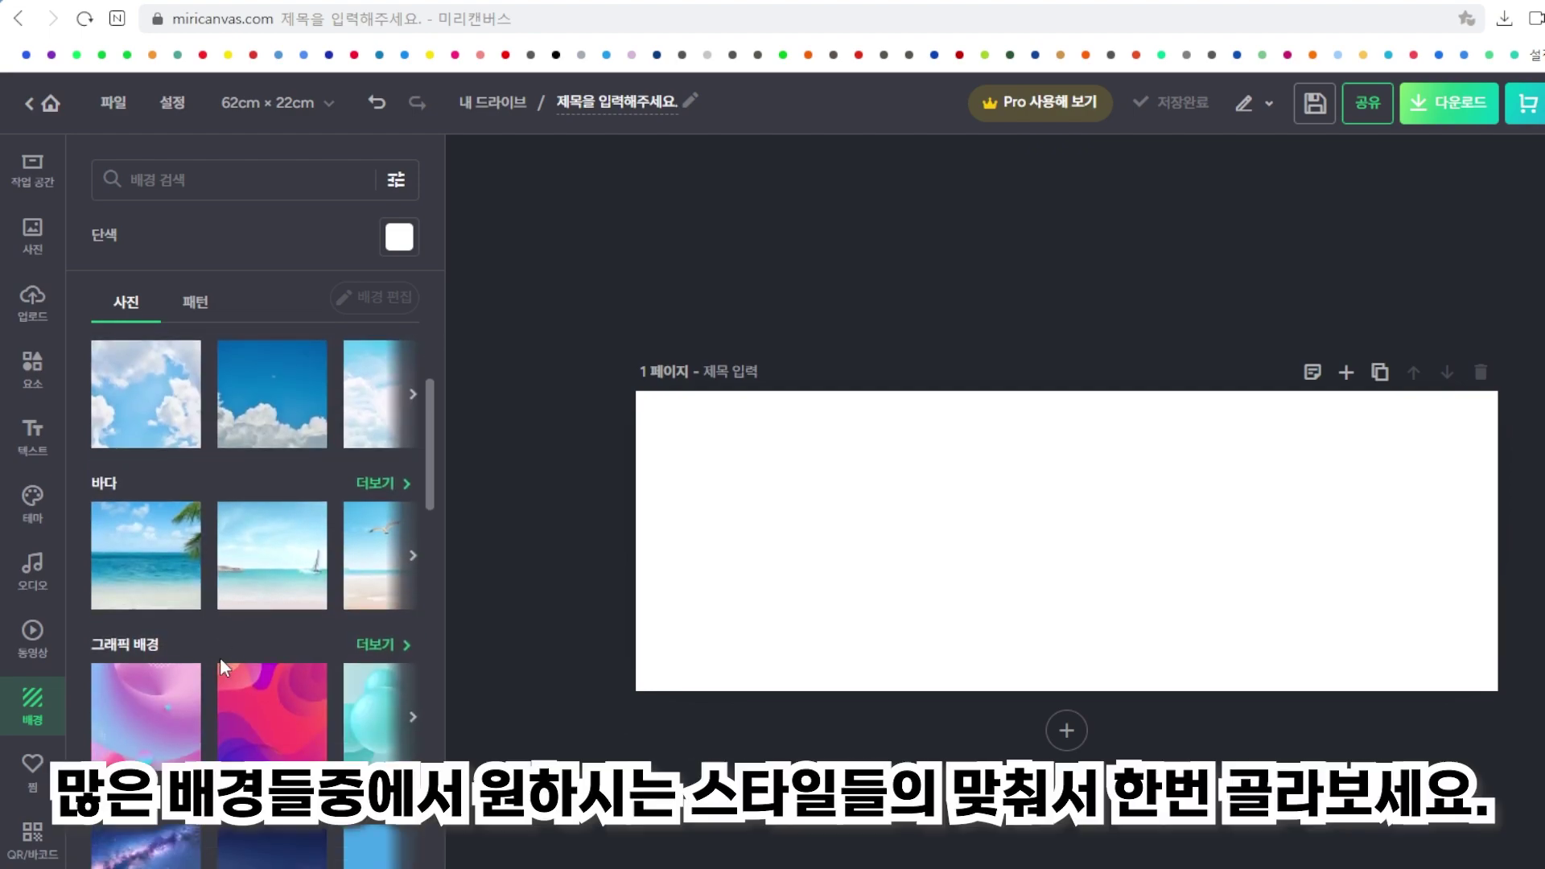
pyautogui.scroll(-3, 221, 661)
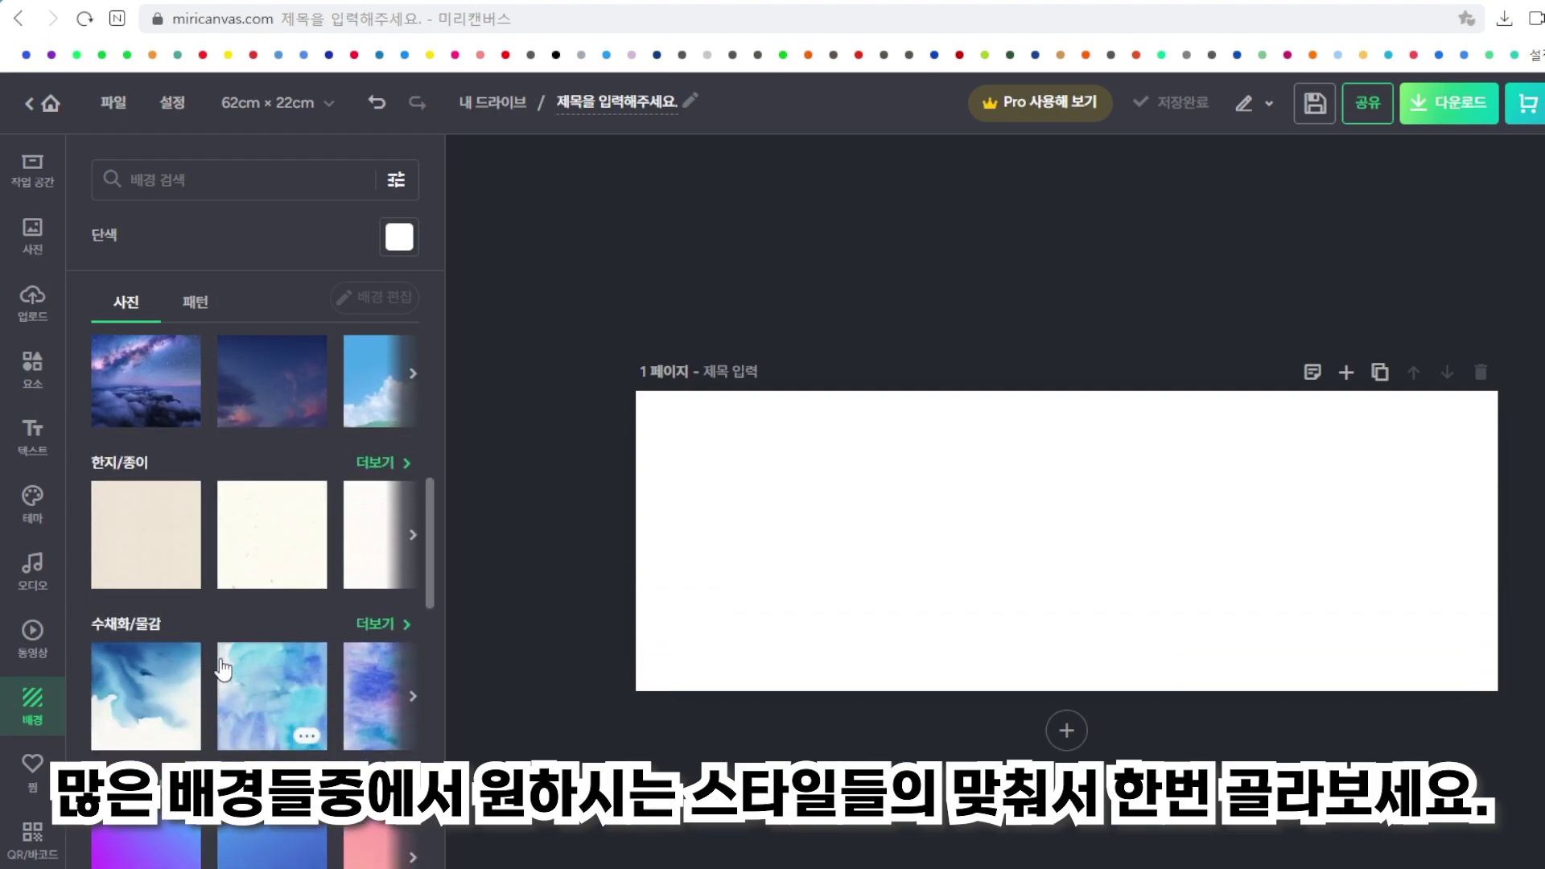
pyautogui.scroll(-1, 222, 668)
pyautogui.scroll(-1, 222, 668)
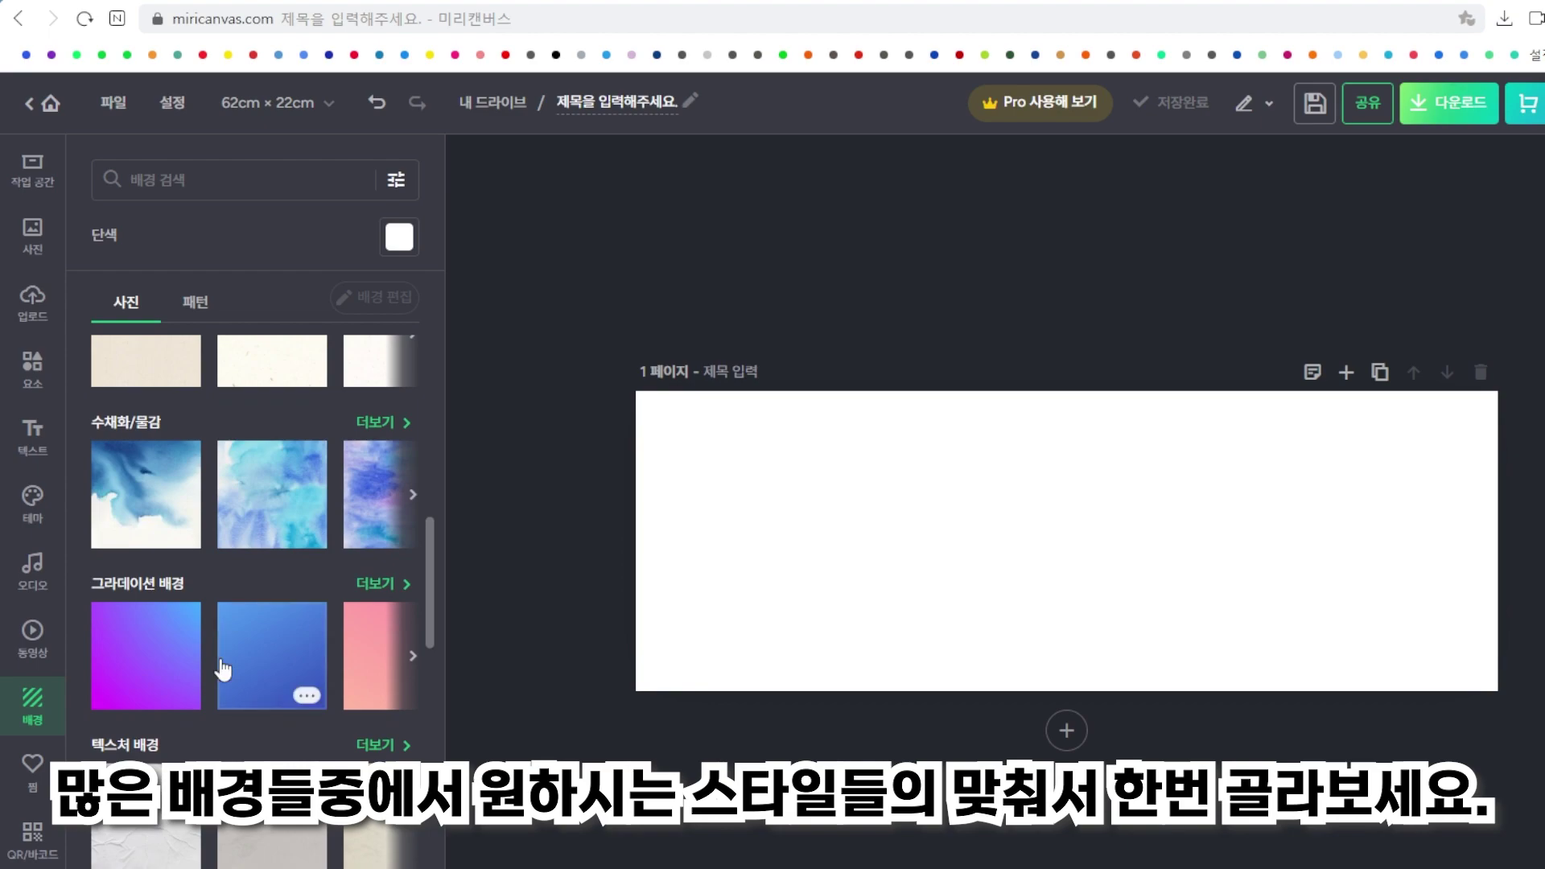
pyautogui.scroll(-1, 222, 661)
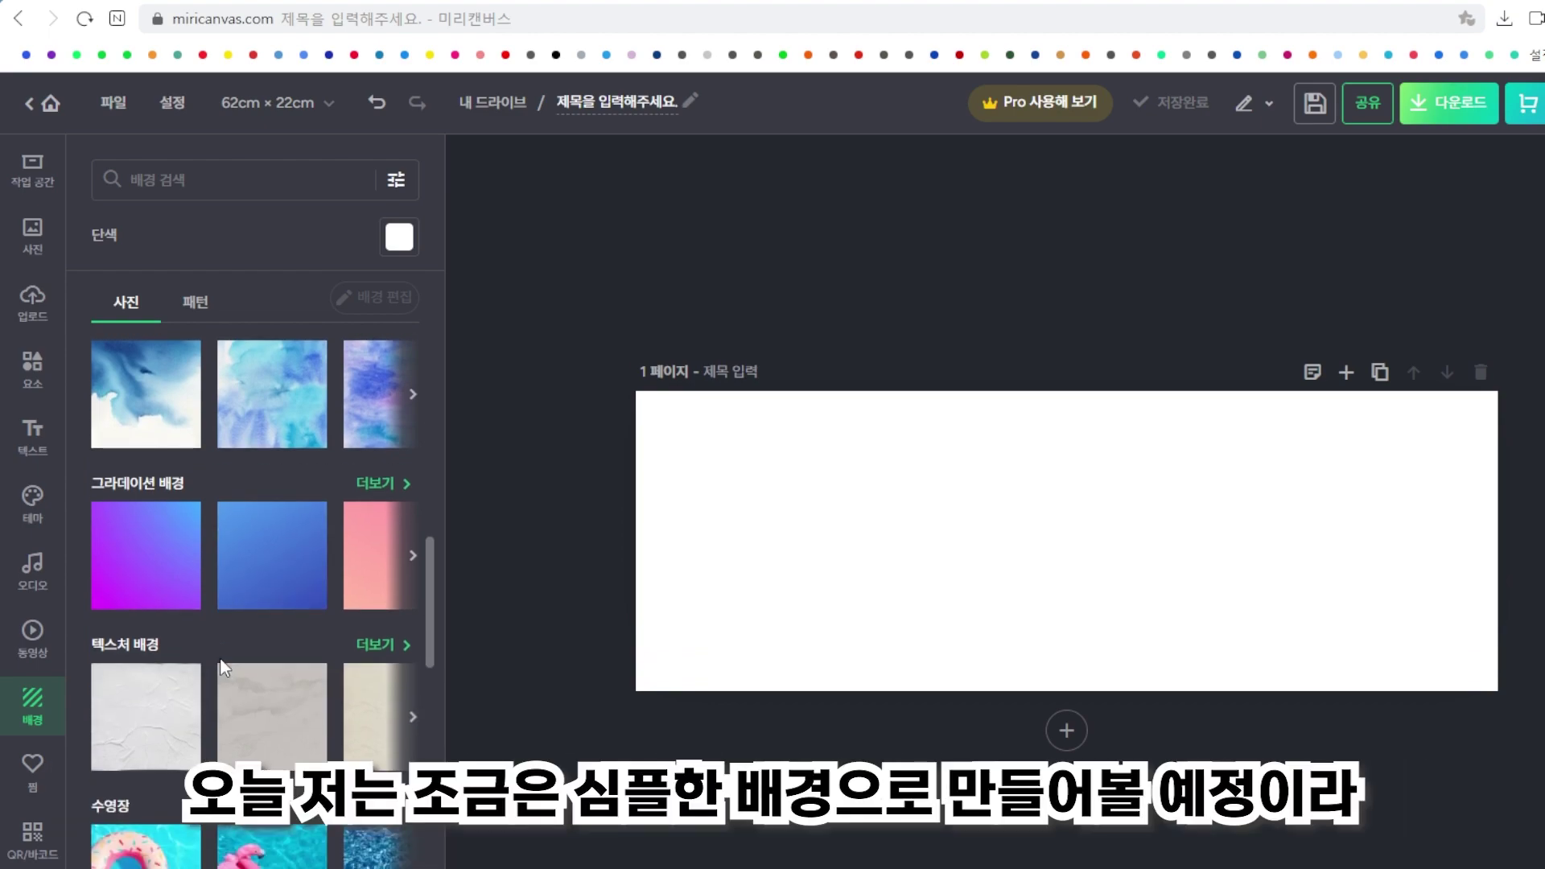
pyautogui.scroll(10, 222, 668)
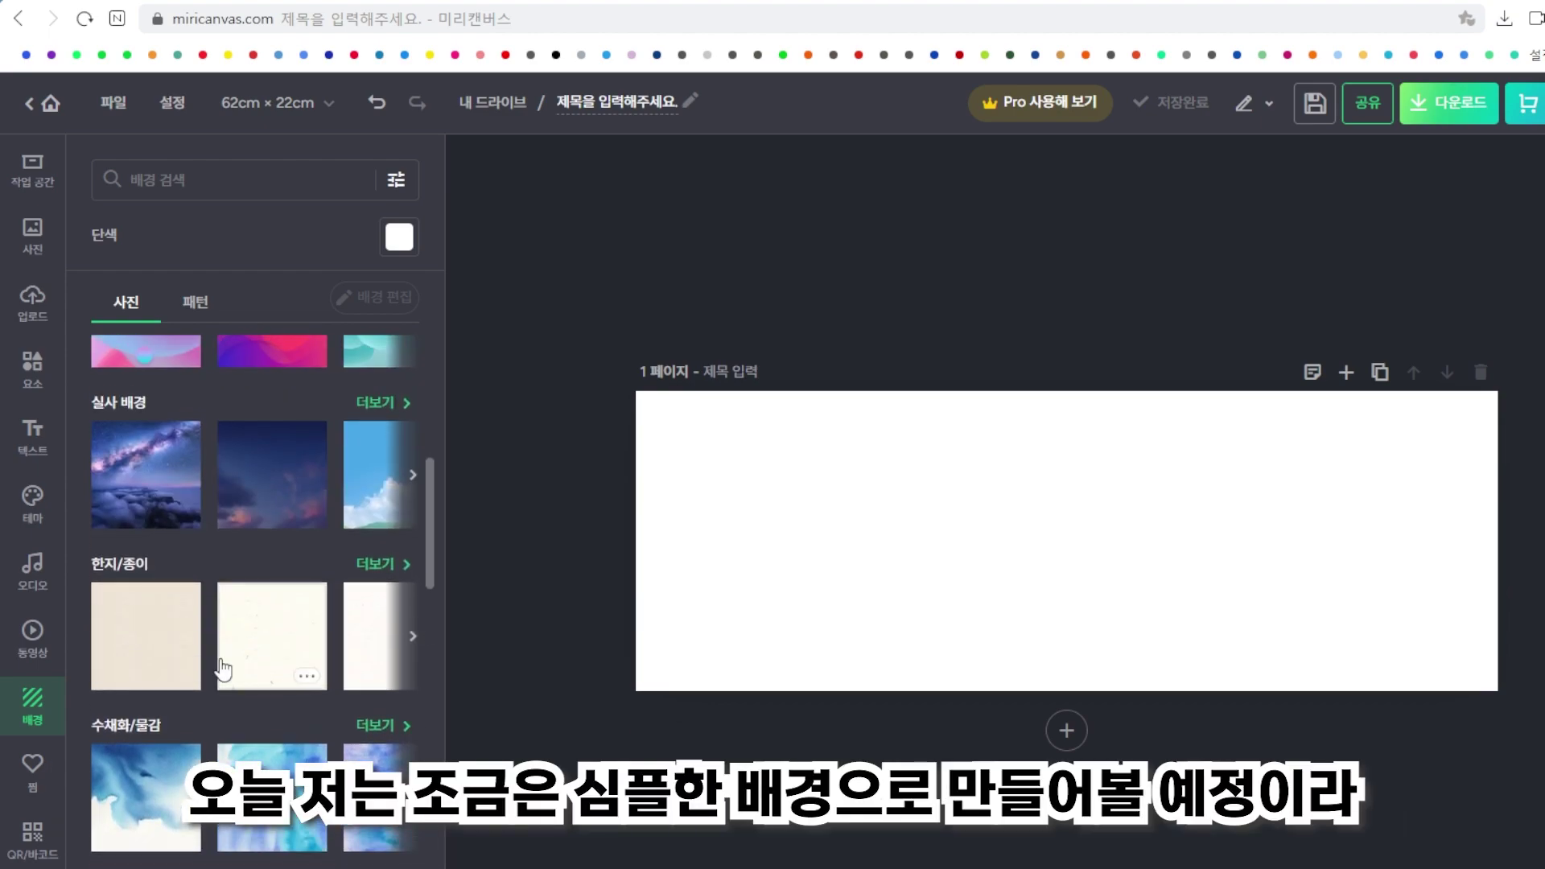
# Look through the pattern background categories, from sky and flowers to check, stripe, graphic and illustration patterns.
pyautogui.click(193, 306)
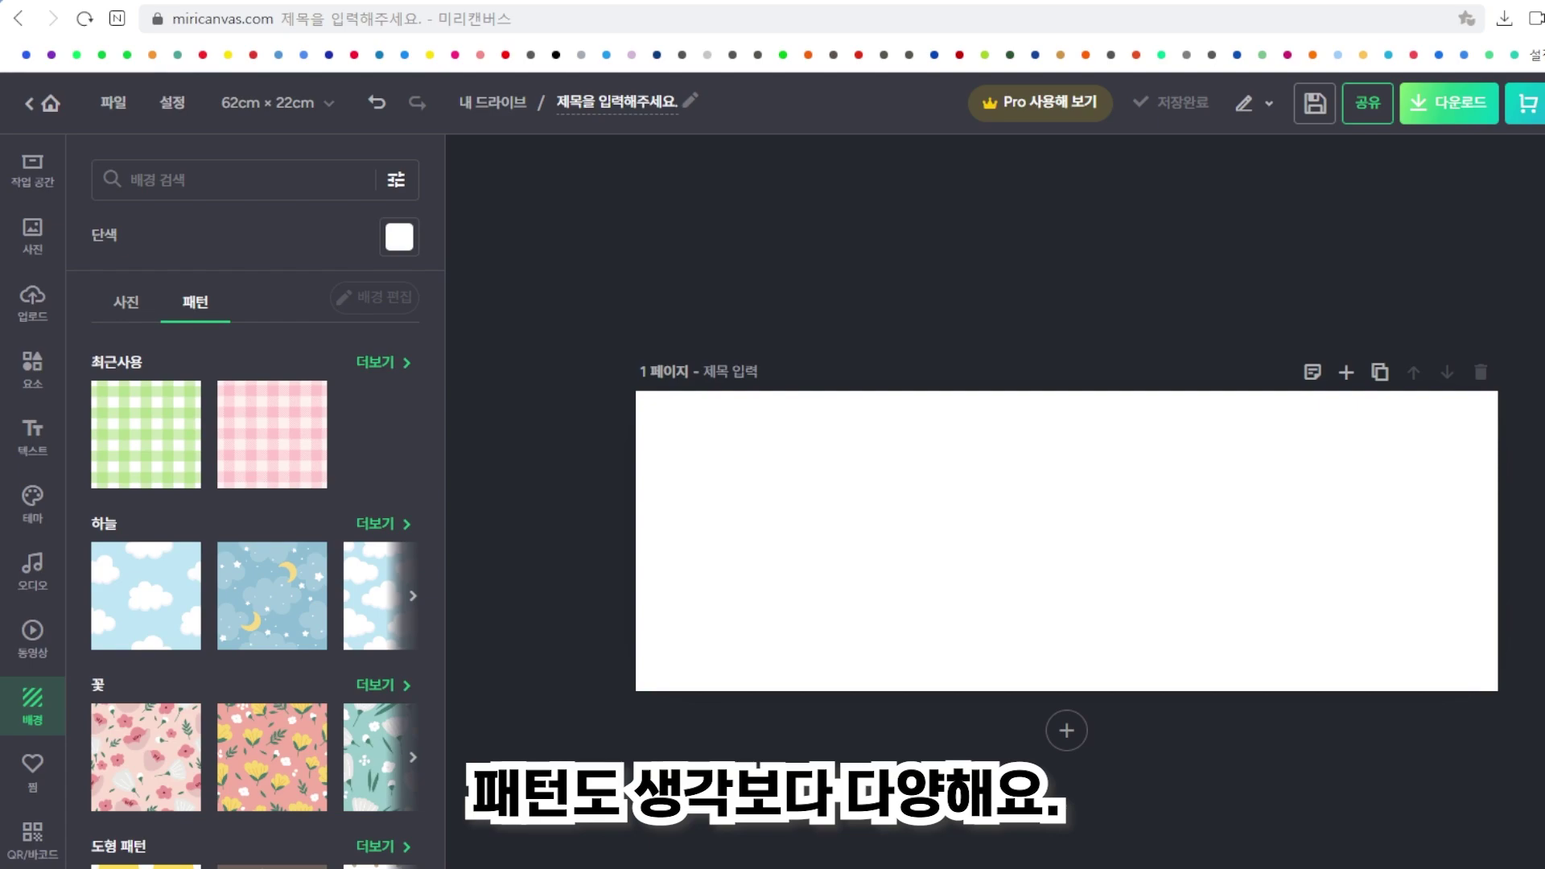
pyautogui.scroll(-1, 287, 555)
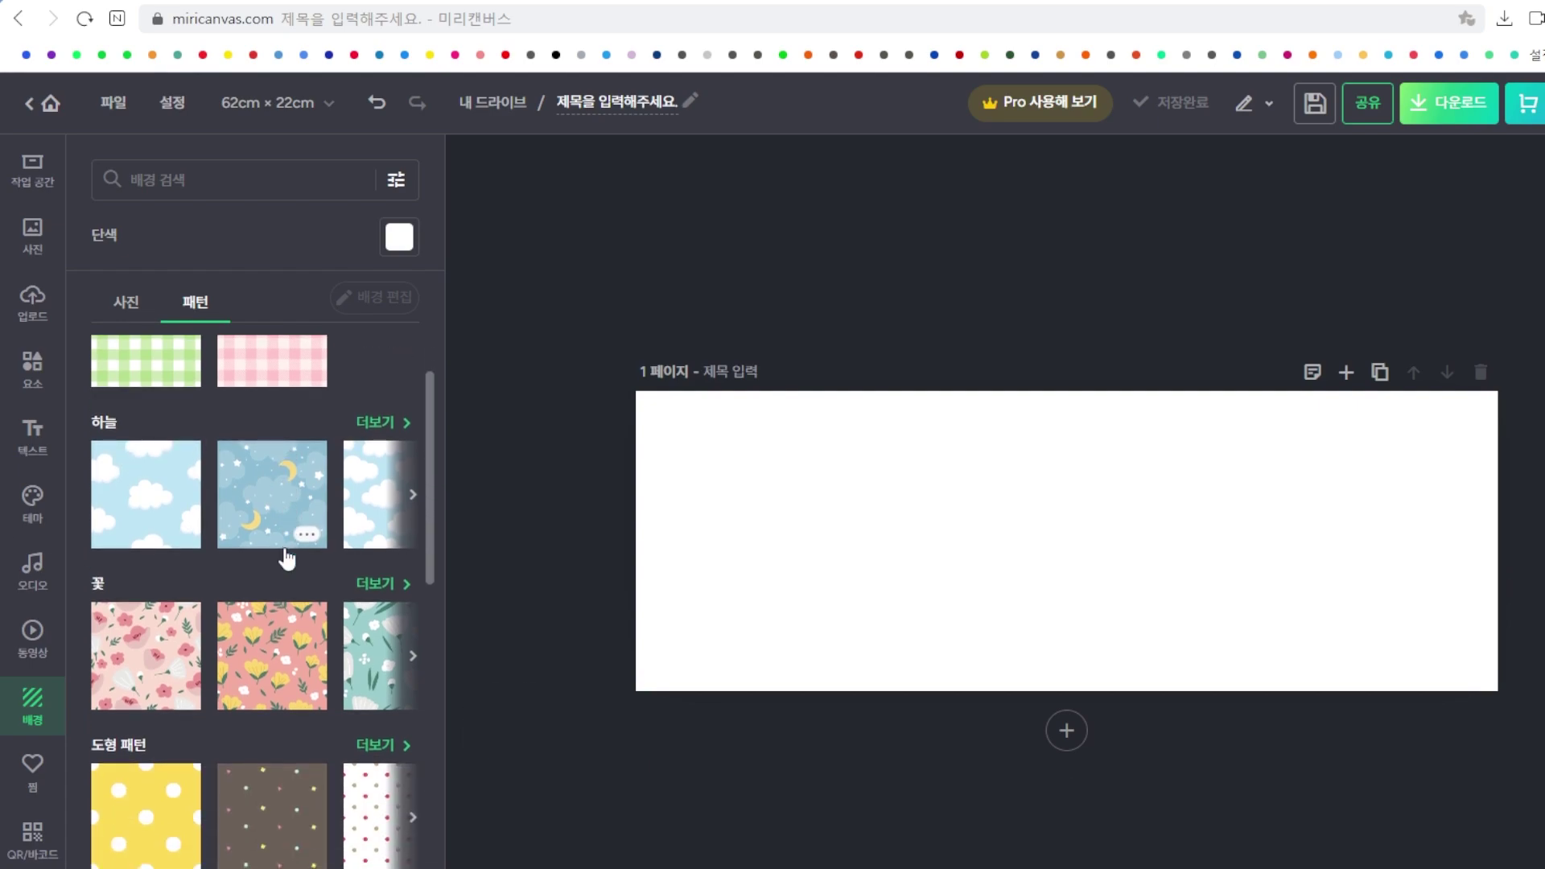
pyautogui.scroll(-1, 288, 556)
pyautogui.scroll(1, 287, 555)
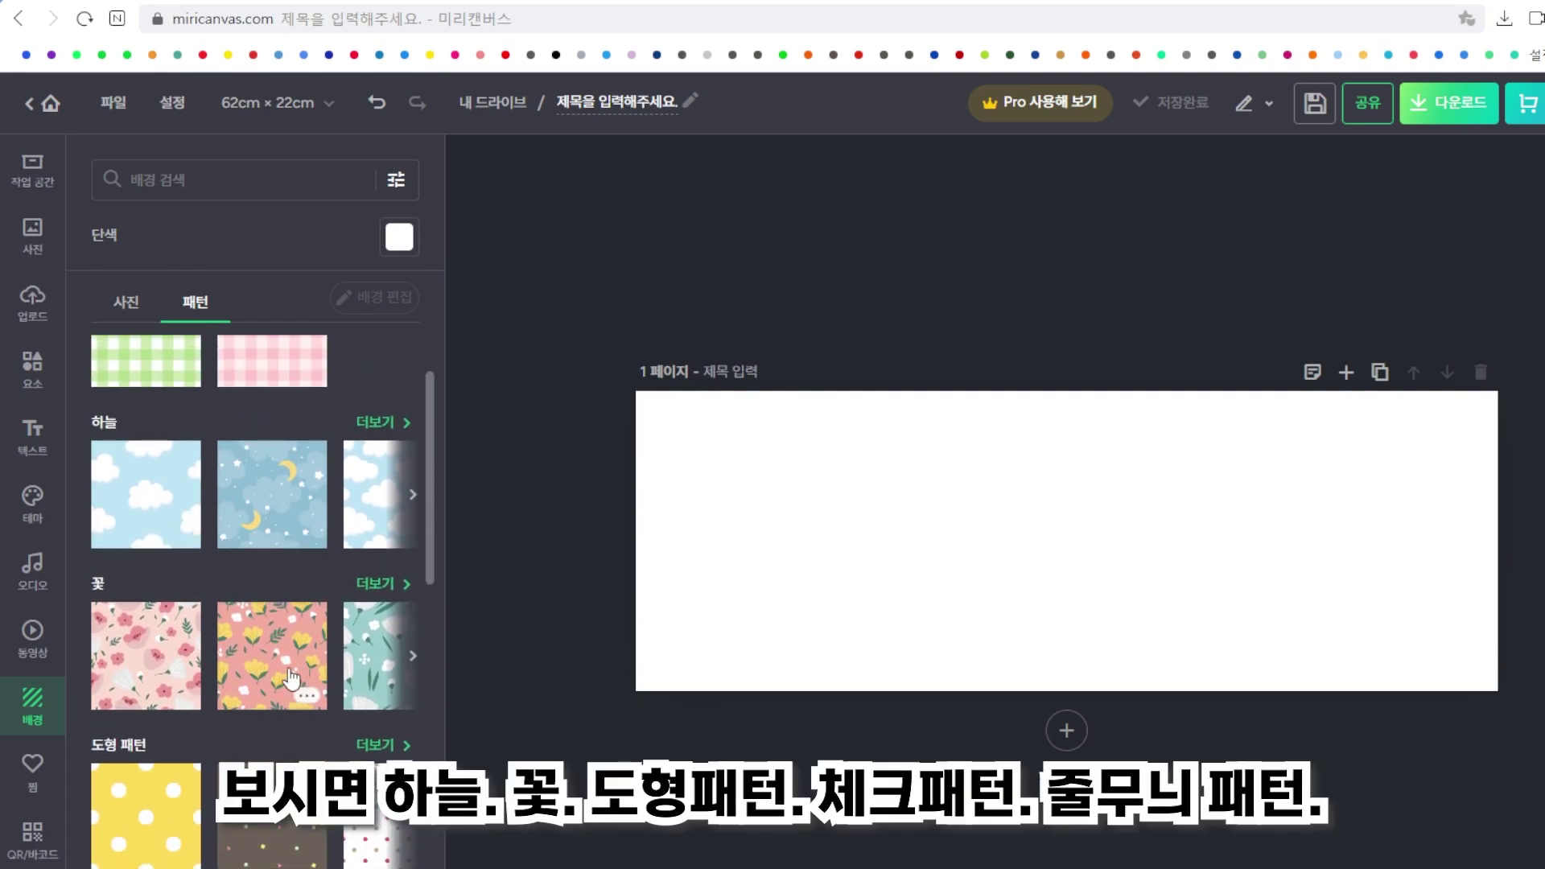
pyautogui.scroll(-1, 277, 679)
pyautogui.scroll(-1, 277, 678)
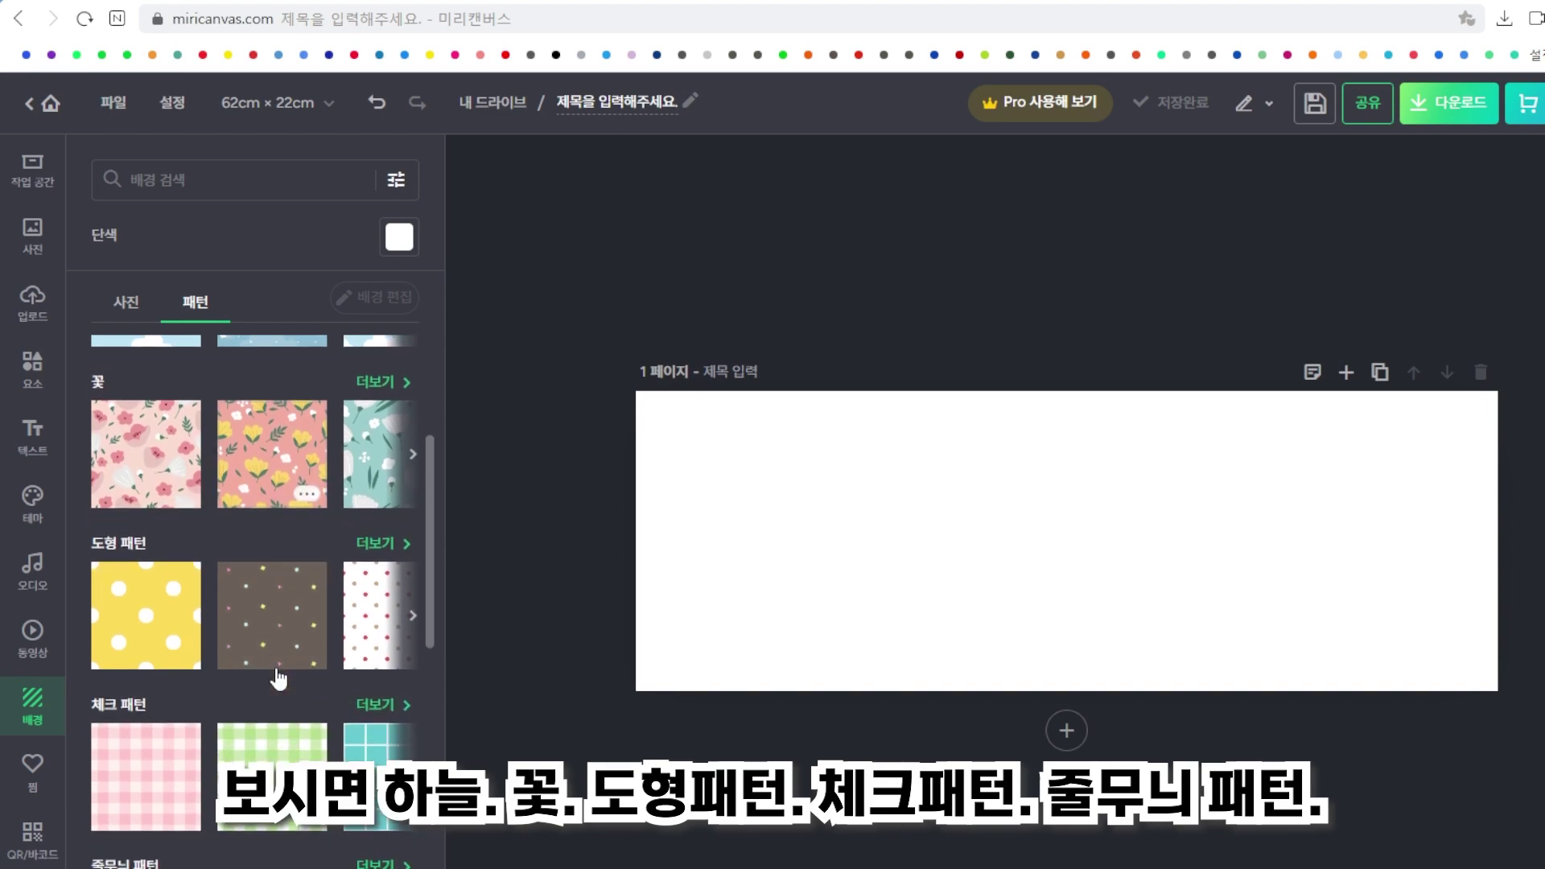
pyautogui.scroll(-3, 278, 678)
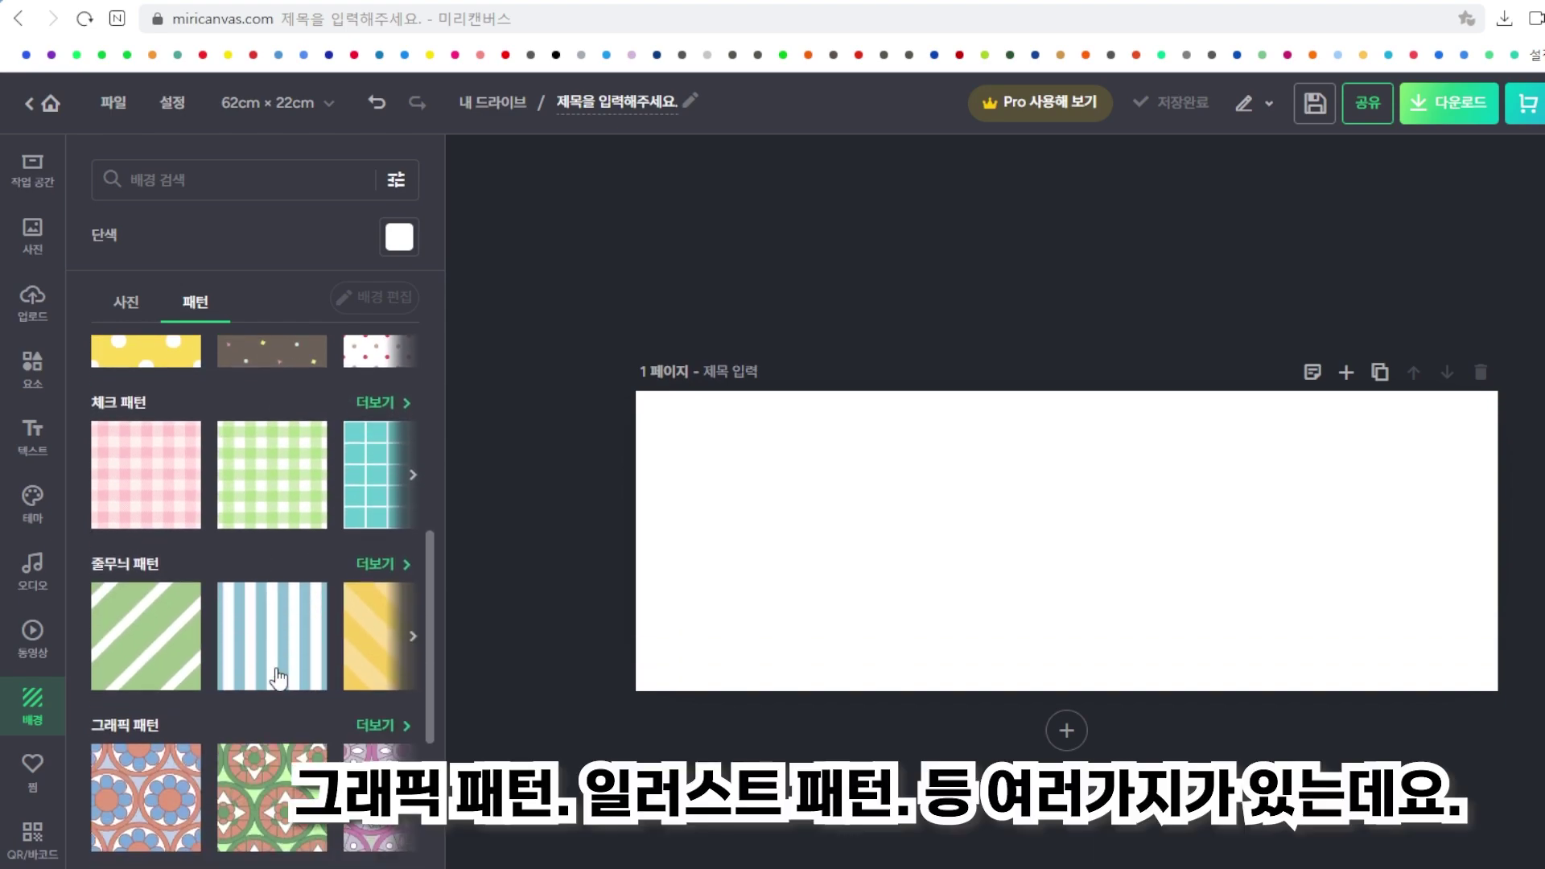
pyautogui.scroll(-1, 278, 679)
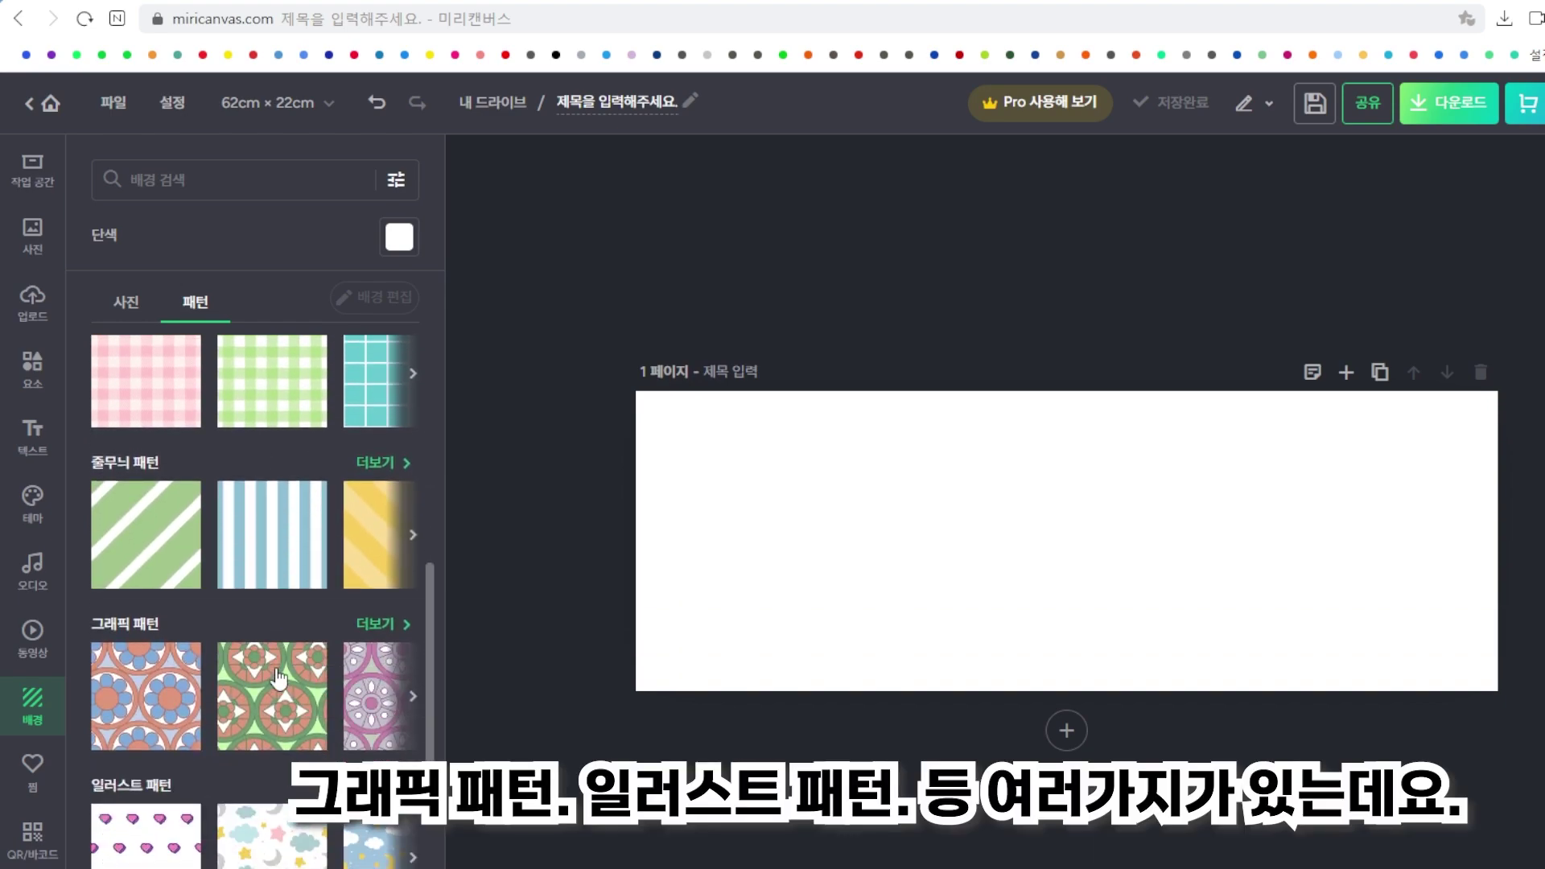
pyautogui.scroll(7, 277, 679)
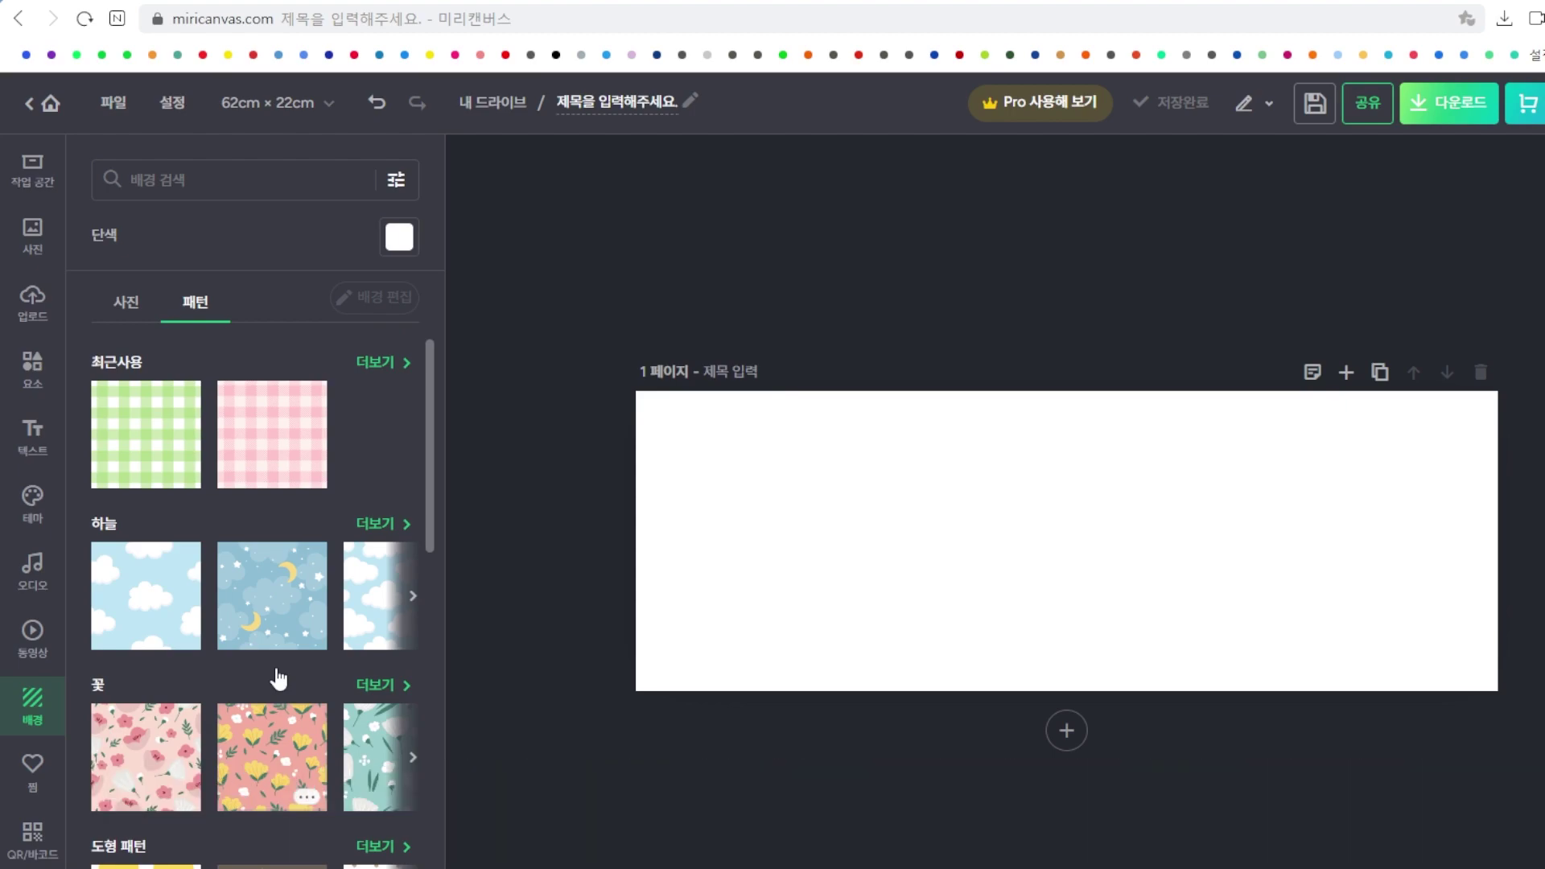
# Try the pink gingham from the full check pattern (체크 패턴) collection, and replace it with the green gingham background.
pyautogui.scroll(-4, 268, 648)
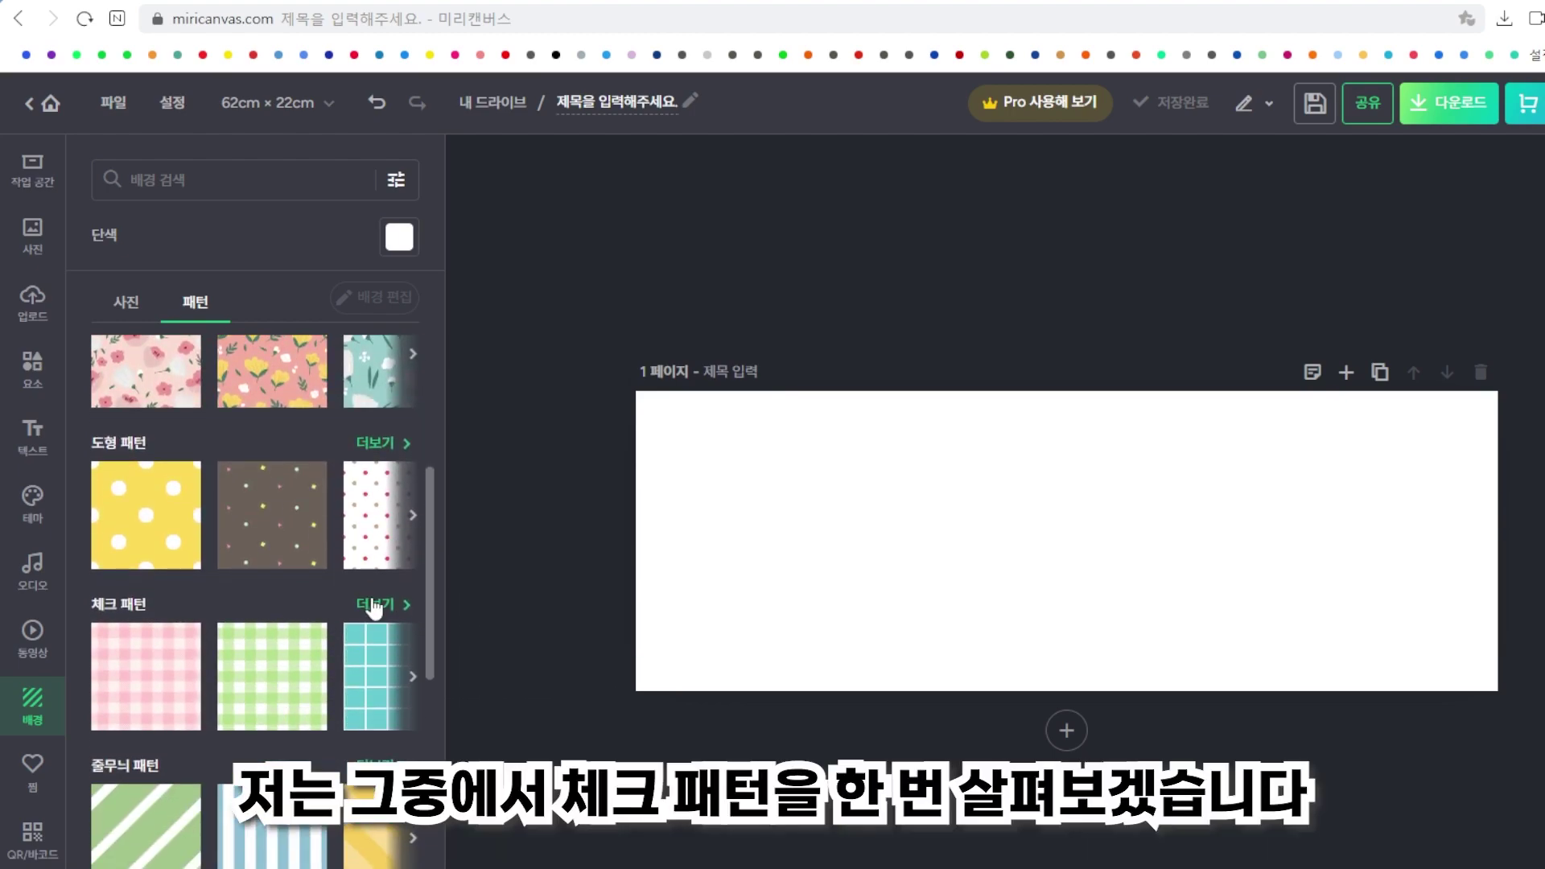
pyautogui.click(372, 606)
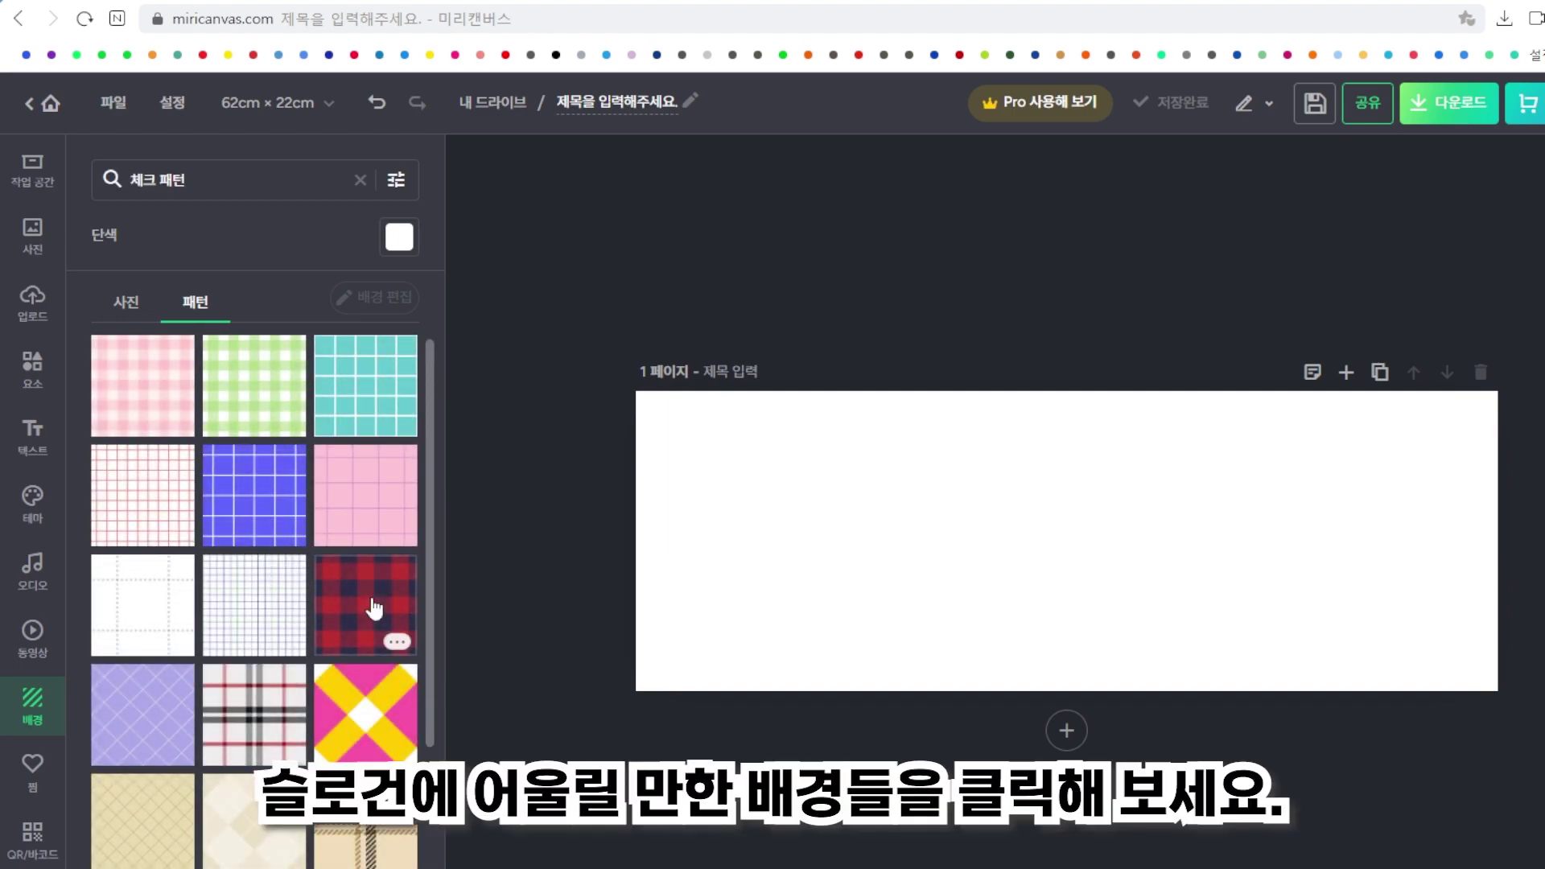
pyautogui.click(157, 385)
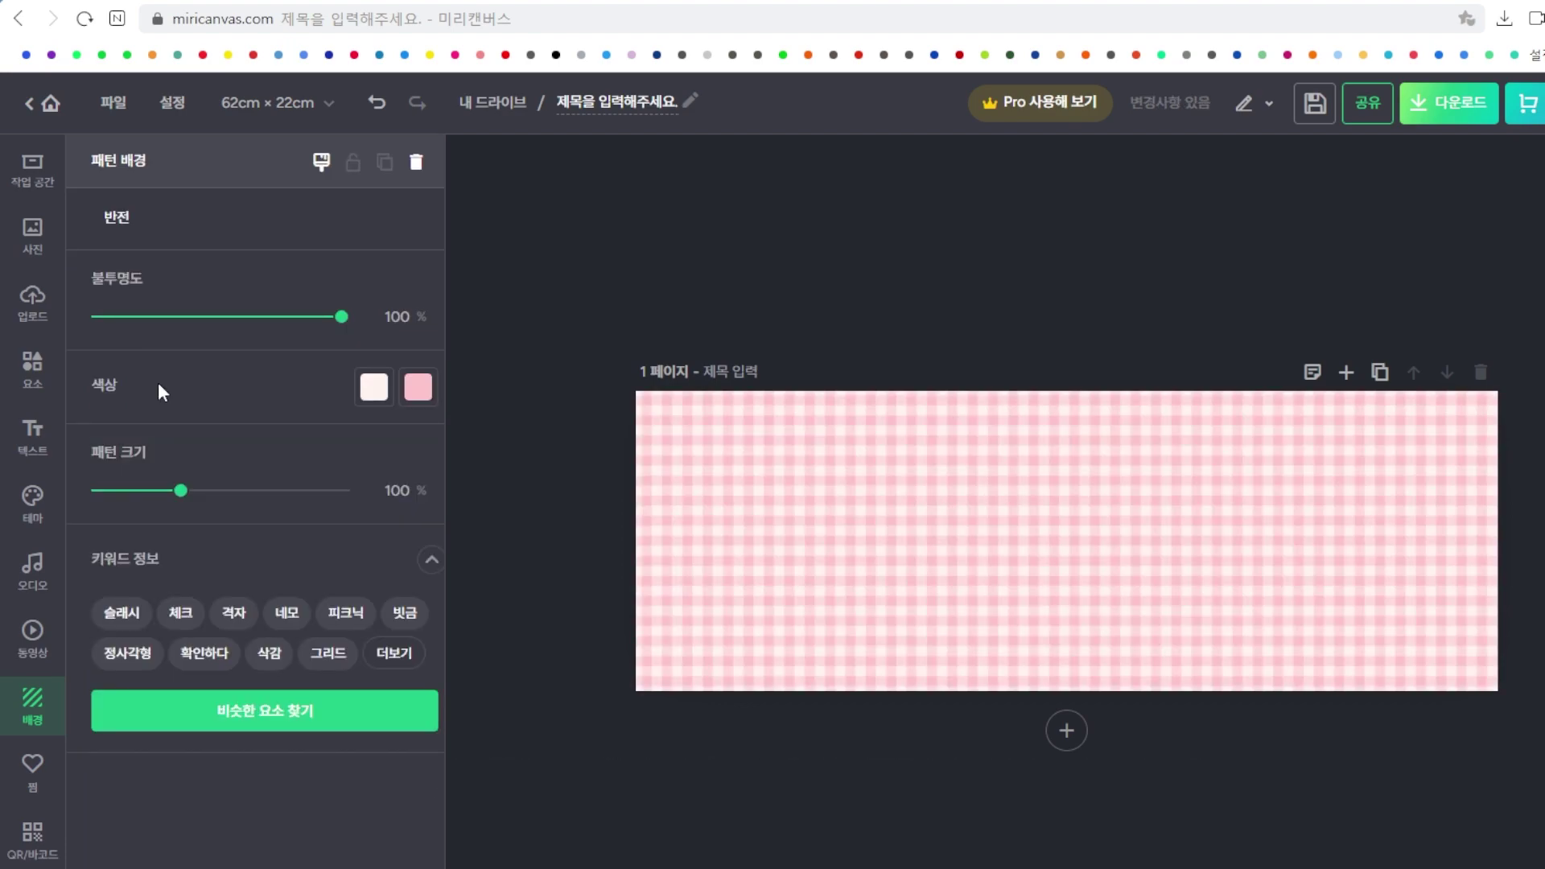
pyautogui.click(416, 162)
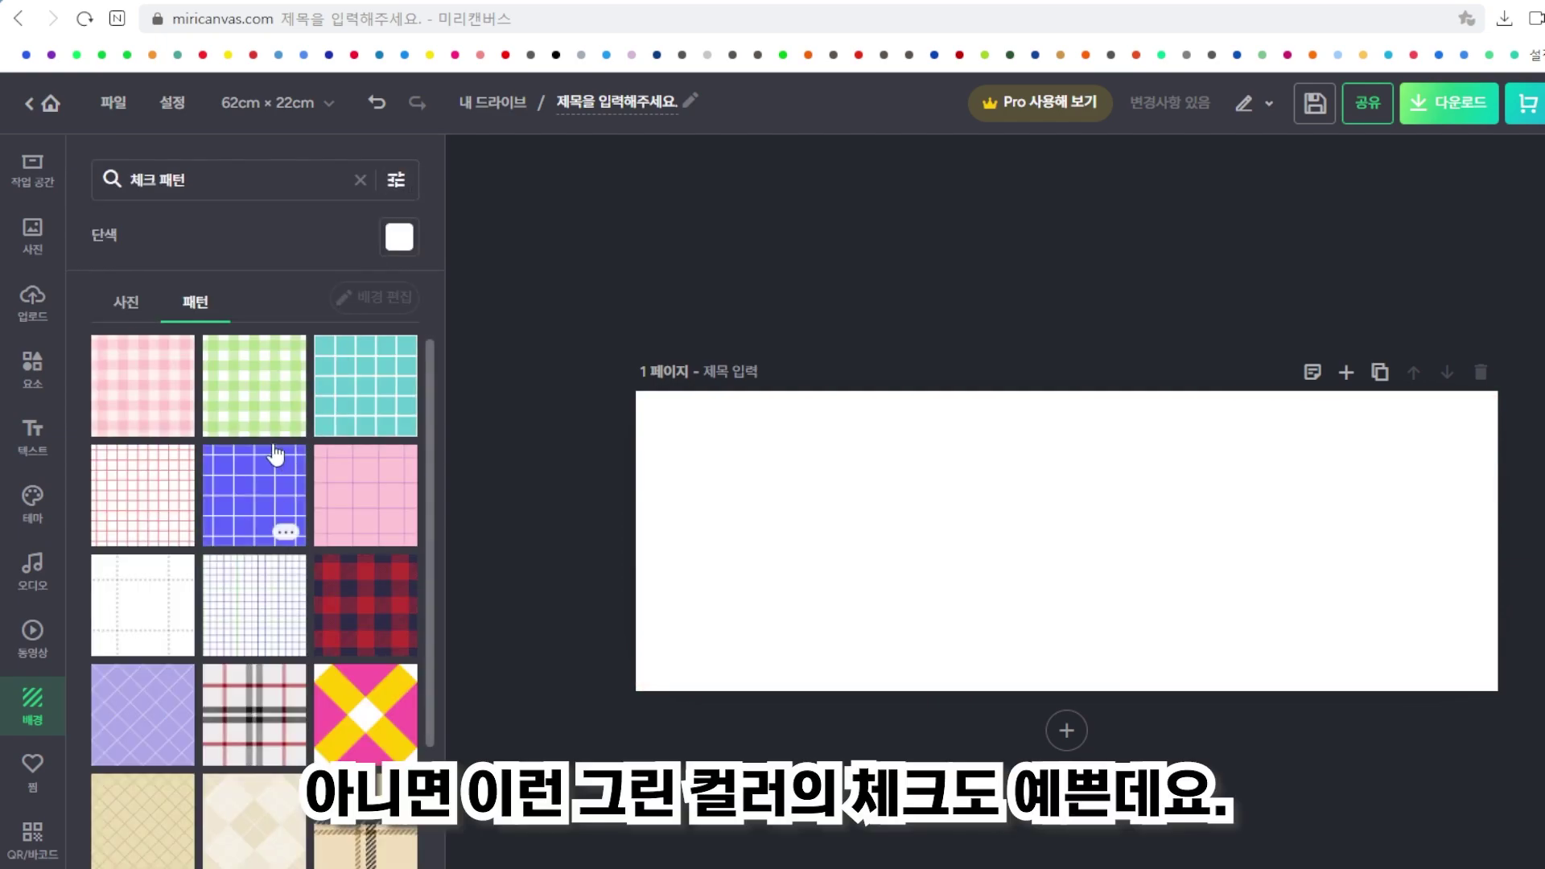
pyautogui.click(274, 406)
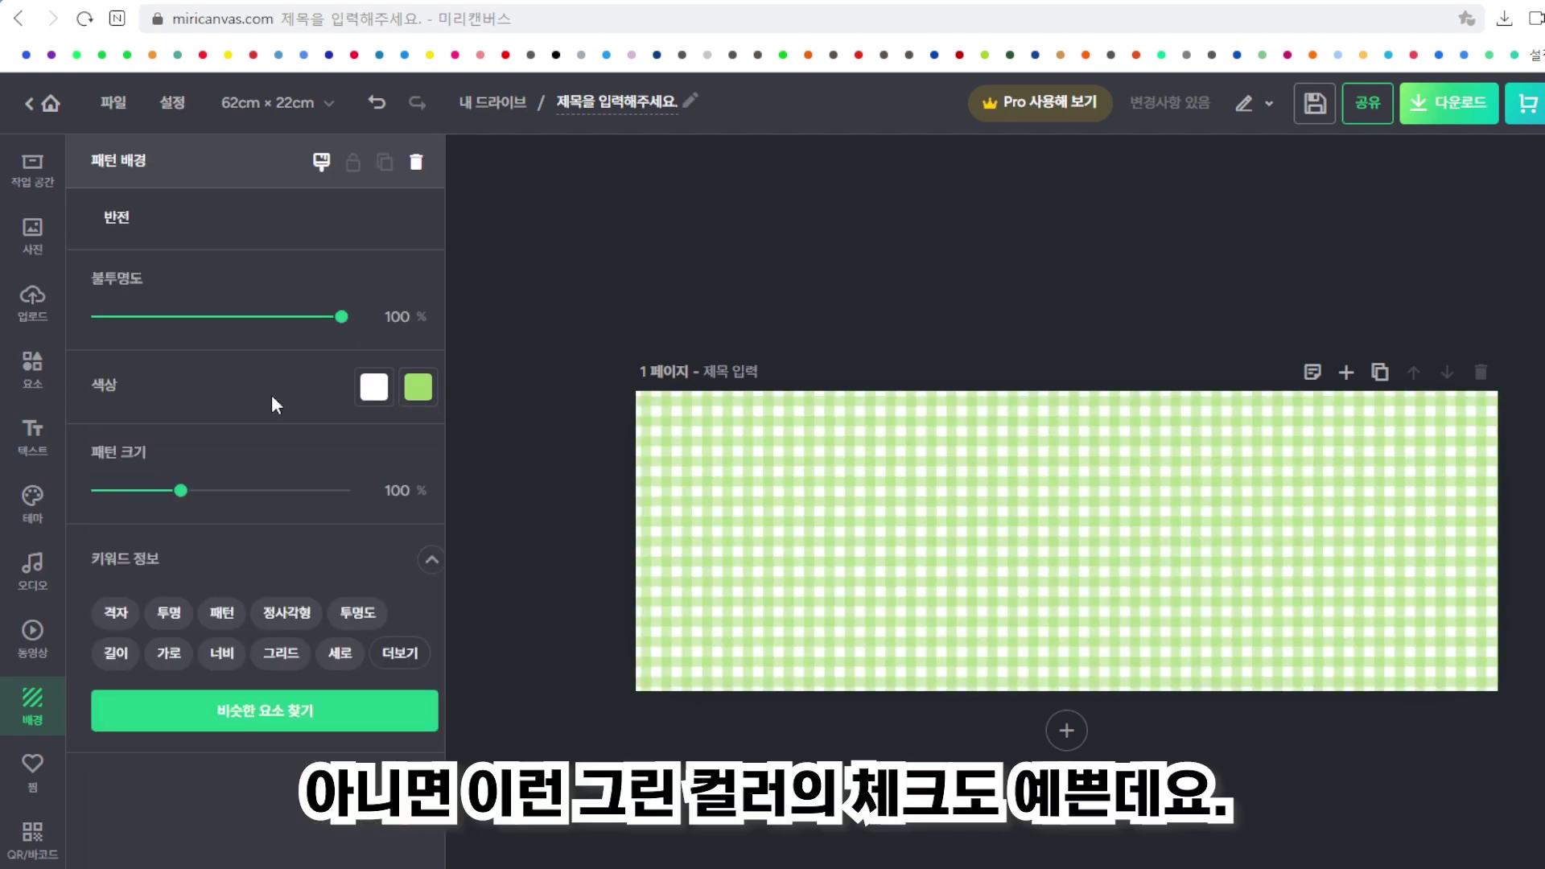
# Recolor the background's green checks with the basic palette's indigo #5D6DBE.
pyautogui.click(418, 388)
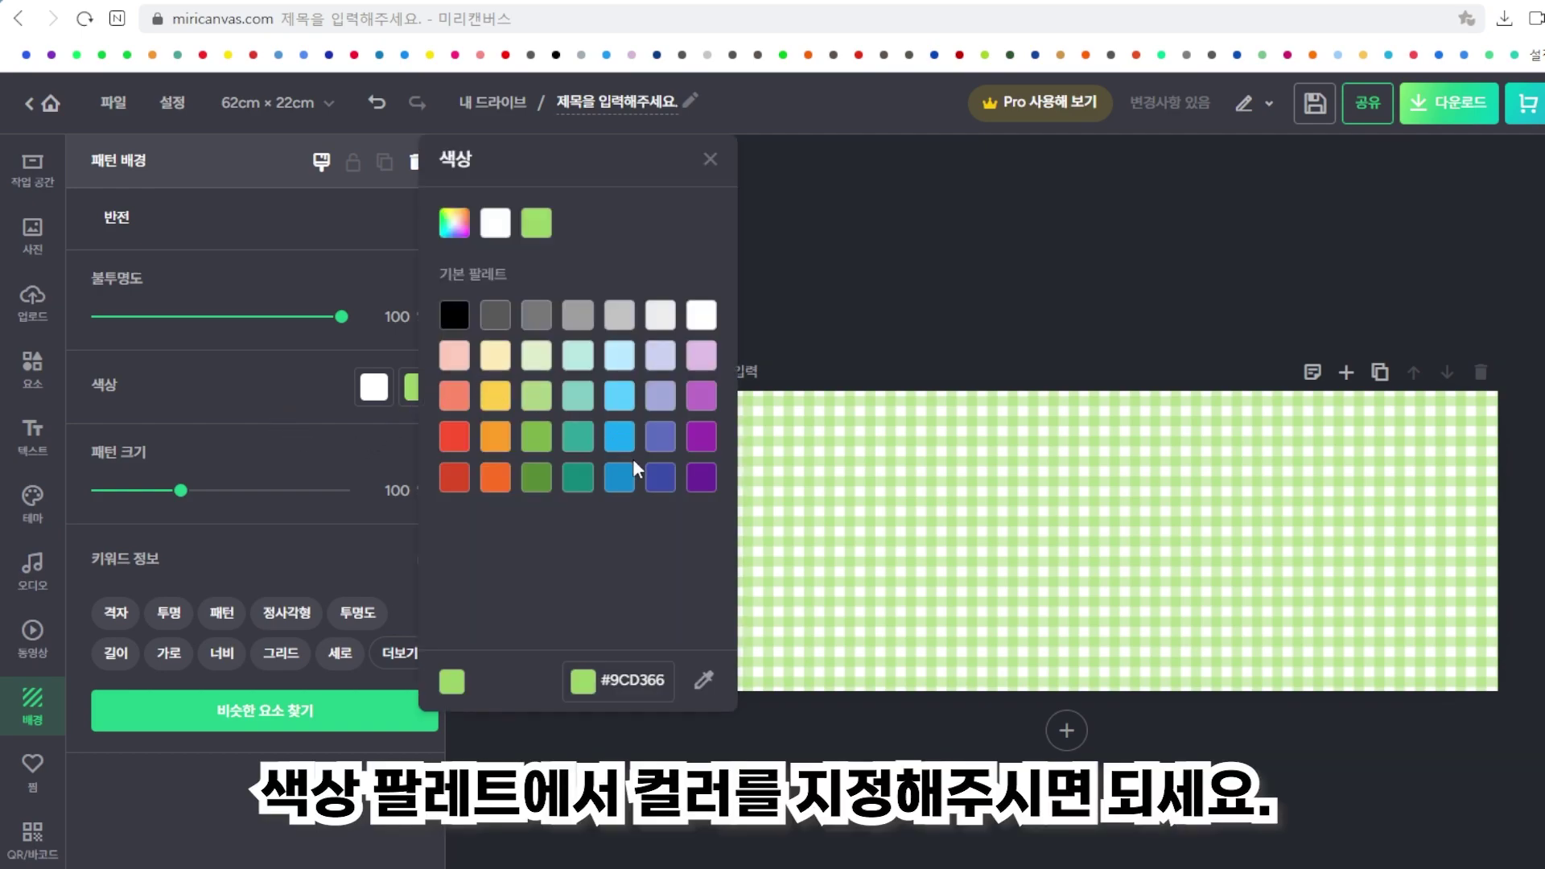
pyautogui.click(659, 482)
pyautogui.click(659, 441)
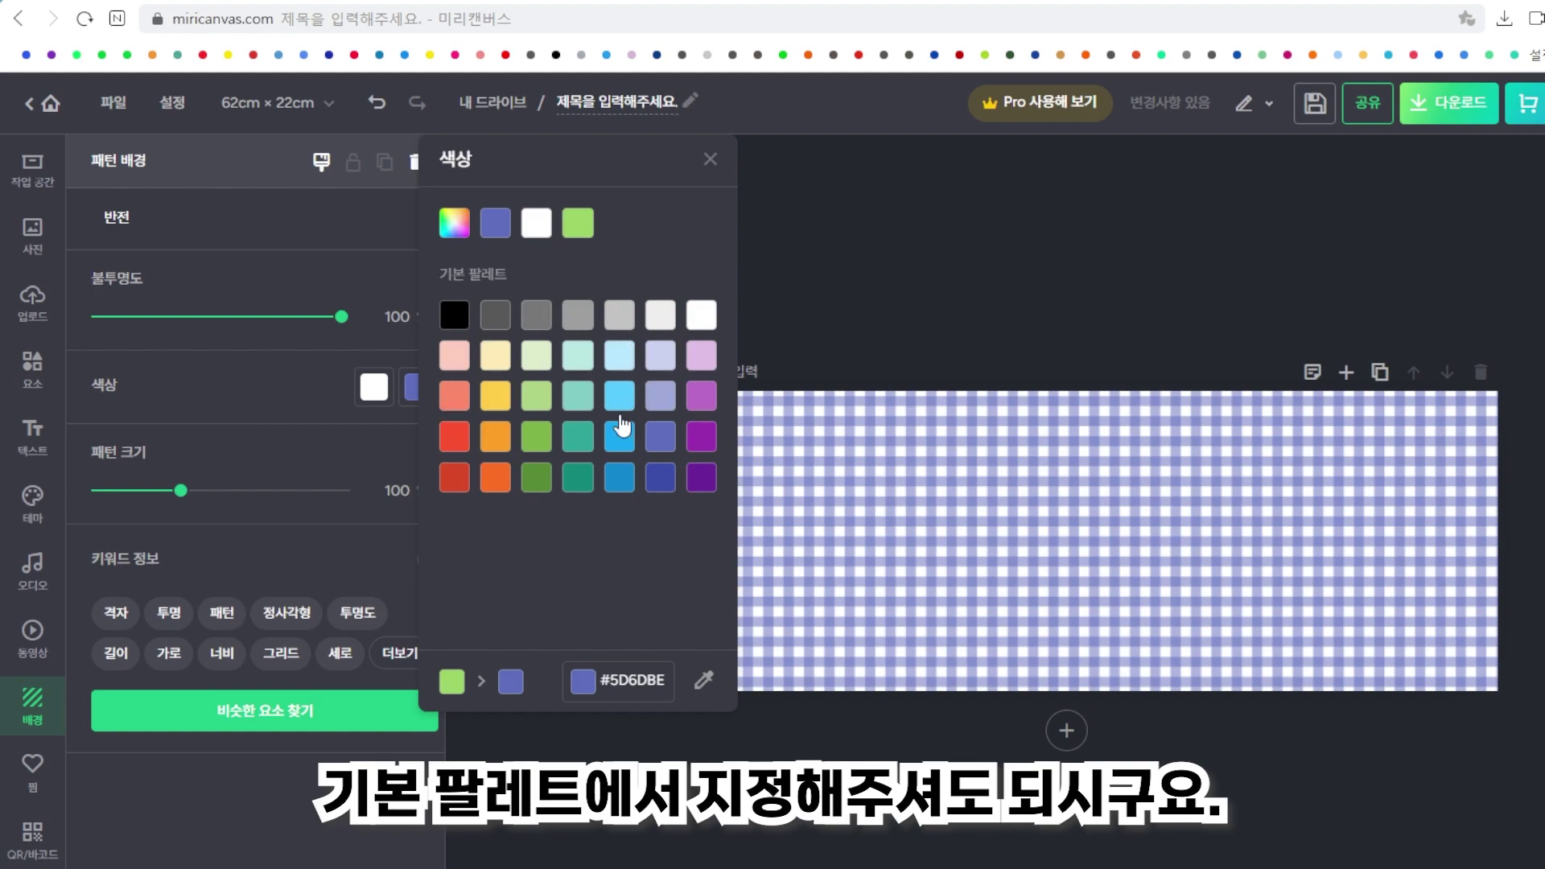
# Mix a custom teal green, #5CBA98, for the background's checks.
pyautogui.click(455, 225)
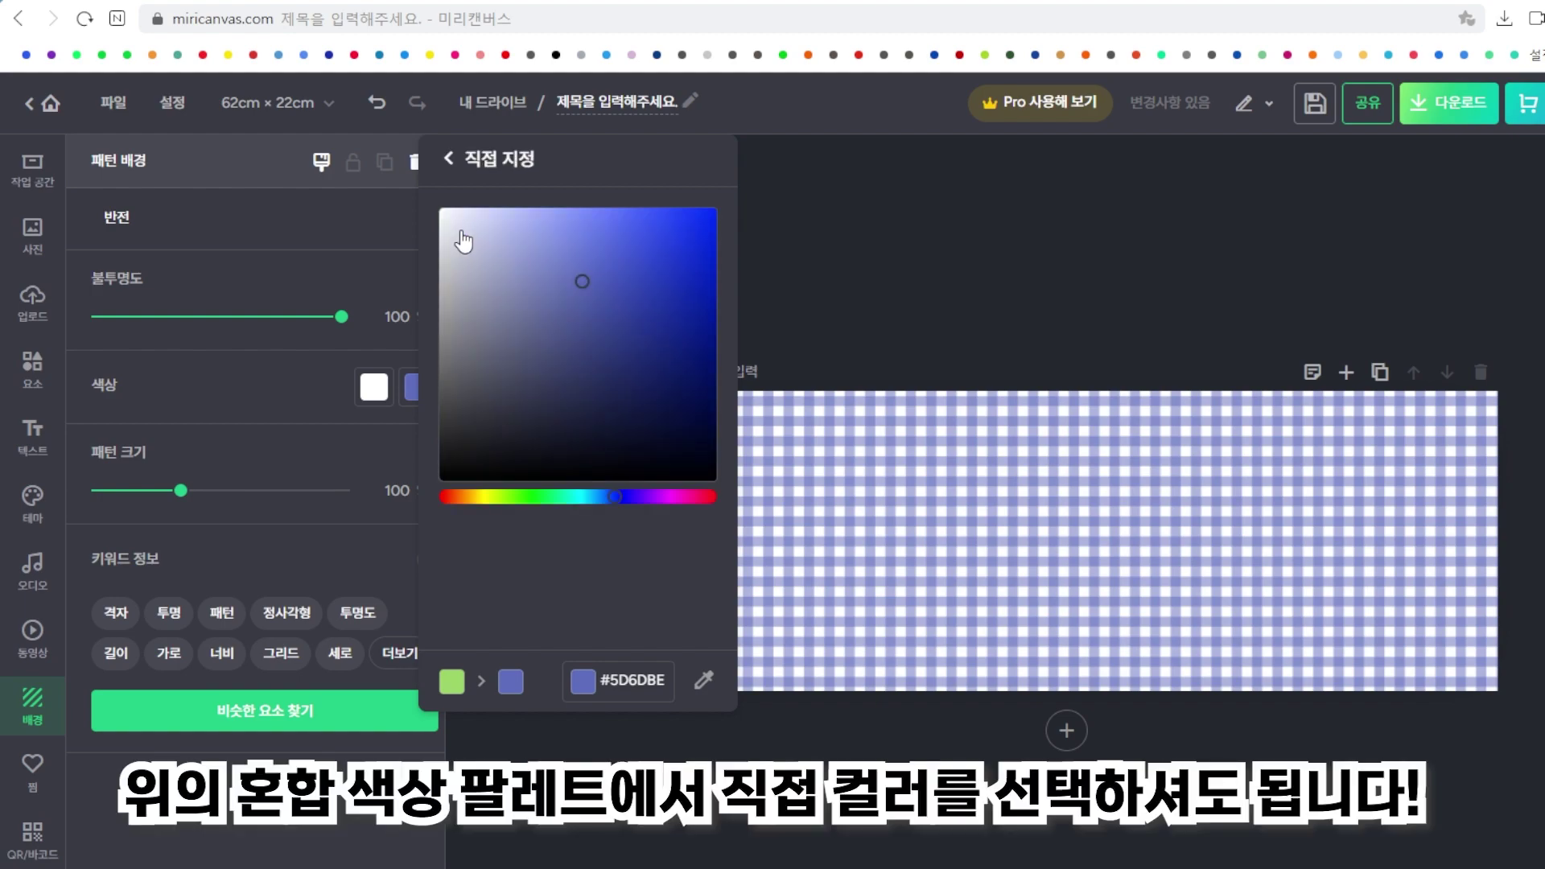
pyautogui.click(606, 322)
pyautogui.click(668, 370)
pyautogui.click(656, 433)
pyautogui.click(562, 497)
pyautogui.click(539, 384)
pyautogui.click(580, 286)
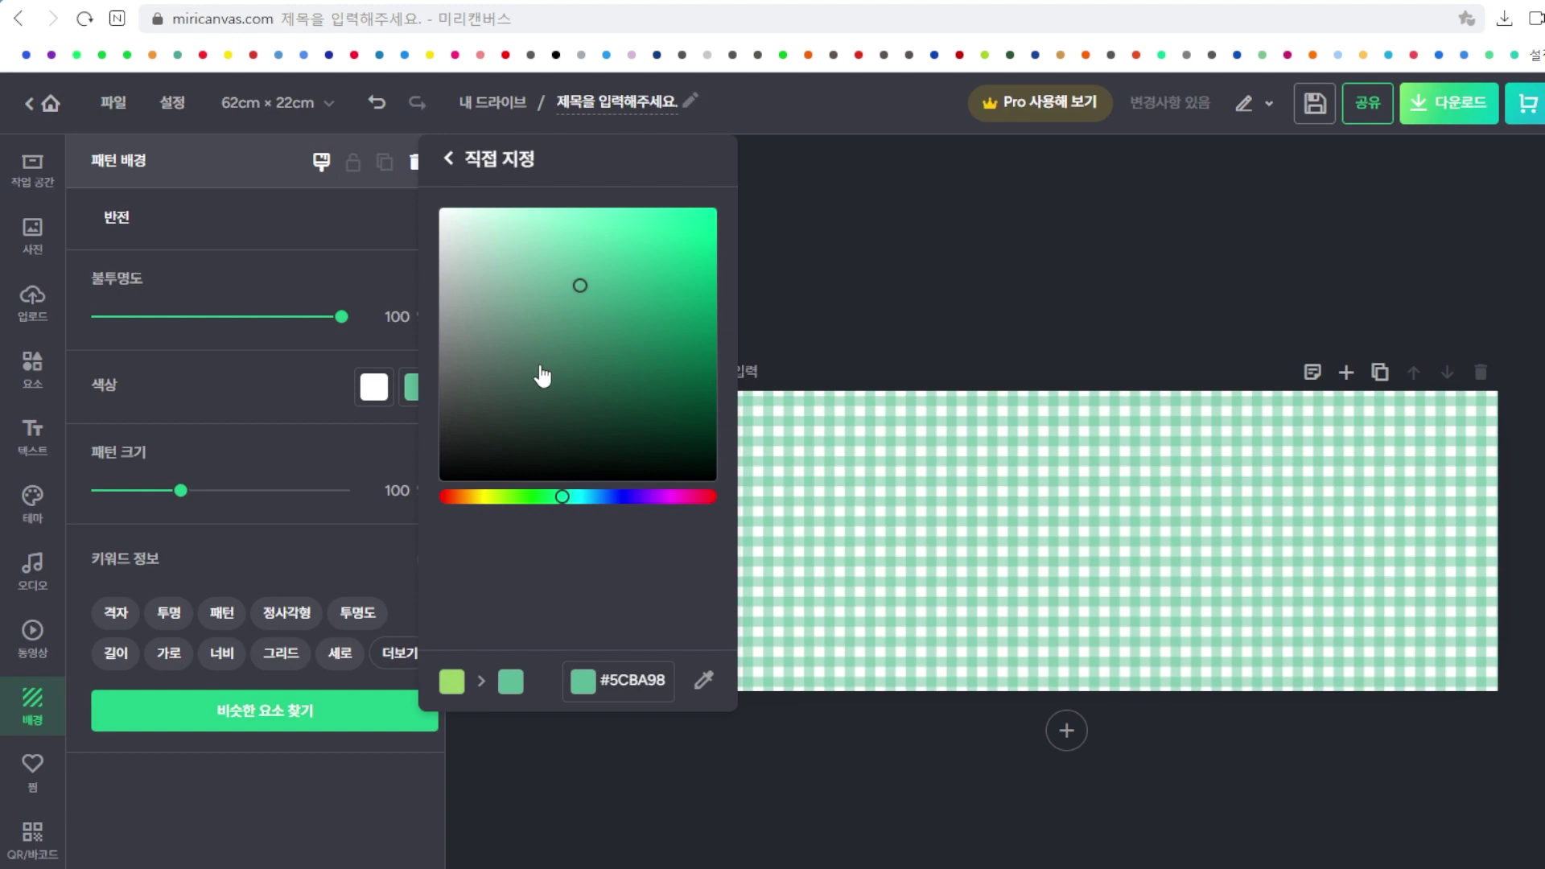
# Try pale yellow and pale green #DDECCA for the background's white base color, and restore white.
pyautogui.click(450, 160)
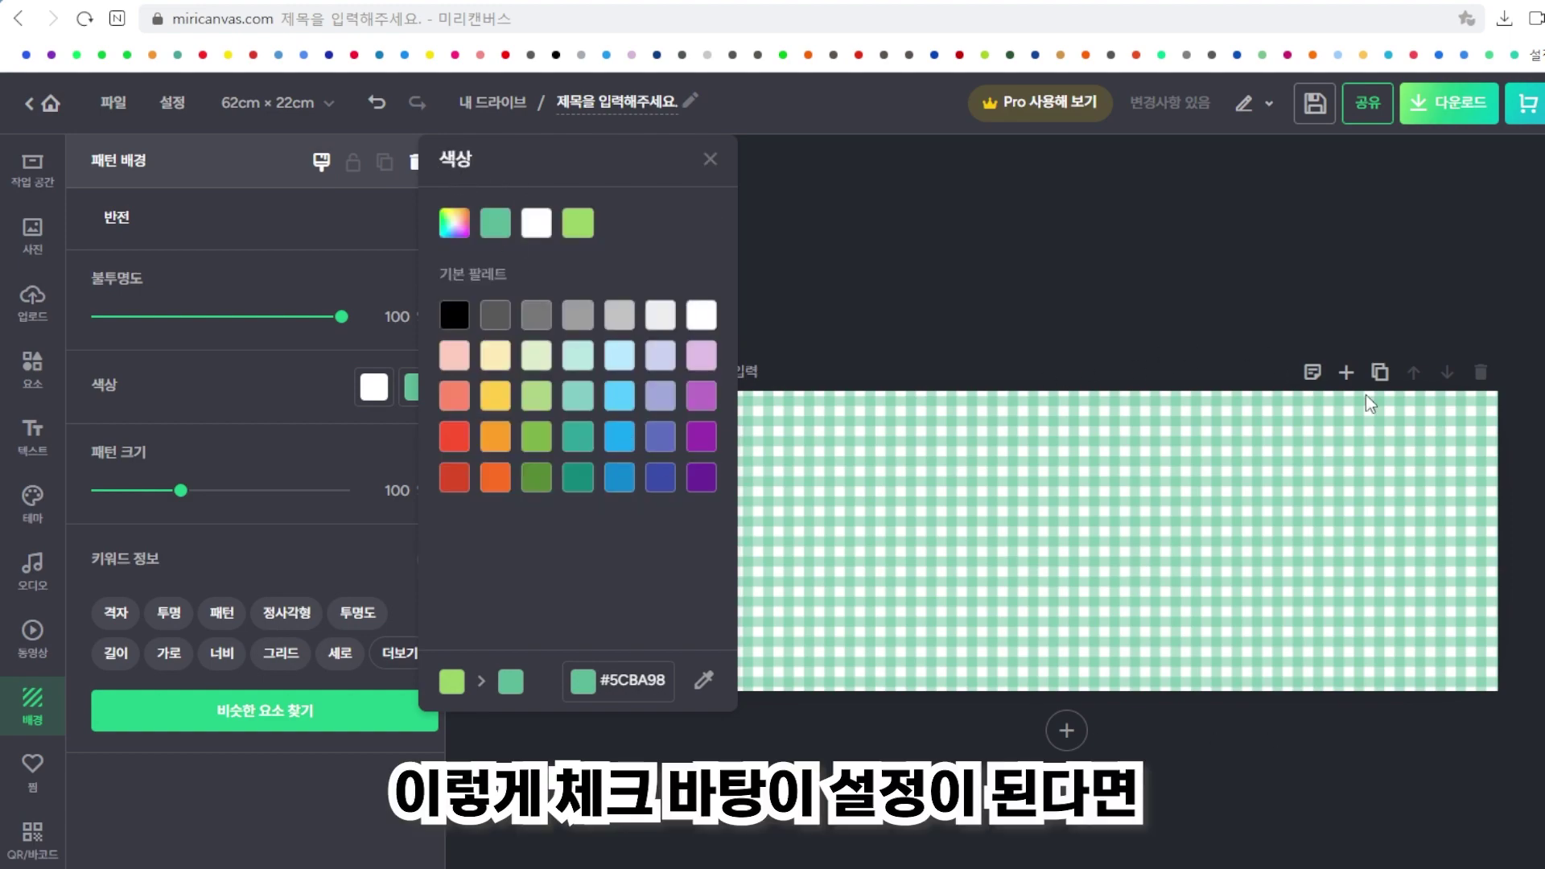
pyautogui.click(370, 389)
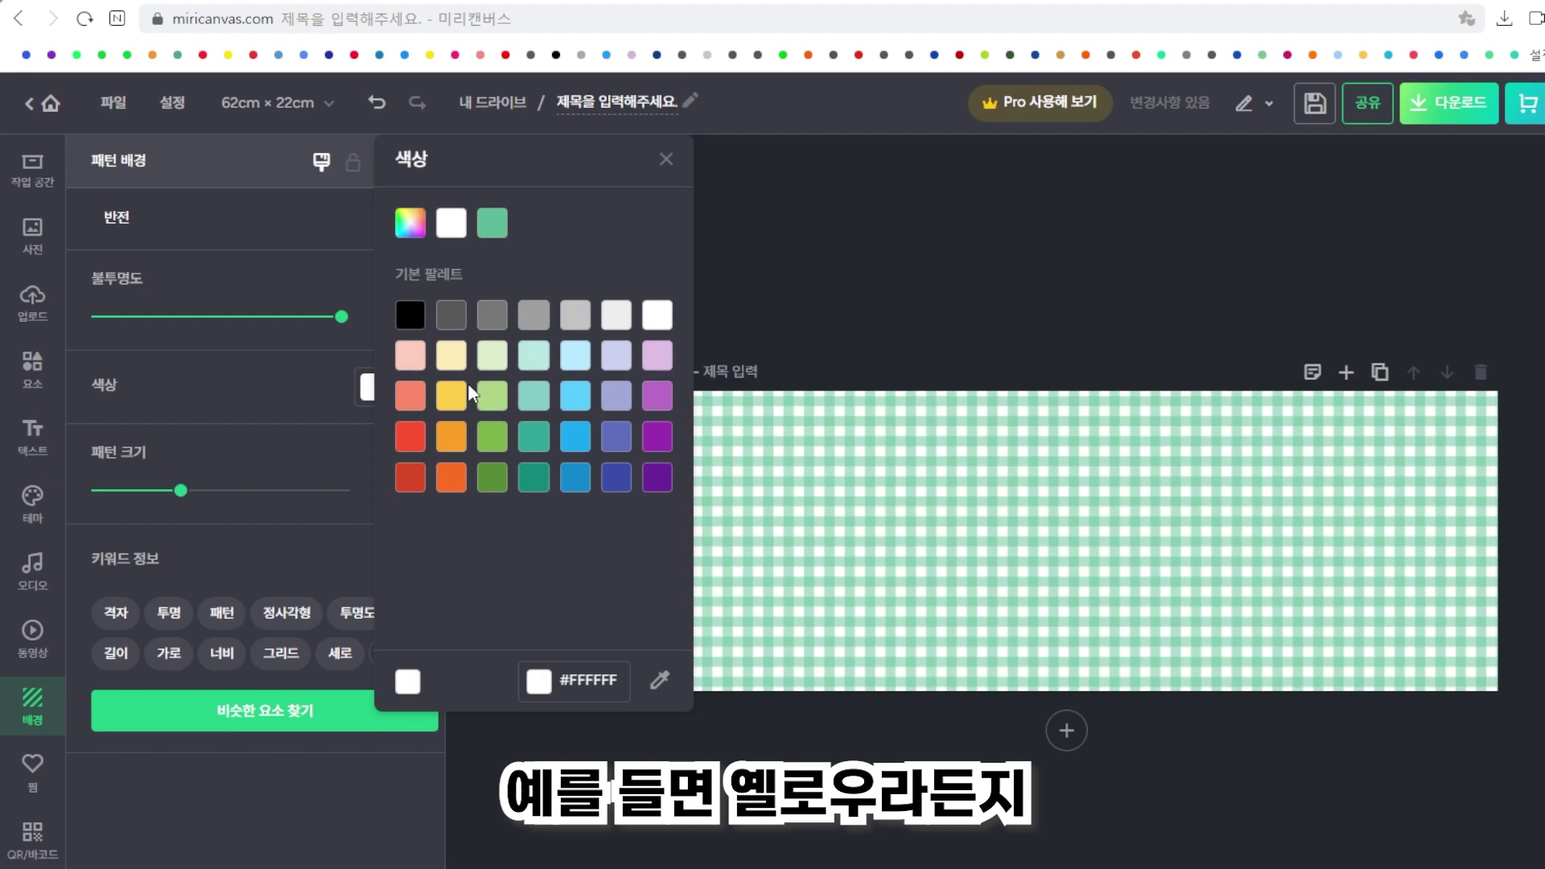
pyautogui.click(452, 355)
pyautogui.click(489, 362)
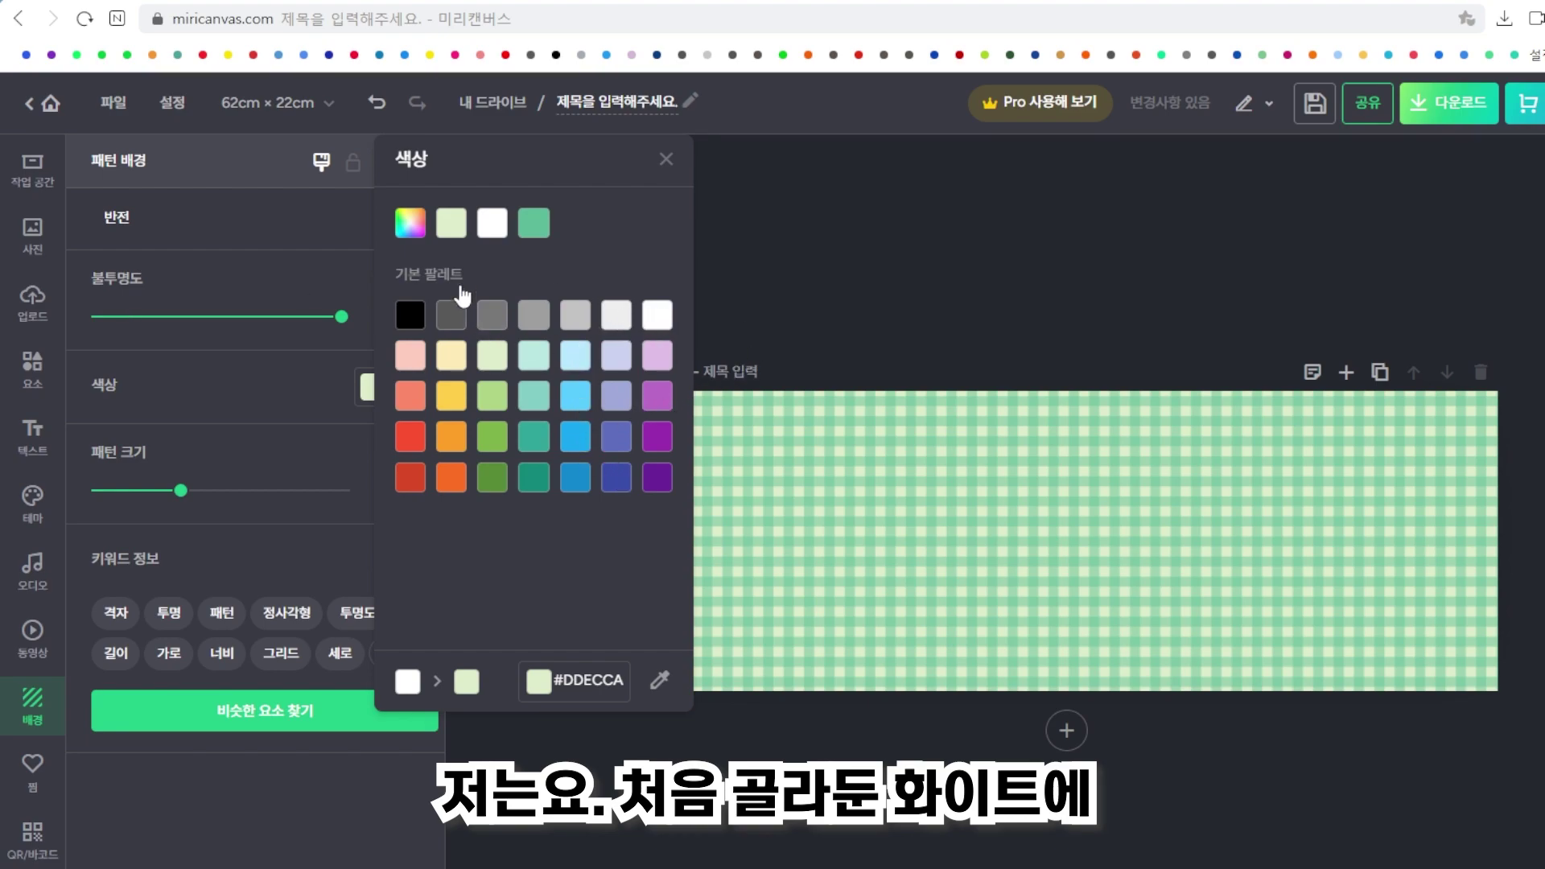
pyautogui.click(492, 223)
pyautogui.click(292, 377)
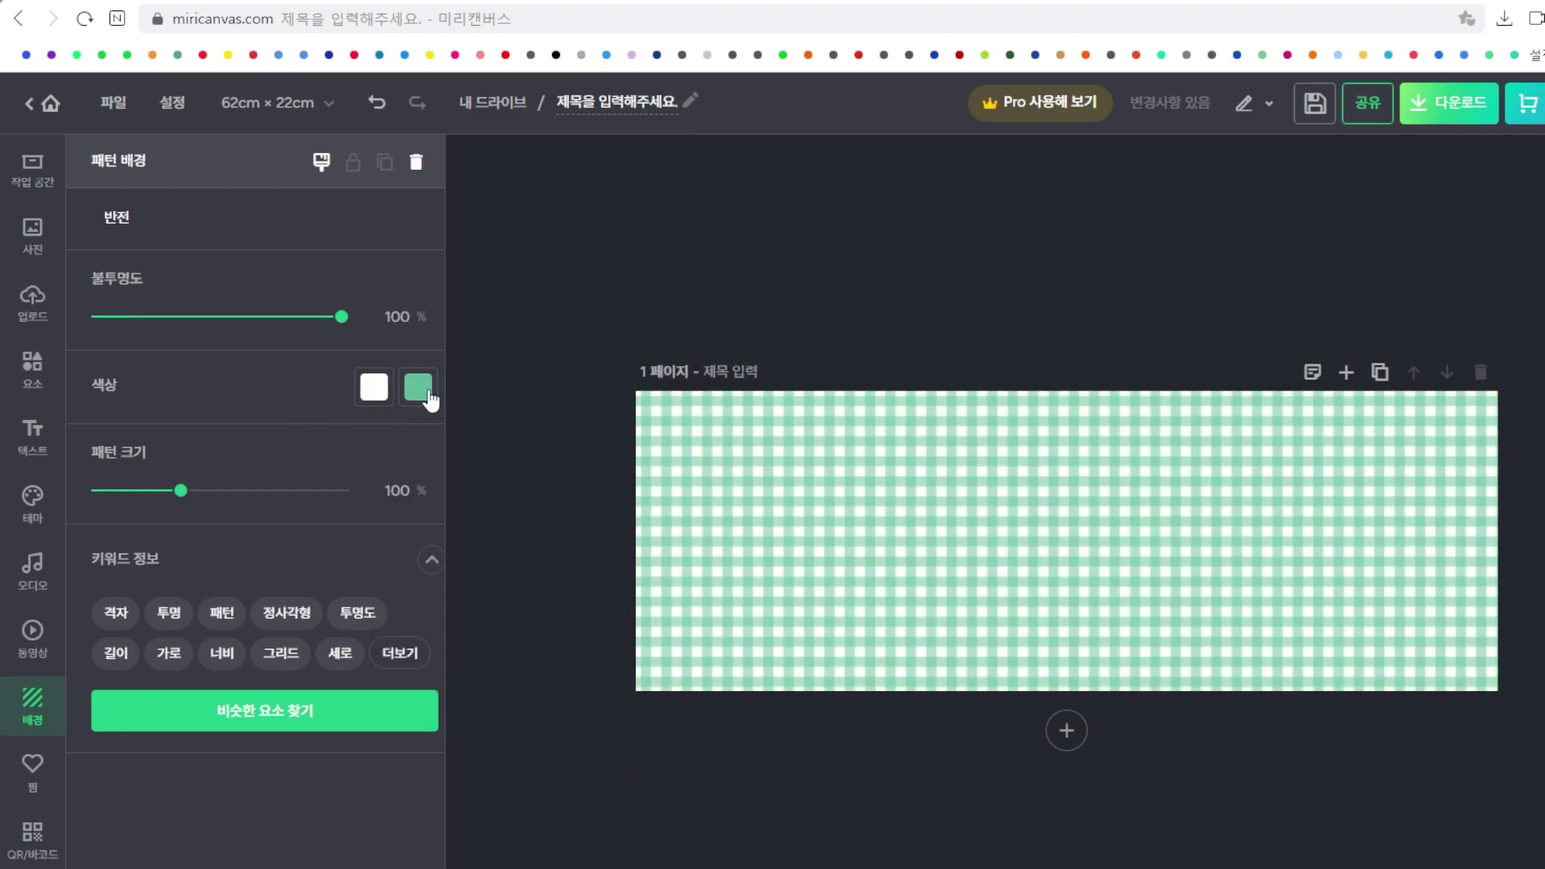
# Recolor the background's teal checks with the basic palette's indigo #5D6DBE.
pyautogui.click(417, 387)
pyautogui.click(660, 436)
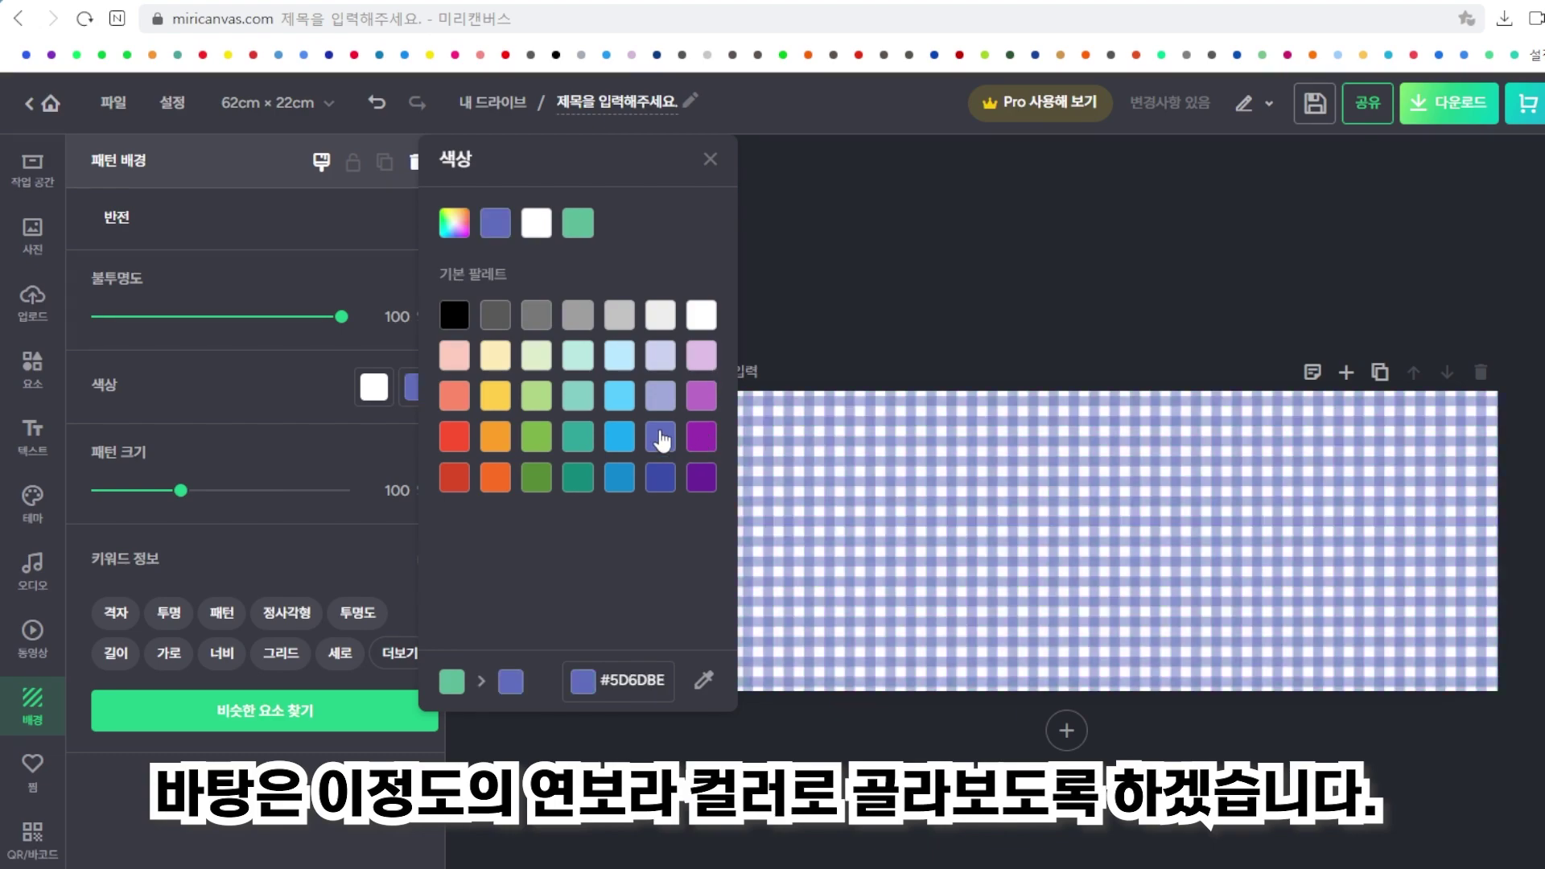
pyautogui.click(953, 568)
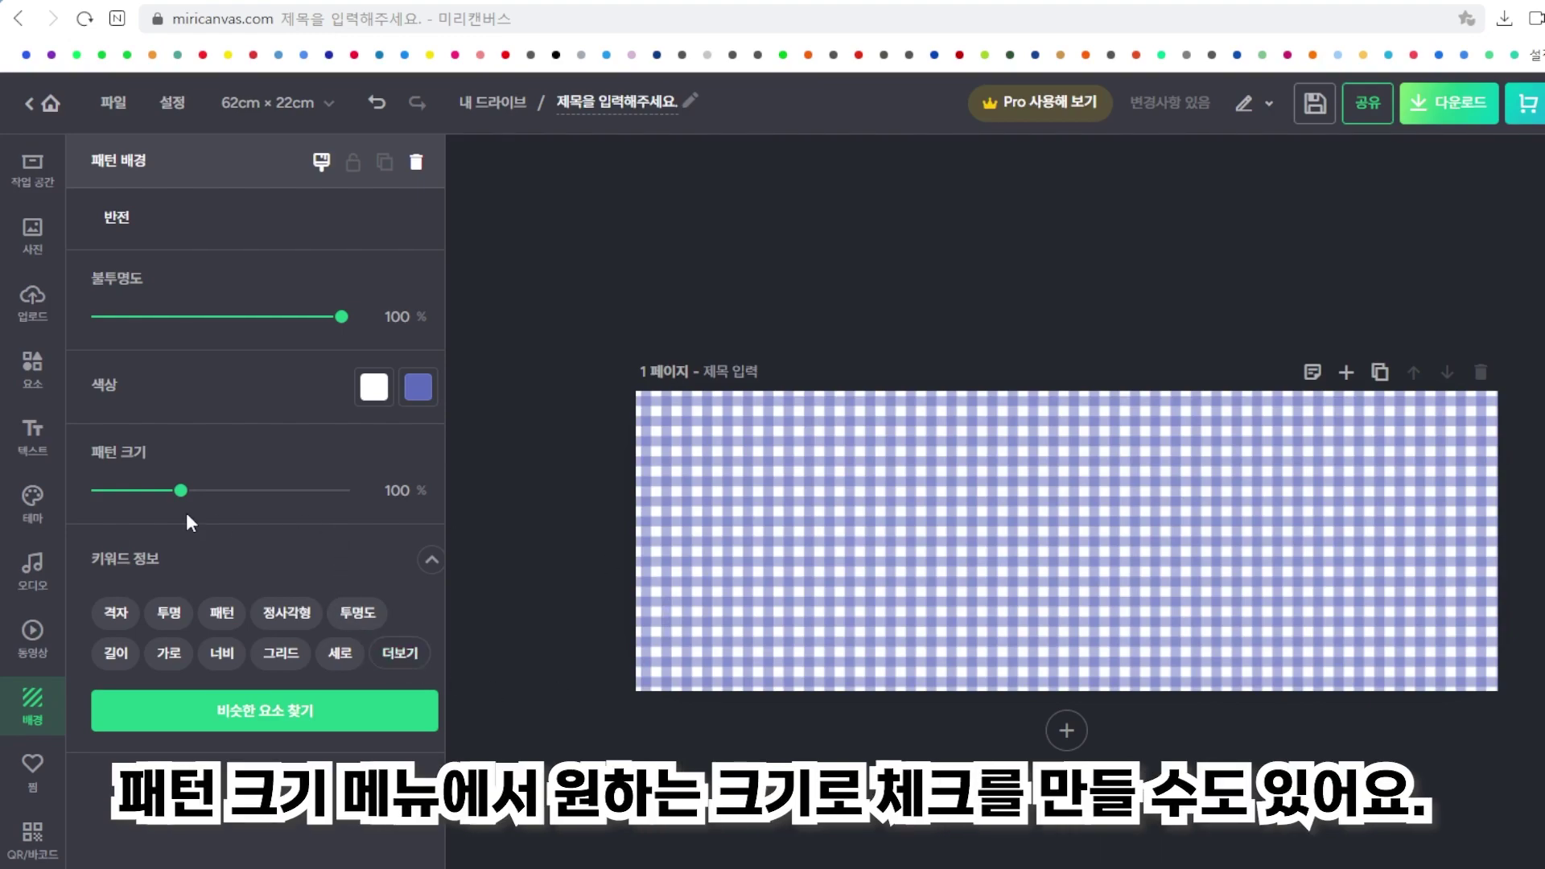
# Set the check background's pattern size to 120%.
pyautogui.moveTo(181, 497)
pyautogui.mouseDown()
pyautogui.moveTo(315, 501)
pyautogui.moveTo(179, 508)
pyautogui.mouseUp()
pyautogui.moveTo(162, 493); pyautogui.dragTo(160, 492)
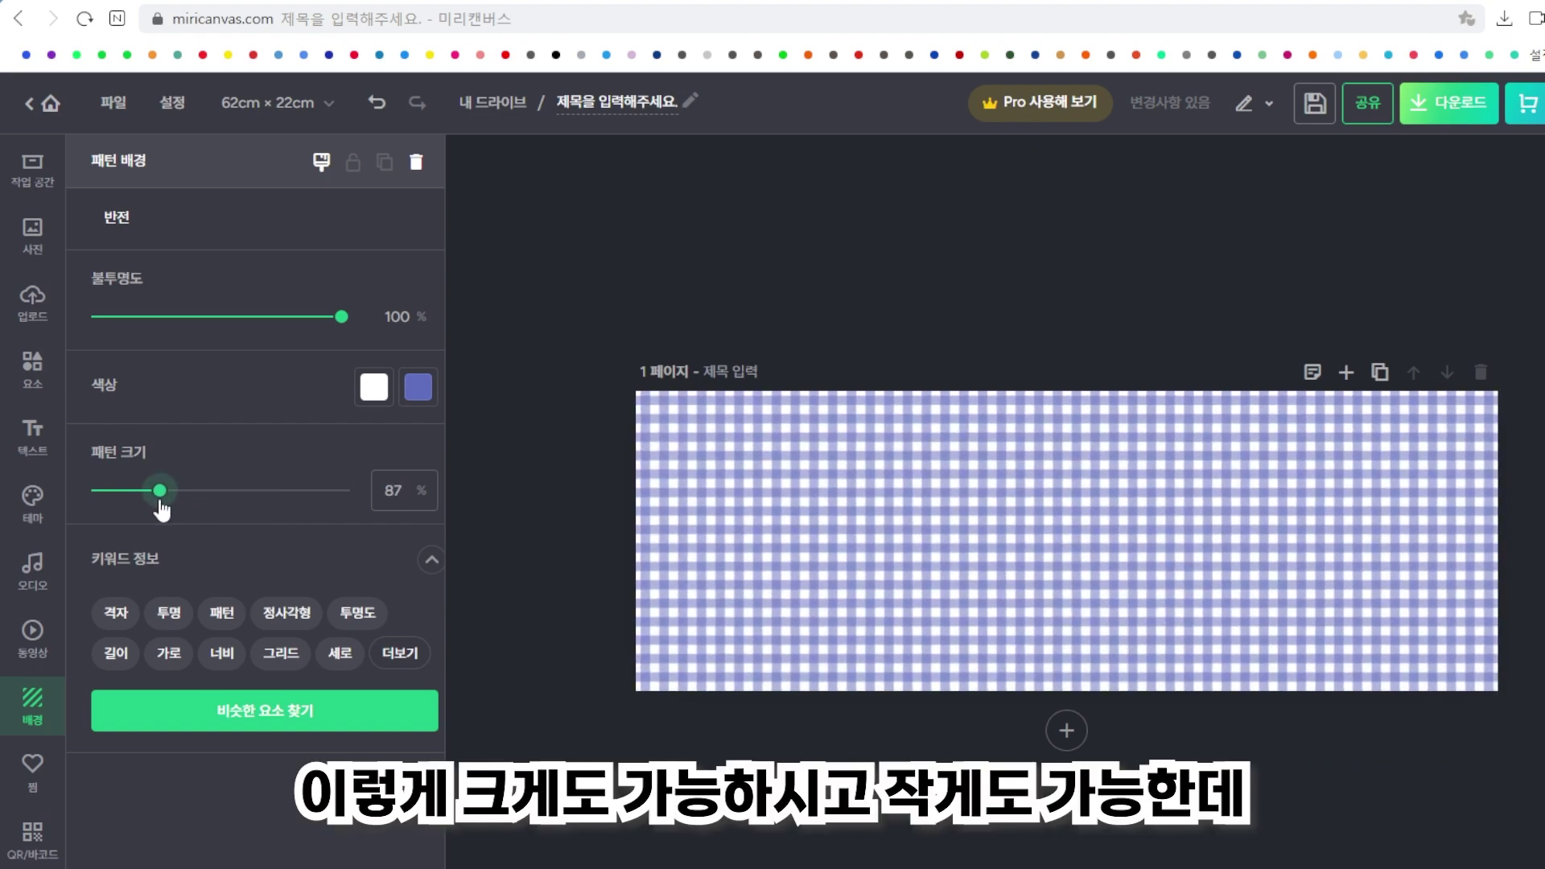
pyautogui.write('12')
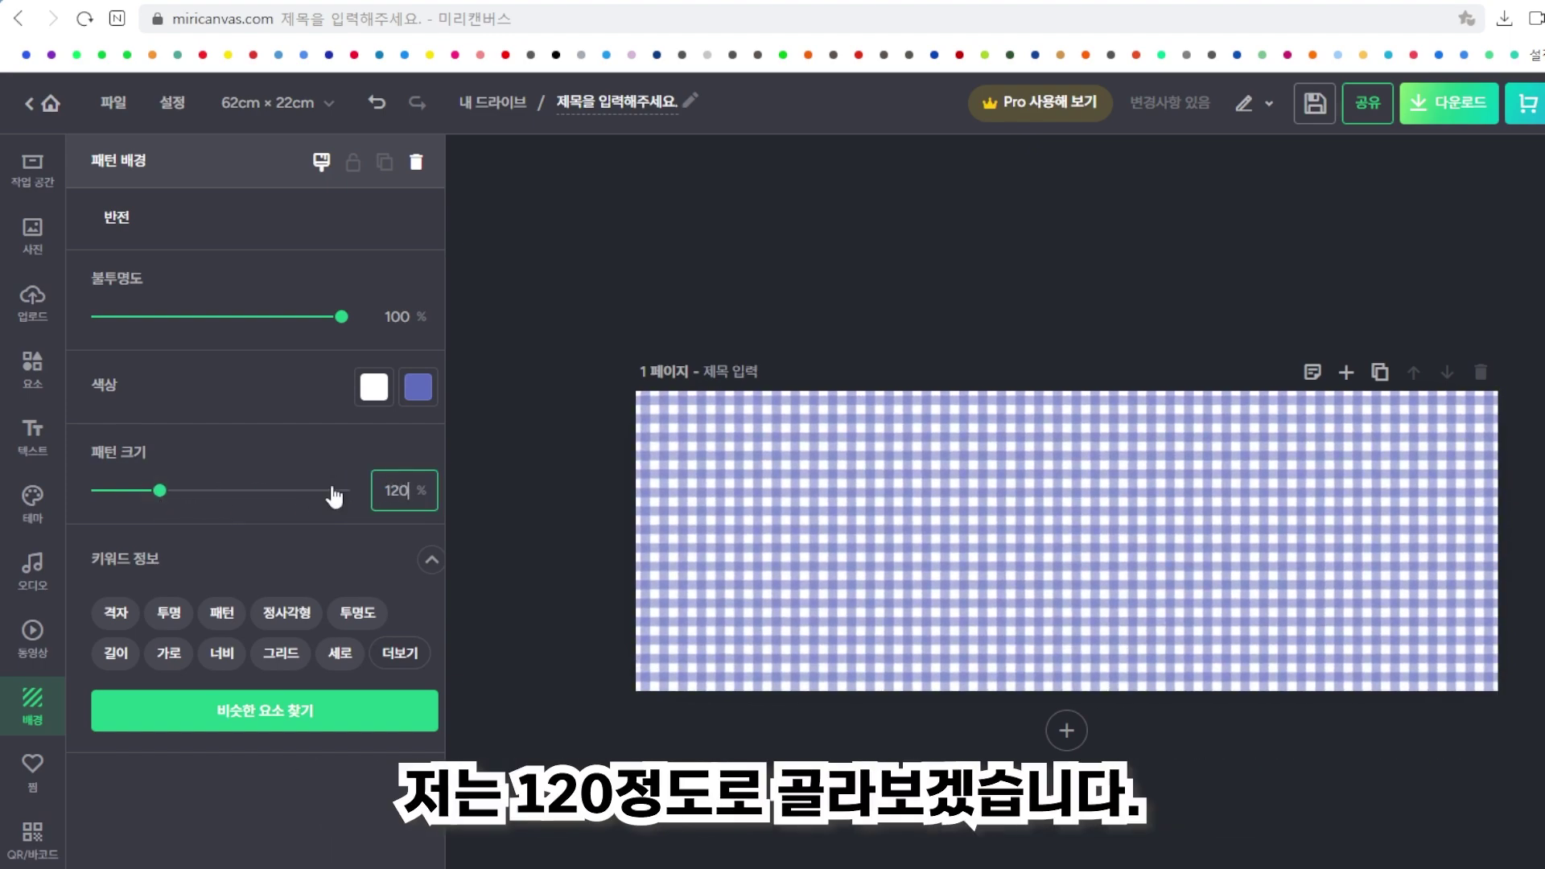
pyautogui.write('0')
pyautogui.press('Return')
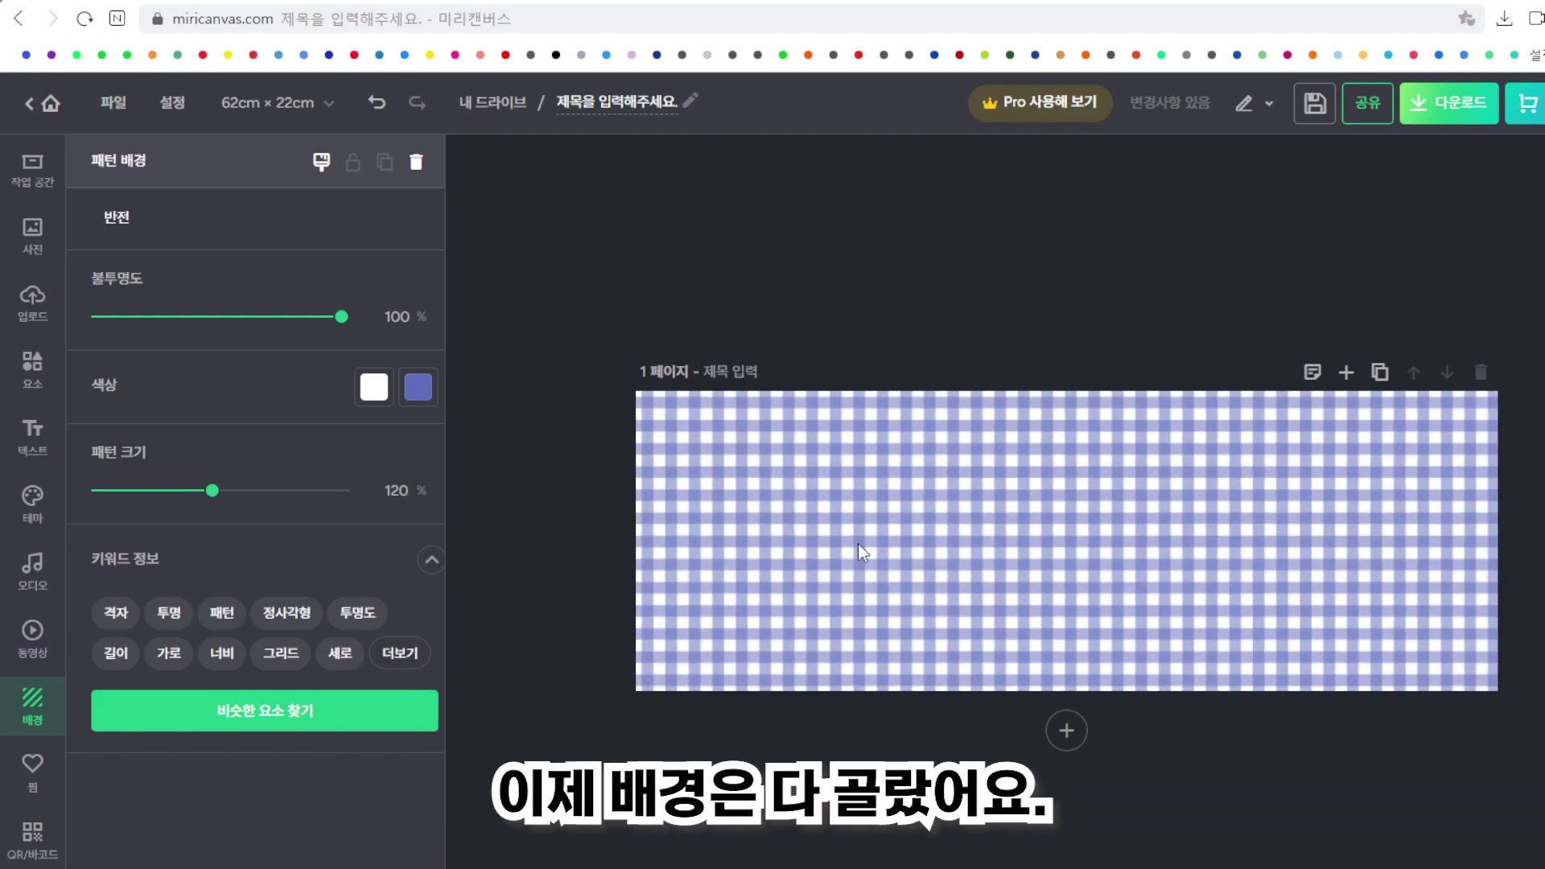
pyautogui.click(710, 295)
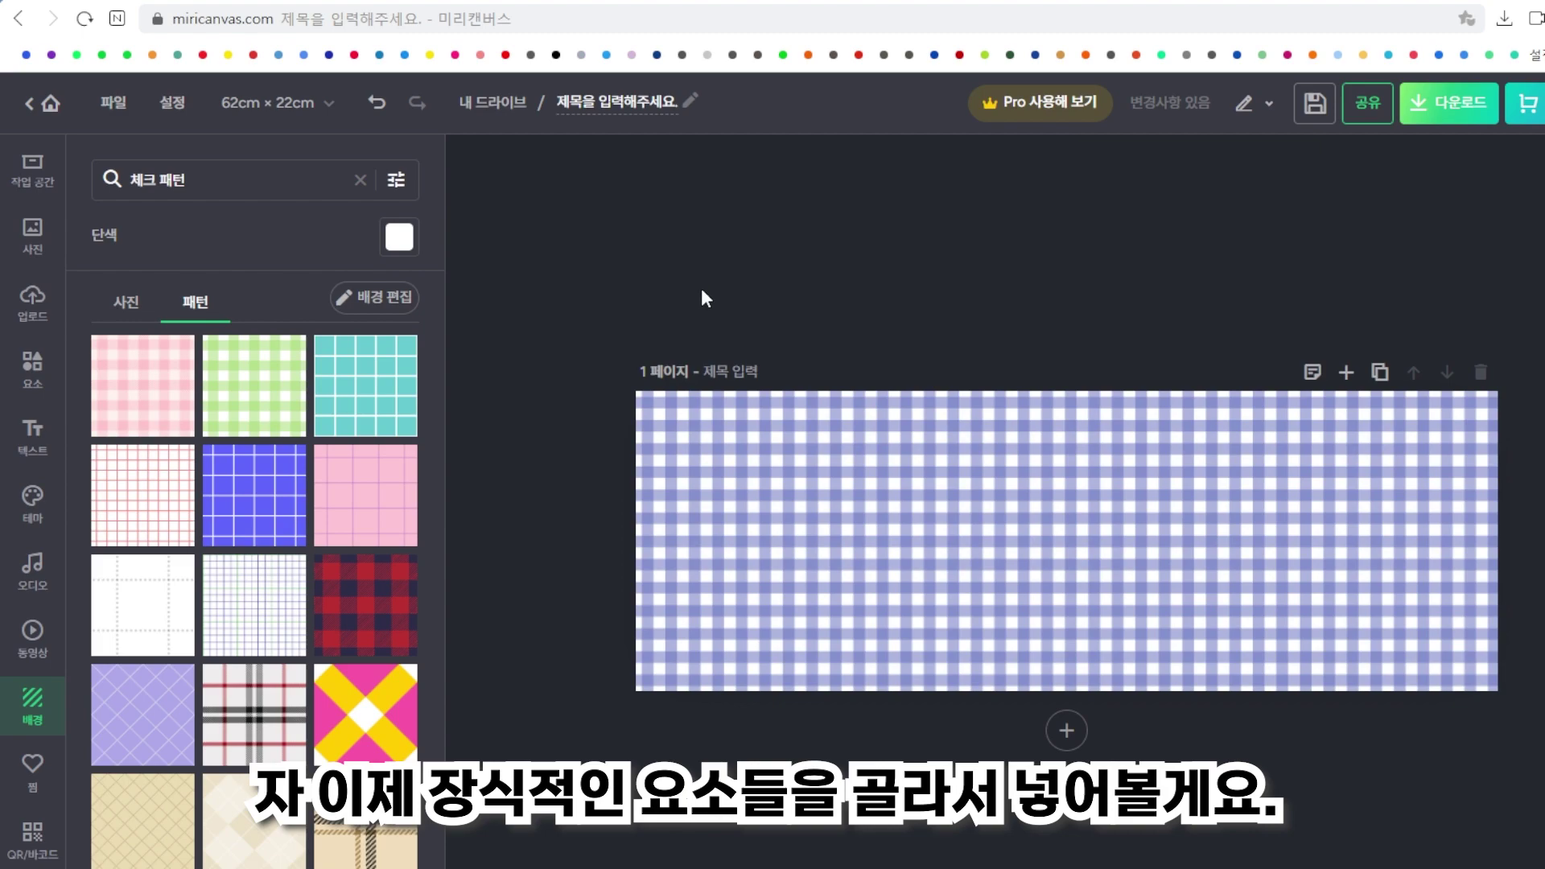
# Find the heart (하트) category in the elements library and show its full collection.
pyautogui.click(34, 375)
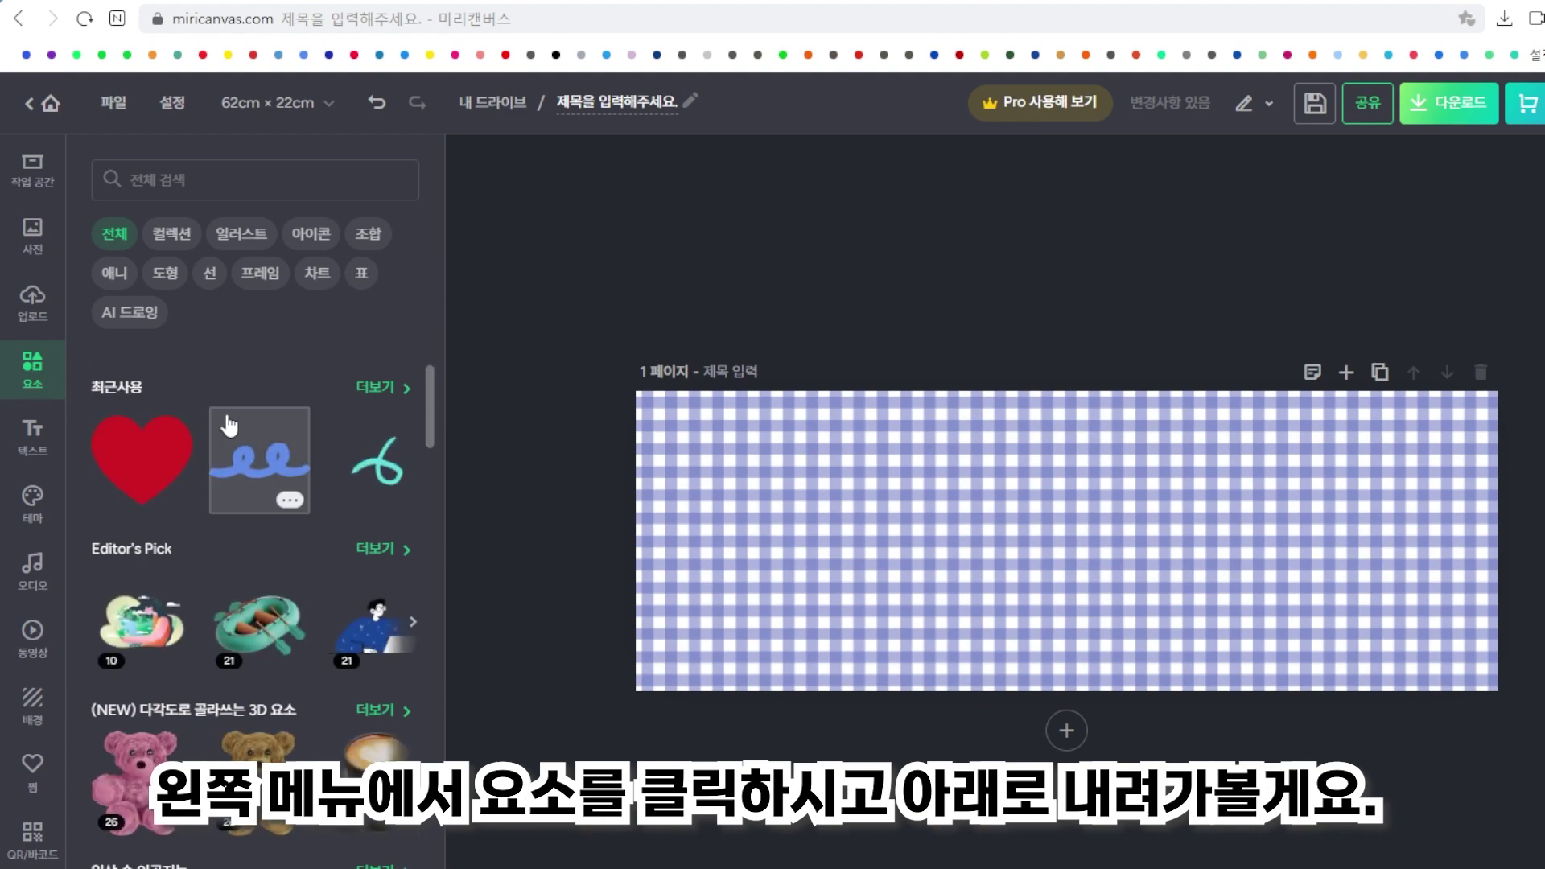
pyautogui.scroll(-10, 229, 426)
pyautogui.scroll(-6, 230, 429)
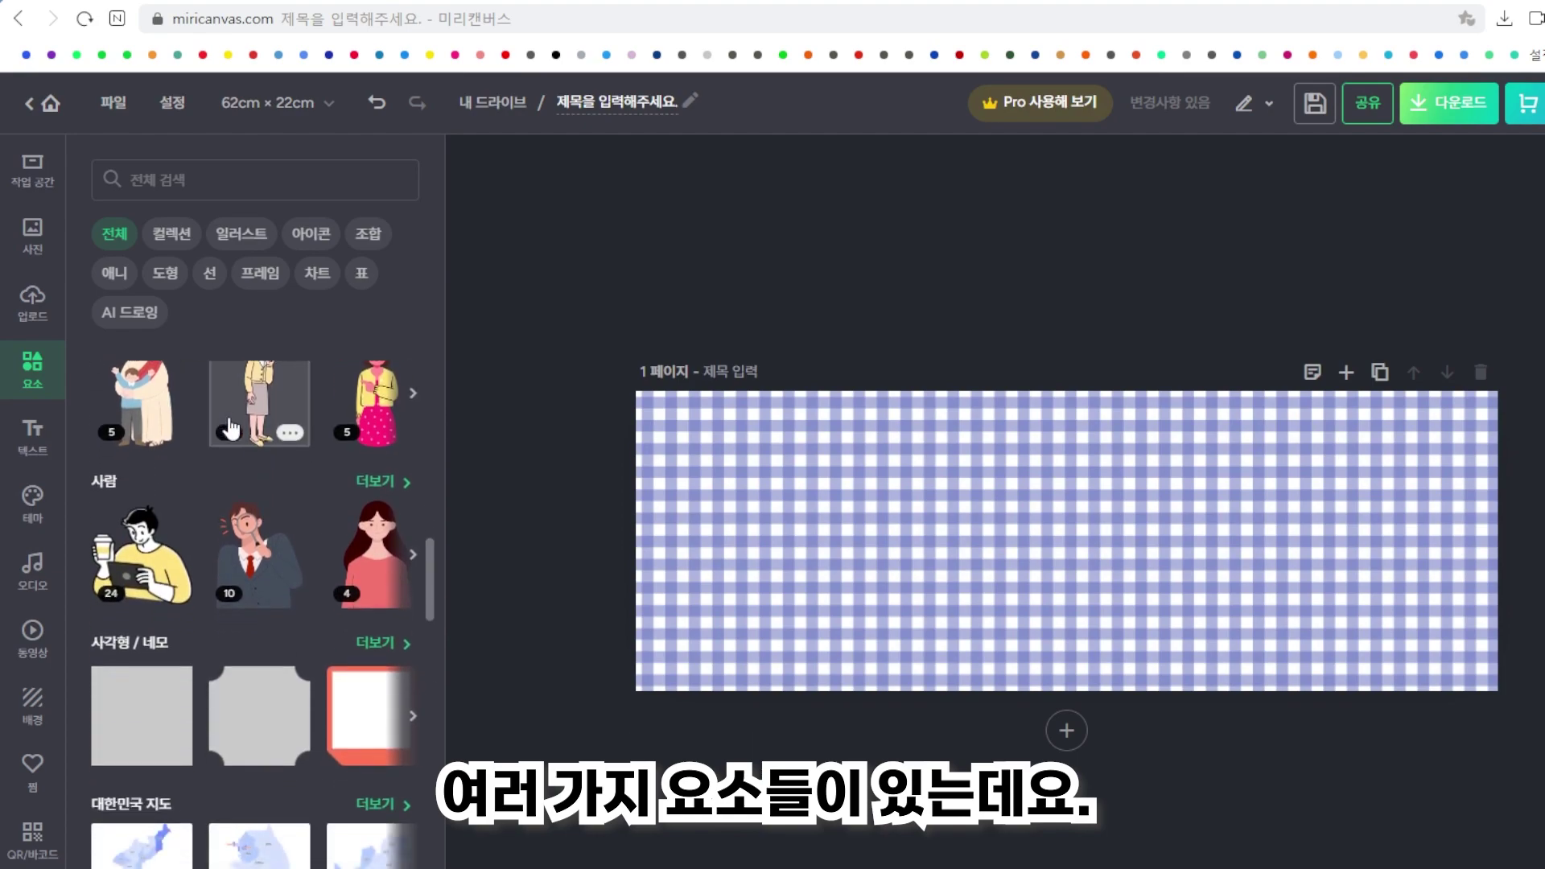
pyautogui.scroll(-10, 230, 428)
pyautogui.scroll(-8, 229, 428)
pyautogui.scroll(-3, 229, 426)
pyautogui.click(375, 515)
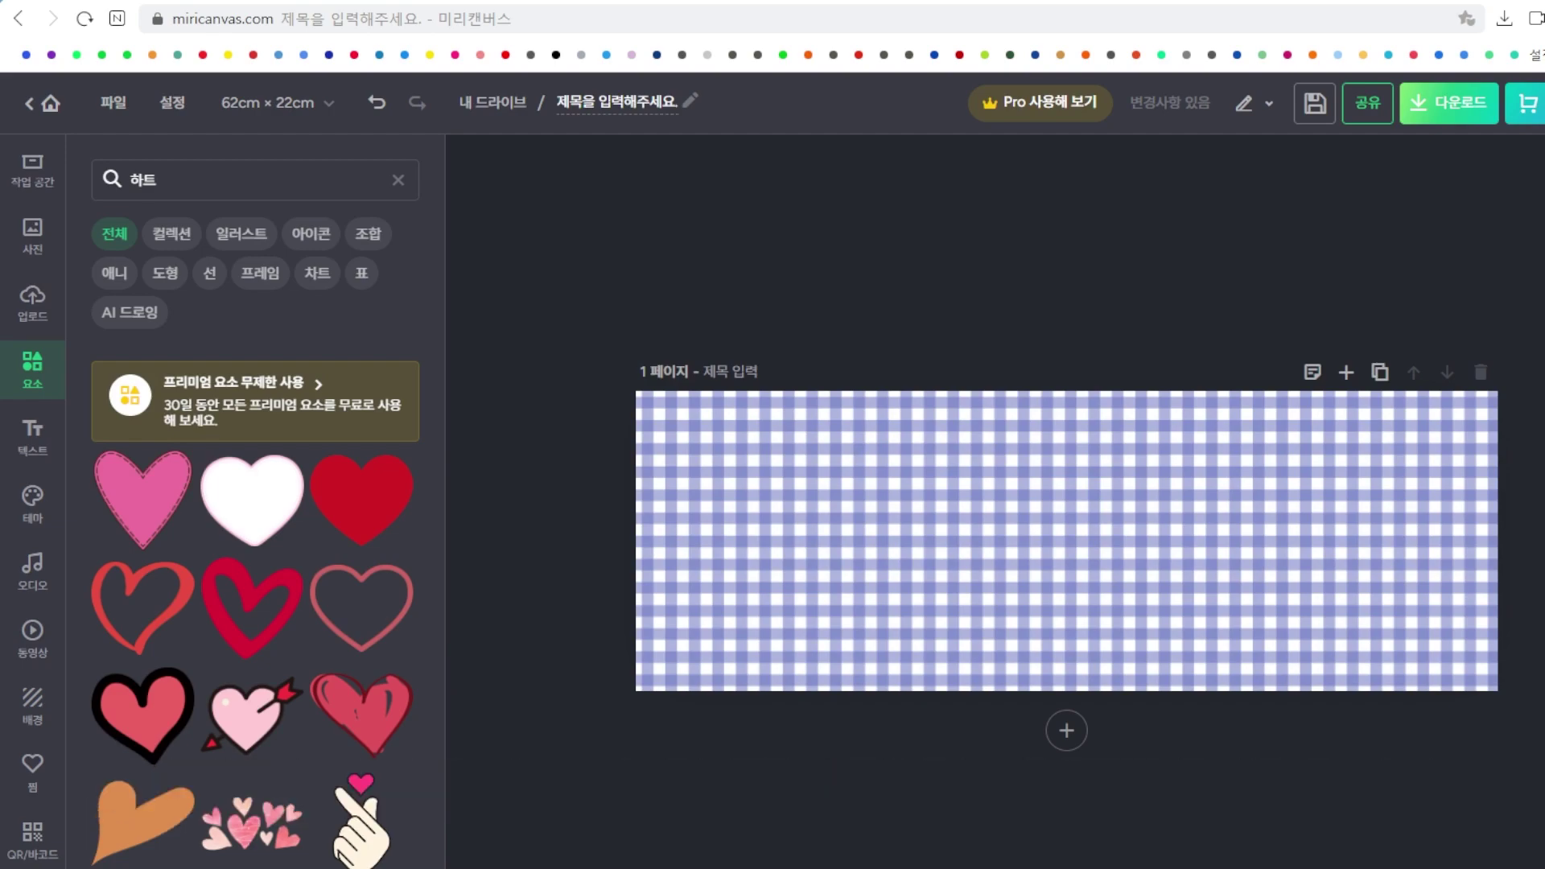
pyautogui.click(274, 523)
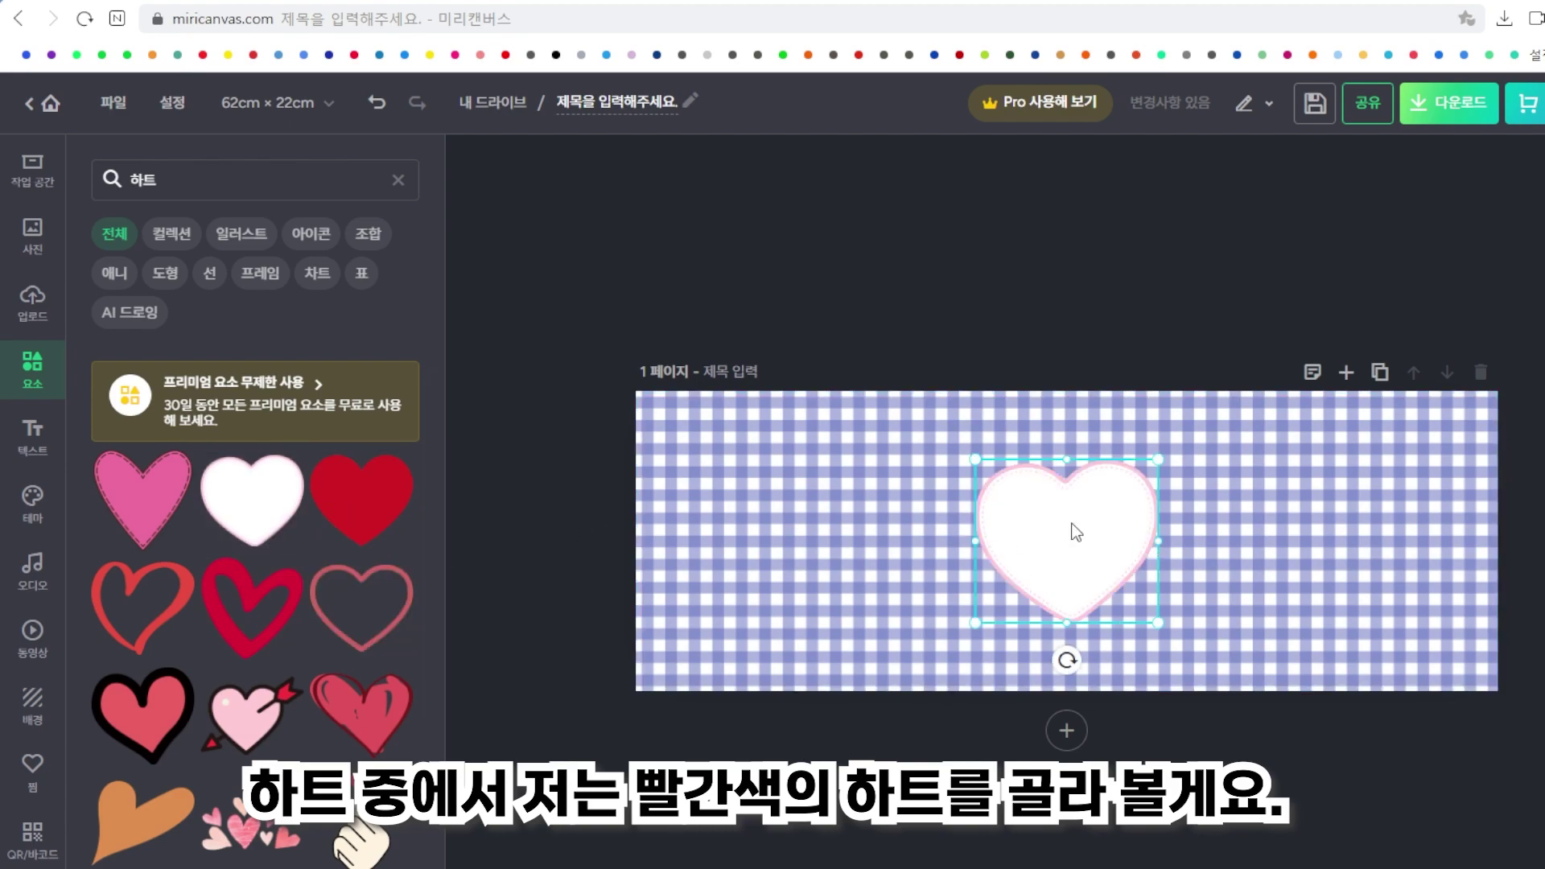
pyautogui.moveTo(1076, 528); pyautogui.dragTo(867, 531)
pyautogui.press('Delete')
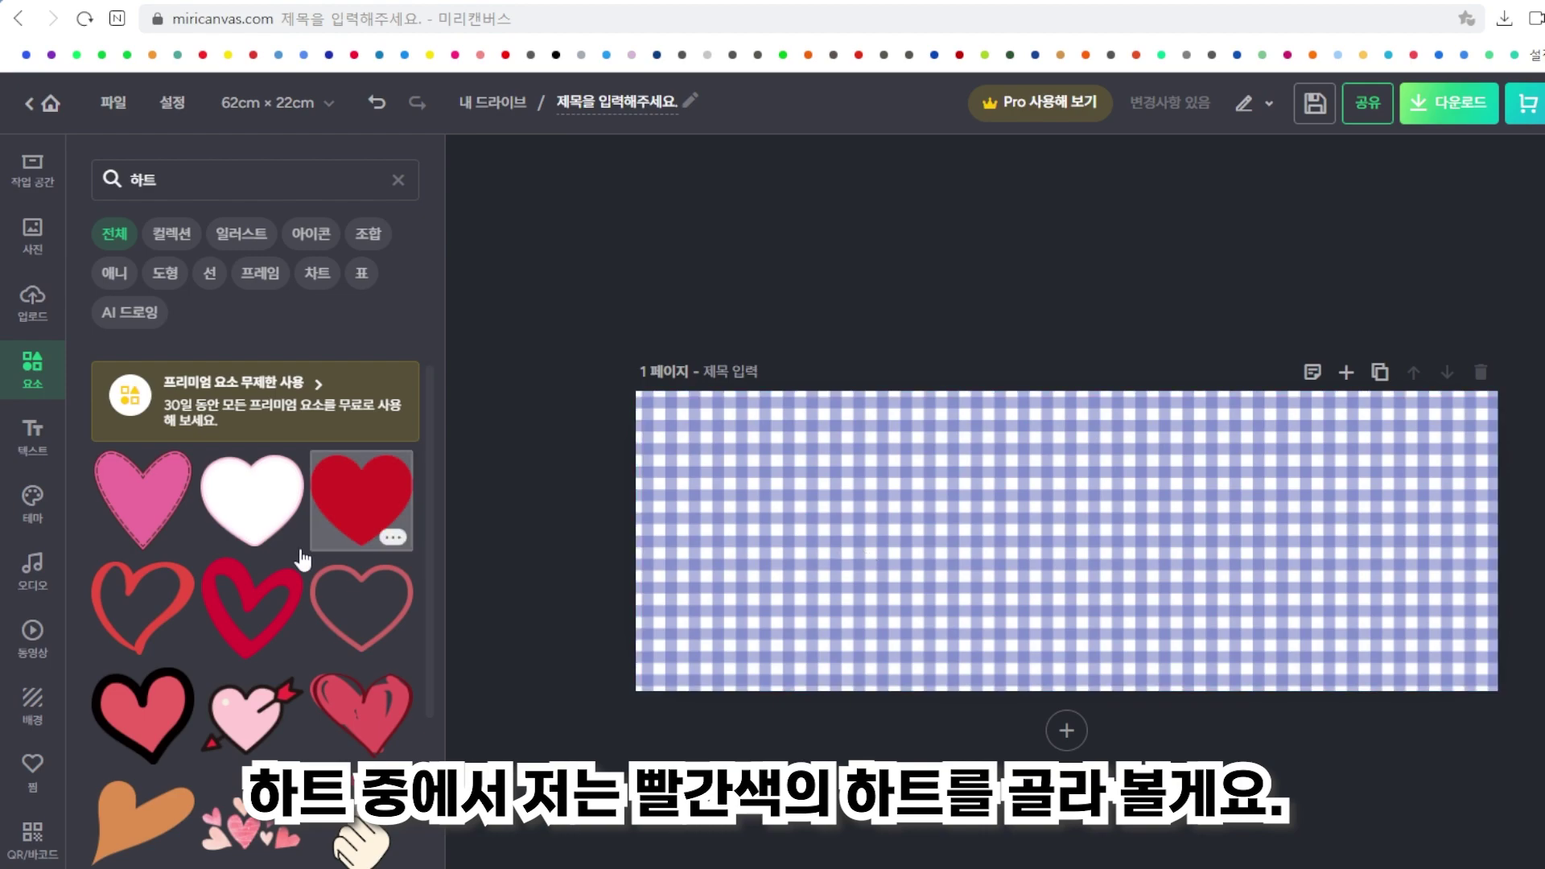
# Add the solid red heart left of the banner's centre and recolor it with the palette's dark indigo #3A4CA8.
pyautogui.click(361, 495)
pyautogui.moveTo(1066, 517); pyautogui.dragTo(839, 499)
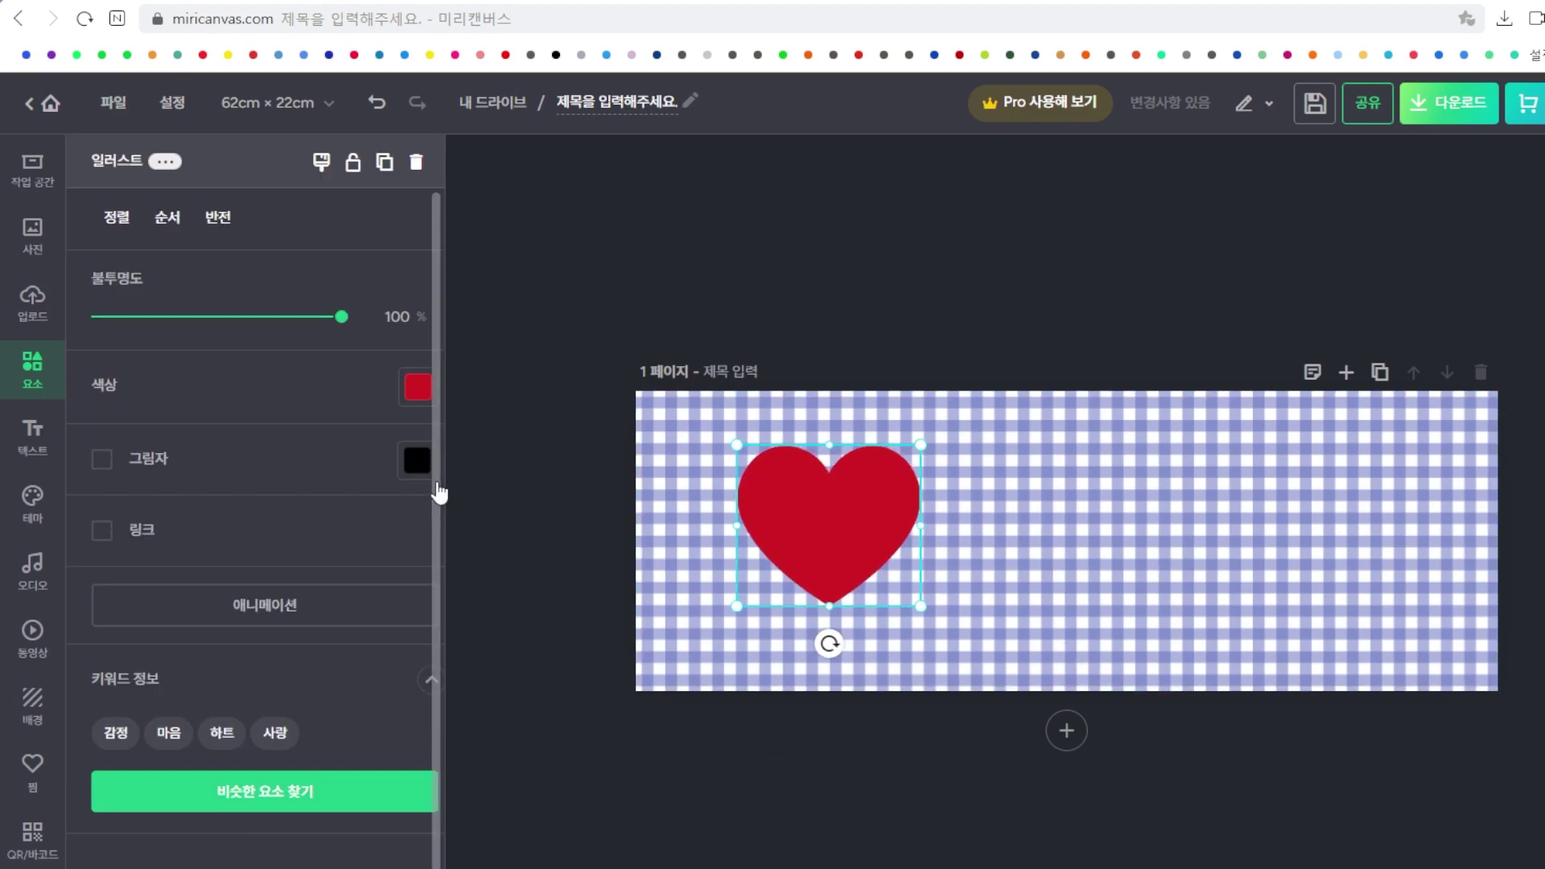
pyautogui.click(417, 388)
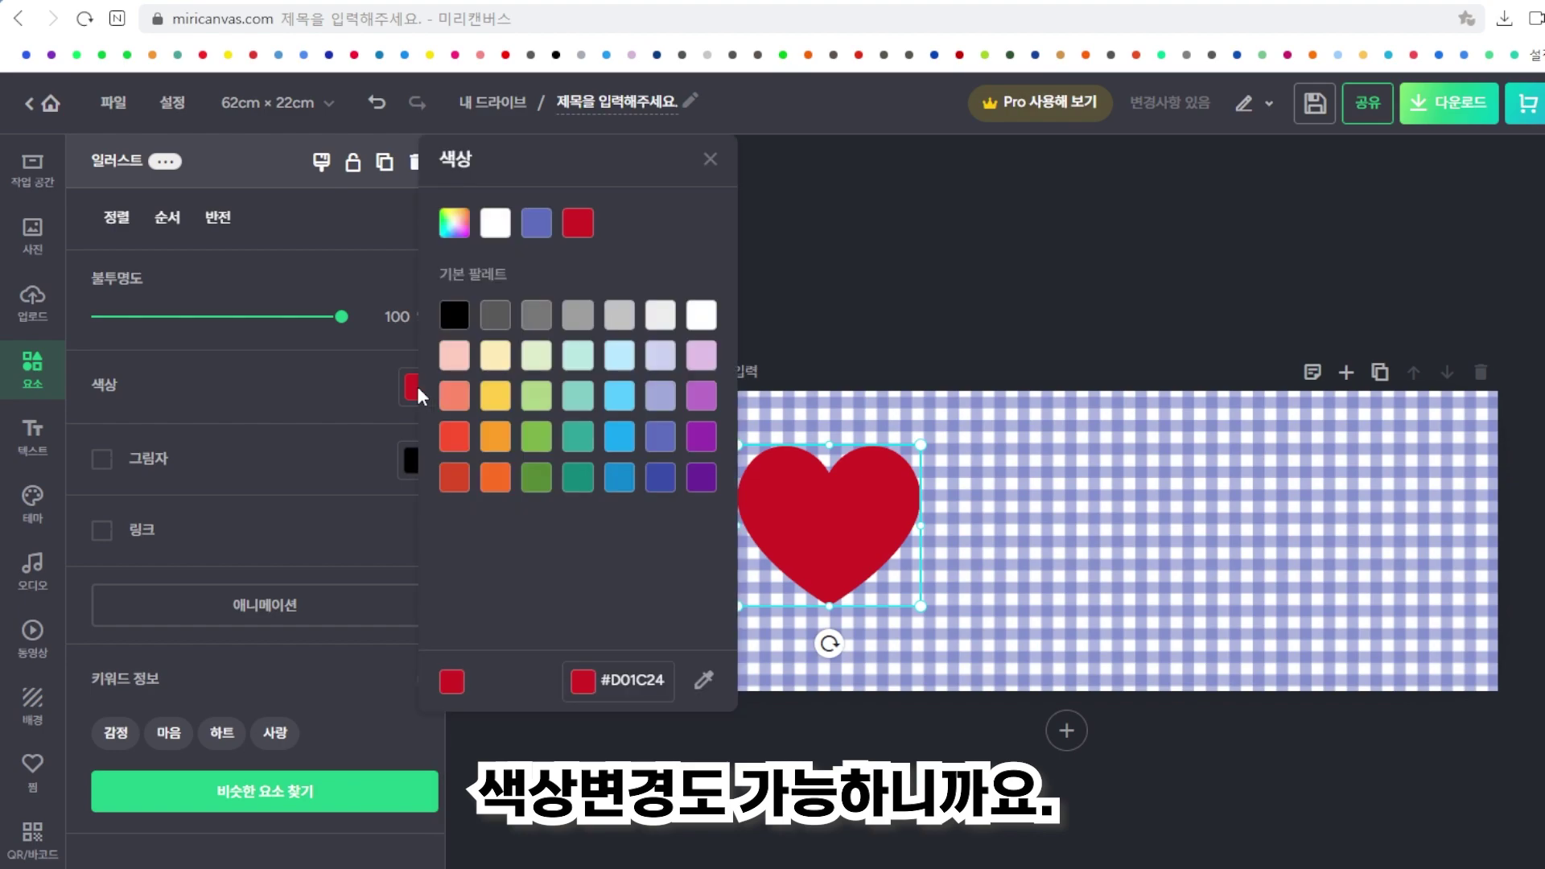
pyautogui.click(661, 478)
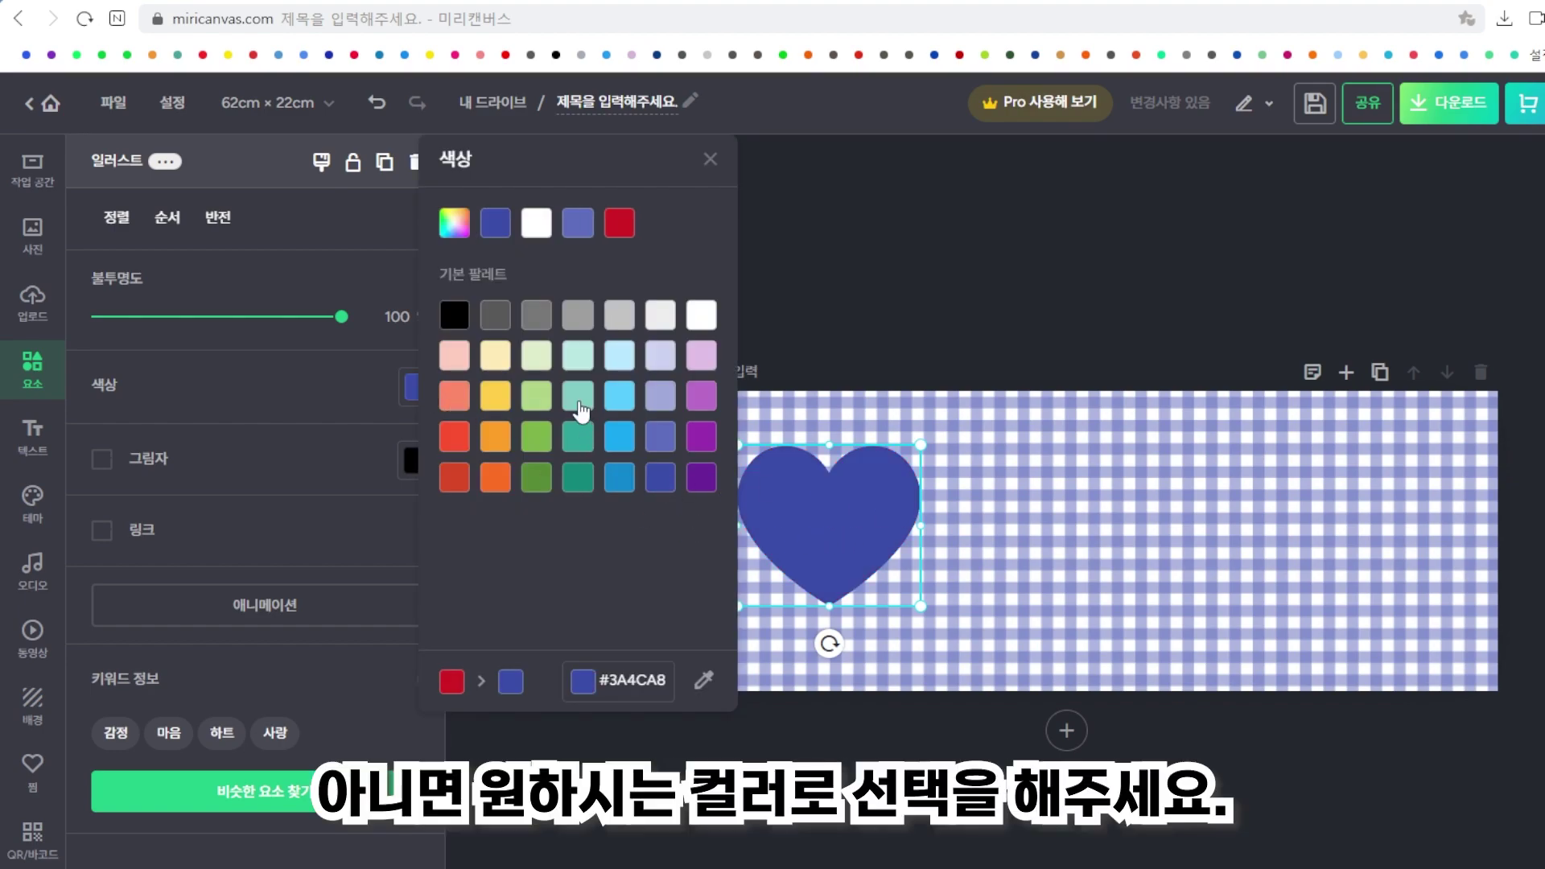
pyautogui.click(616, 400)
pyautogui.click(695, 360)
pyautogui.click(453, 361)
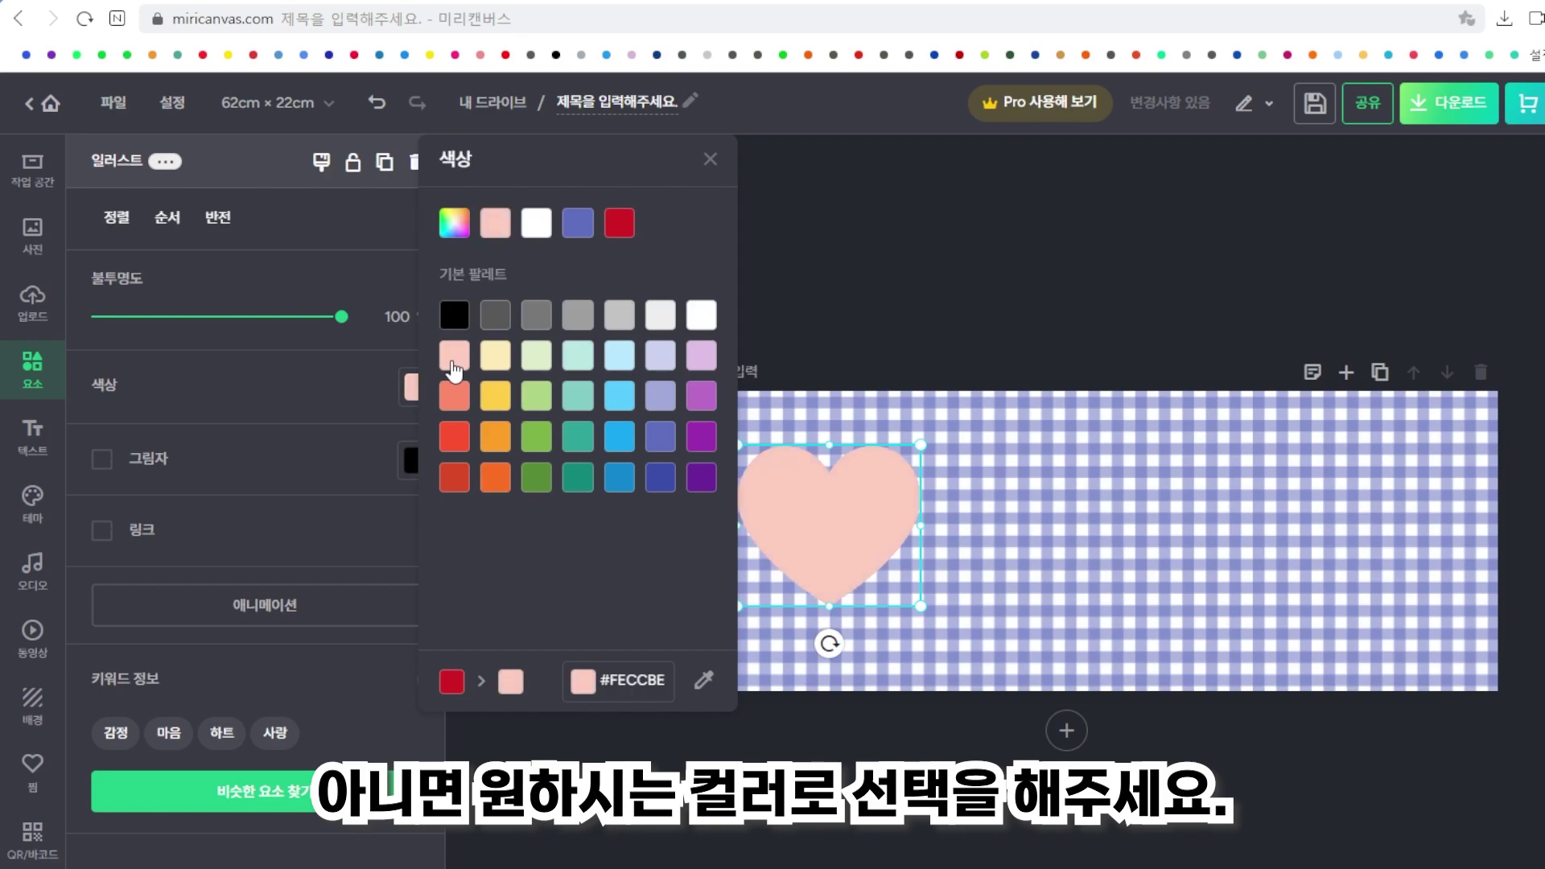
pyautogui.click(655, 480)
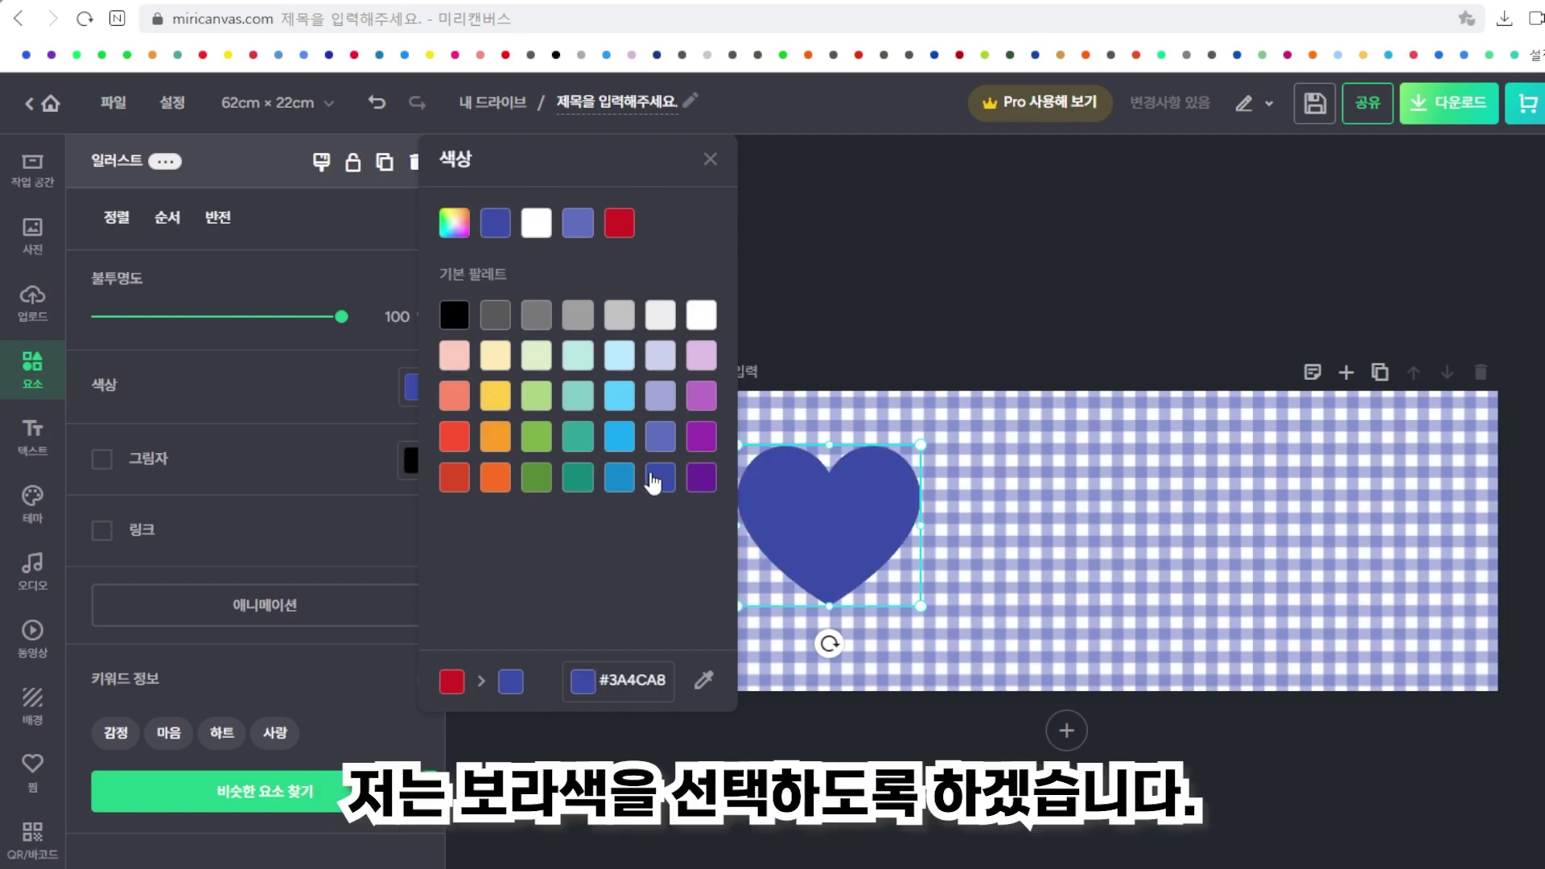
pyautogui.click(819, 508)
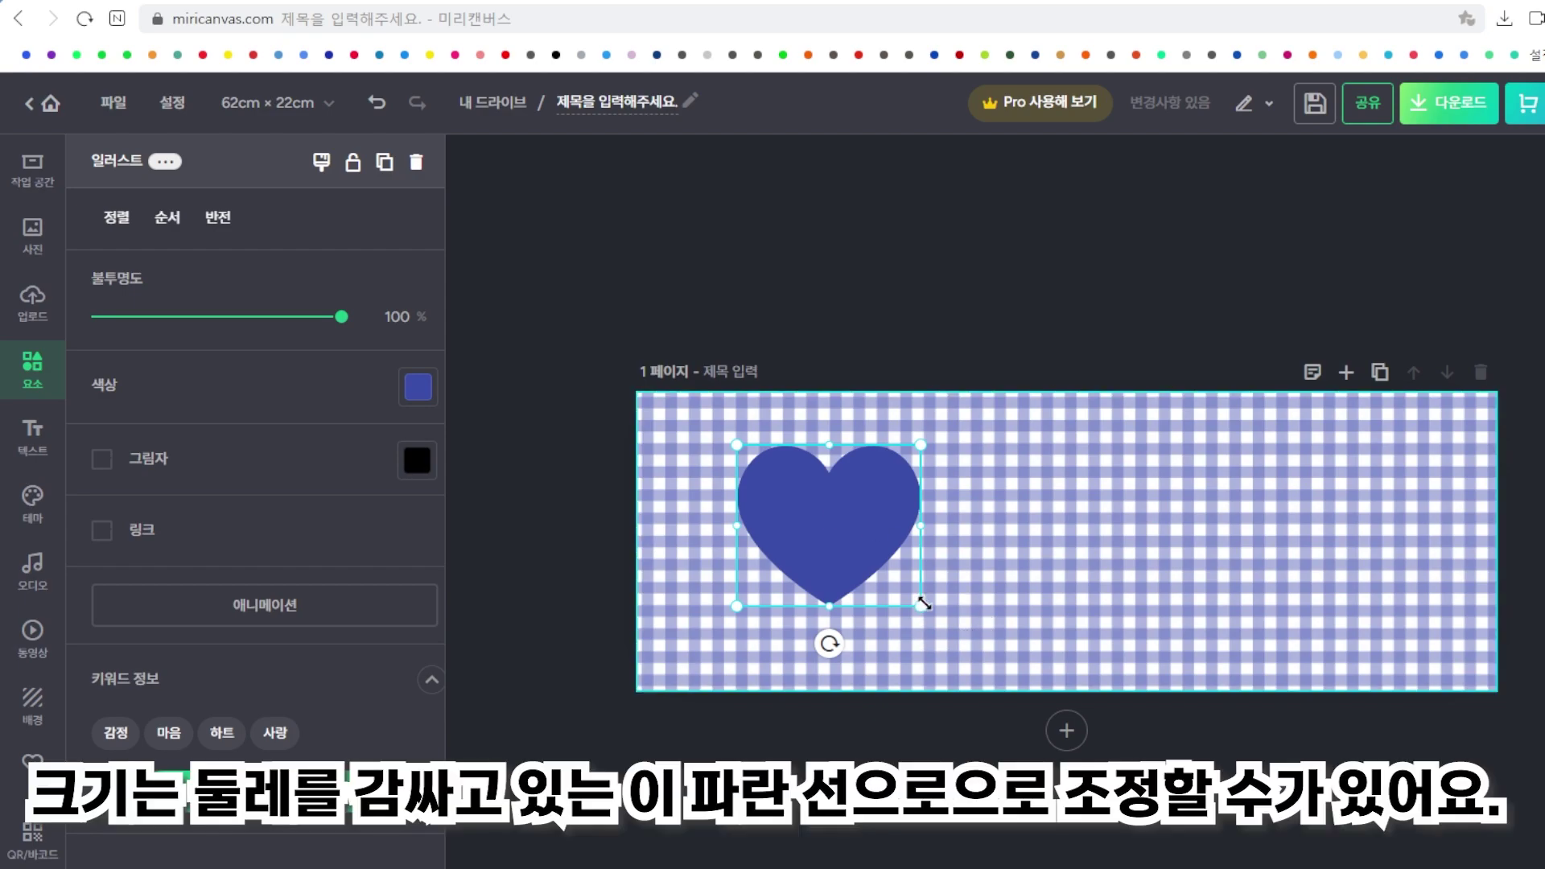
# Enlarge the dark indigo heart to nearly the banner's full height and centre it on the canvas.
pyautogui.moveTo(924, 604); pyautogui.dragTo(995, 658)
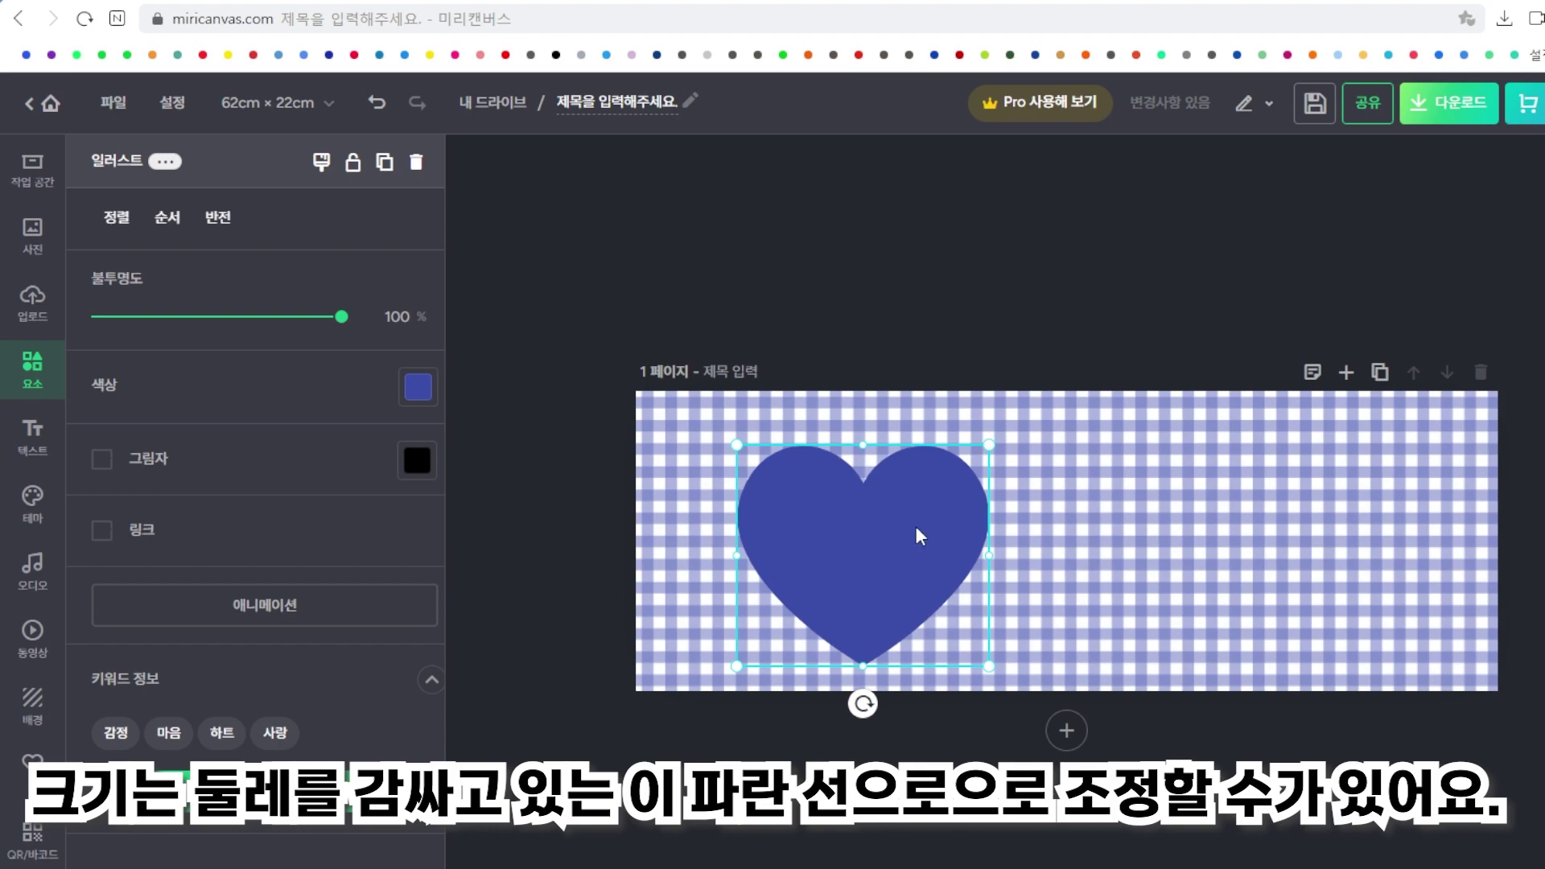
pyautogui.moveTo(989, 445); pyautogui.dragTo(1029, 410)
pyautogui.moveTo(895, 605); pyautogui.dragTo(1061, 587)
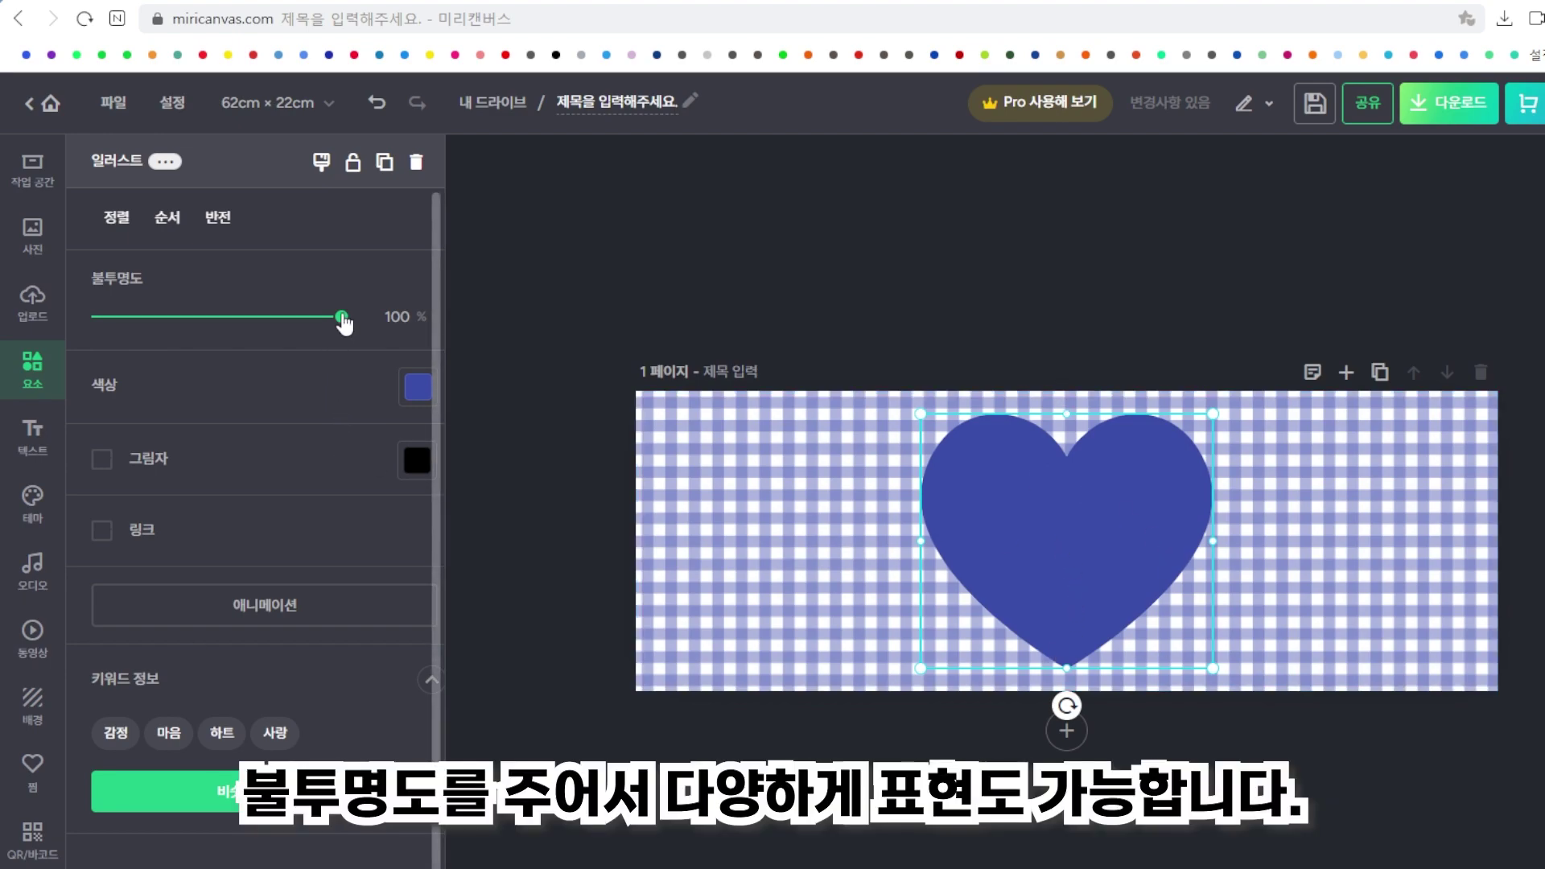
# Set the large centred heart's opacity to 40%.
pyautogui.moveTo(342, 318); pyautogui.dragTo(235, 318)
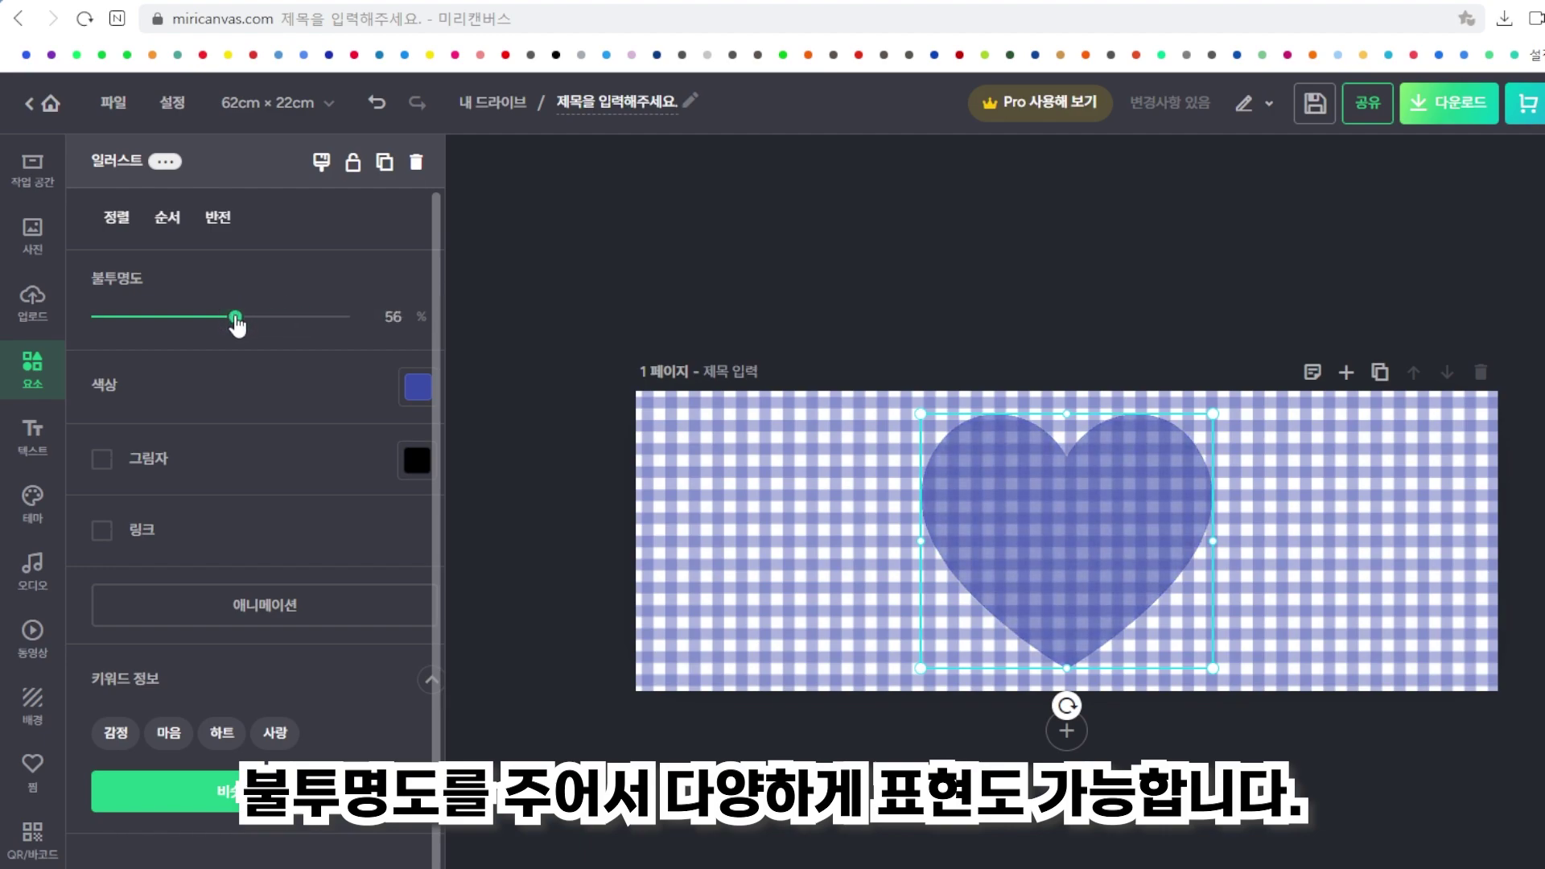
pyautogui.press('Tab')
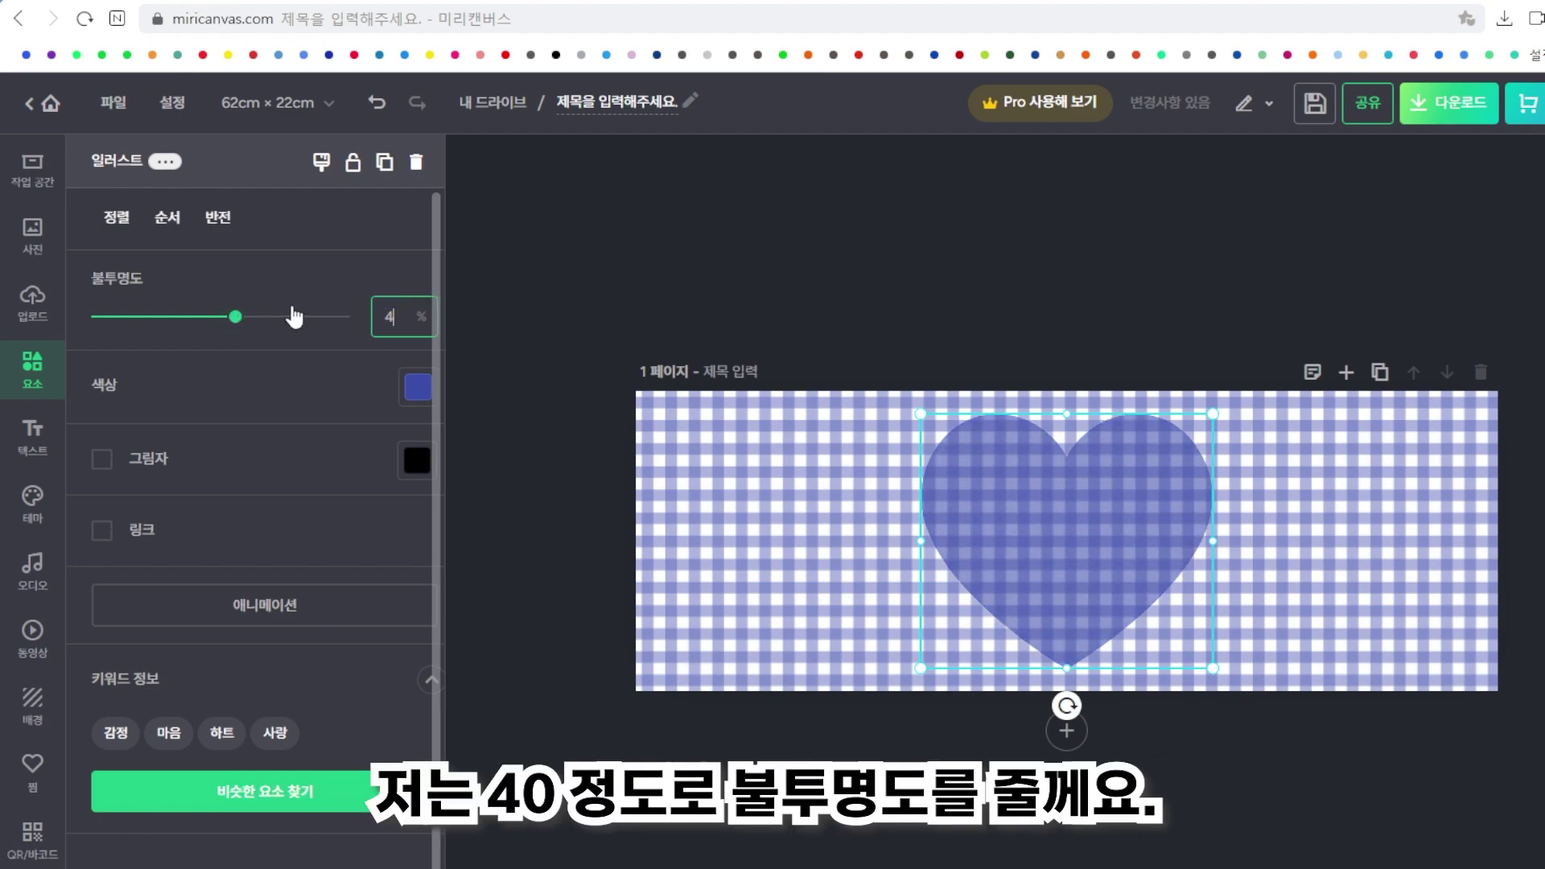
pyautogui.press('Return')
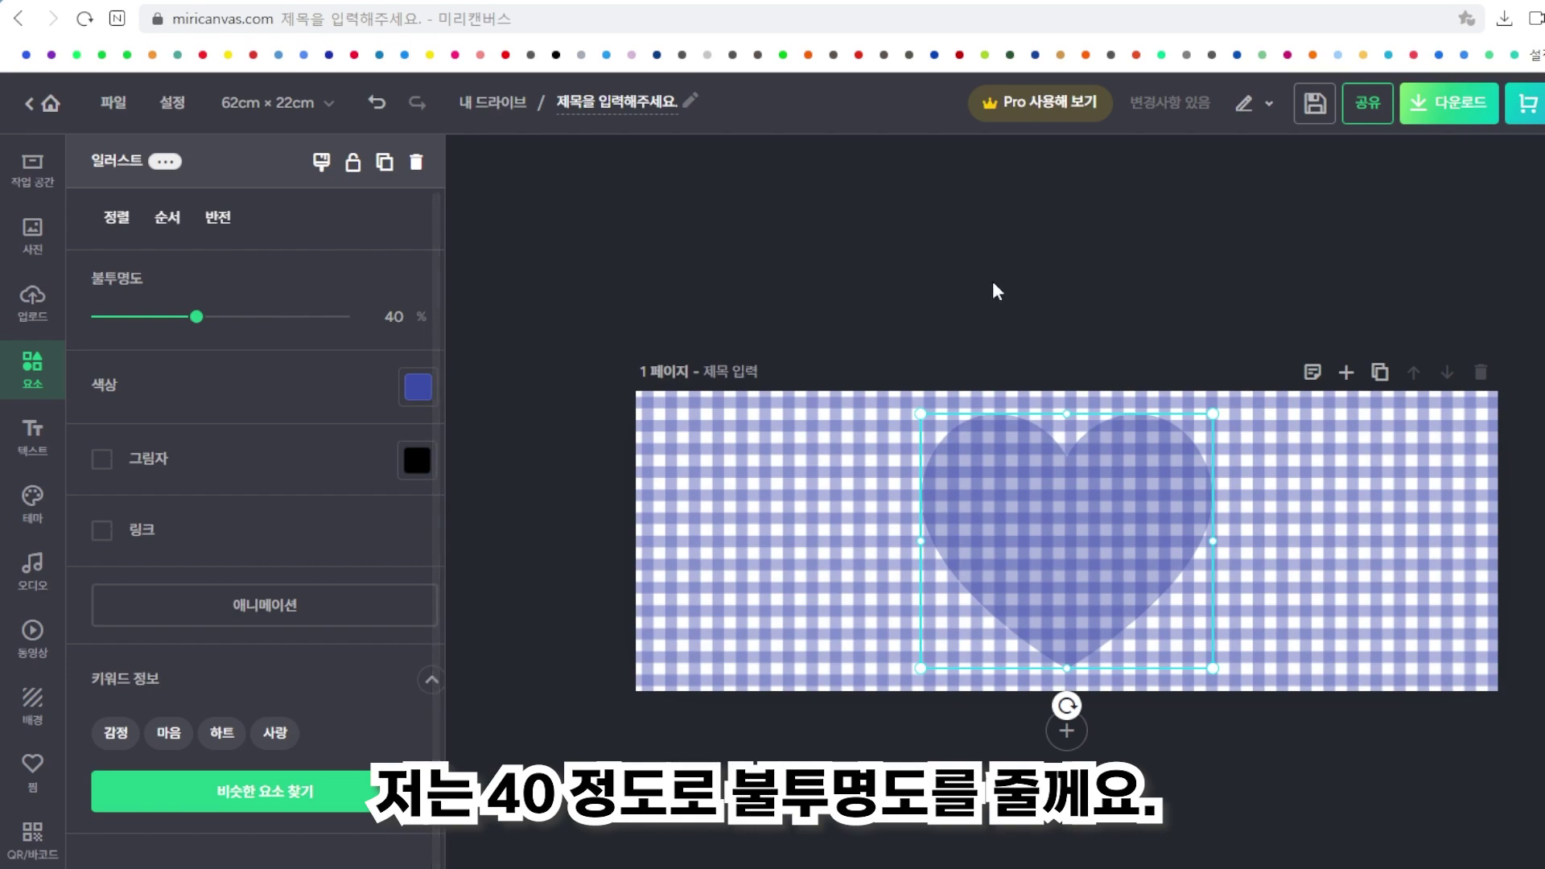
pyautogui.click(898, 333)
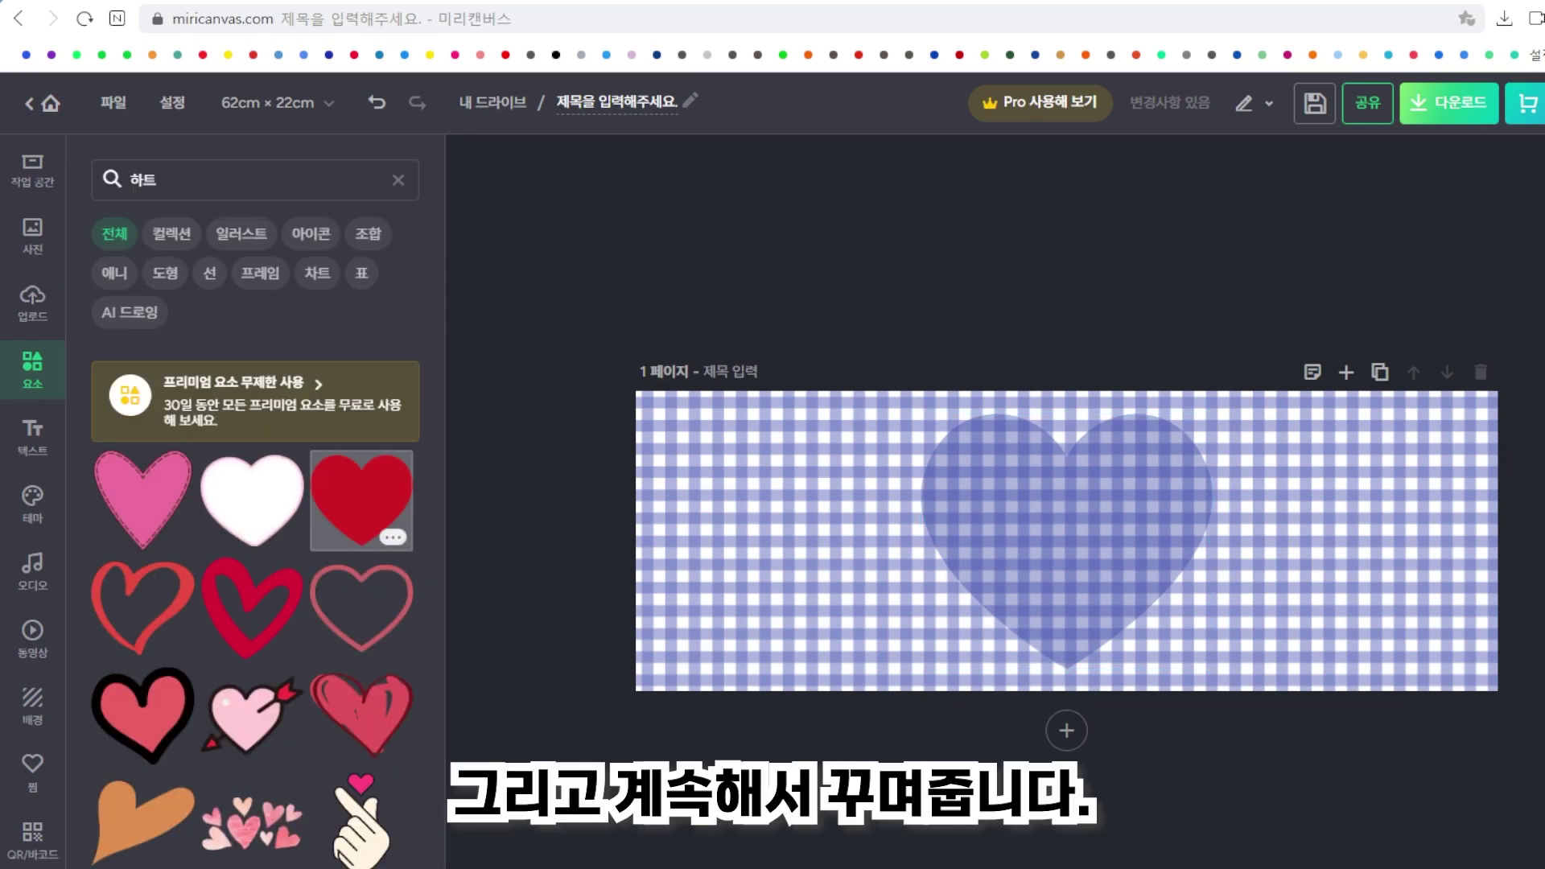
# Add another solid red heart and recolor it with the palette's indigo #5D6DBE.
pyautogui.click(359, 499)
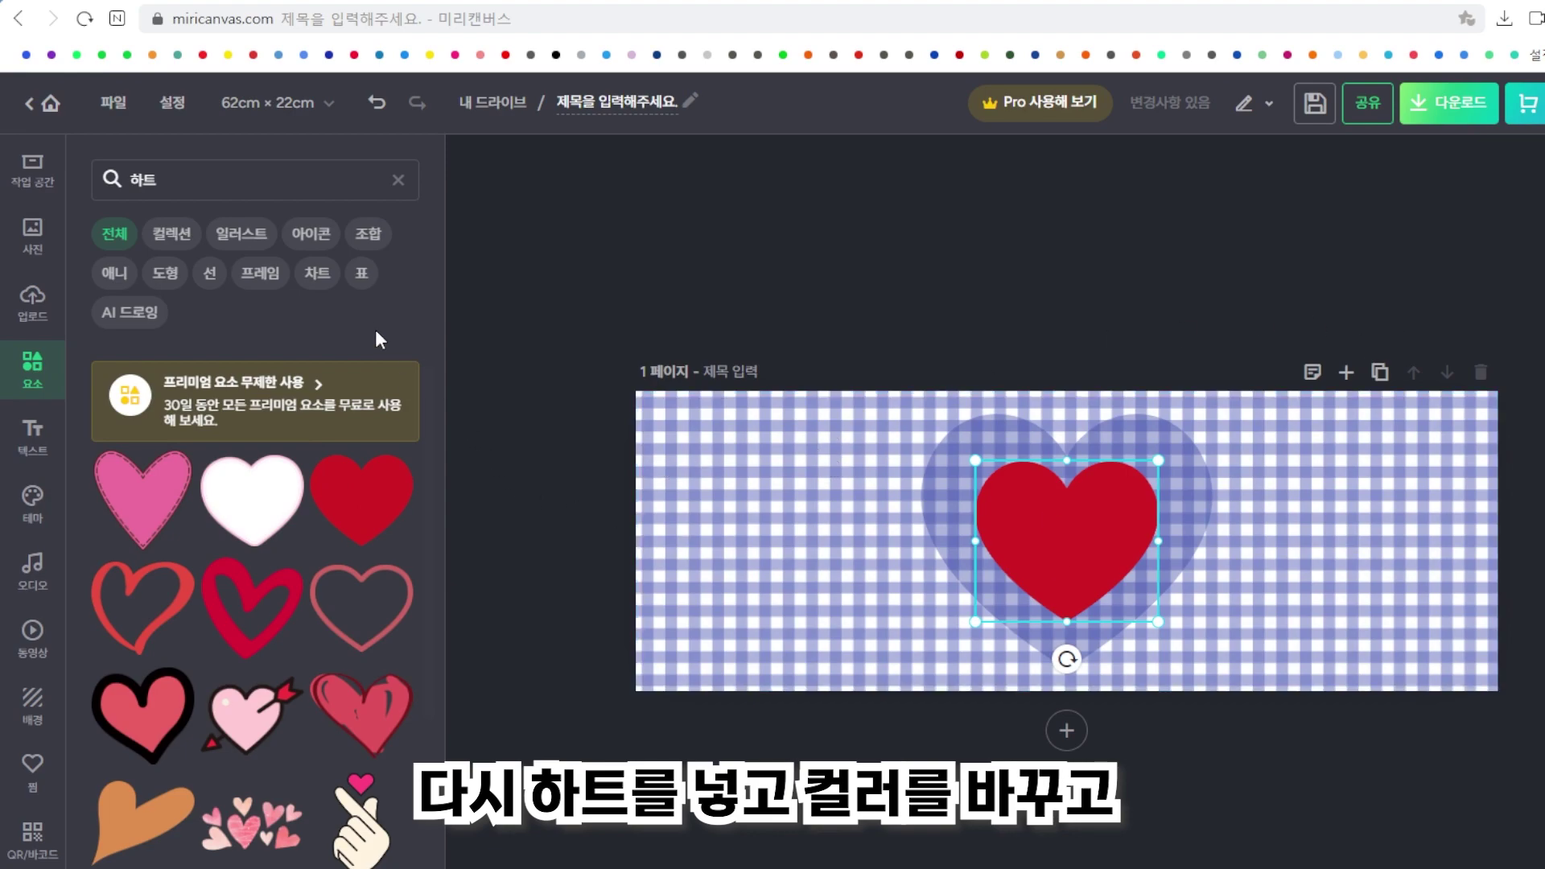
pyautogui.click(1050, 505)
pyautogui.click(418, 389)
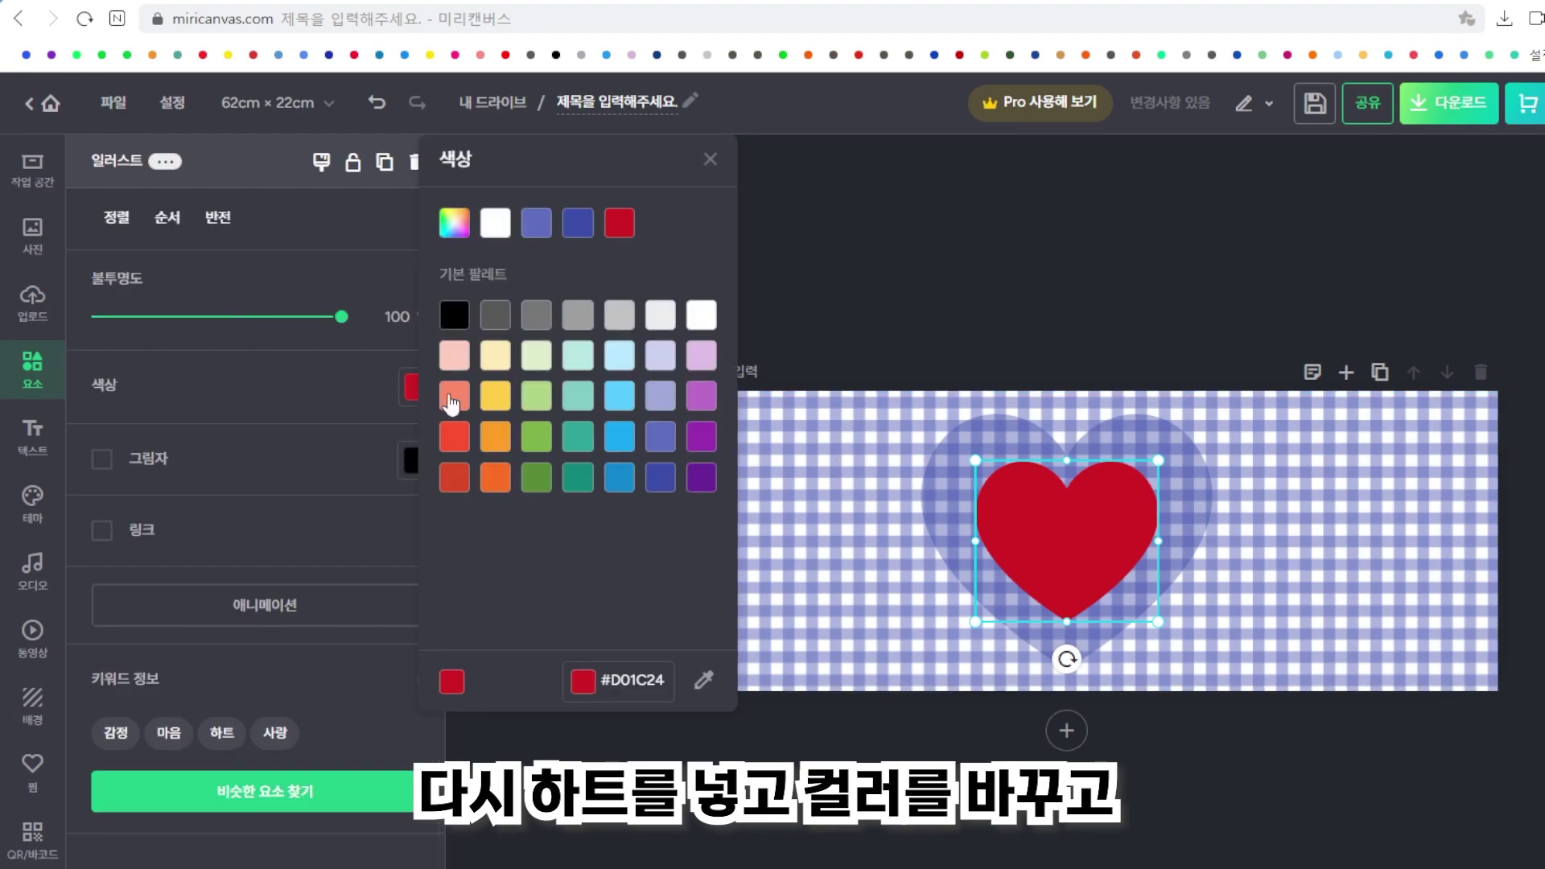
pyautogui.click(661, 438)
pyautogui.click(868, 525)
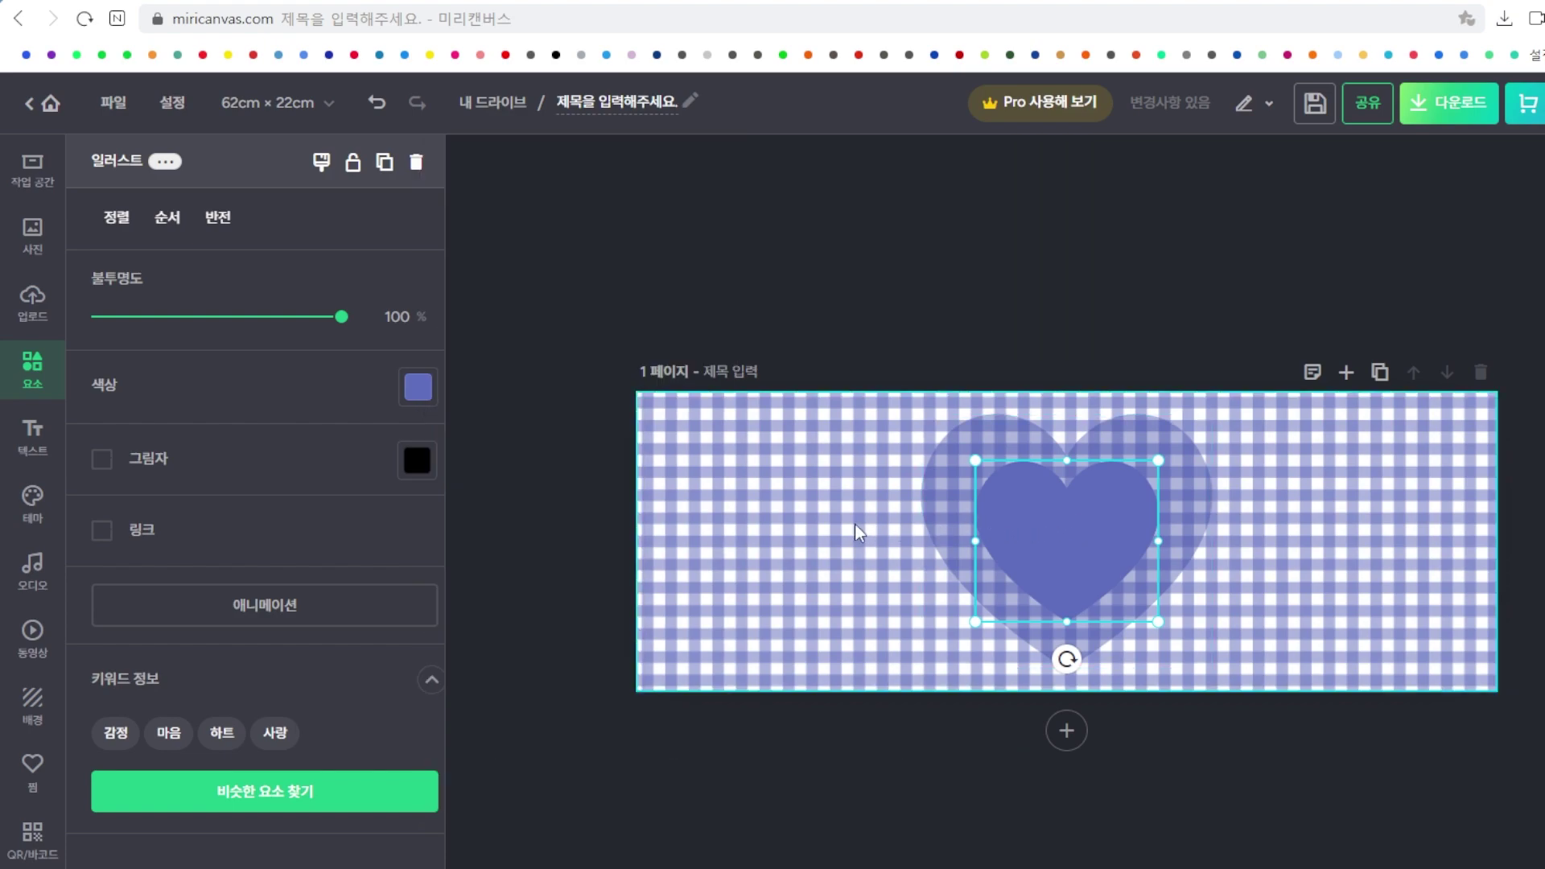
# Move the new indigo heart to the banner's left side, tilt it slightly counterclockwise and shrink it to a small accent.
pyautogui.moveTo(1014, 531); pyautogui.dragTo(782, 510)
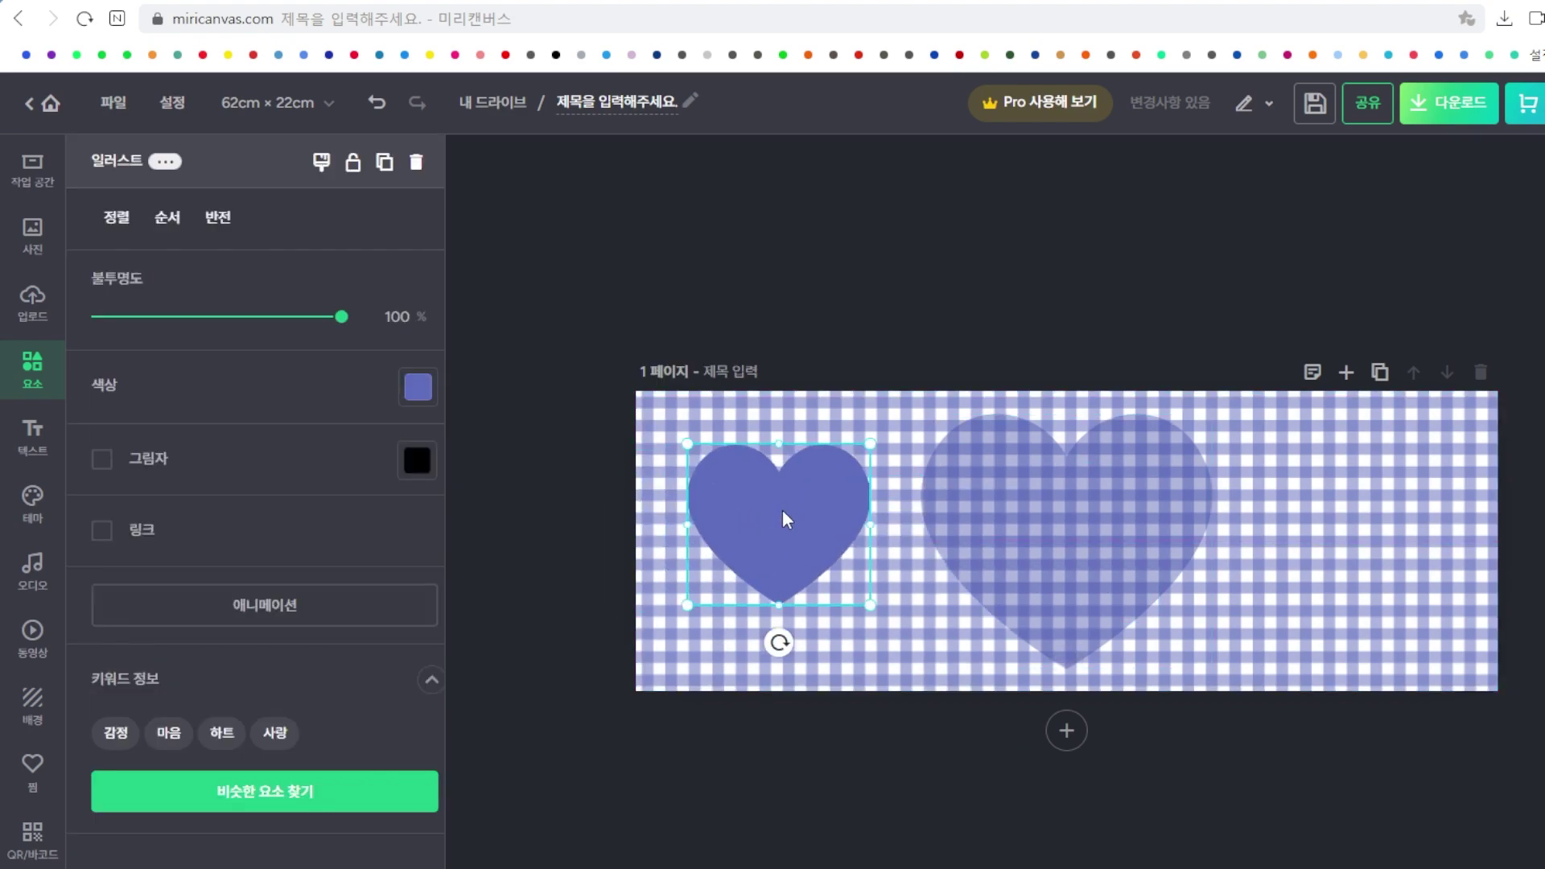
pyautogui.moveTo(778, 643); pyautogui.dragTo(821, 638)
pyautogui.moveTo(893, 562); pyautogui.dragTo(730, 520)
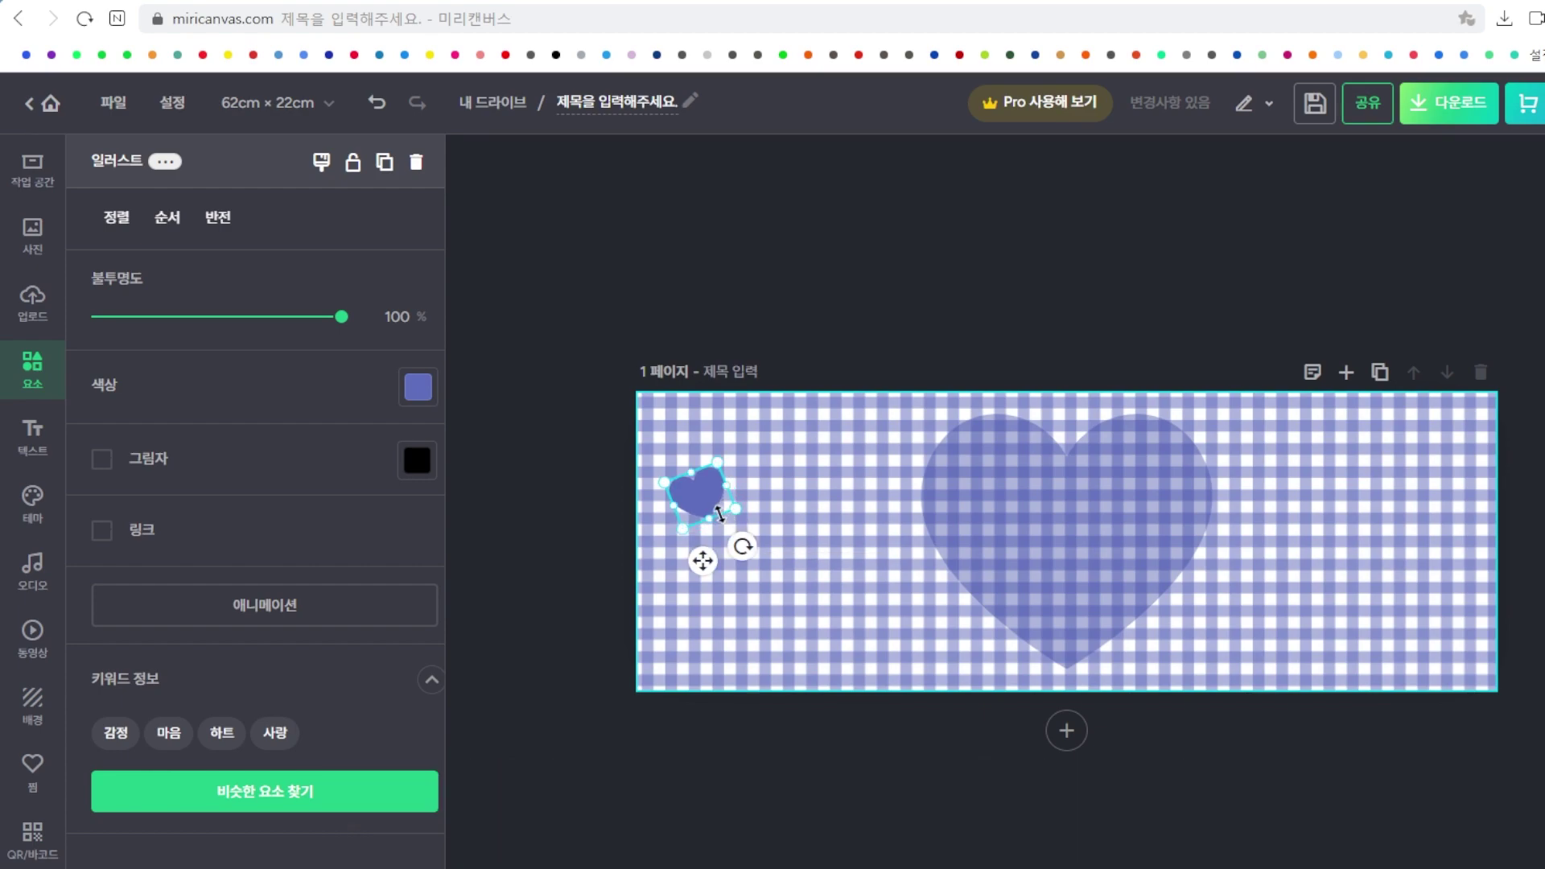
# Duplicate the small tilted heart into four and scatter the hearts across the area left of the large heart.
pyautogui.moveTo(696, 493); pyautogui.dragTo(707, 539)
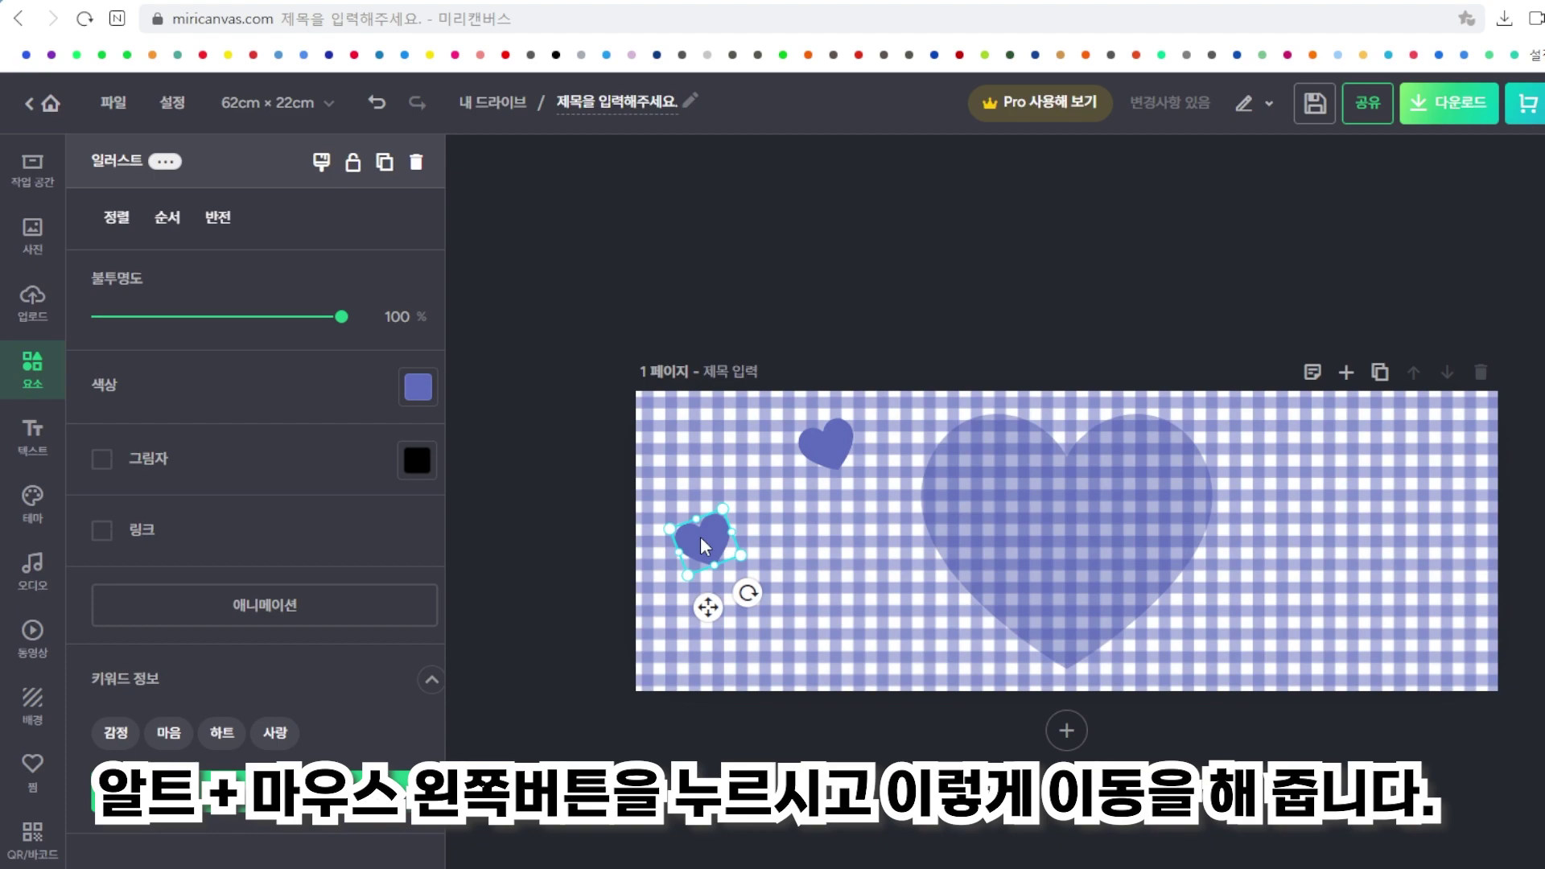
pyautogui.moveTo(713, 547); pyautogui.dragTo(710, 500)
pyautogui.click(827, 449)
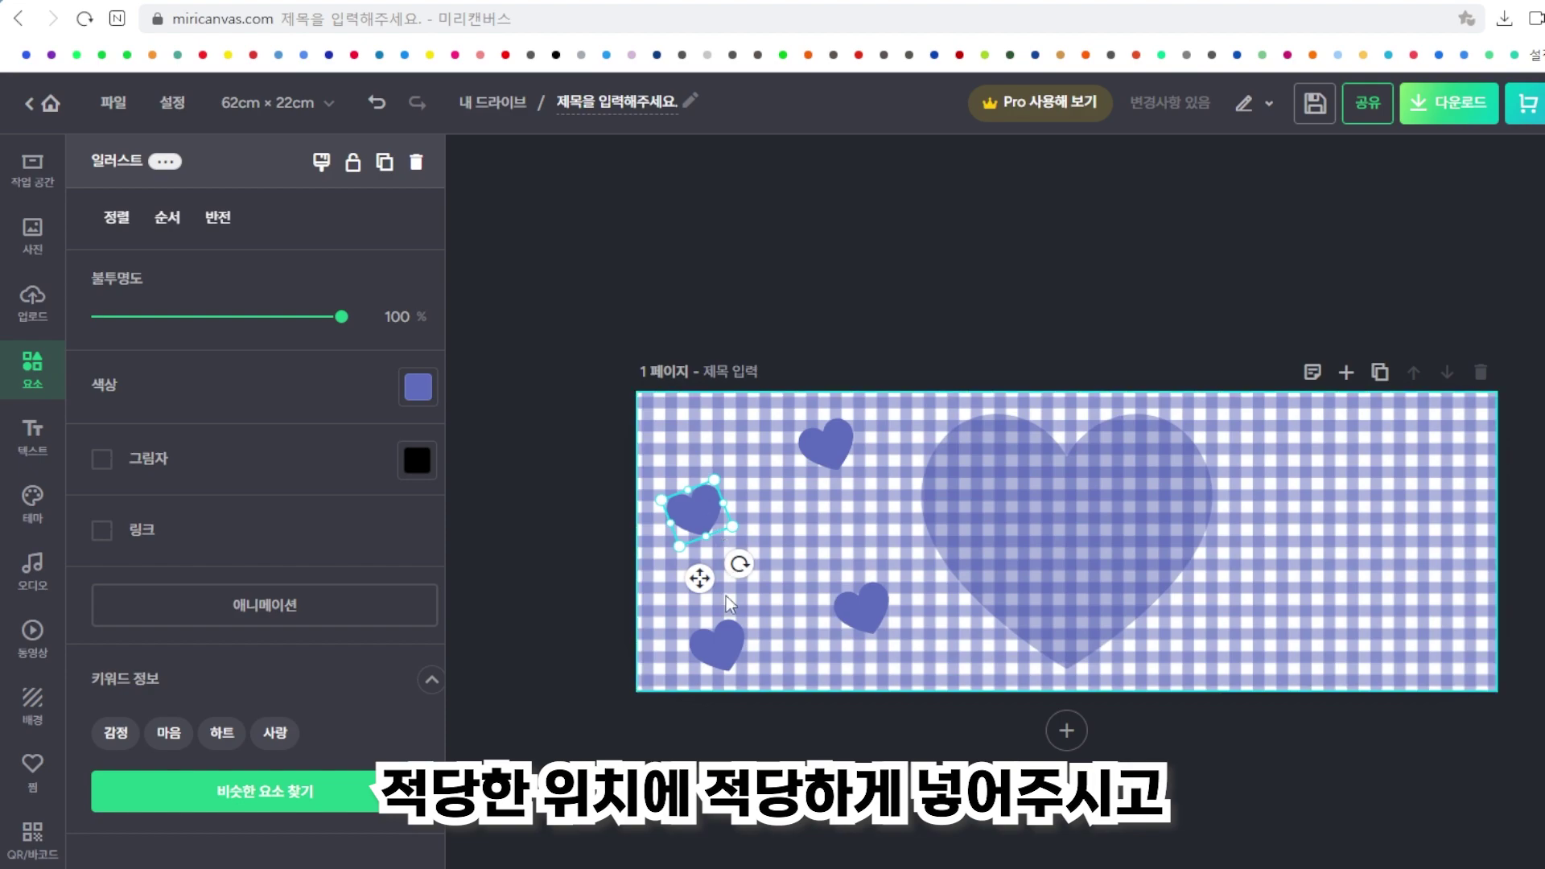
pyautogui.moveTo(725, 656); pyautogui.dragTo(761, 658)
pyautogui.click(848, 601)
pyautogui.moveTo(848, 601); pyautogui.dragTo(845, 562)
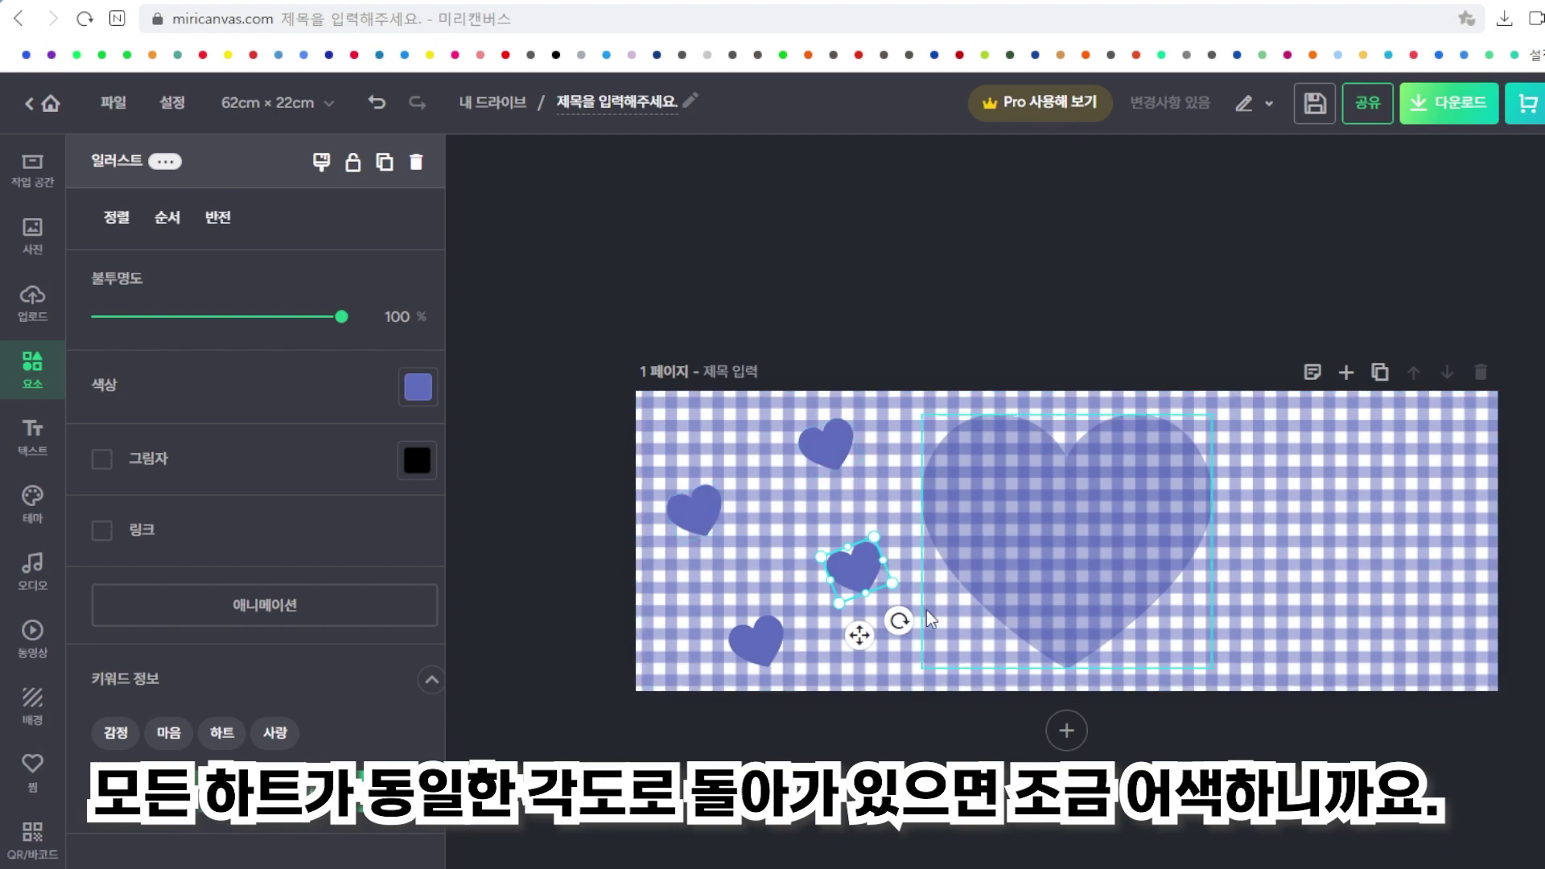
# Rotate the lower inner and the upper small hearts left of the large heart clockwise so their tilt angles vary.
pyautogui.moveTo(899, 621); pyautogui.dragTo(918, 684)
pyautogui.click(713, 515)
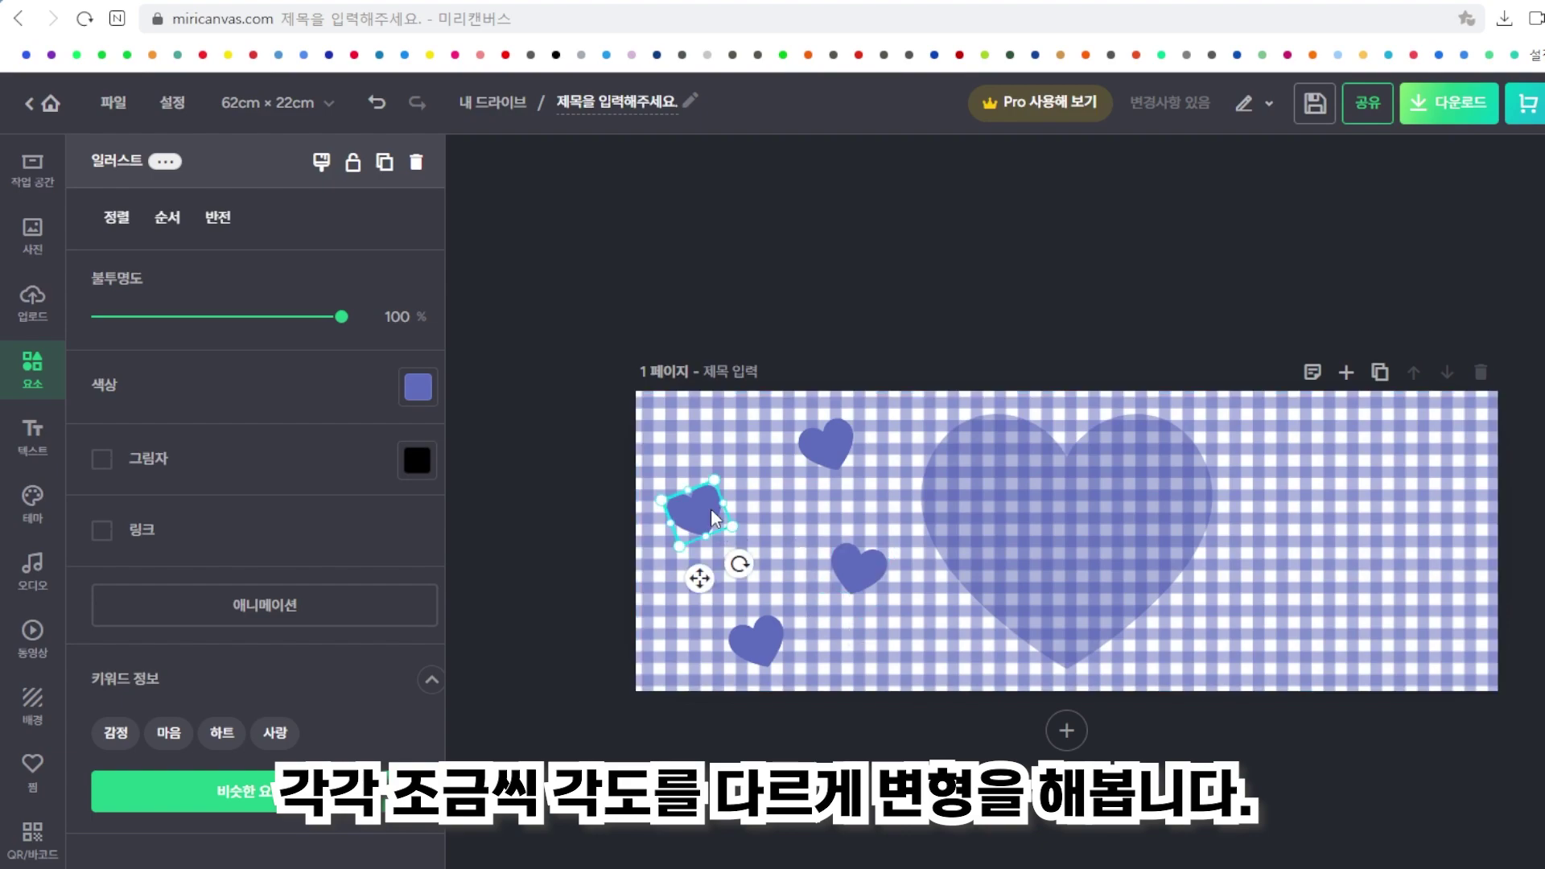
pyautogui.click(849, 462)
pyautogui.moveTo(871, 498); pyautogui.dragTo(821, 536)
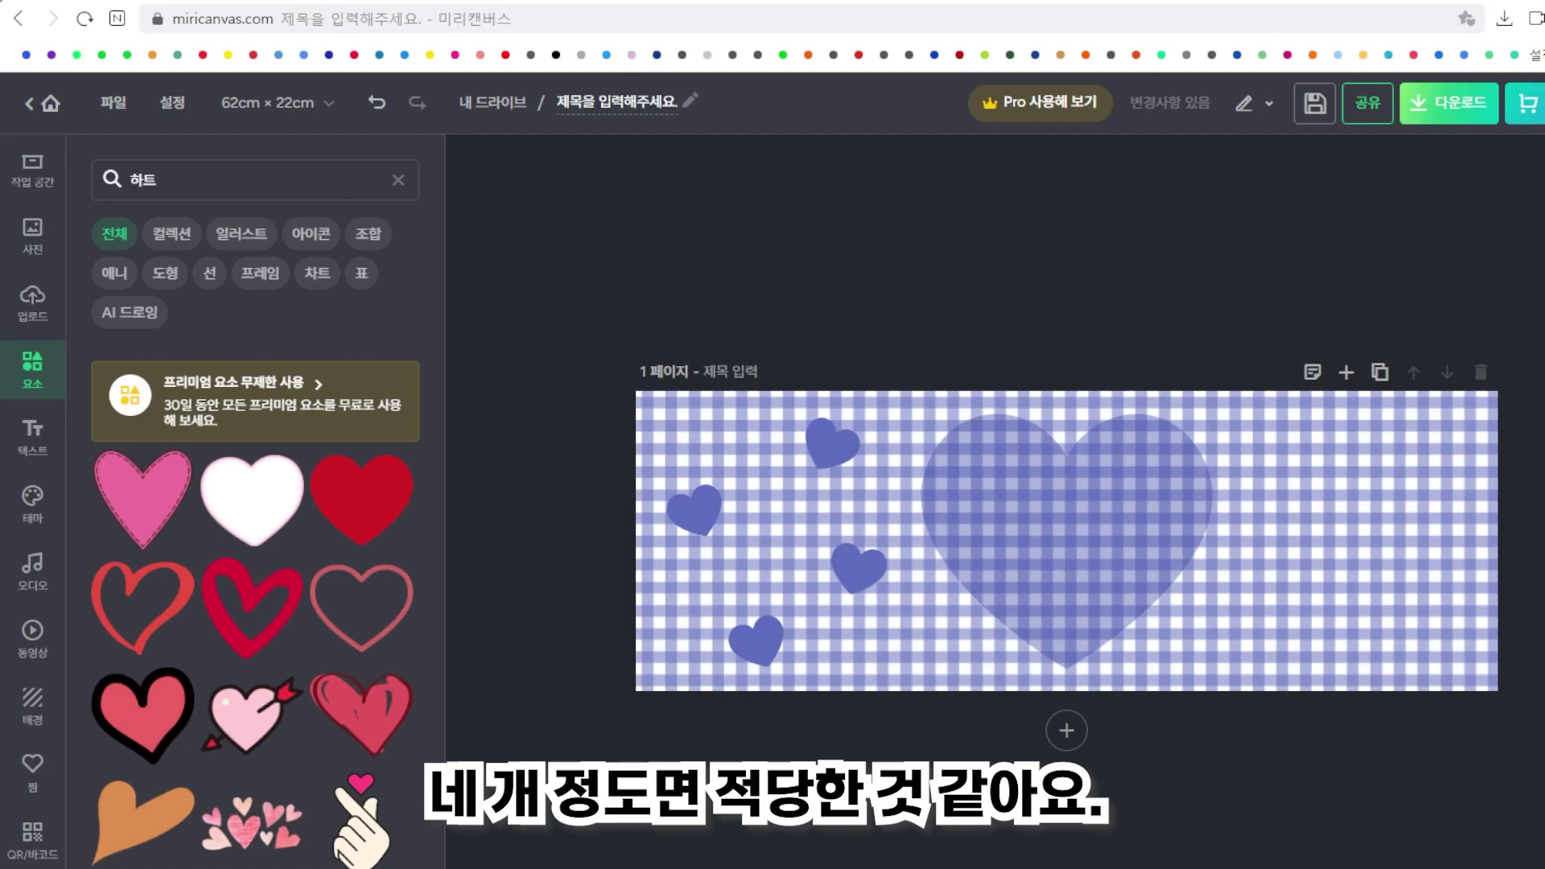
# Copy the small hearts into four scattered right of the large heart, and tilt the upper-left and lower-right copies slightly counterclockwise.
pyautogui.click(842, 436)
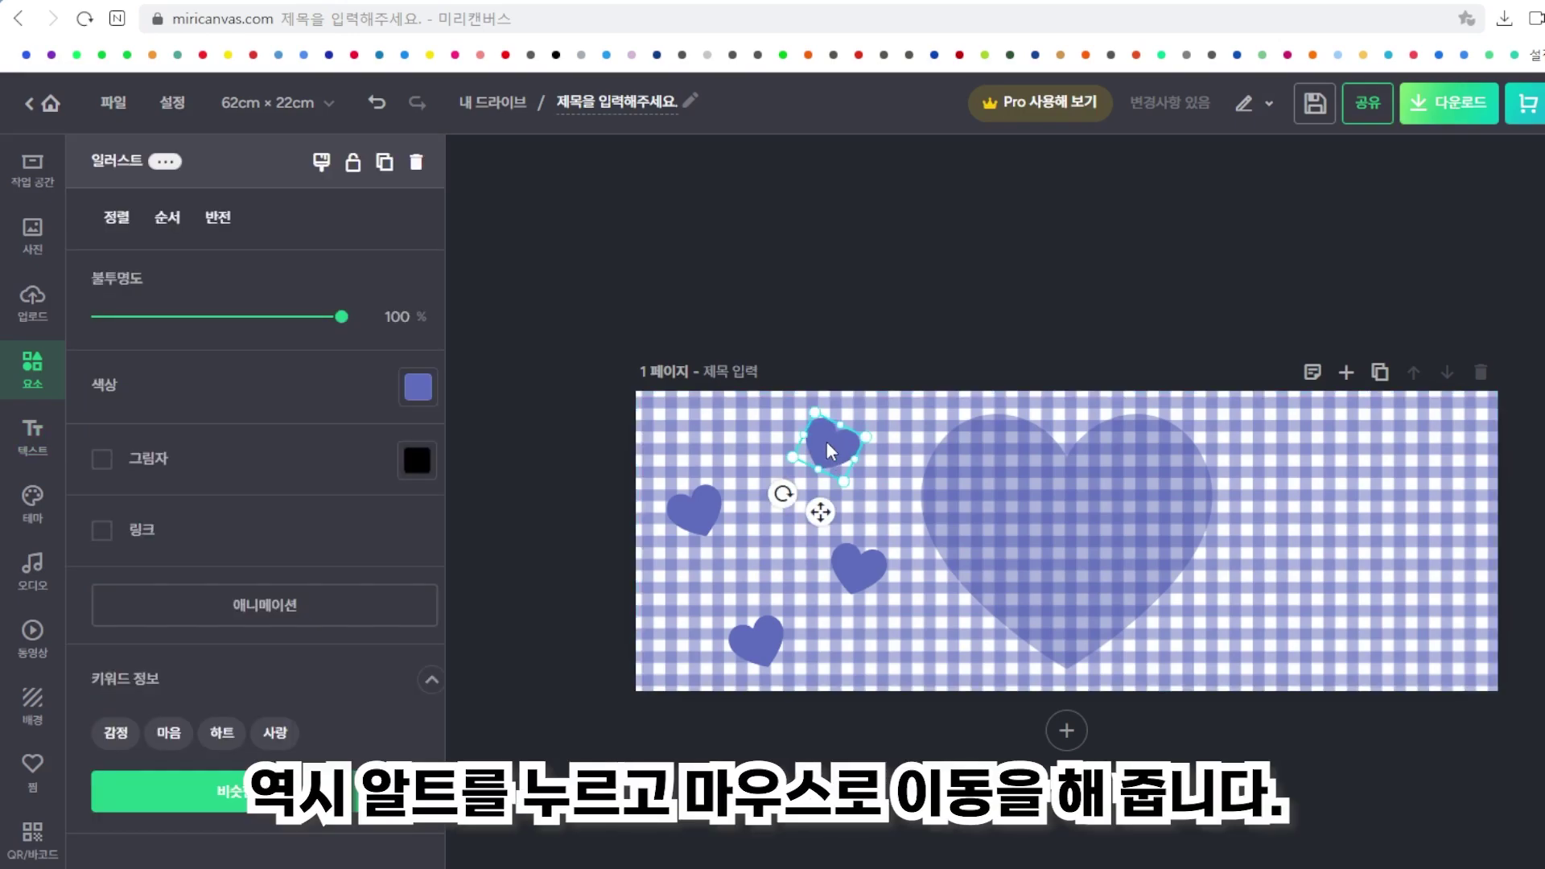
pyautogui.moveTo(827, 441); pyautogui.dragTo(1391, 615)
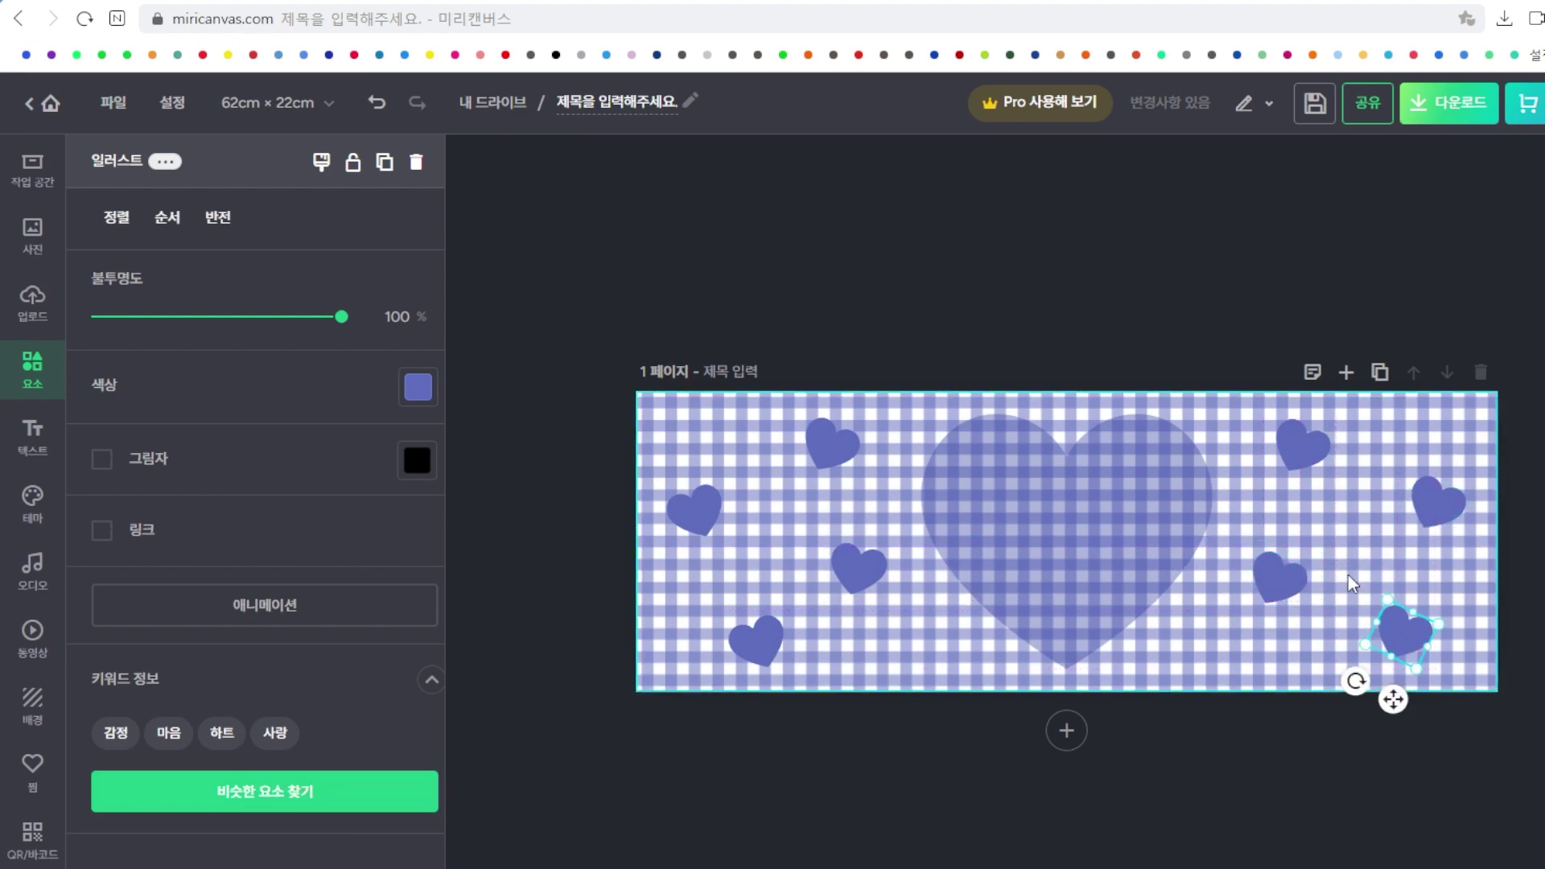
pyautogui.moveTo(1356, 682); pyautogui.dragTo(1402, 701)
pyautogui.click(1298, 466)
pyautogui.moveTo(1253, 495); pyautogui.dragTo(1336, 505)
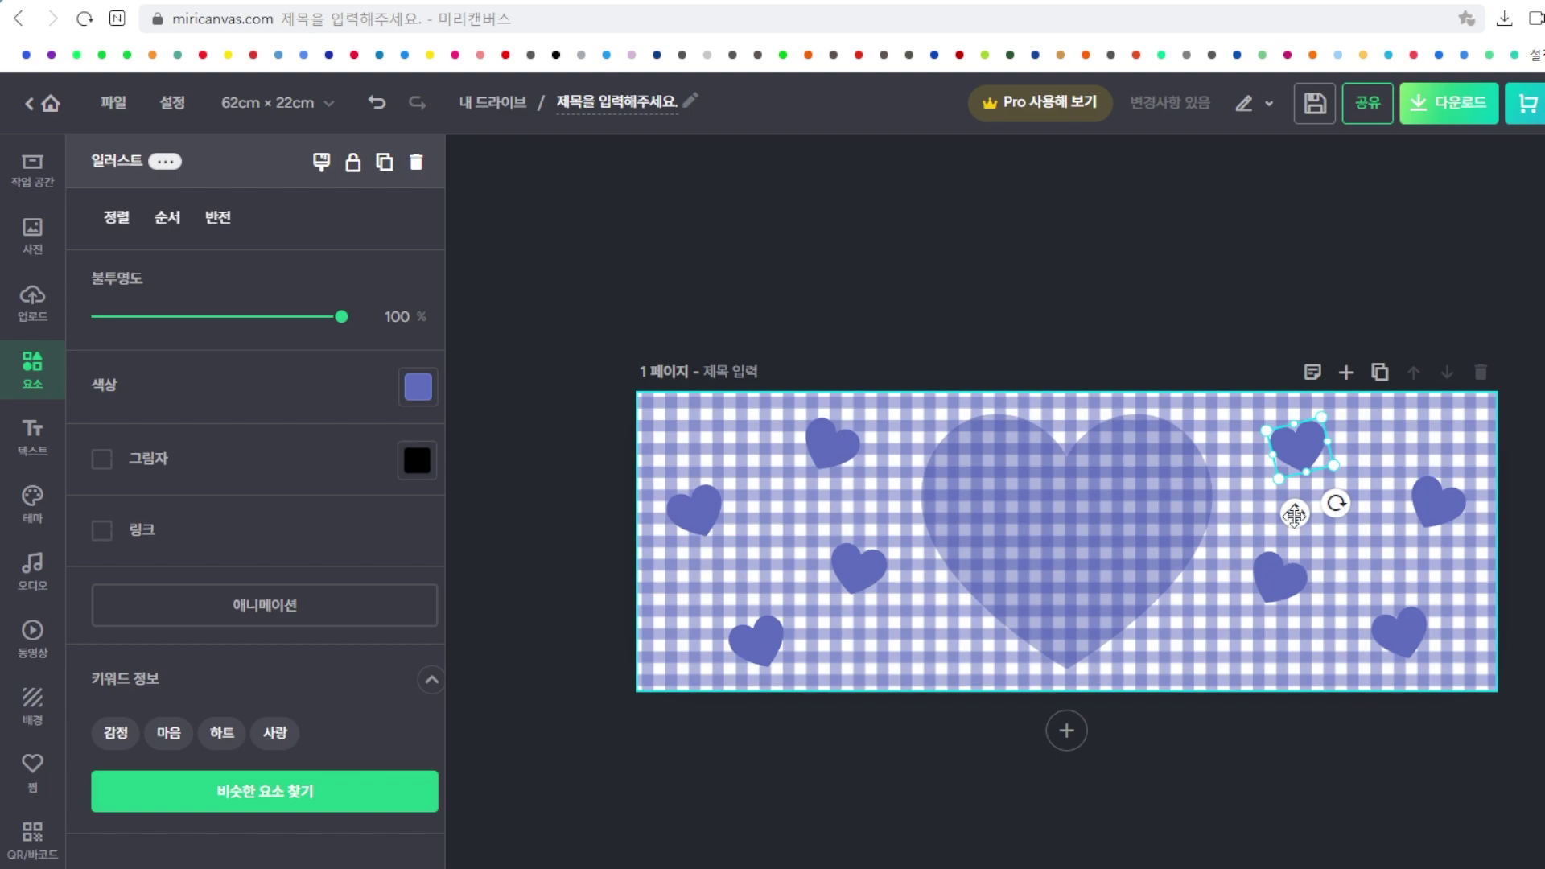
# Recolor the uppermost and lowest small hearts right of the large heart with the light indigo #9FA9D8.
pyautogui.click(416, 388)
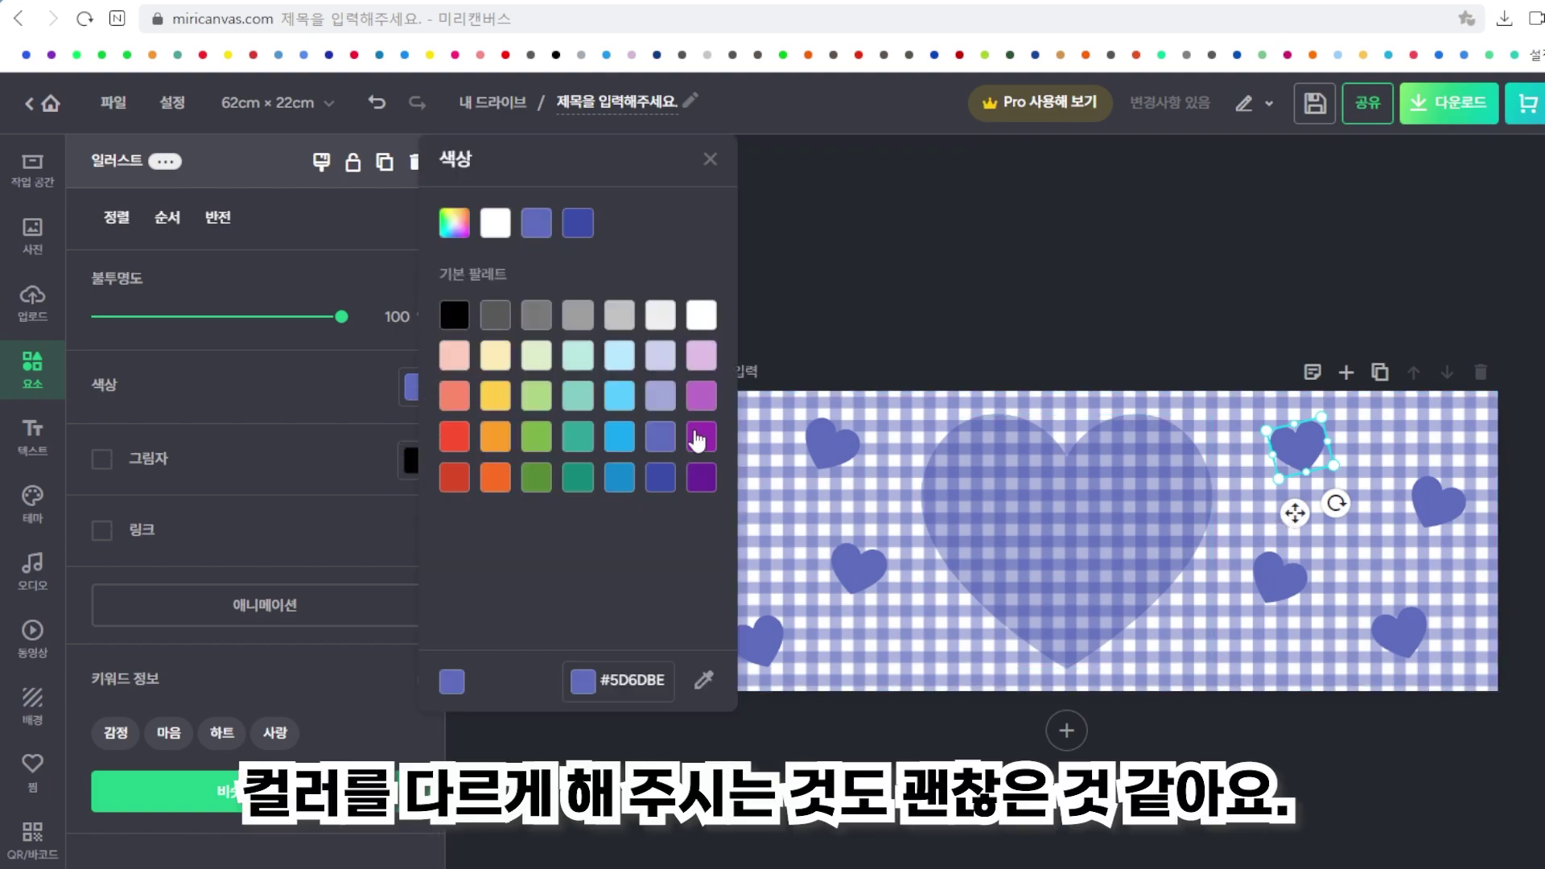
pyautogui.click(661, 397)
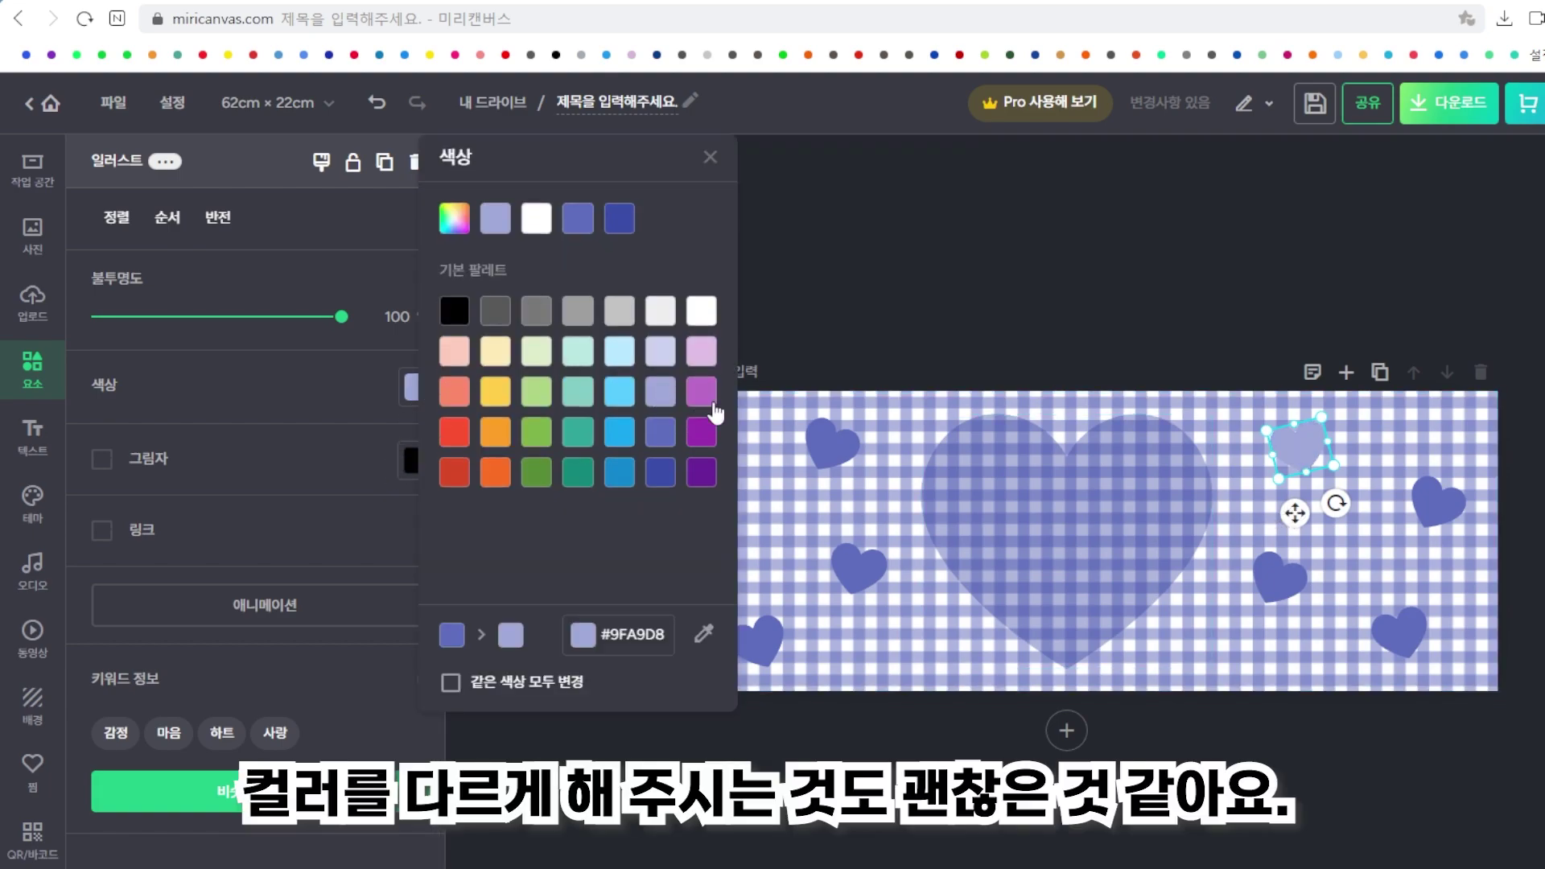
pyautogui.click(1405, 628)
pyautogui.click(413, 387)
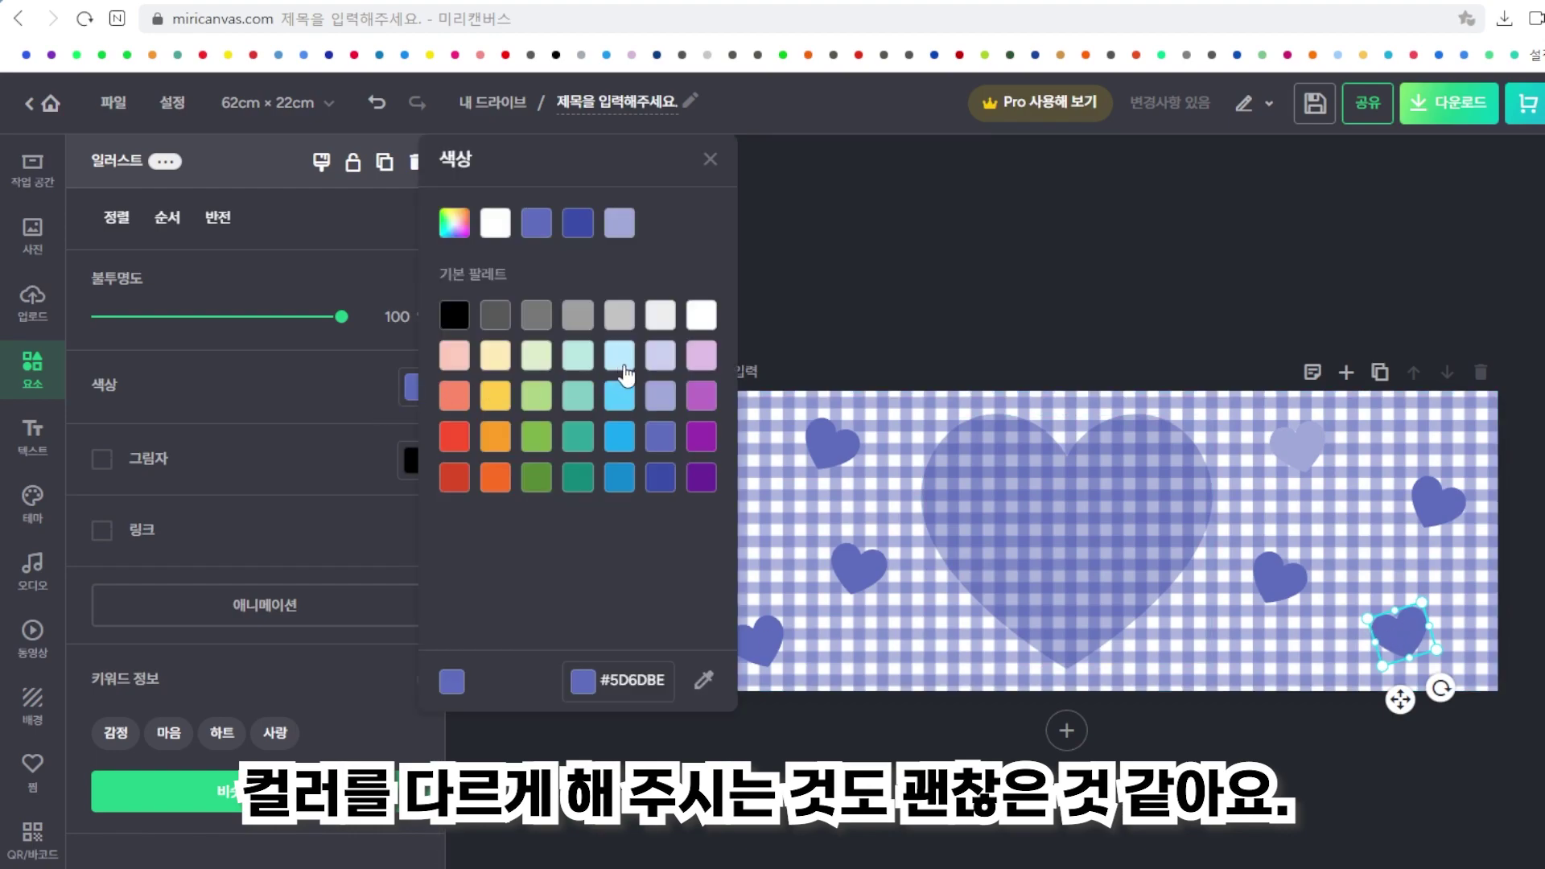
pyautogui.click(660, 397)
pyautogui.click(965, 290)
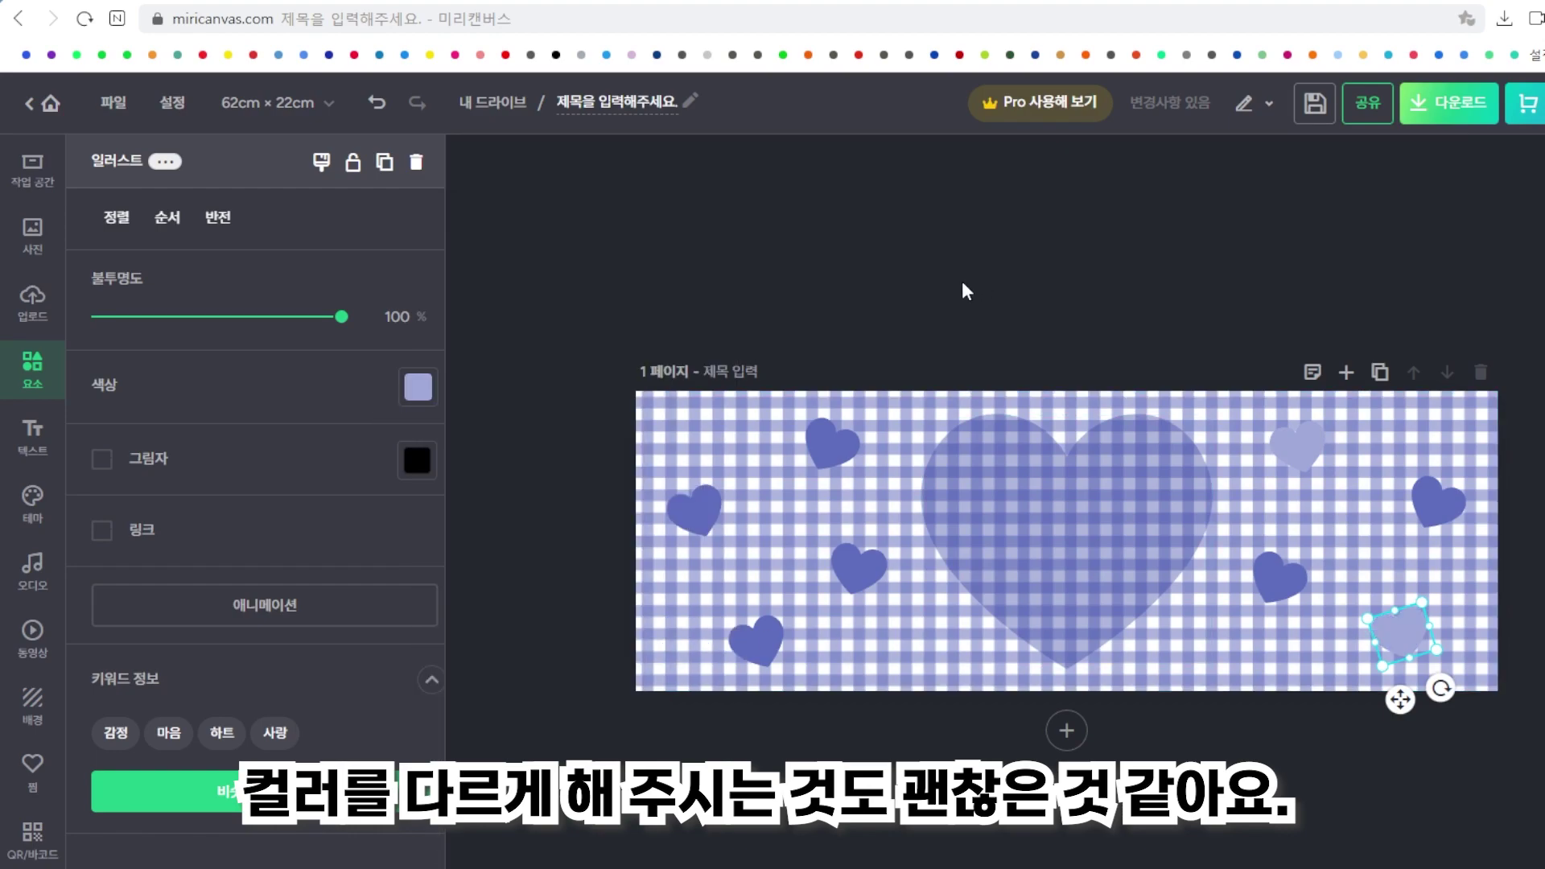
# Recolor the leftmost small heart and the one nearest the large heart's left side with the same light indigo #9FA9D8.
pyautogui.click(694, 521)
pyautogui.click(416, 393)
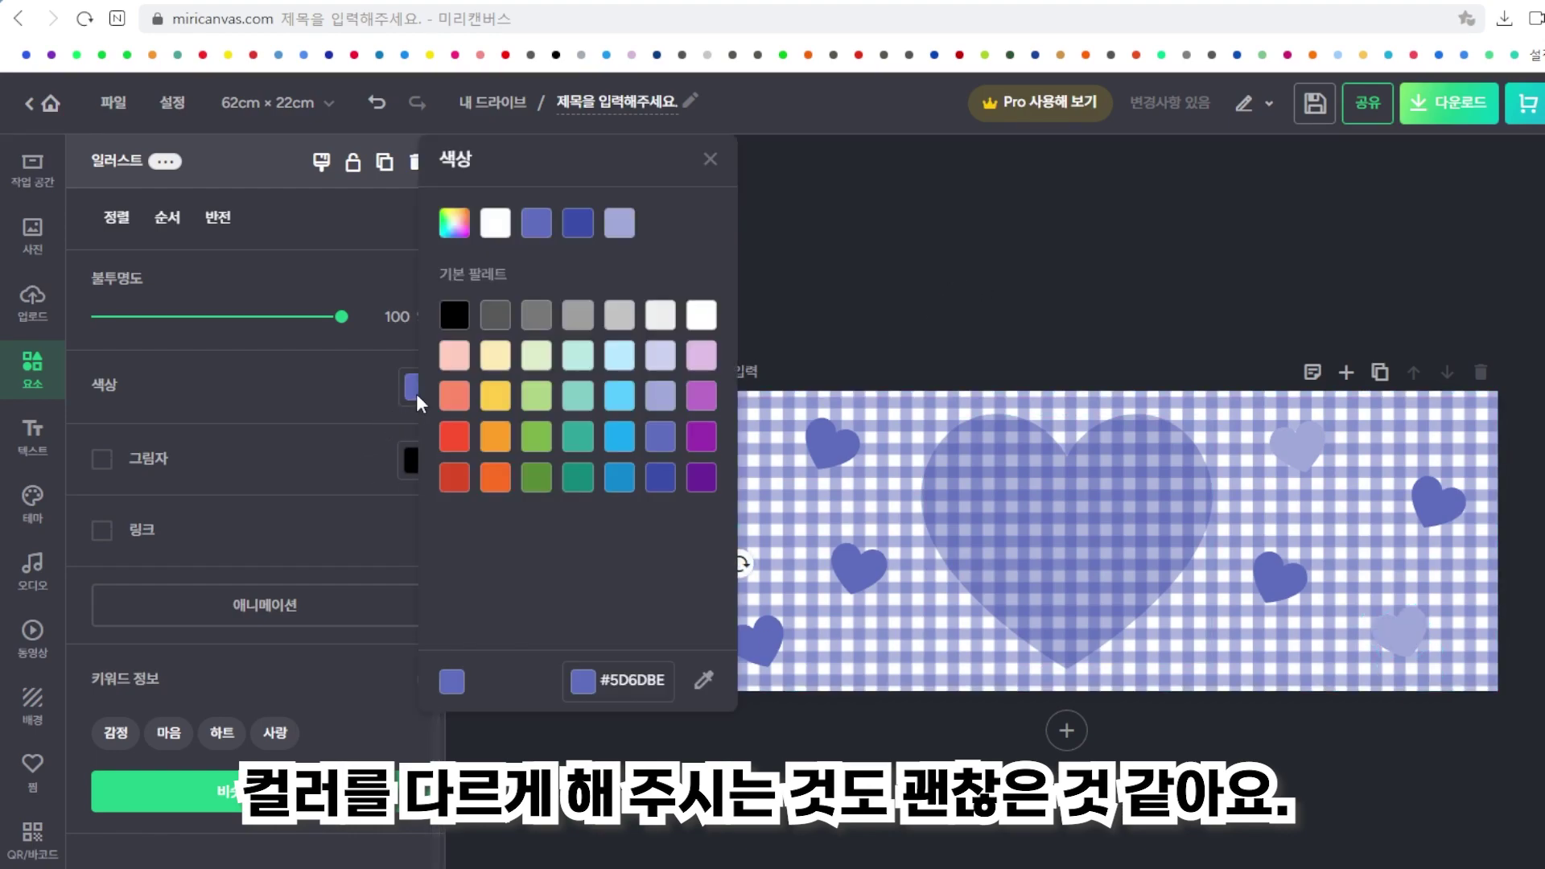
pyautogui.click(661, 396)
pyautogui.click(779, 330)
pyautogui.click(841, 584)
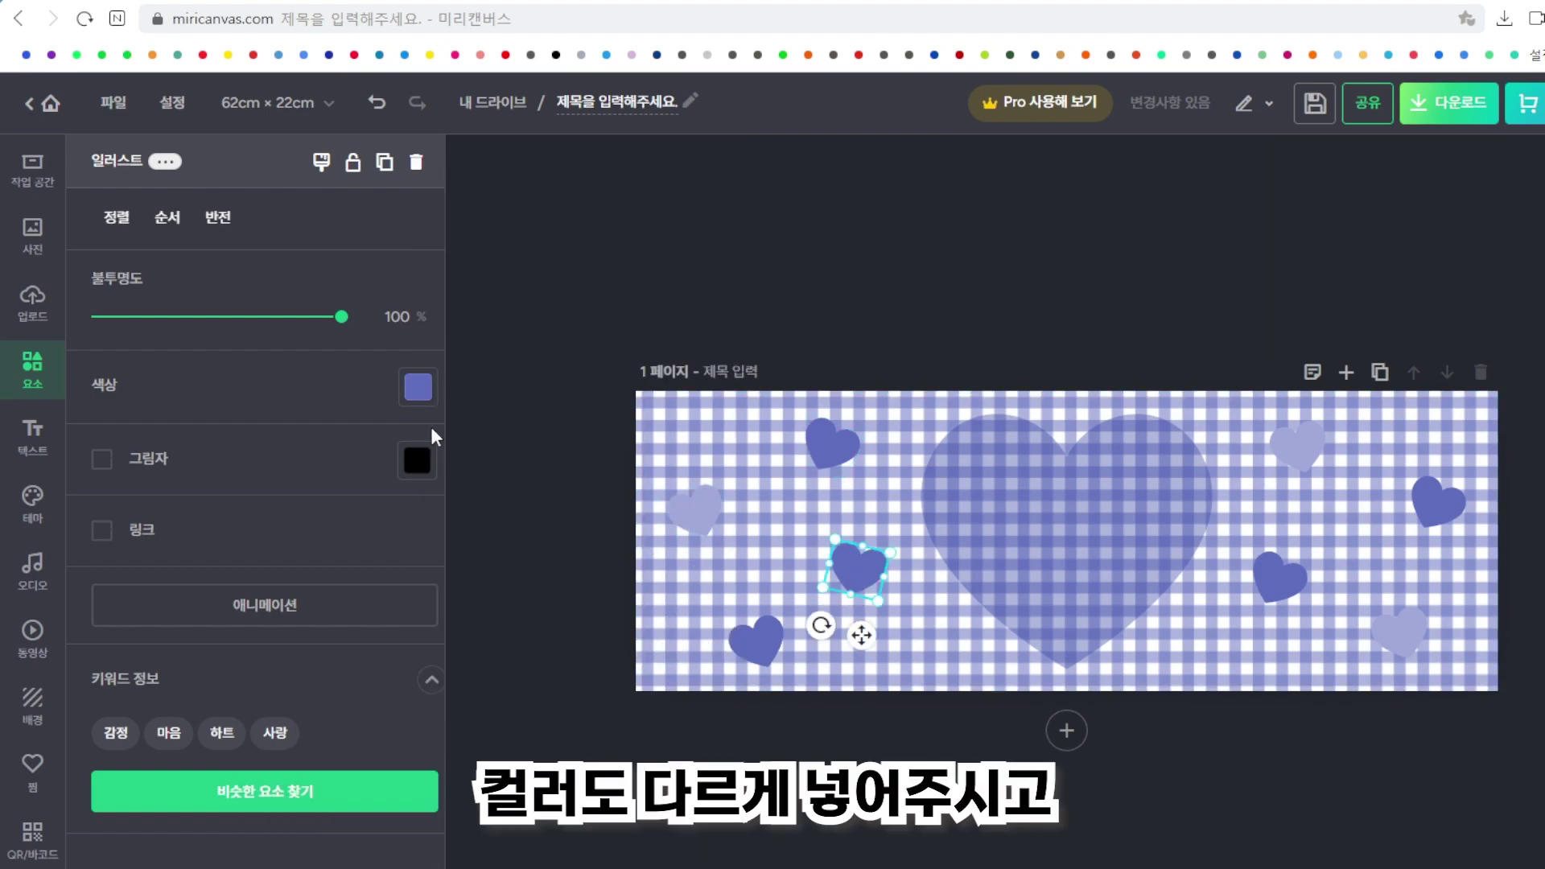
pyautogui.click(417, 387)
pyautogui.click(660, 395)
pyautogui.click(909, 296)
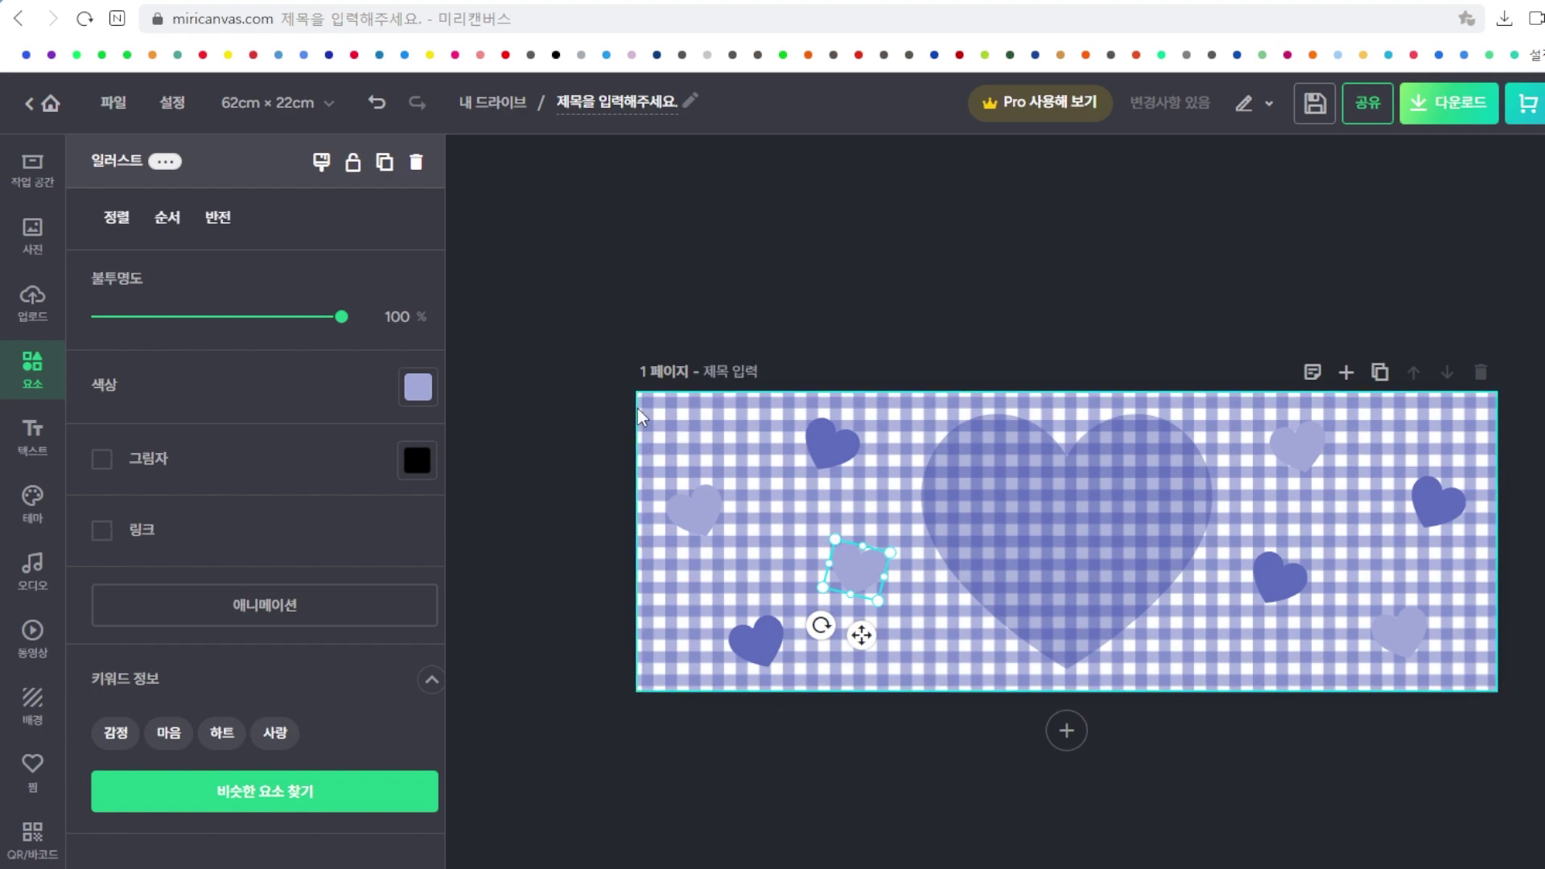
# Lower the four darker small hearts' opacity to about 87–89% and straighten the one just right of the large heart.
pyautogui.moveTo(341, 317); pyautogui.dragTo(312, 317)
pyautogui.click(833, 442)
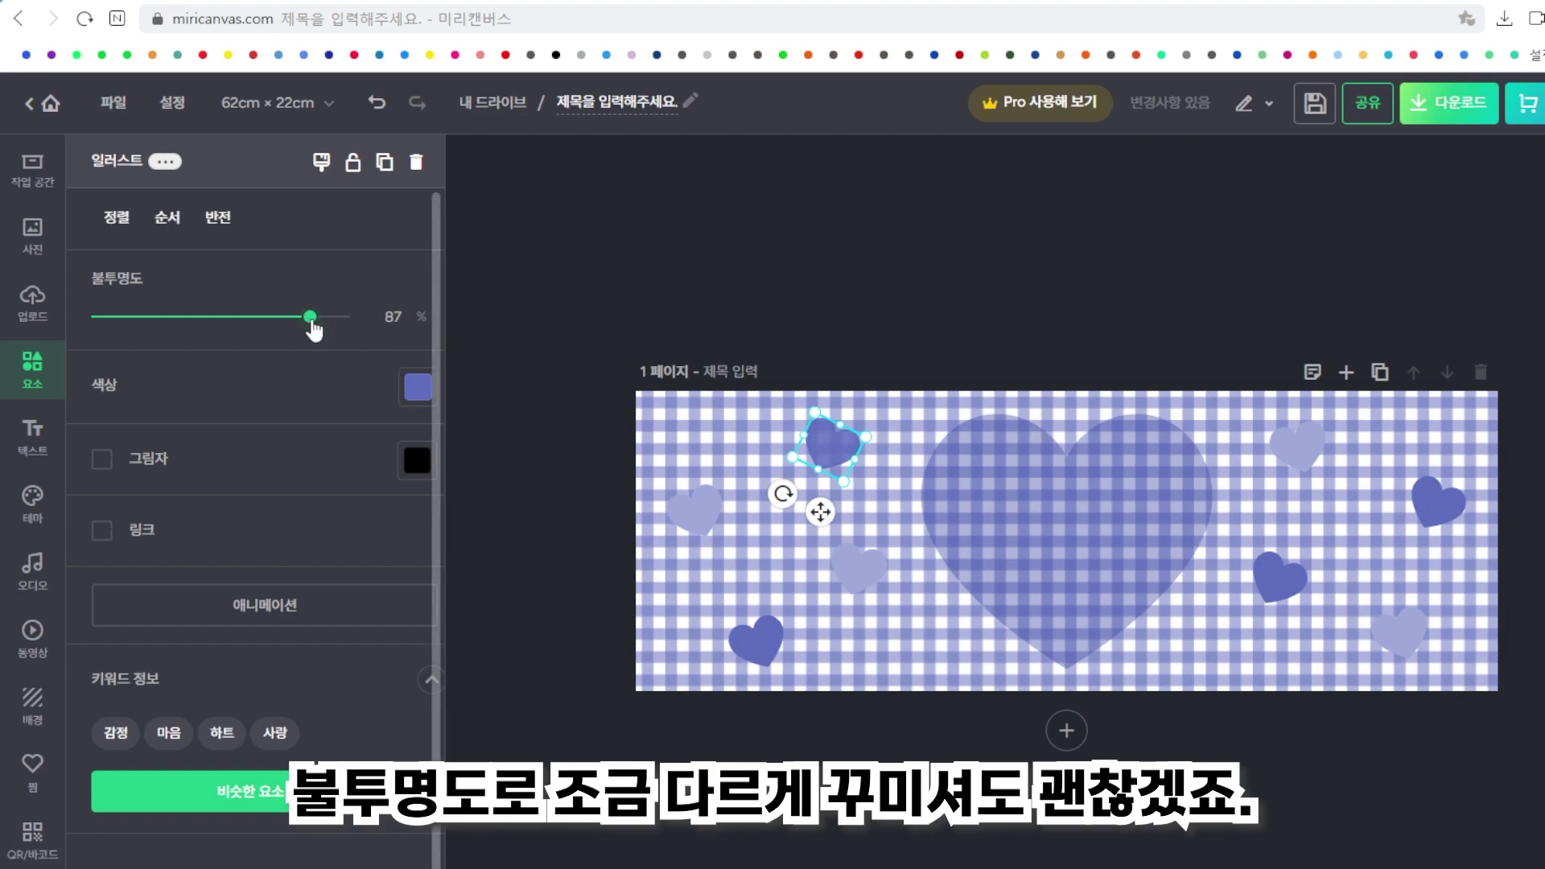
pyautogui.click(756, 640)
pyautogui.moveTo(341, 317); pyautogui.dragTo(316, 317)
pyautogui.click(1291, 571)
pyautogui.click(1441, 499)
pyautogui.moveTo(341, 316); pyautogui.dragTo(308, 316)
pyautogui.click(1247, 593)
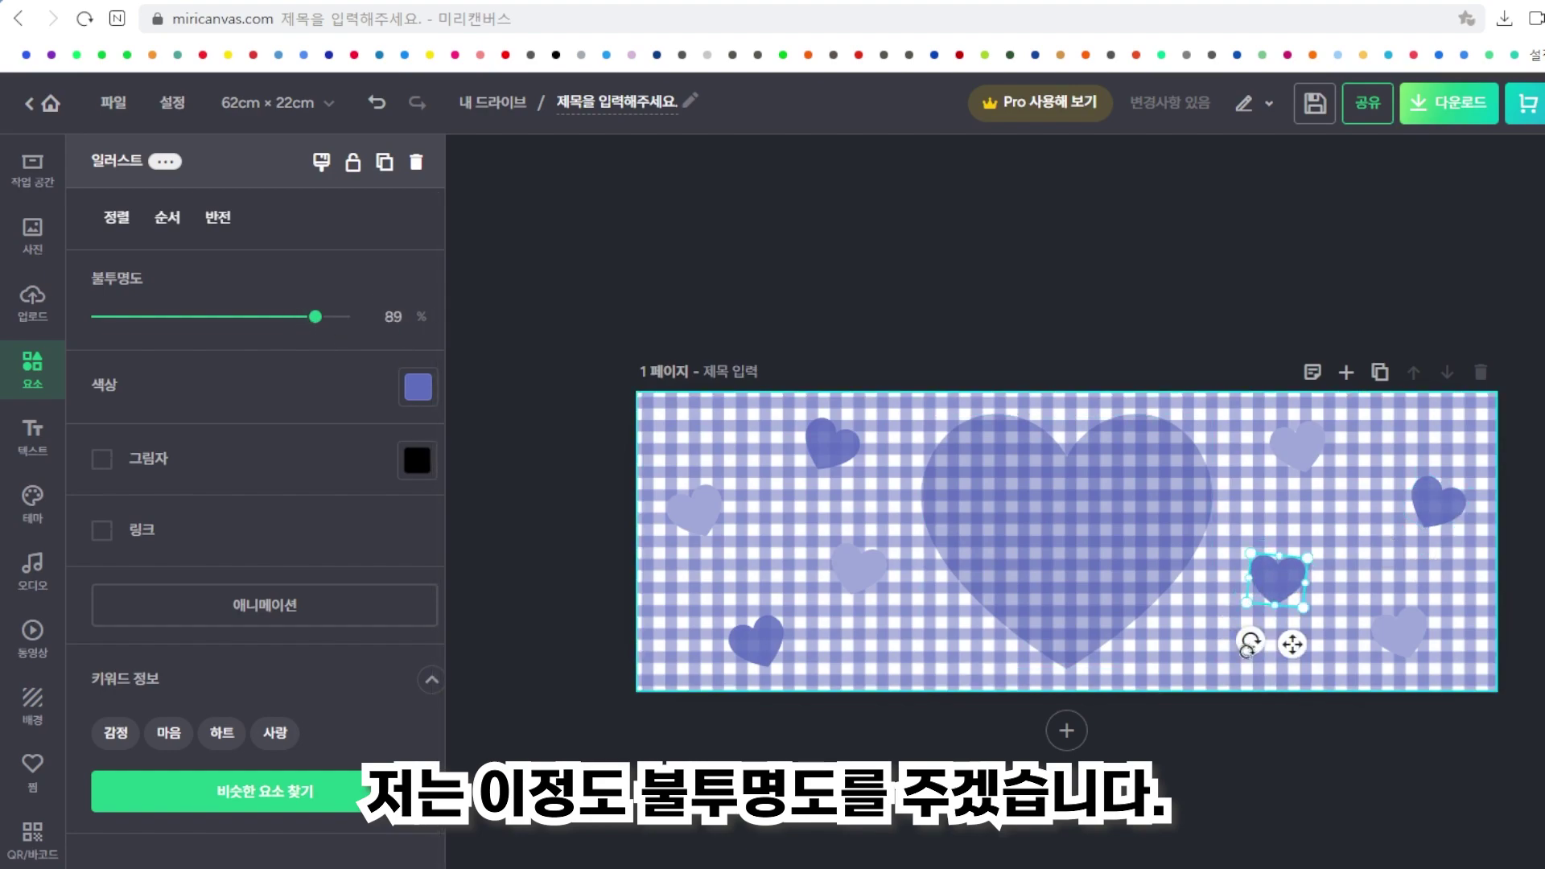
pyautogui.click(1240, 805)
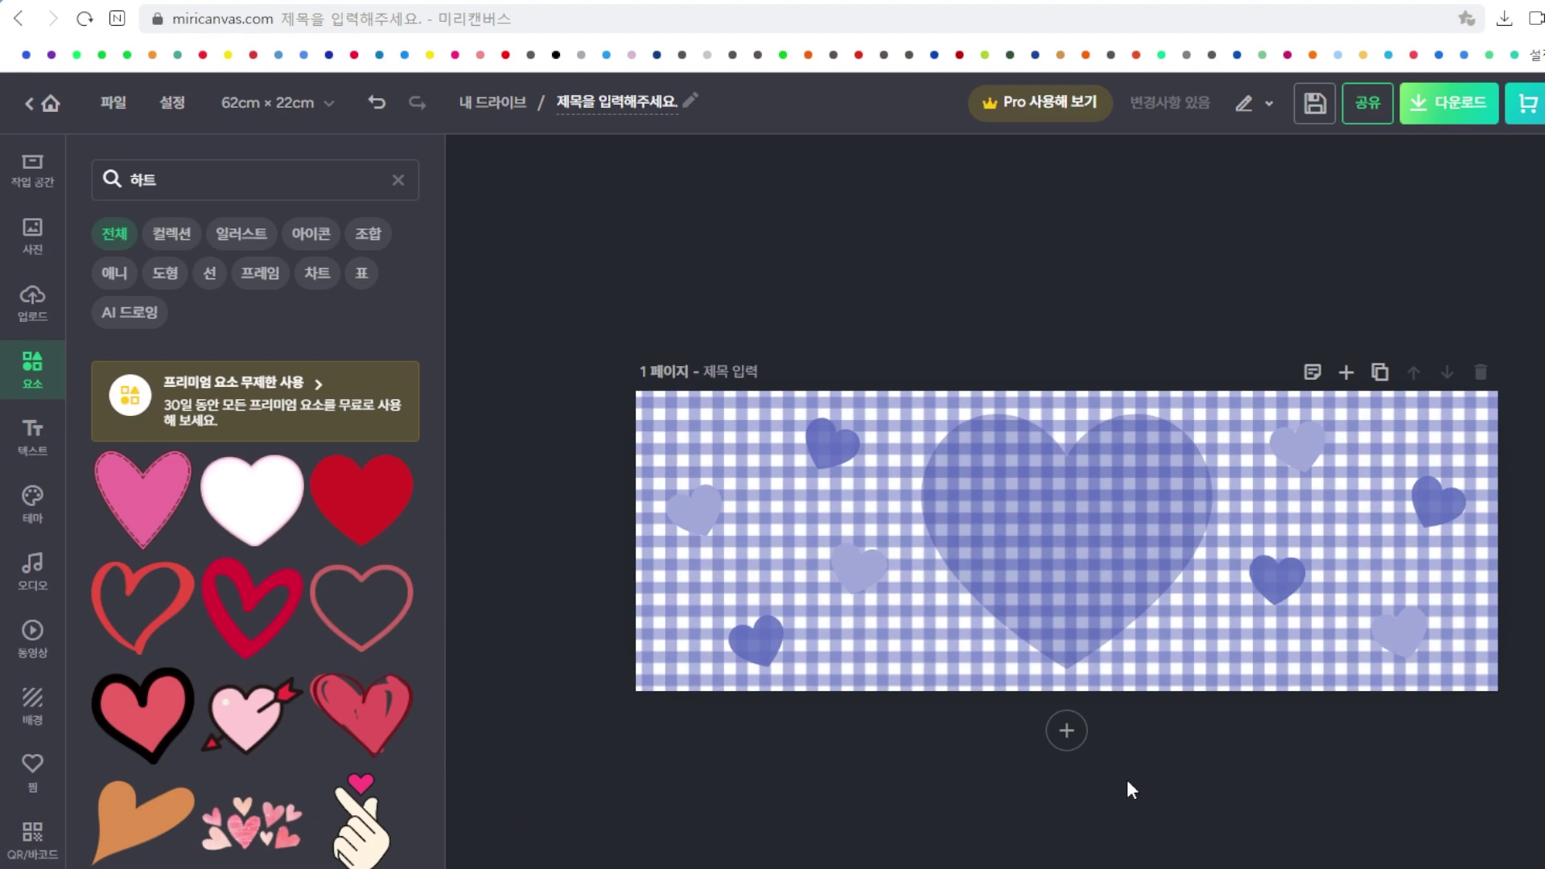
# Limit the elements to icons without the heart keyword, add the blue curly squiggle and shrink it to a small accent.
pyautogui.click(317, 239)
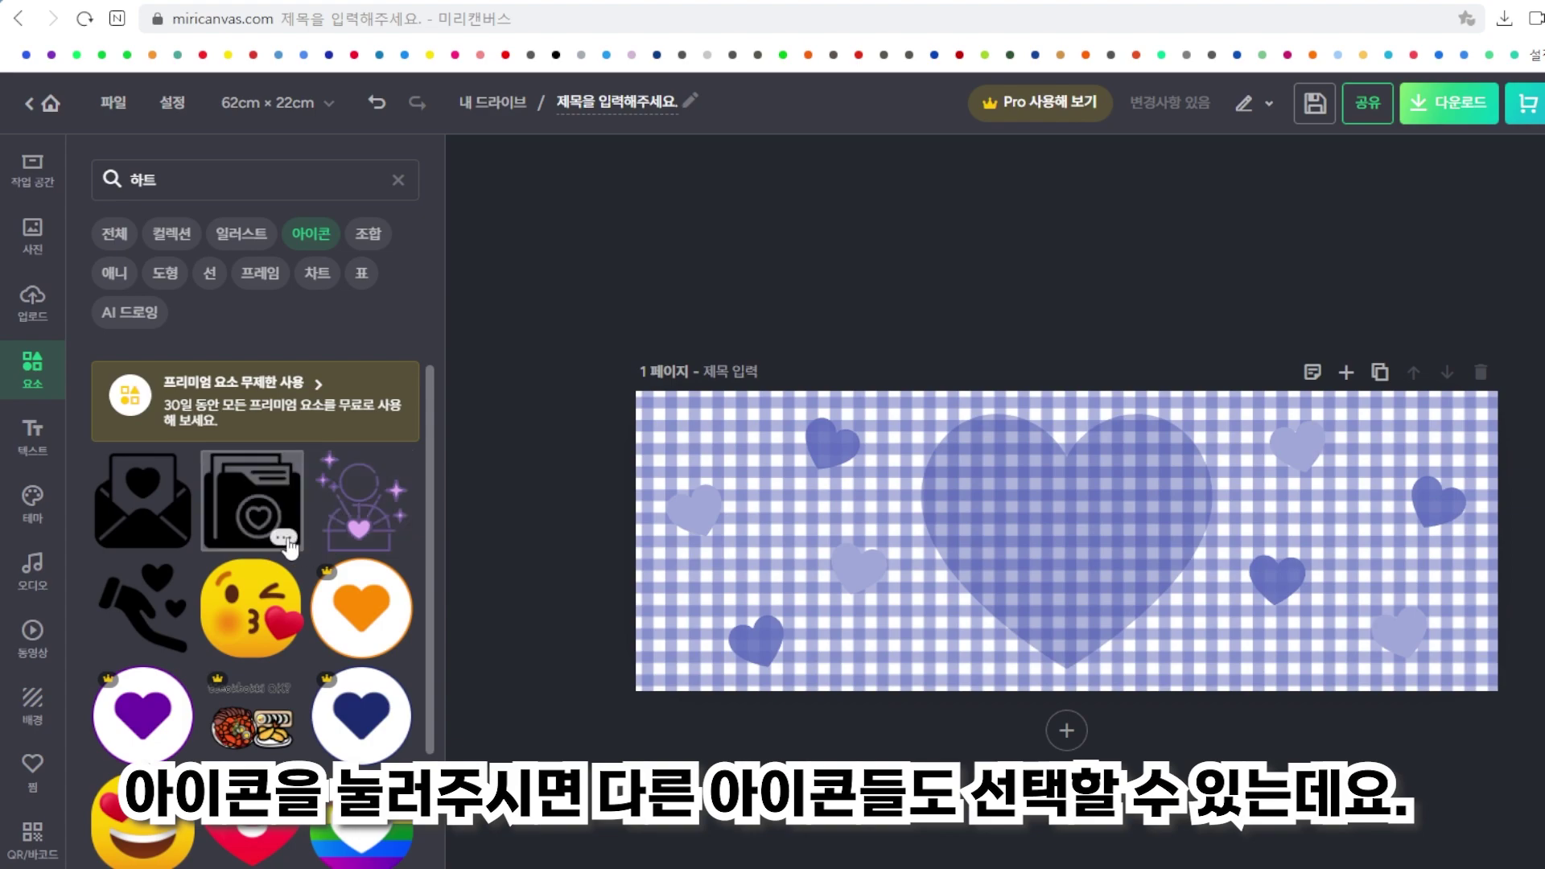
pyautogui.doubleClick(205, 186)
pyautogui.press('BackSpace')
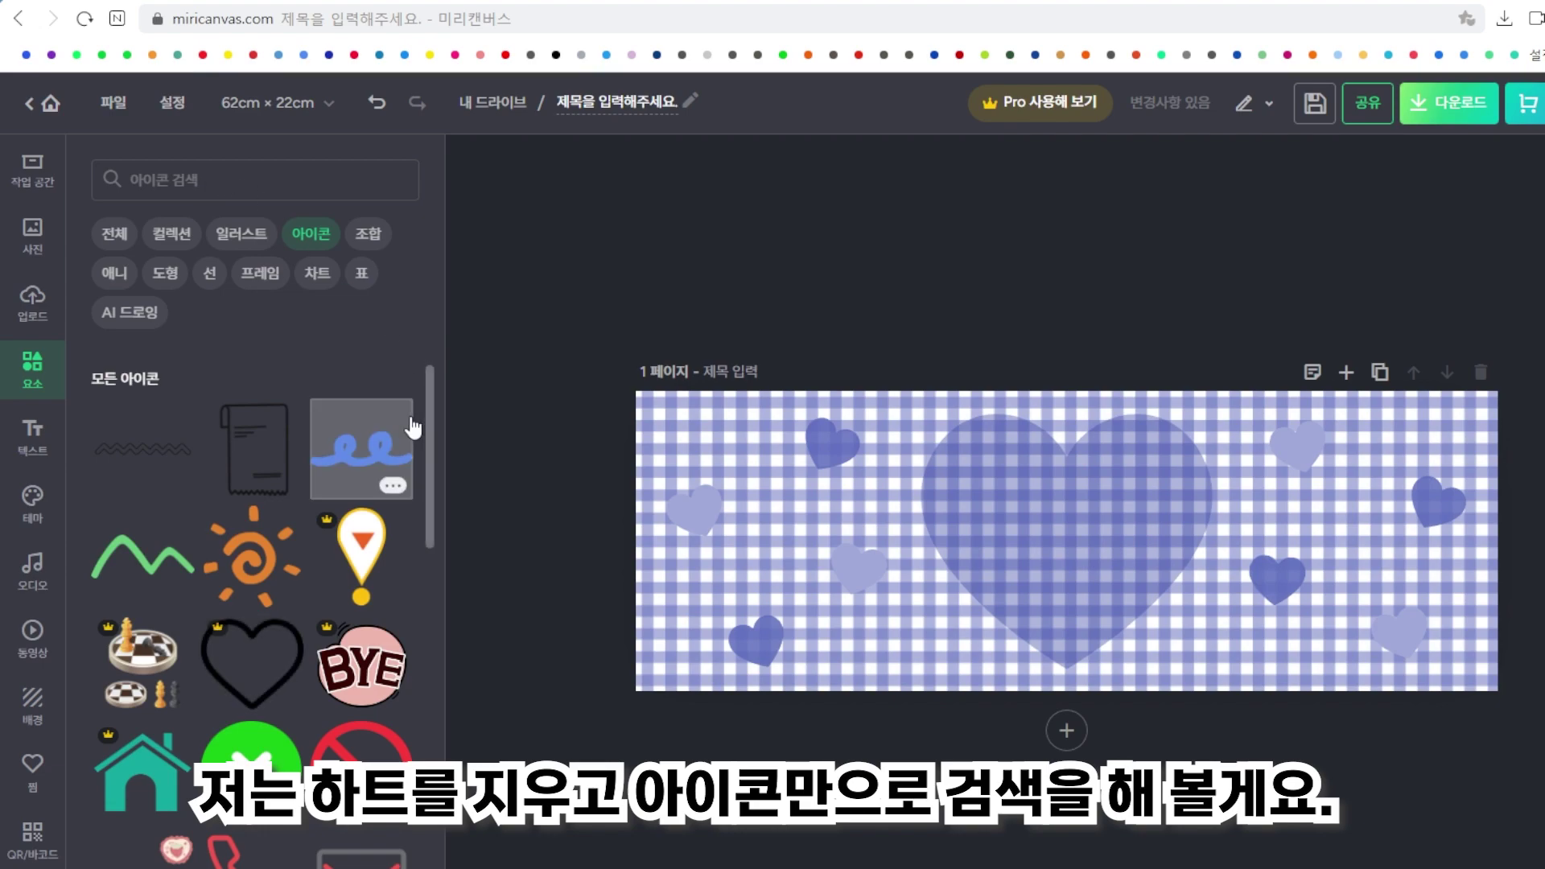
pyautogui.click(367, 457)
pyautogui.moveTo(1156, 510); pyautogui.dragTo(1028, 542)
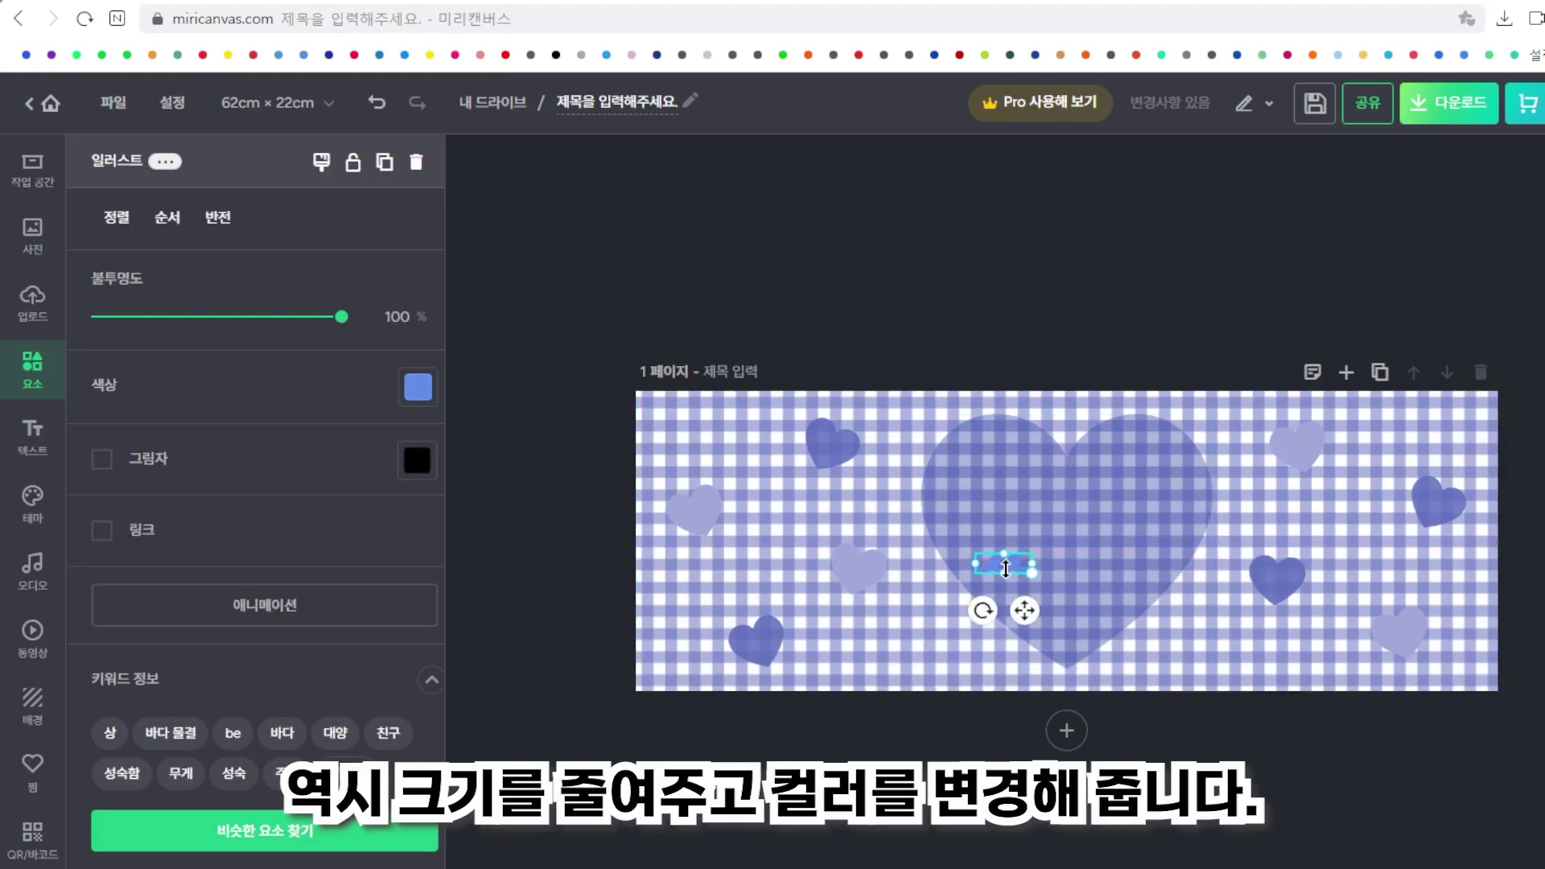
# Recolor the squiggle pale lavender #CCD2F0, move it to the banner's upper-left corner and tilt it clockwise.
pyautogui.click(412, 387)
pyautogui.click(660, 355)
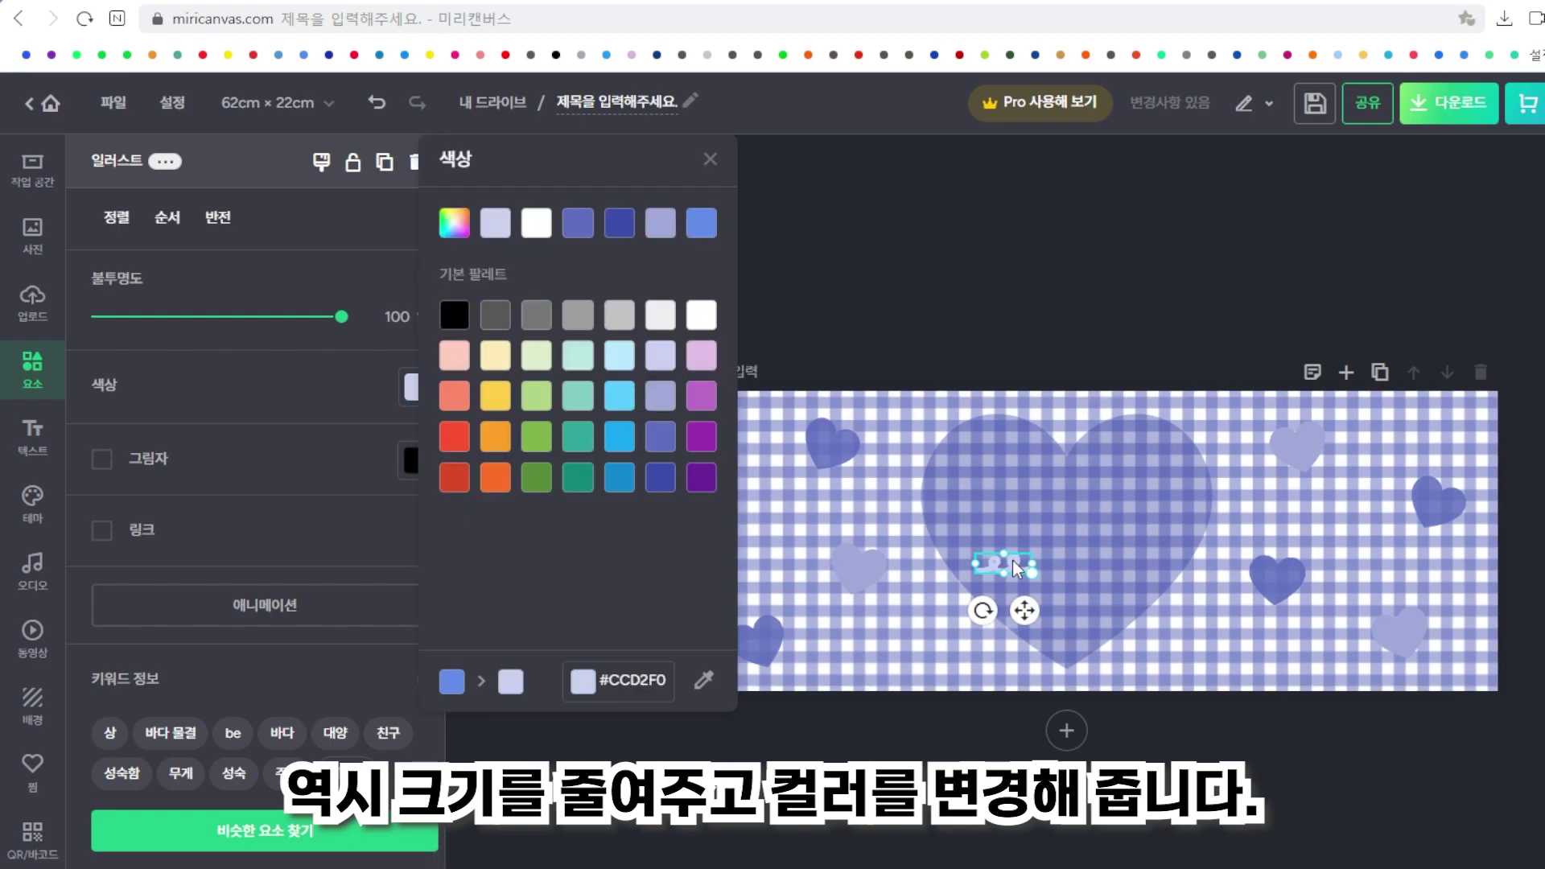
pyautogui.click(1012, 560)
pyautogui.moveTo(1022, 567)
pyautogui.mouseDown()
pyautogui.moveTo(757, 451)
pyautogui.moveTo(684, 467)
pyautogui.moveTo(673, 438)
pyautogui.mouseUp()
# Recolor the upper-left squiggle with the palette's darkest indigo, then settle on the medium indigo #5D6DBE.
pyautogui.click(418, 387)
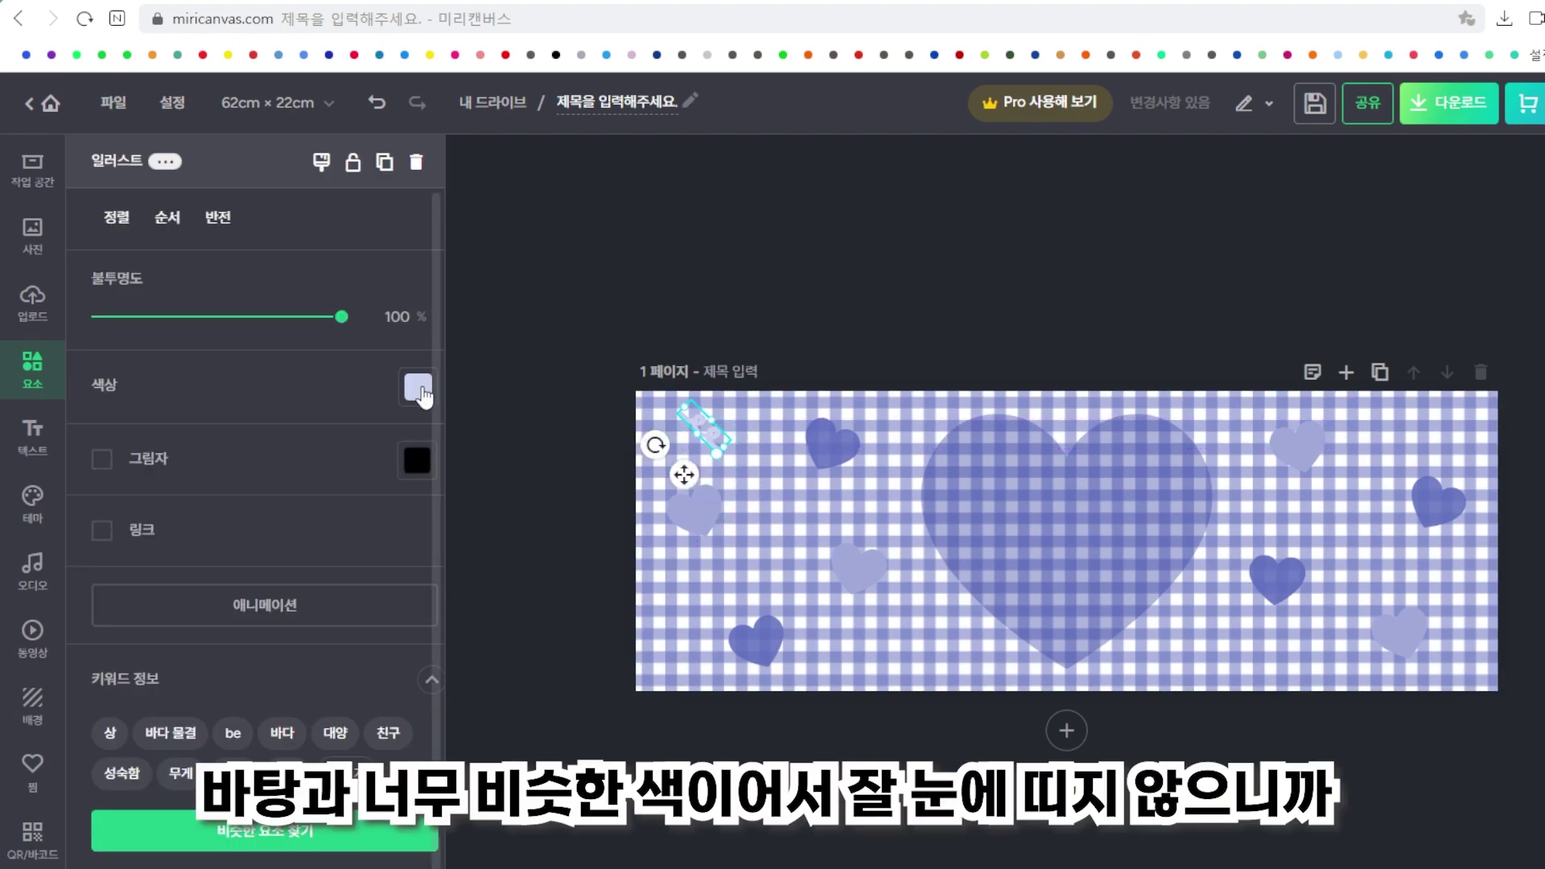
pyautogui.click(656, 478)
pyautogui.click(709, 159)
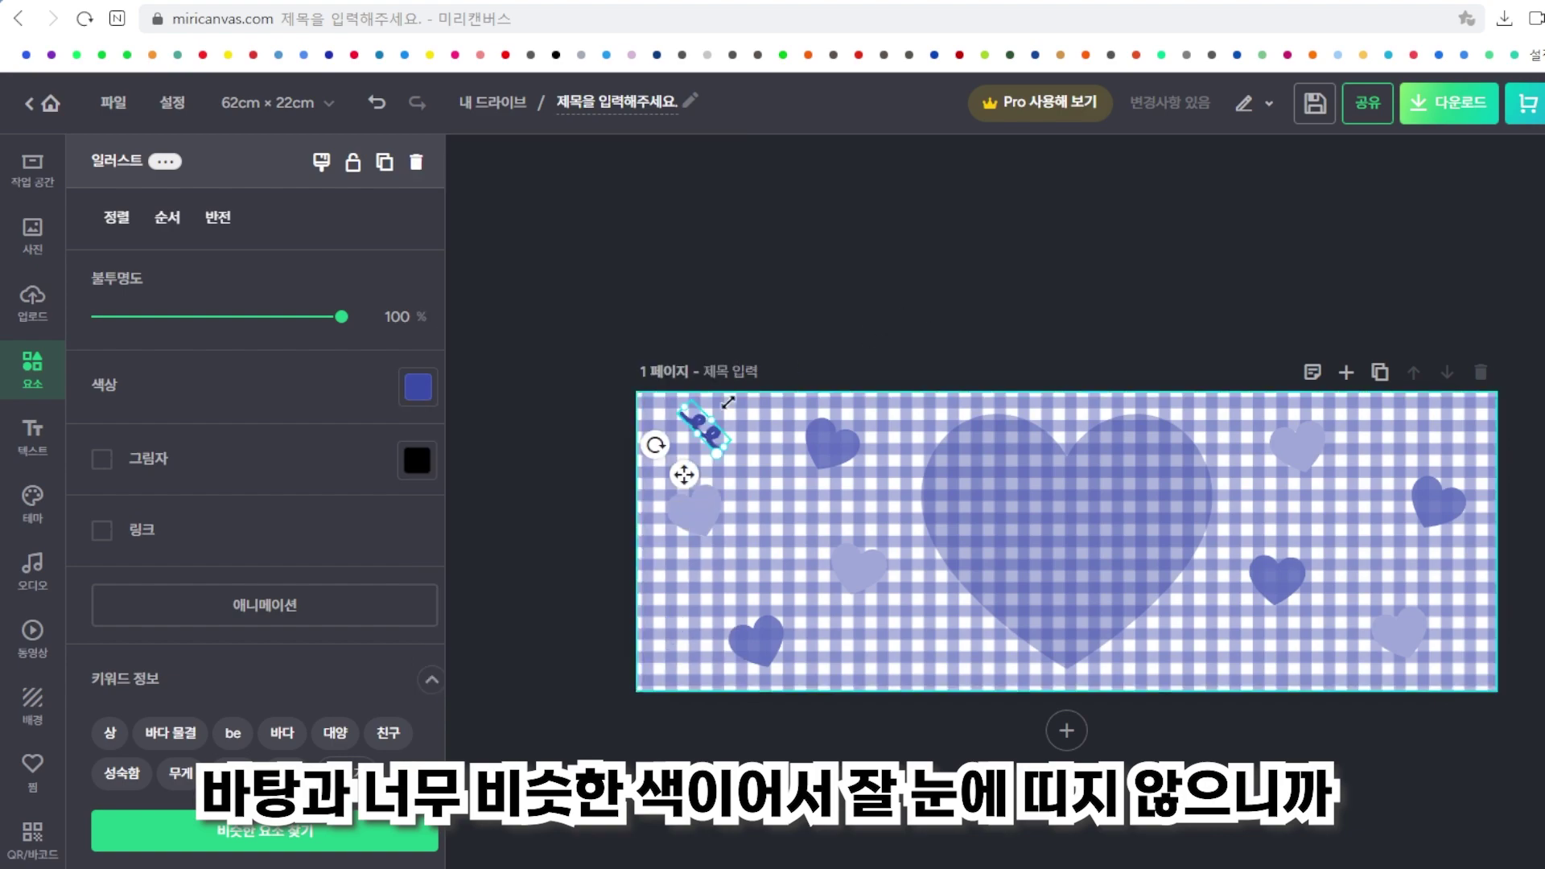
pyautogui.click(417, 389)
pyautogui.click(646, 440)
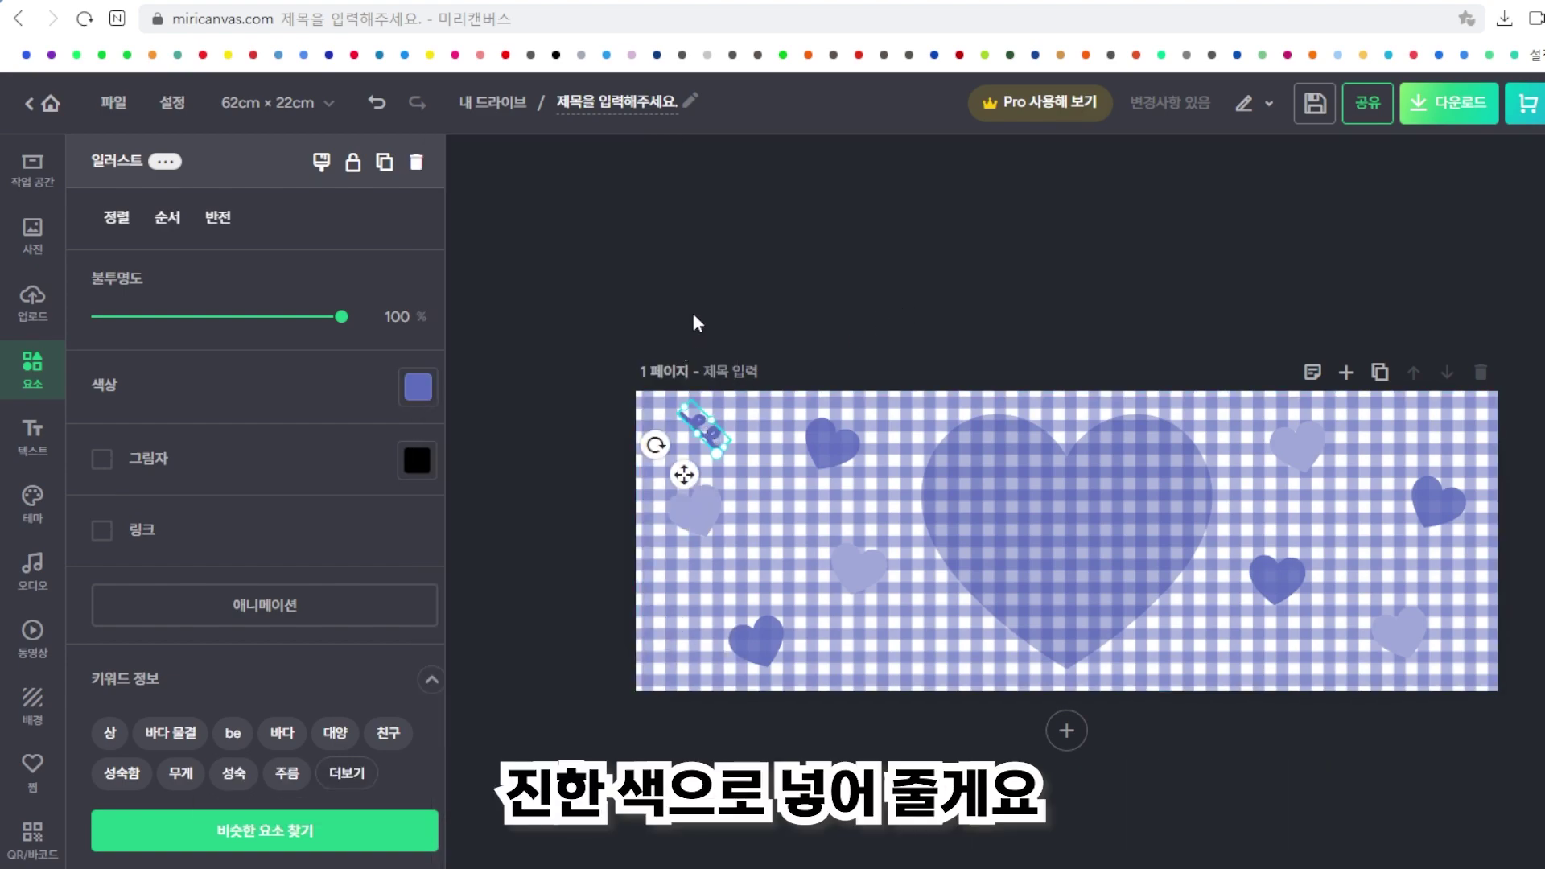
pyautogui.click(687, 319)
# Duplicate the squiggle beside the right-hand hearts and near the bottom edge left of the large heart, with a flatter tilt.
pyautogui.click(707, 433)
pyautogui.moveTo(727, 446)
pyautogui.mouseDown()
pyautogui.moveTo(816, 573)
pyautogui.moveTo(703, 639)
pyautogui.moveTo(905, 623)
pyautogui.moveTo(898, 635)
pyautogui.moveTo(849, 630)
pyautogui.moveTo(915, 598)
pyautogui.moveTo(911, 634)
pyautogui.moveTo(1030, 610)
pyautogui.moveTo(1279, 495)
pyautogui.moveTo(1328, 547)
pyautogui.moveTo(1311, 539)
pyautogui.mouseUp()
pyautogui.click(892, 693)
pyautogui.click(880, 648)
pyautogui.hotkey('ctrl', 'd')
pyautogui.click(522, 287)
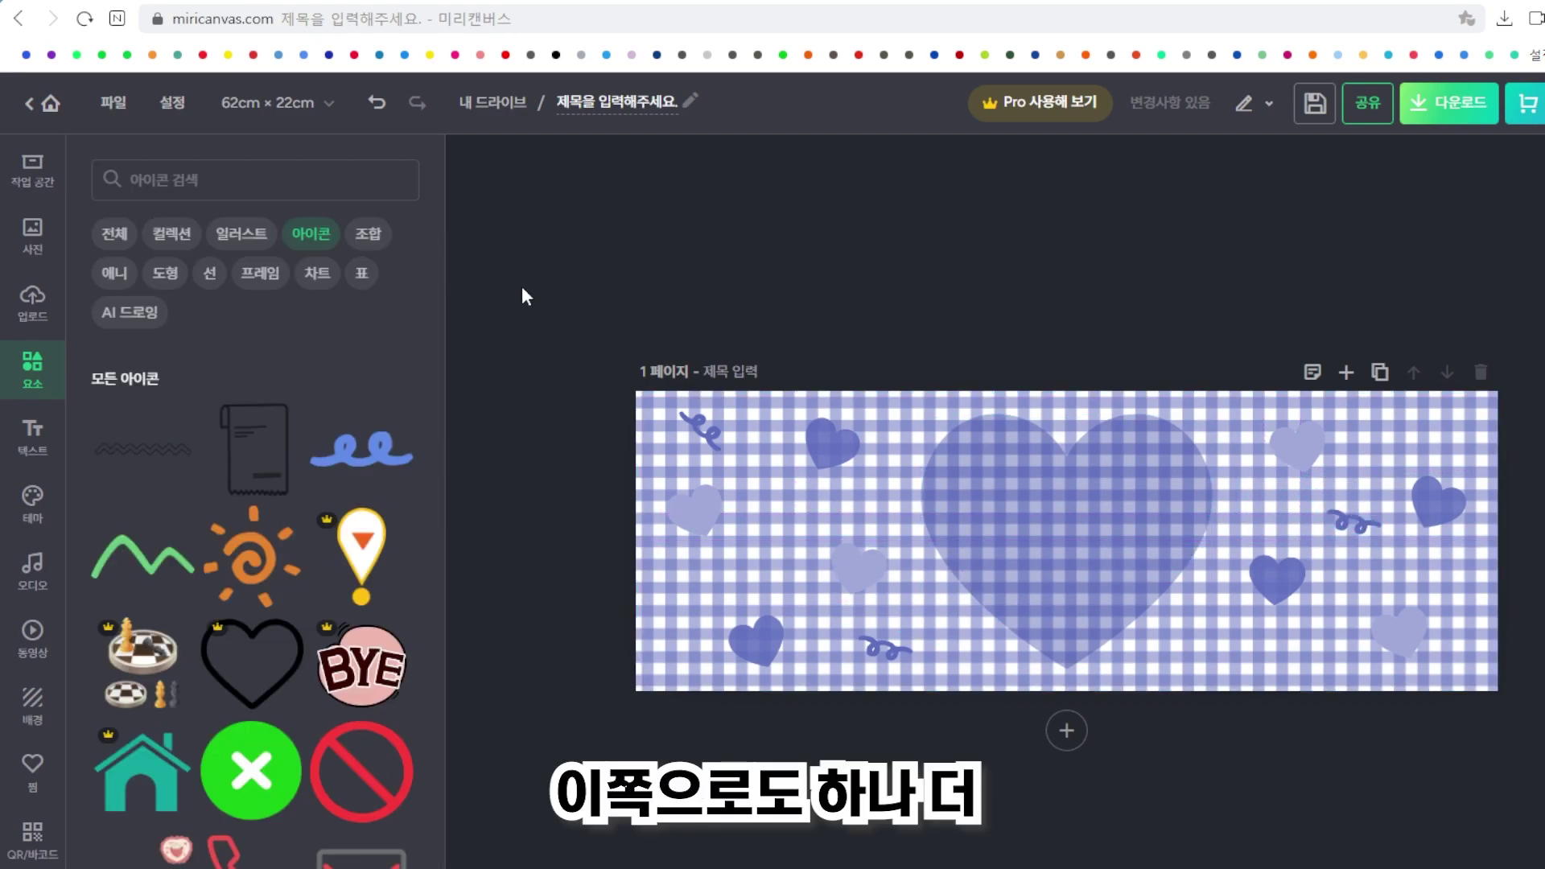
# Add the turquoise ribbon confetti icon from further down the icon list, shrink it and move it among the left hearts.
pyautogui.scroll(-5, 326, 499)
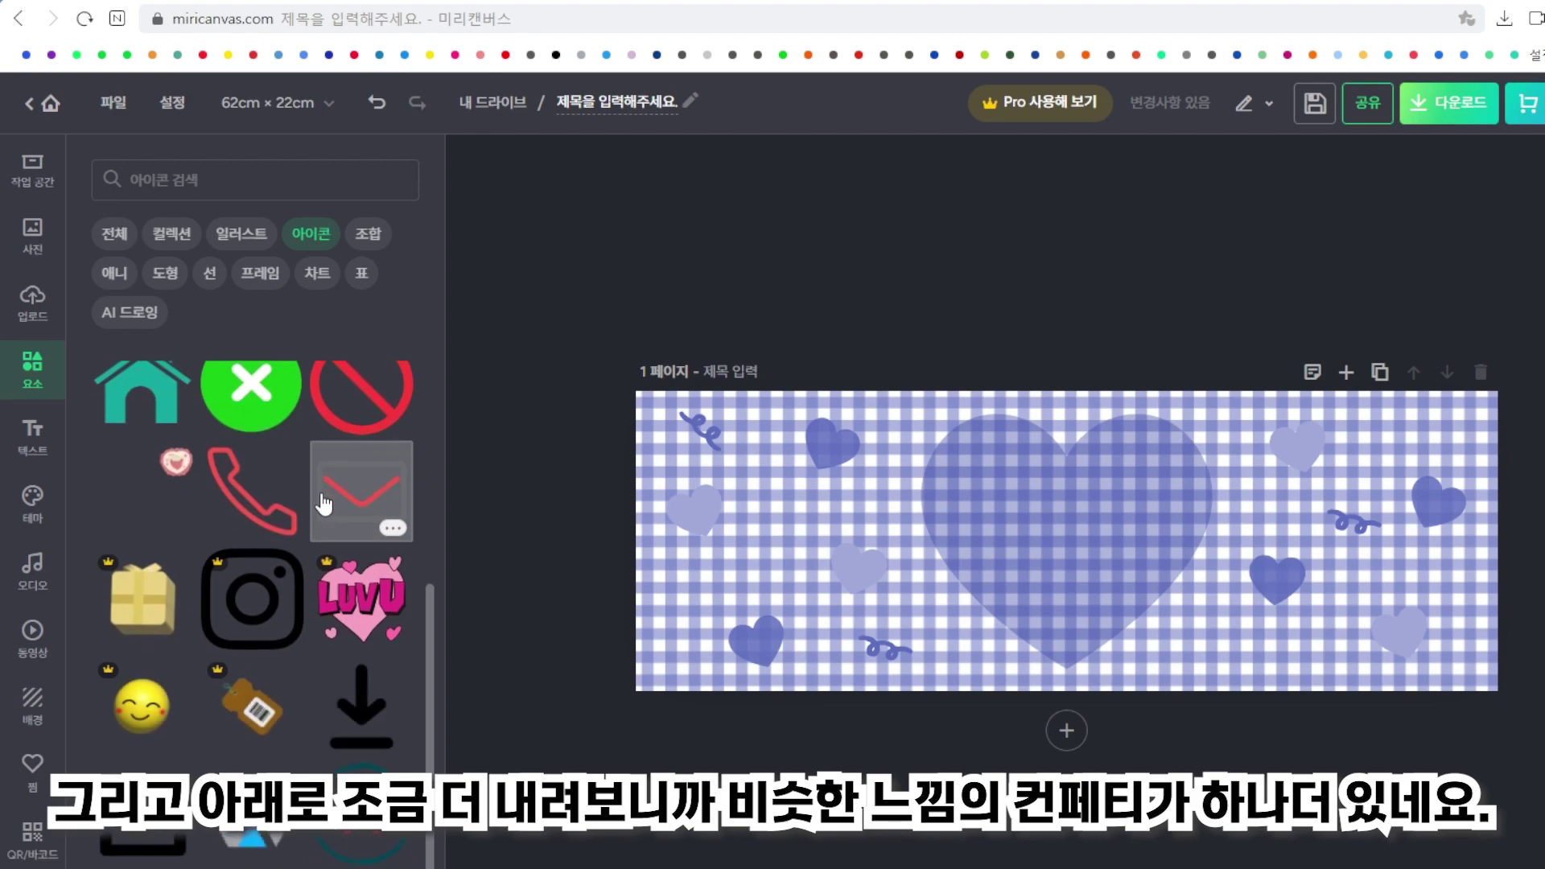
pyautogui.scroll(-2, 325, 503)
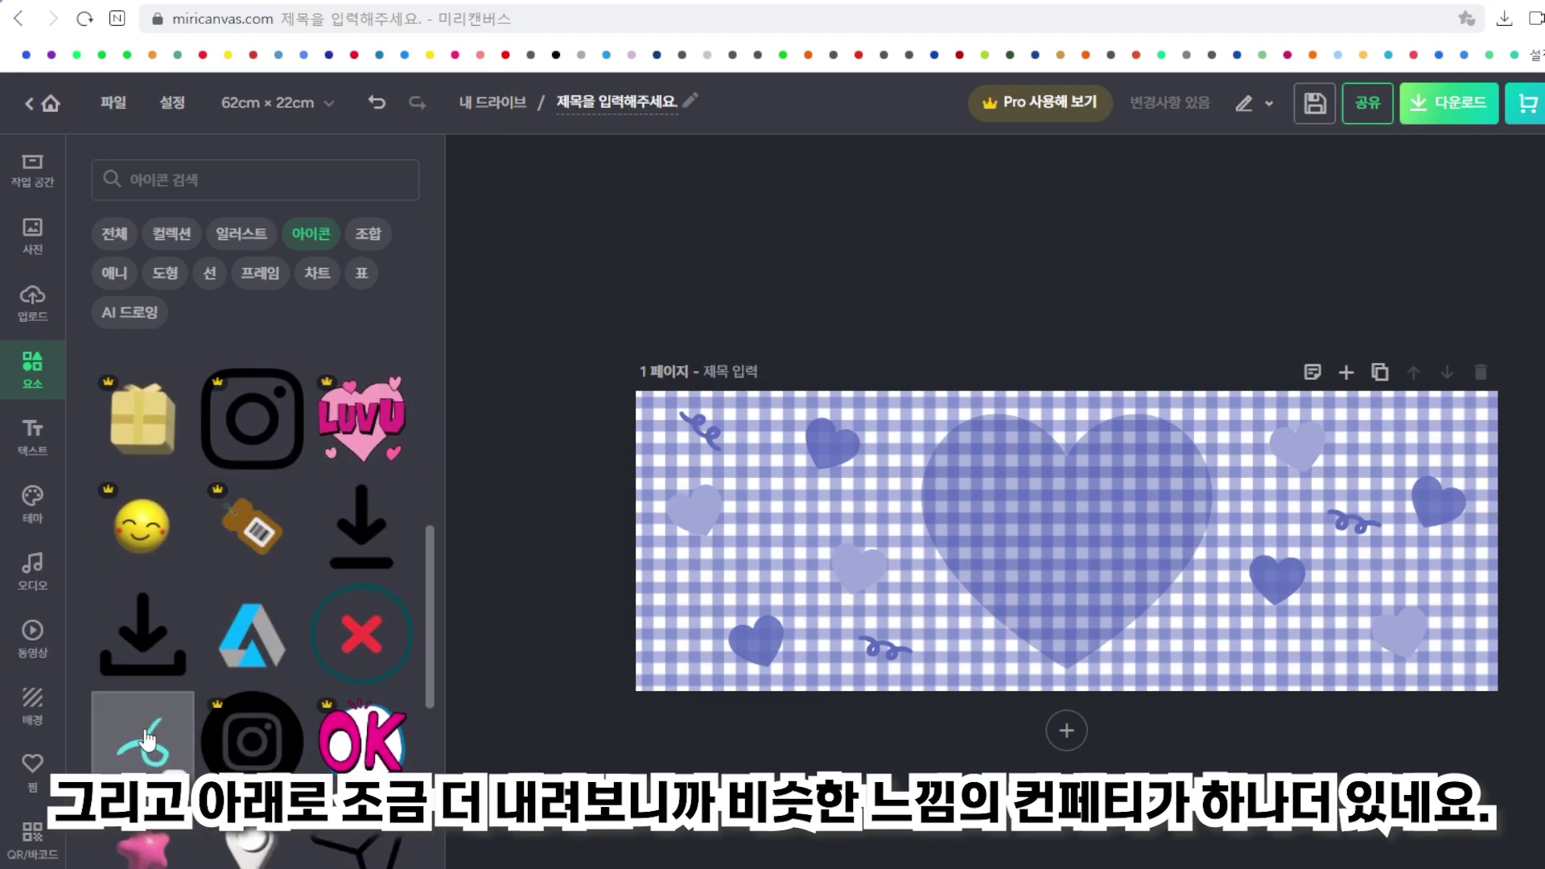
pyautogui.click(147, 739)
pyautogui.moveTo(1154, 453)
pyautogui.mouseDown()
pyautogui.moveTo(1105, 501)
pyautogui.moveTo(1095, 489)
pyautogui.mouseUp()
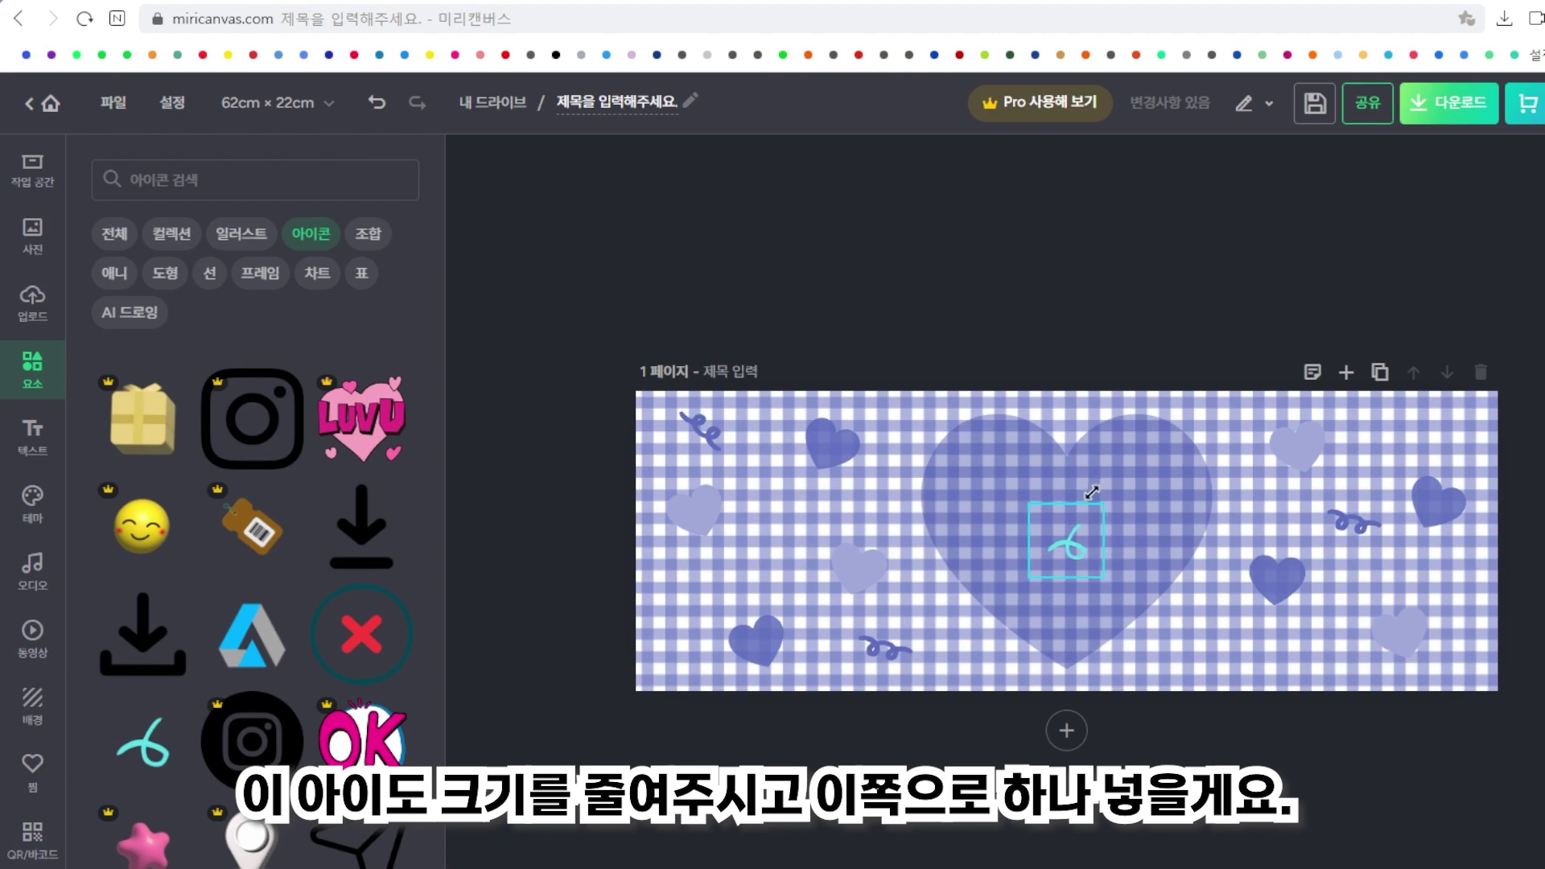
pyautogui.moveTo(1076, 548)
pyautogui.mouseDown()
pyautogui.moveTo(748, 562)
pyautogui.moveTo(765, 557)
pyautogui.mouseUp()
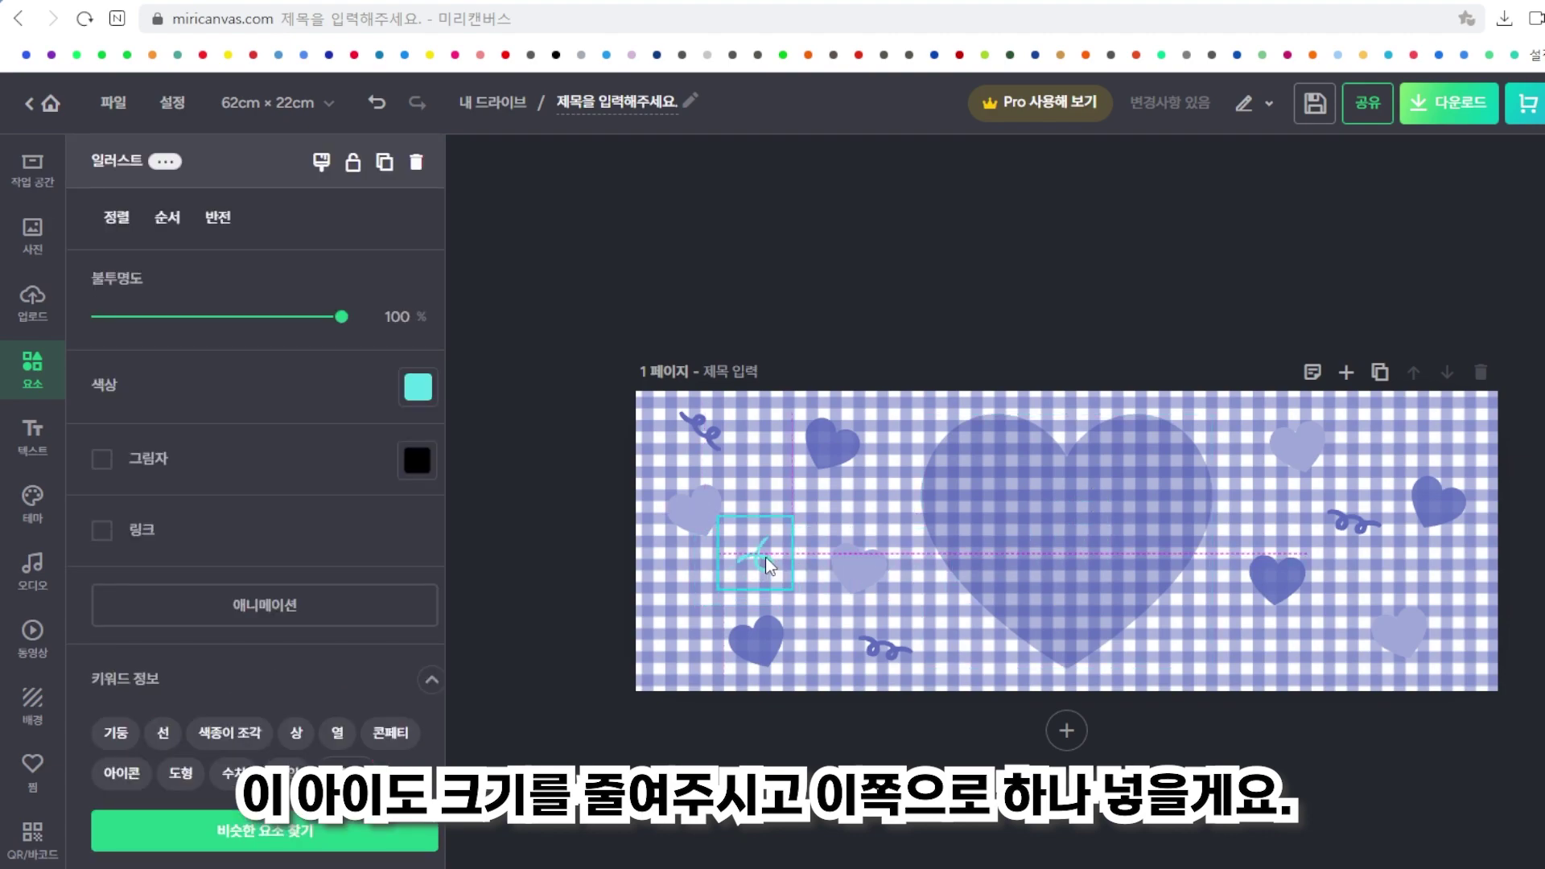
# Recolor the ribbon confetti with the palette's light purple.
pyautogui.click(418, 388)
pyautogui.click(701, 355)
pyautogui.click(975, 272)
# Copy the light purple ribbon confetti to the large heart's lower right and the banner's upper-right corner, varying the tilt.
pyautogui.moveTo(754, 560)
pyautogui.mouseDown()
pyautogui.moveTo(757, 544)
pyautogui.moveTo(700, 592)
pyautogui.moveTo(718, 568)
pyautogui.moveTo(767, 581)
pyautogui.moveTo(1242, 491)
pyautogui.moveTo(1225, 578)
pyautogui.moveTo(1184, 634)
pyautogui.mouseUp()
pyautogui.hotkey('ctrl', 'c')
pyautogui.hotkey('ctrl', 'v')
pyautogui.moveTo(1210, 706)
pyautogui.mouseDown()
pyautogui.moveTo(1196, 642)
pyautogui.moveTo(1271, 614)
pyautogui.moveTo(1412, 469)
pyautogui.mouseUp()
pyautogui.hotkey('ctrl', 'c')
pyautogui.hotkey('ctrl', 'v')
pyautogui.moveTo(1366, 409); pyautogui.dragTo(1366, 451)
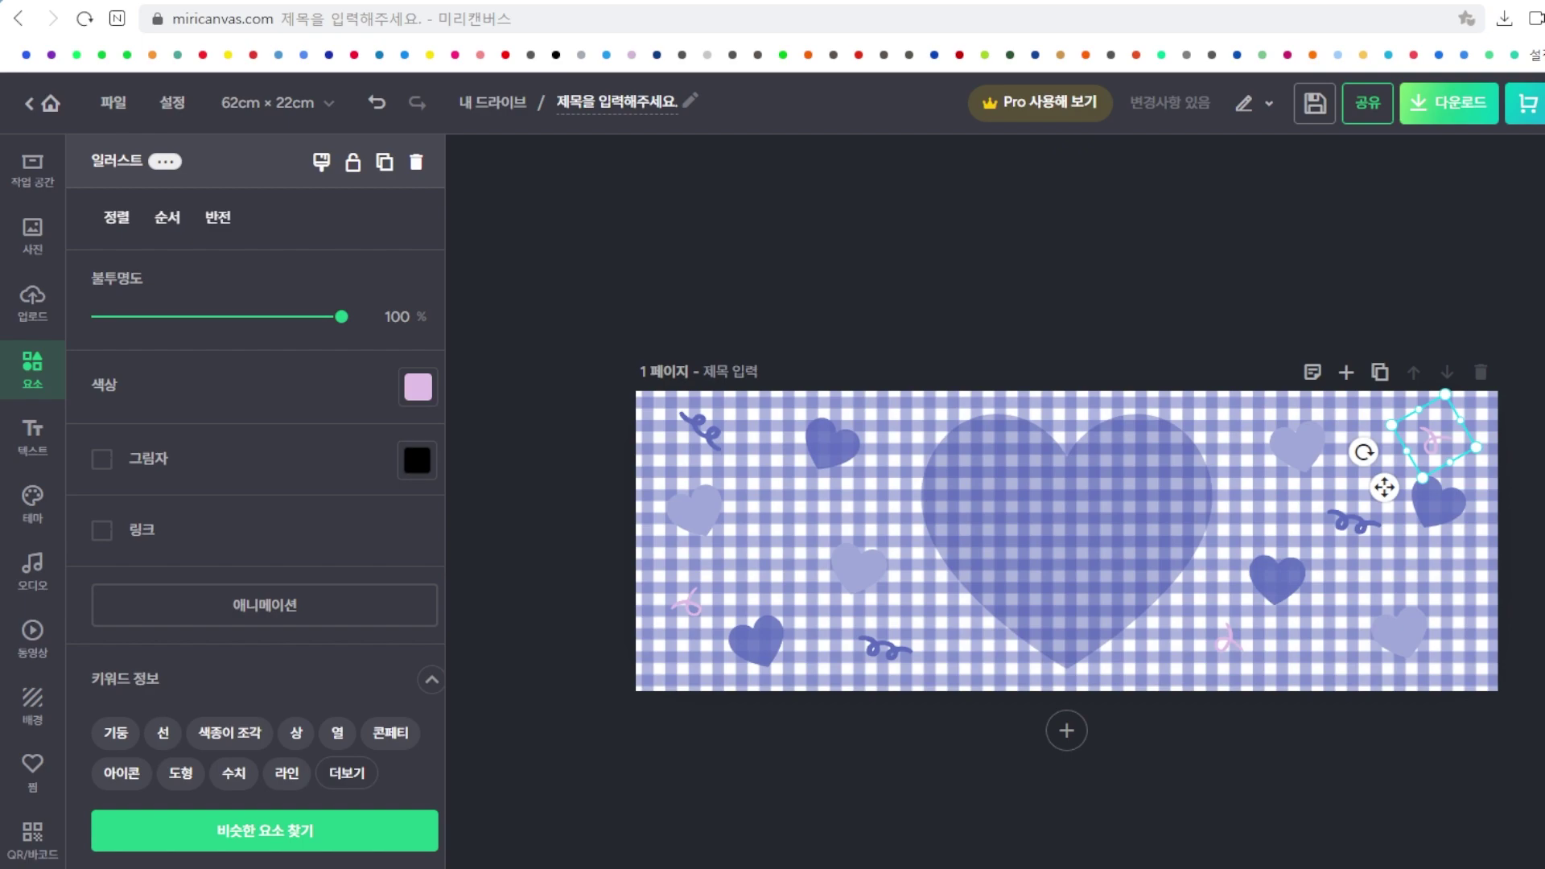
pyautogui.click(568, 254)
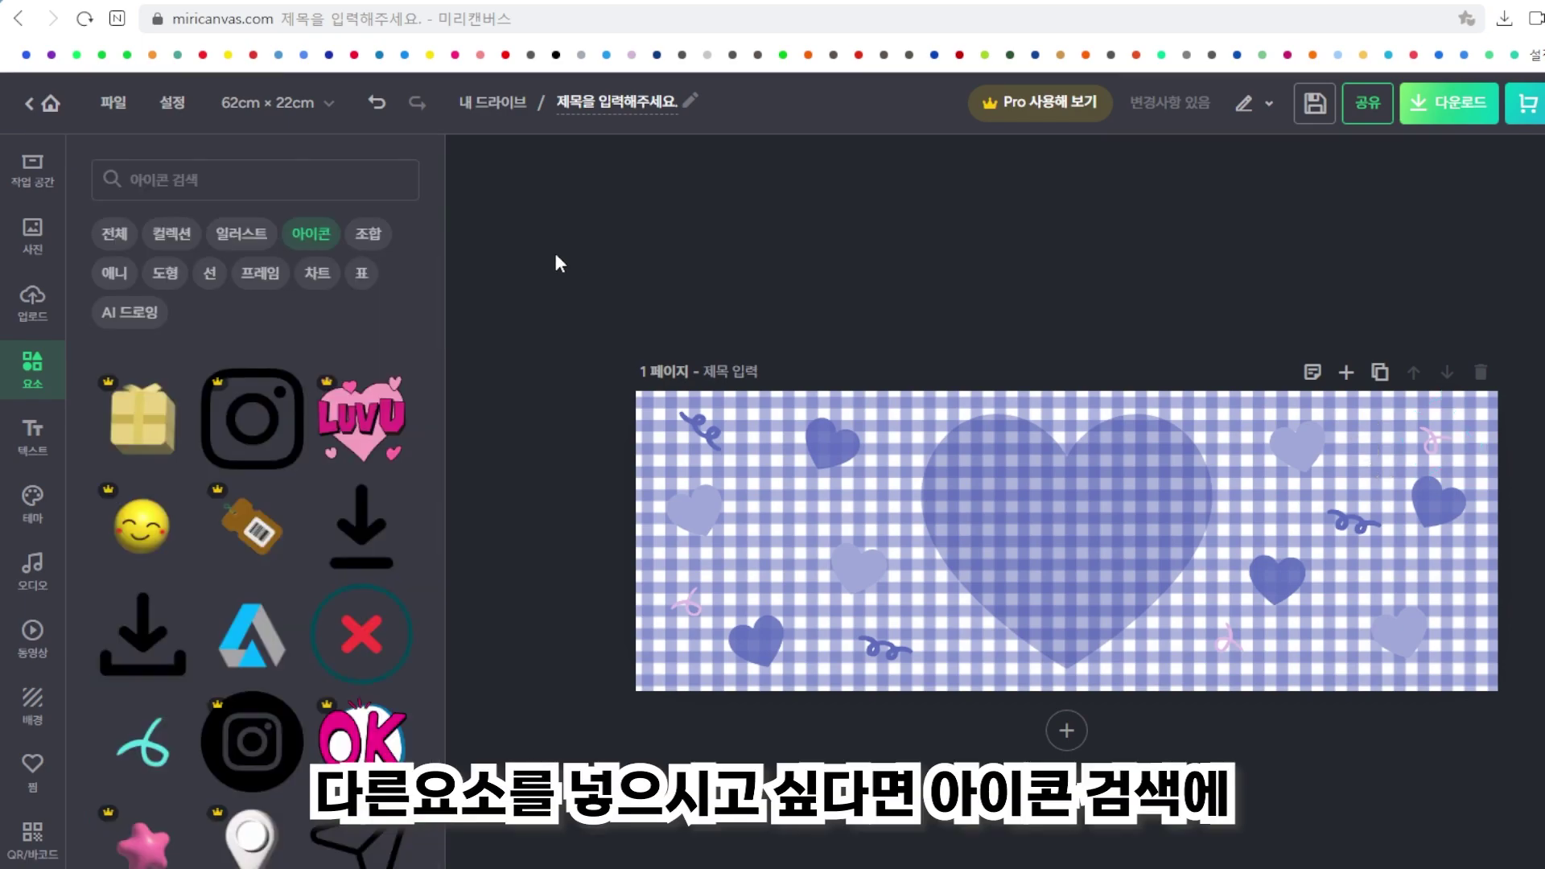
# Search the icons for 별.
pyautogui.click(217, 183)
pyautogui.write('별')
pyautogui.press('Return')
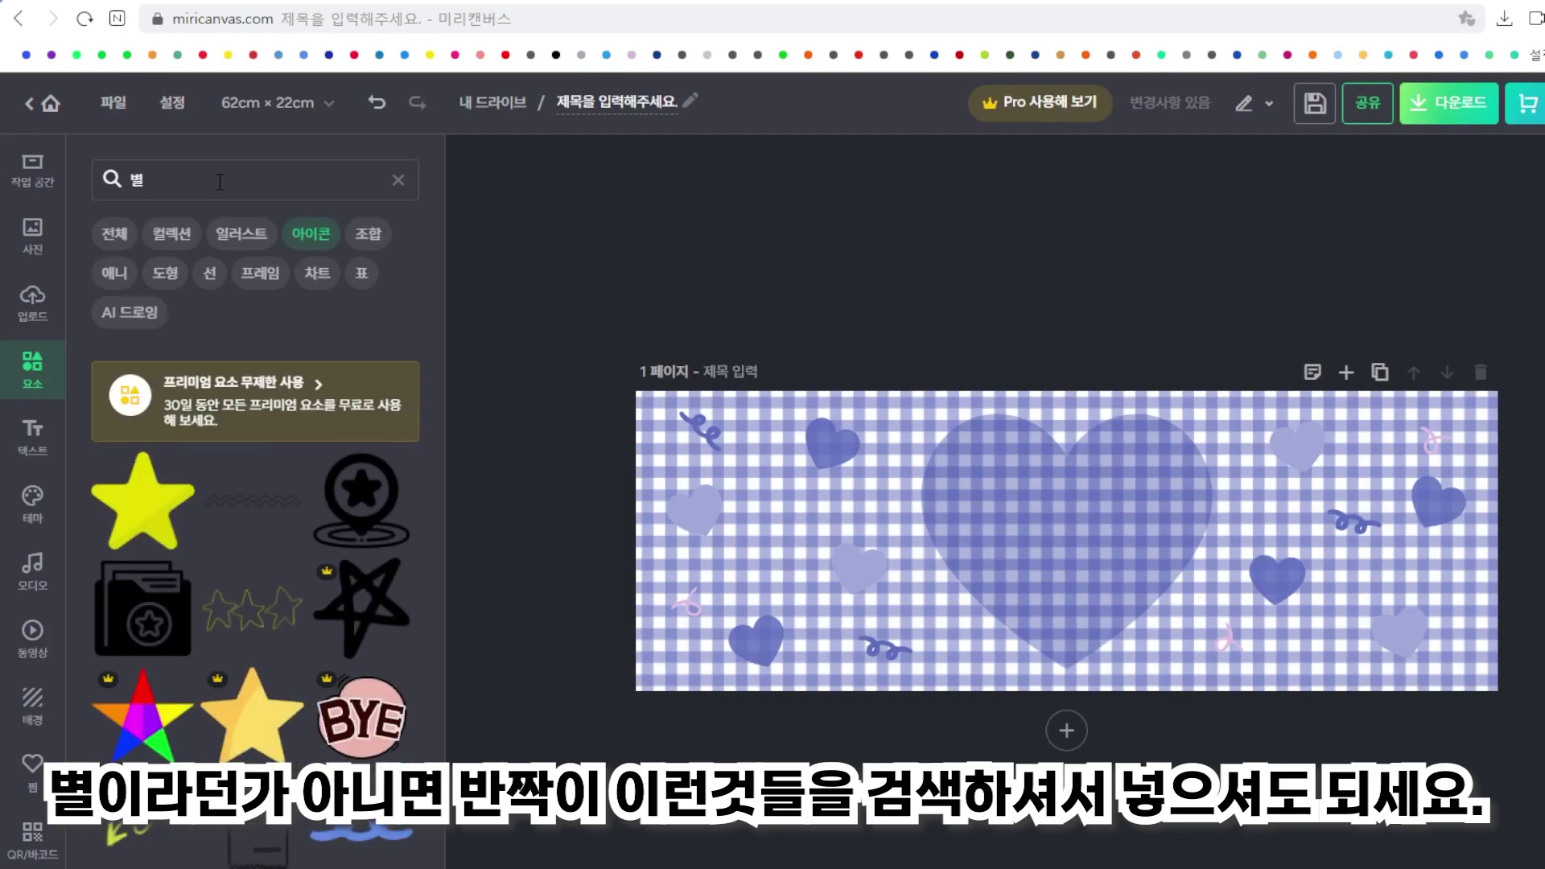
# Search the icons for 반짝이, add a yellow sparkle icon and shrink it over the large heart's lower left.
pyautogui.moveTo(220, 182); pyautogui.dragTo(102, 181)
pyautogui.write('반짝이')
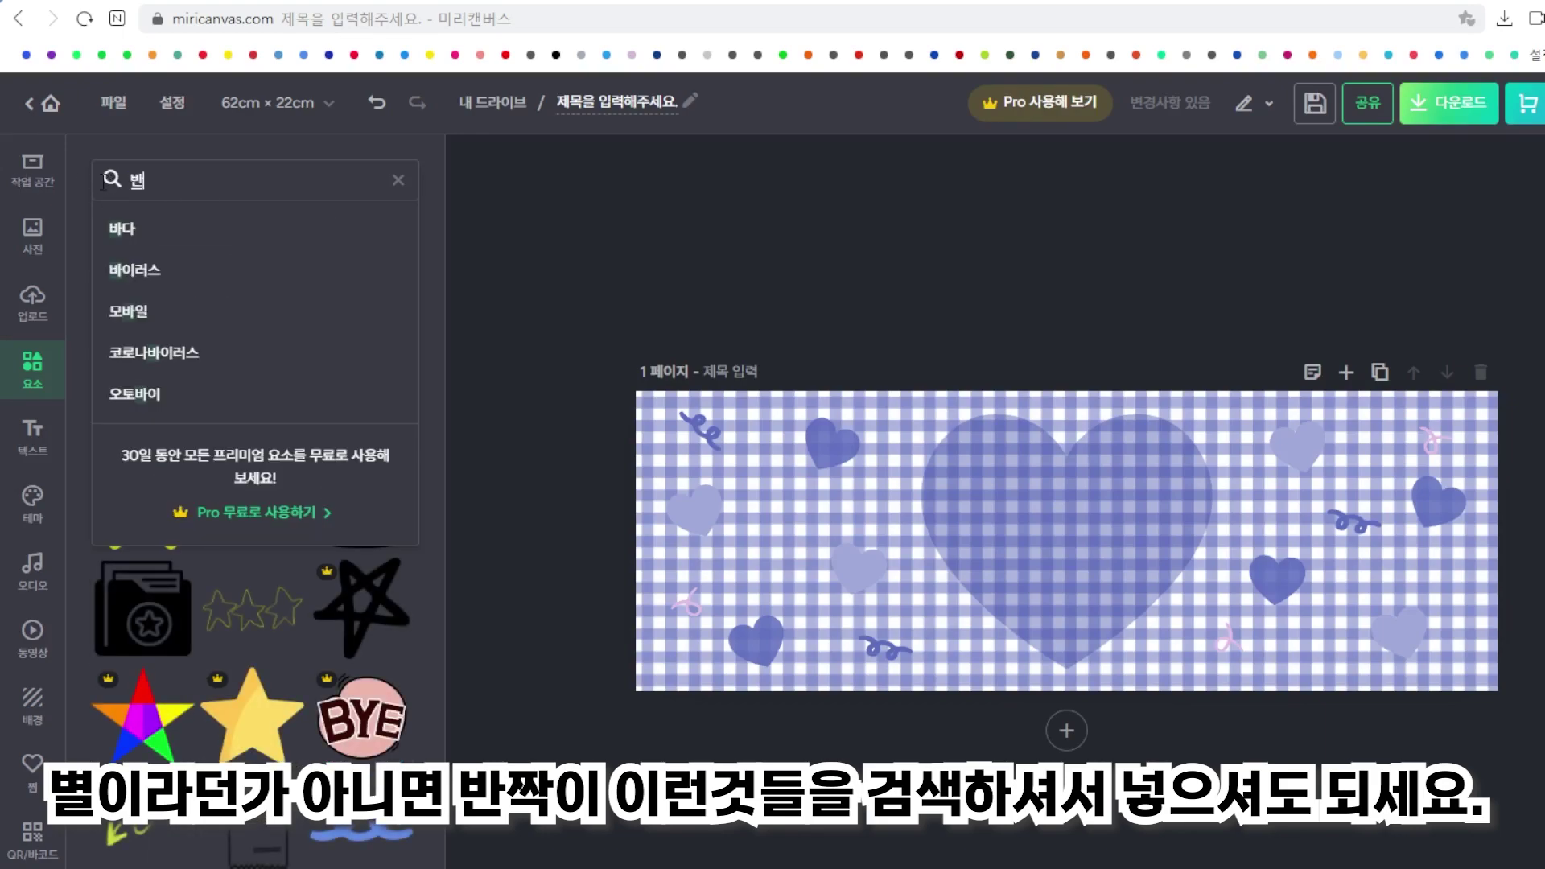
pyautogui.press('Return')
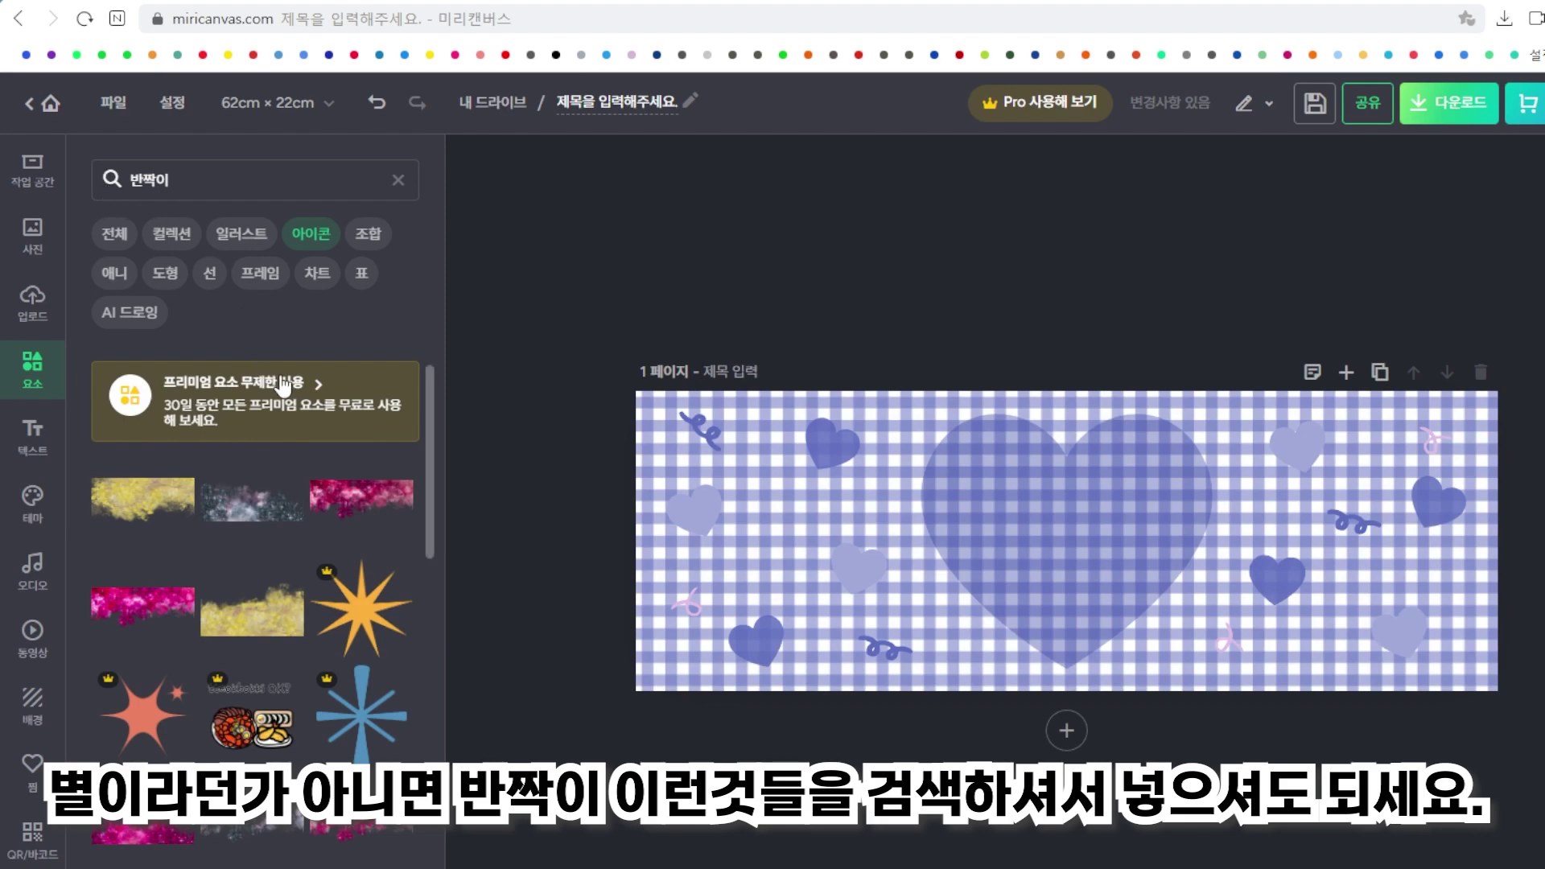
pyautogui.scroll(-3, 273, 379)
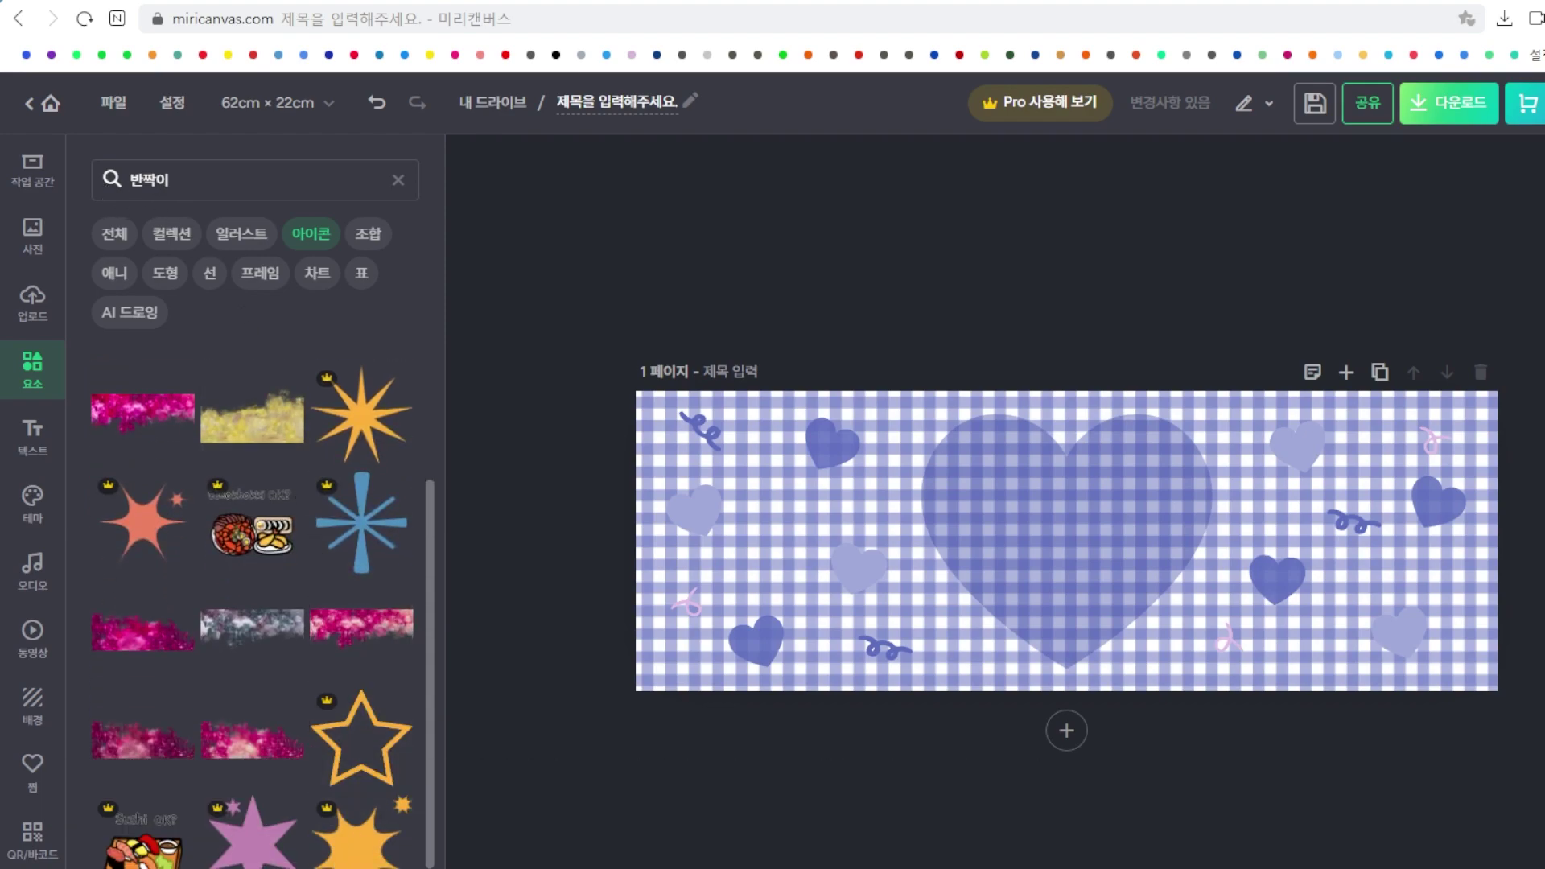
pyautogui.hotkey('ctrl', 'v')
pyautogui.moveTo(1159, 450); pyautogui.dragTo(1044, 533)
# Recolor the sparkle icon white.
pyautogui.click(430, 392)
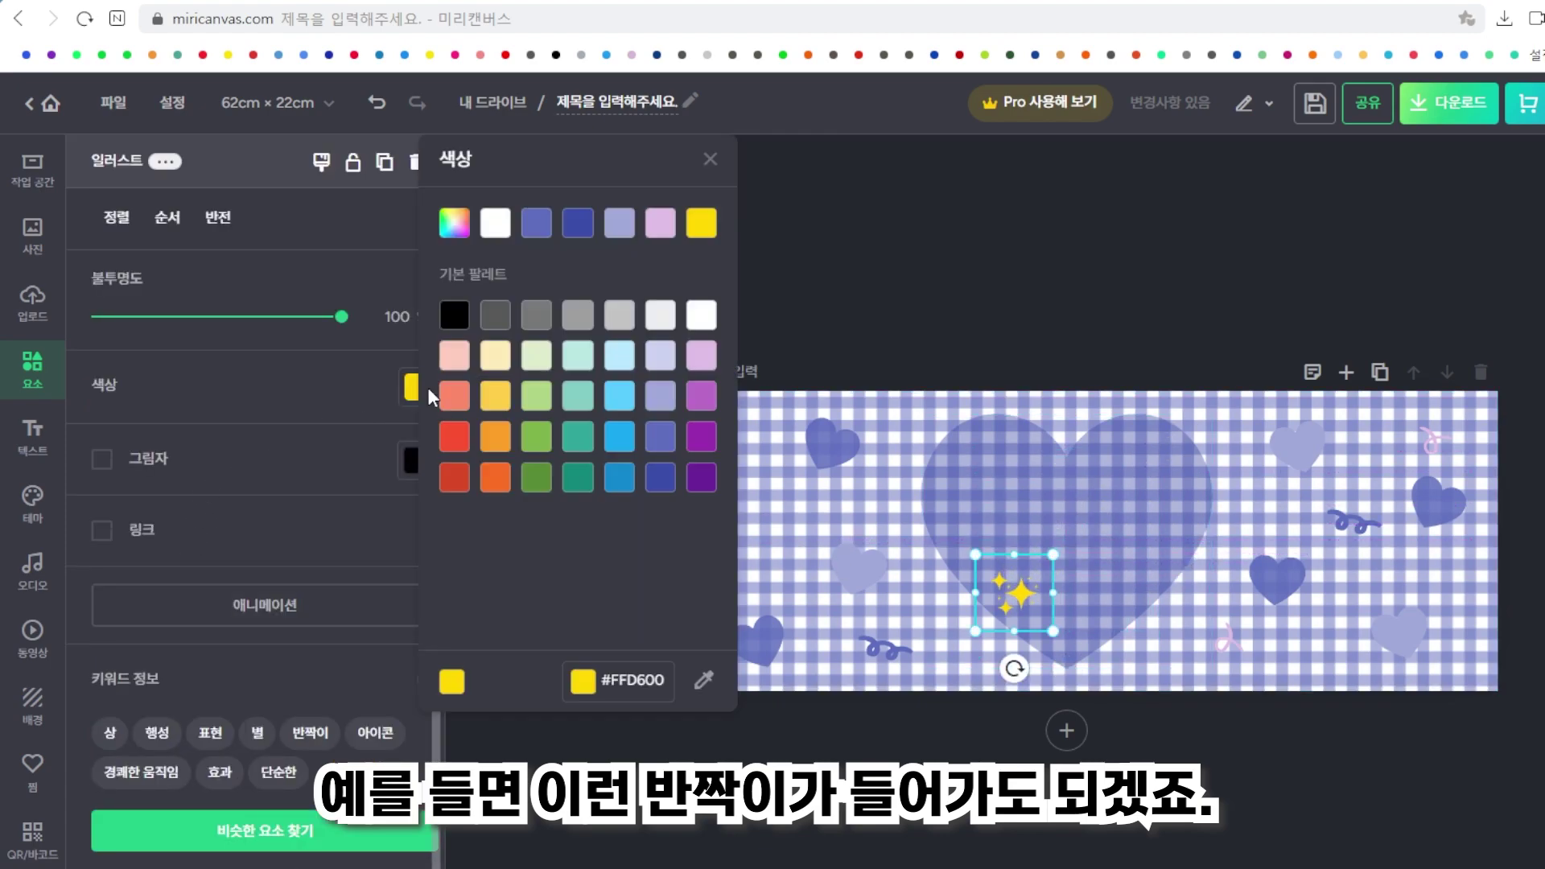
pyautogui.click(495, 223)
pyautogui.click(1026, 620)
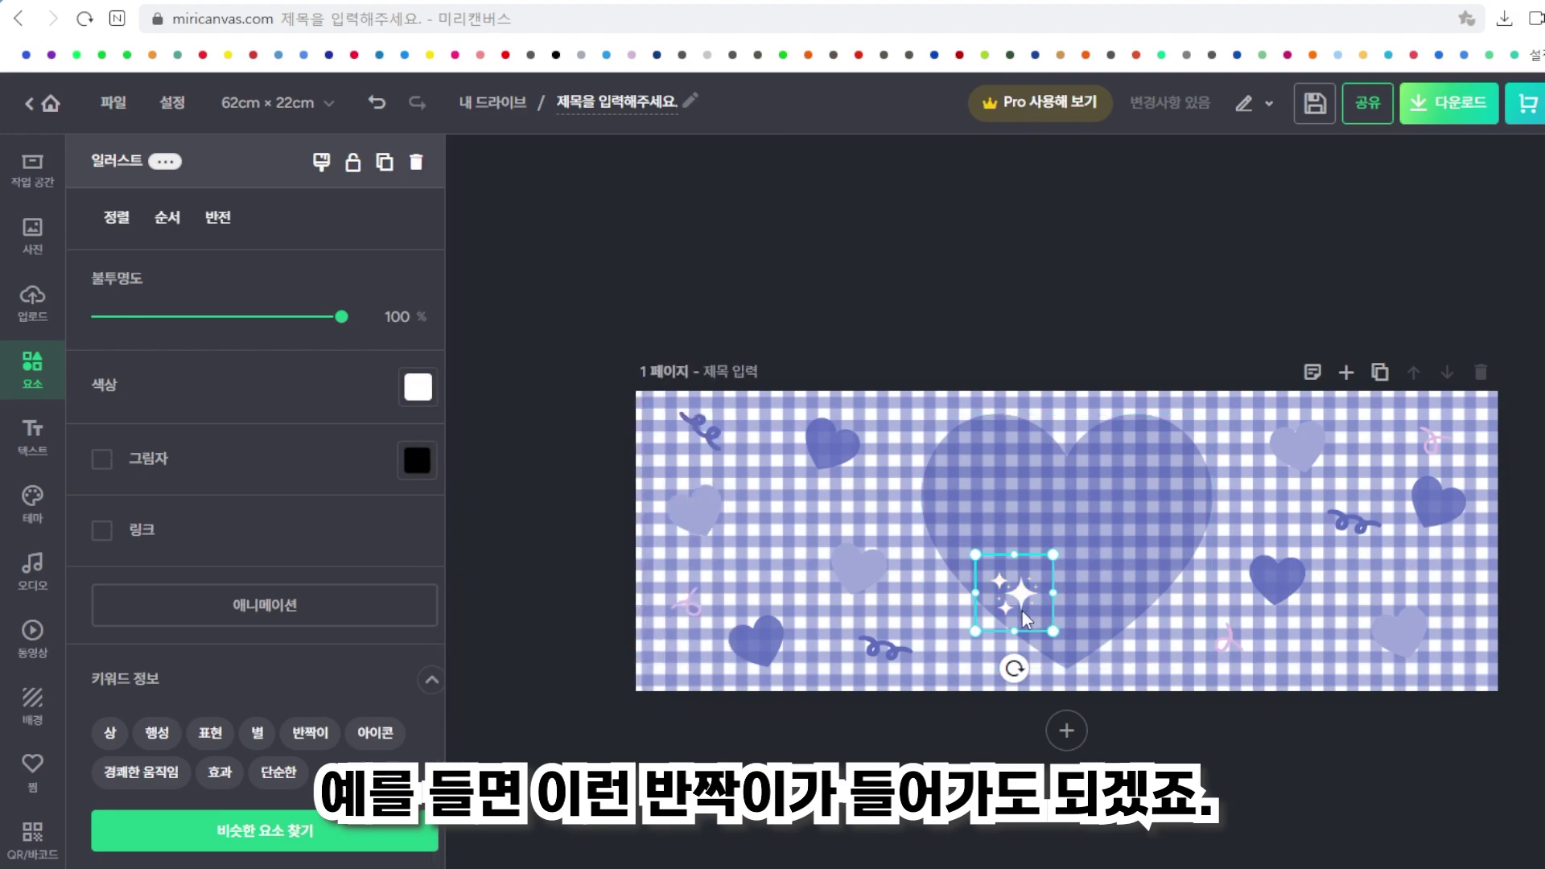
# Move the white sparkle icon to the large heart's upper-right edge and tilt it slightly clockwise.
pyautogui.moveTo(1026, 620); pyautogui.dragTo(1188, 476)
pyautogui.click(932, 285)
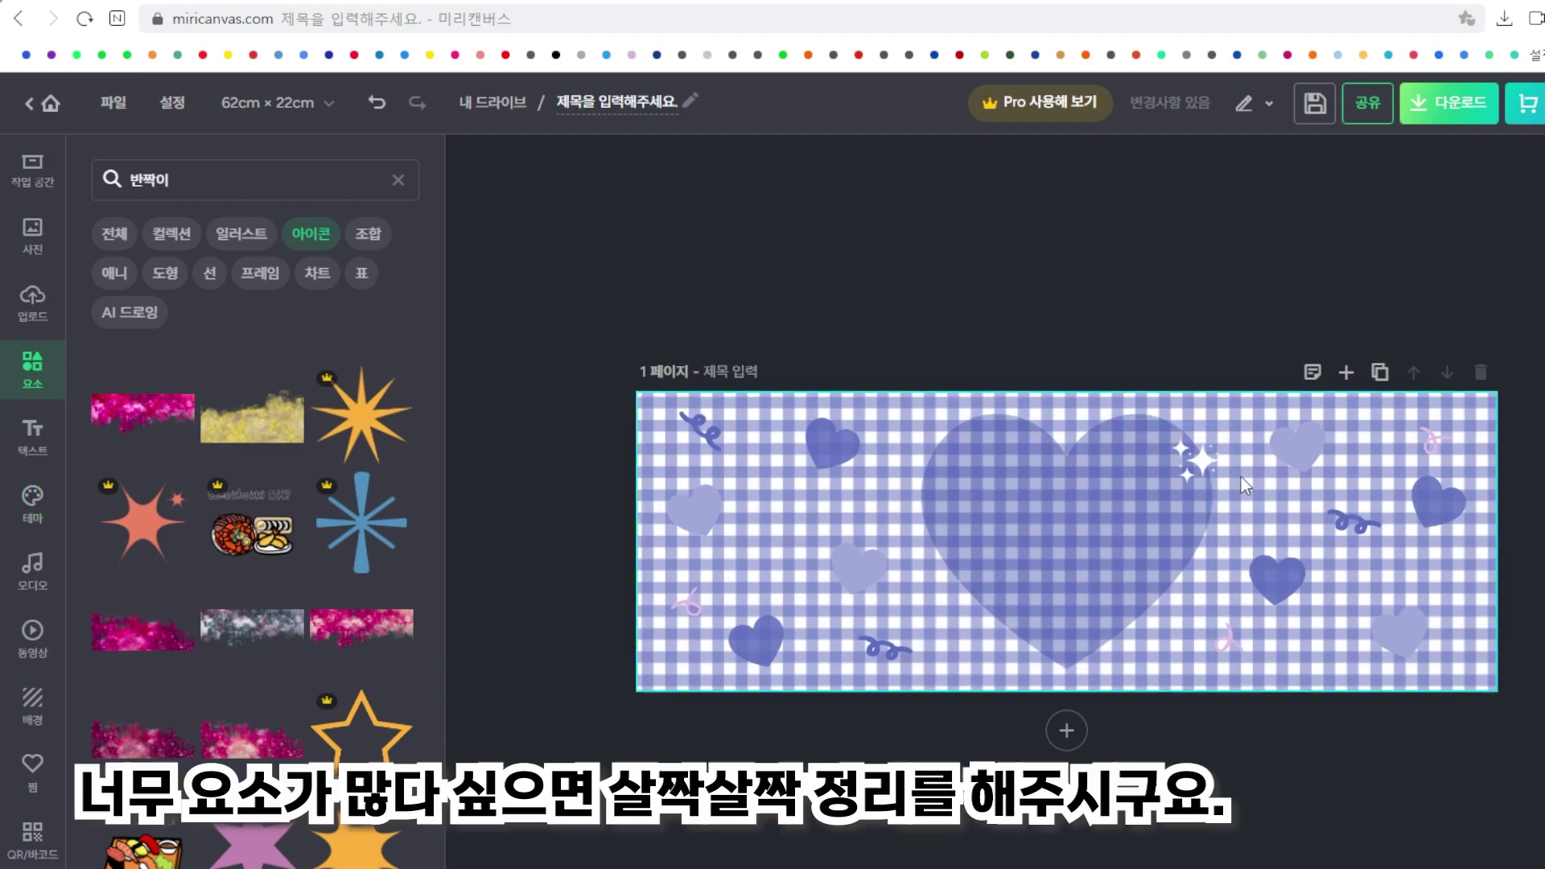
pyautogui.click(1197, 460)
pyautogui.moveTo(1195, 536); pyautogui.dragTo(1176, 530)
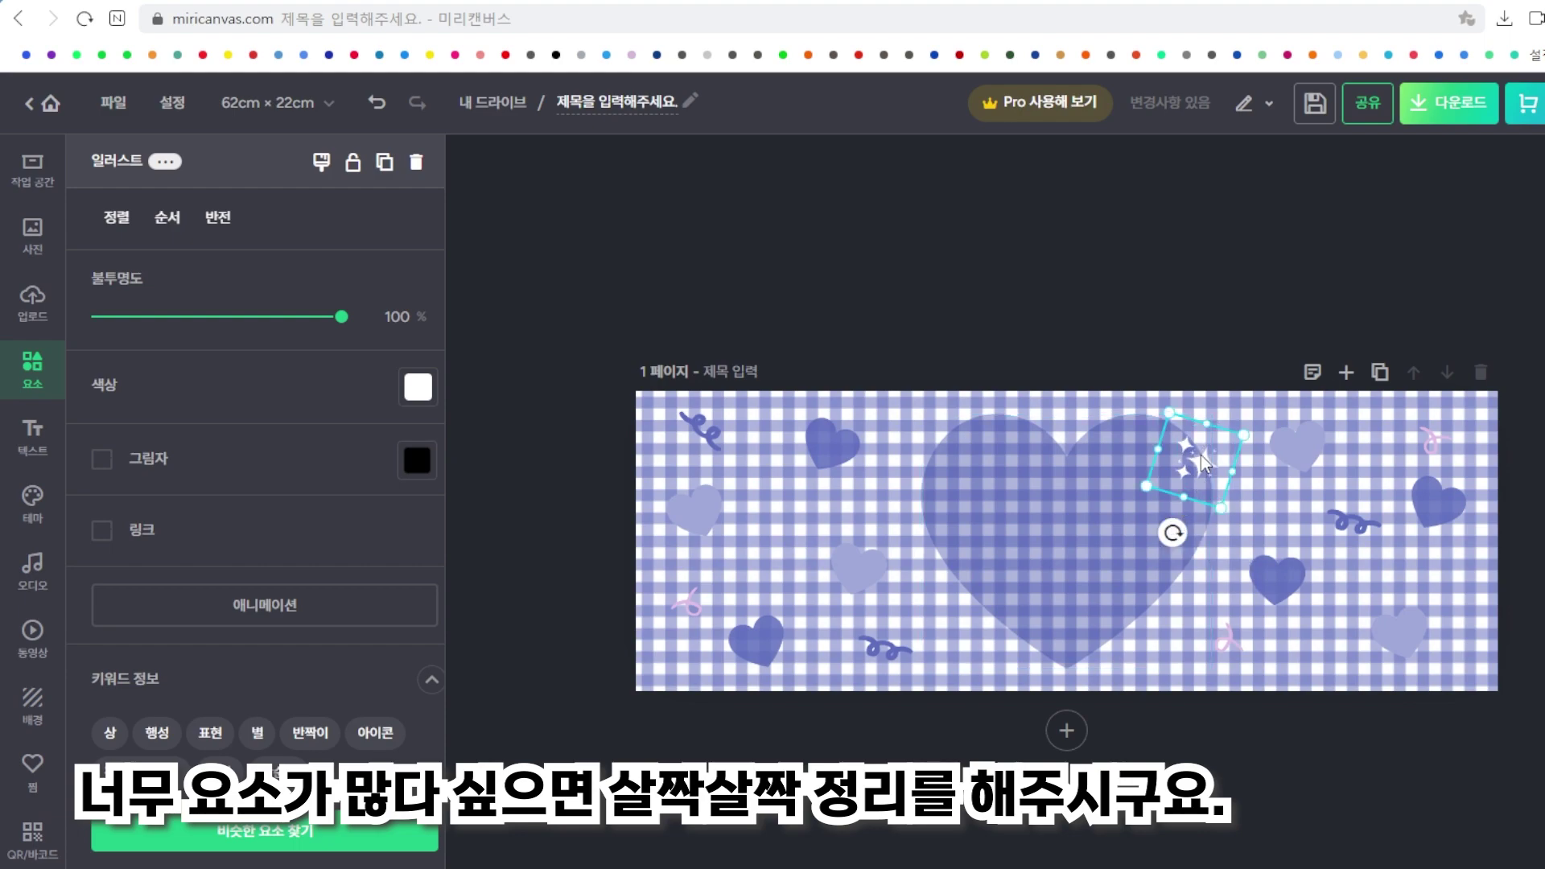
pyautogui.click(877, 309)
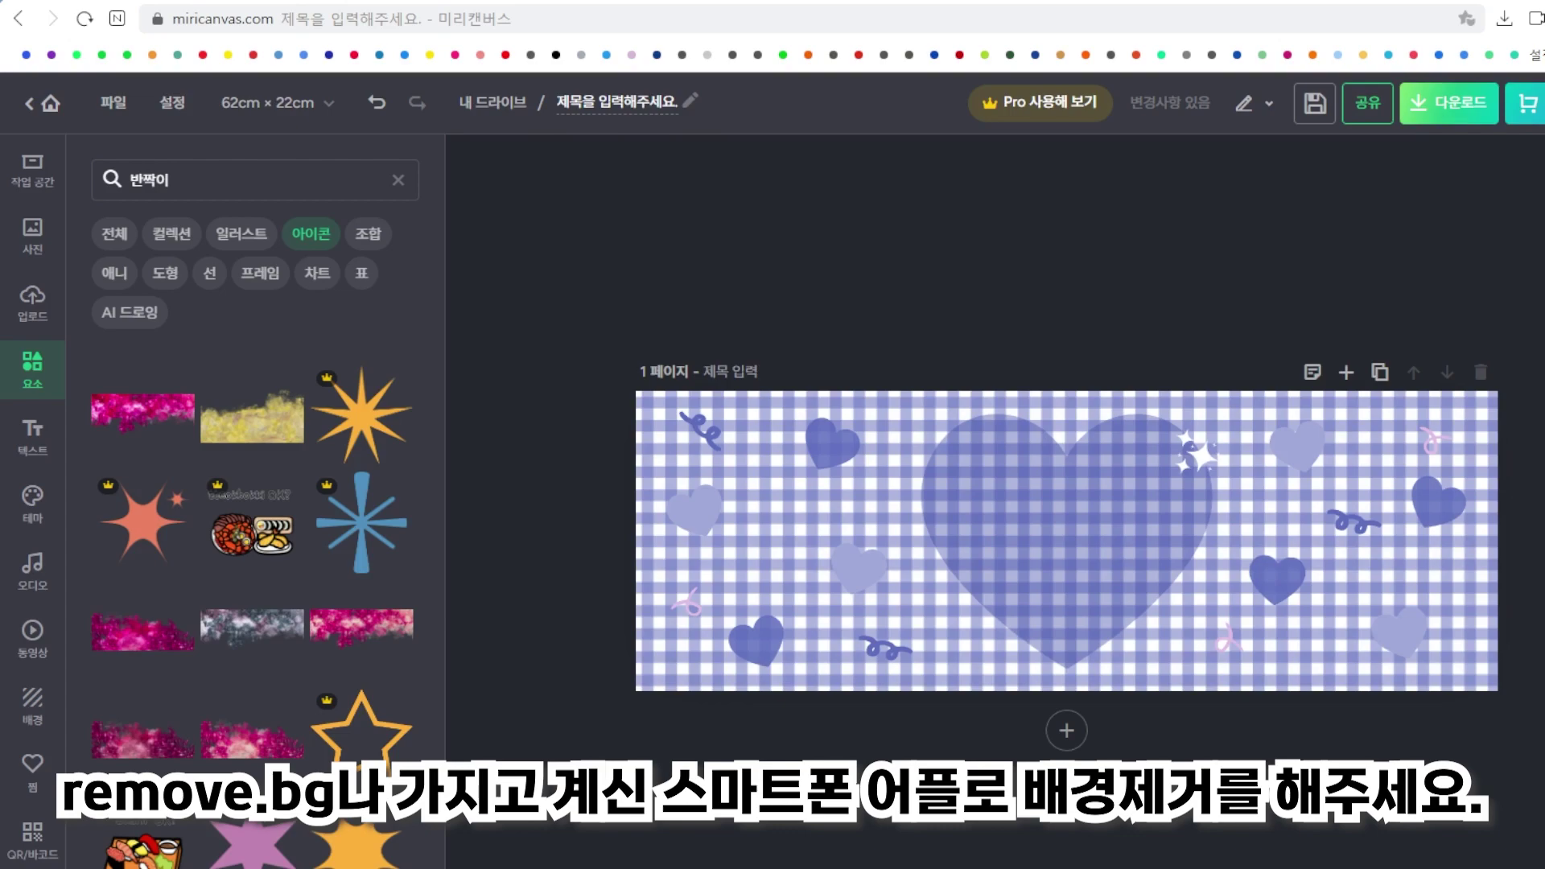
# Upload the background-removed photo 모델.png and add it to the banner.
pyautogui.click(41, 322)
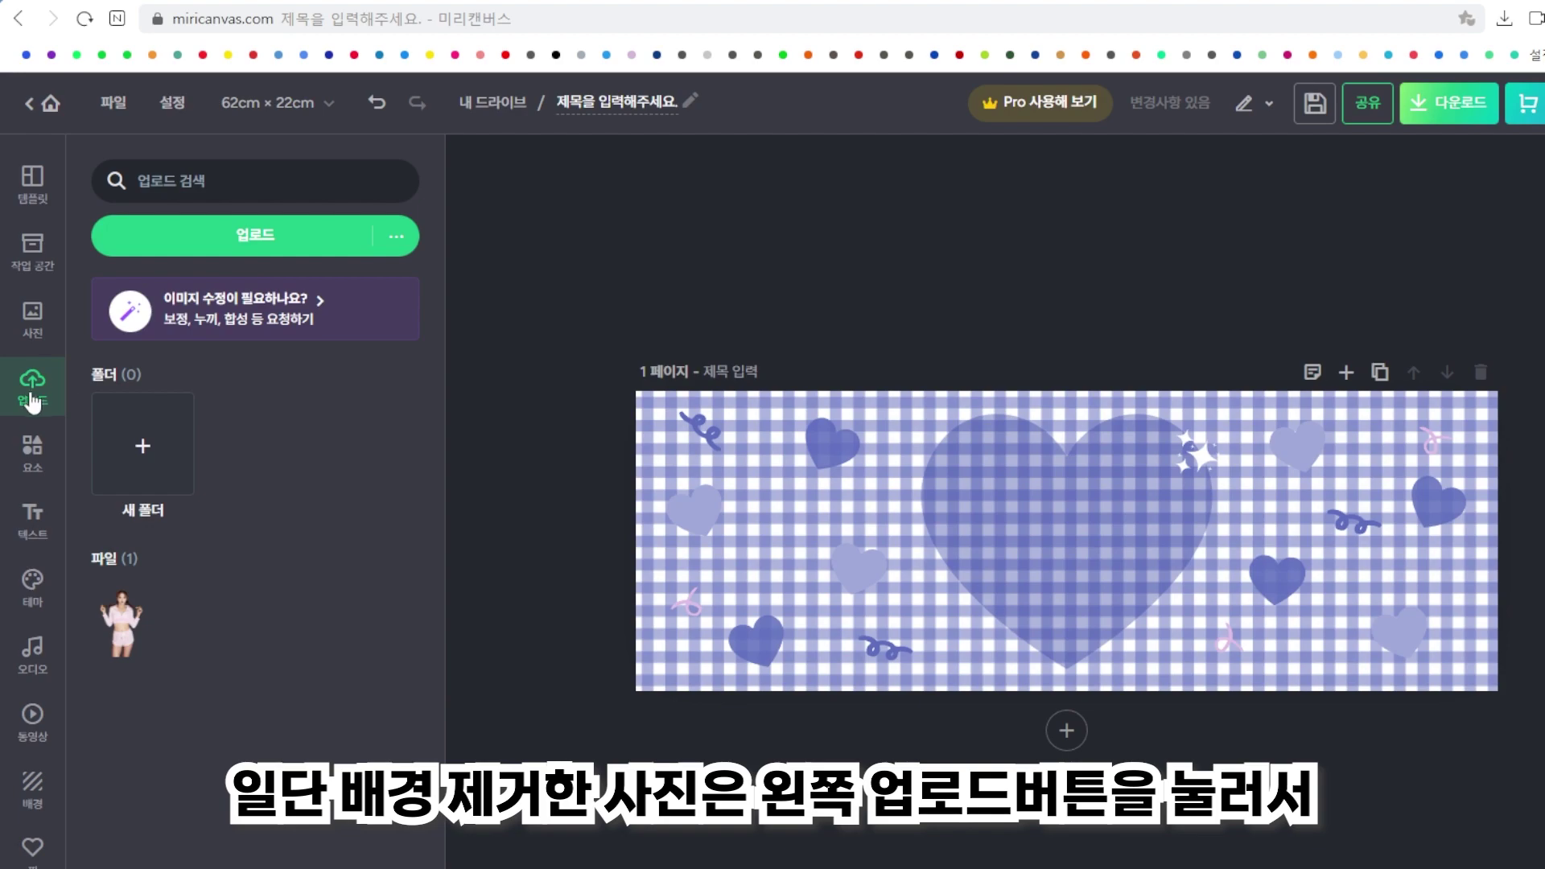
pyautogui.click(259, 240)
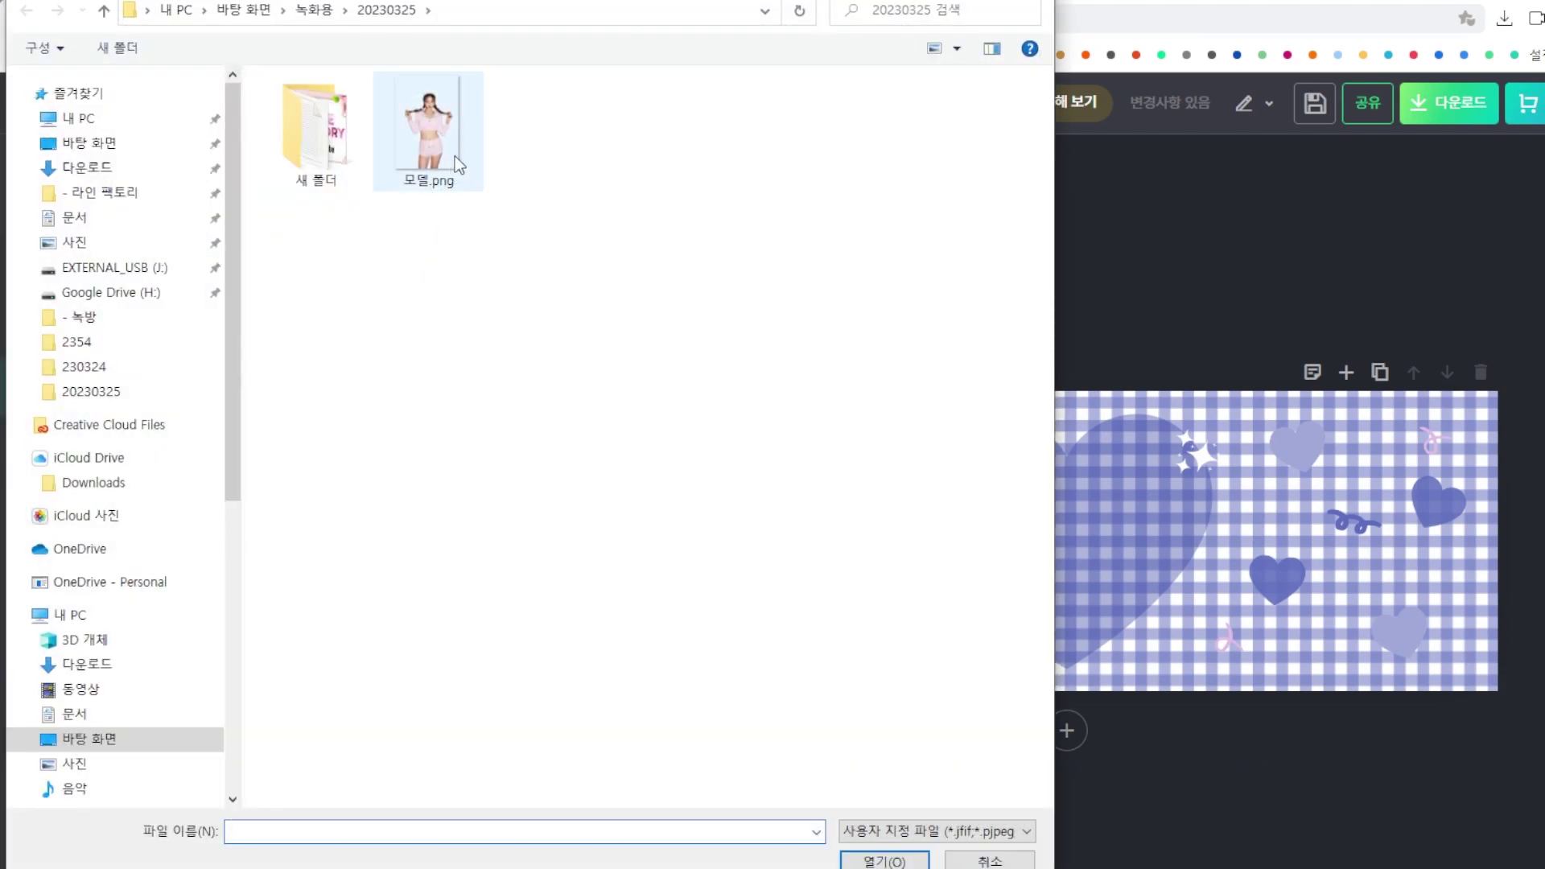
pyautogui.click(456, 152)
pyautogui.doubleClick(455, 151)
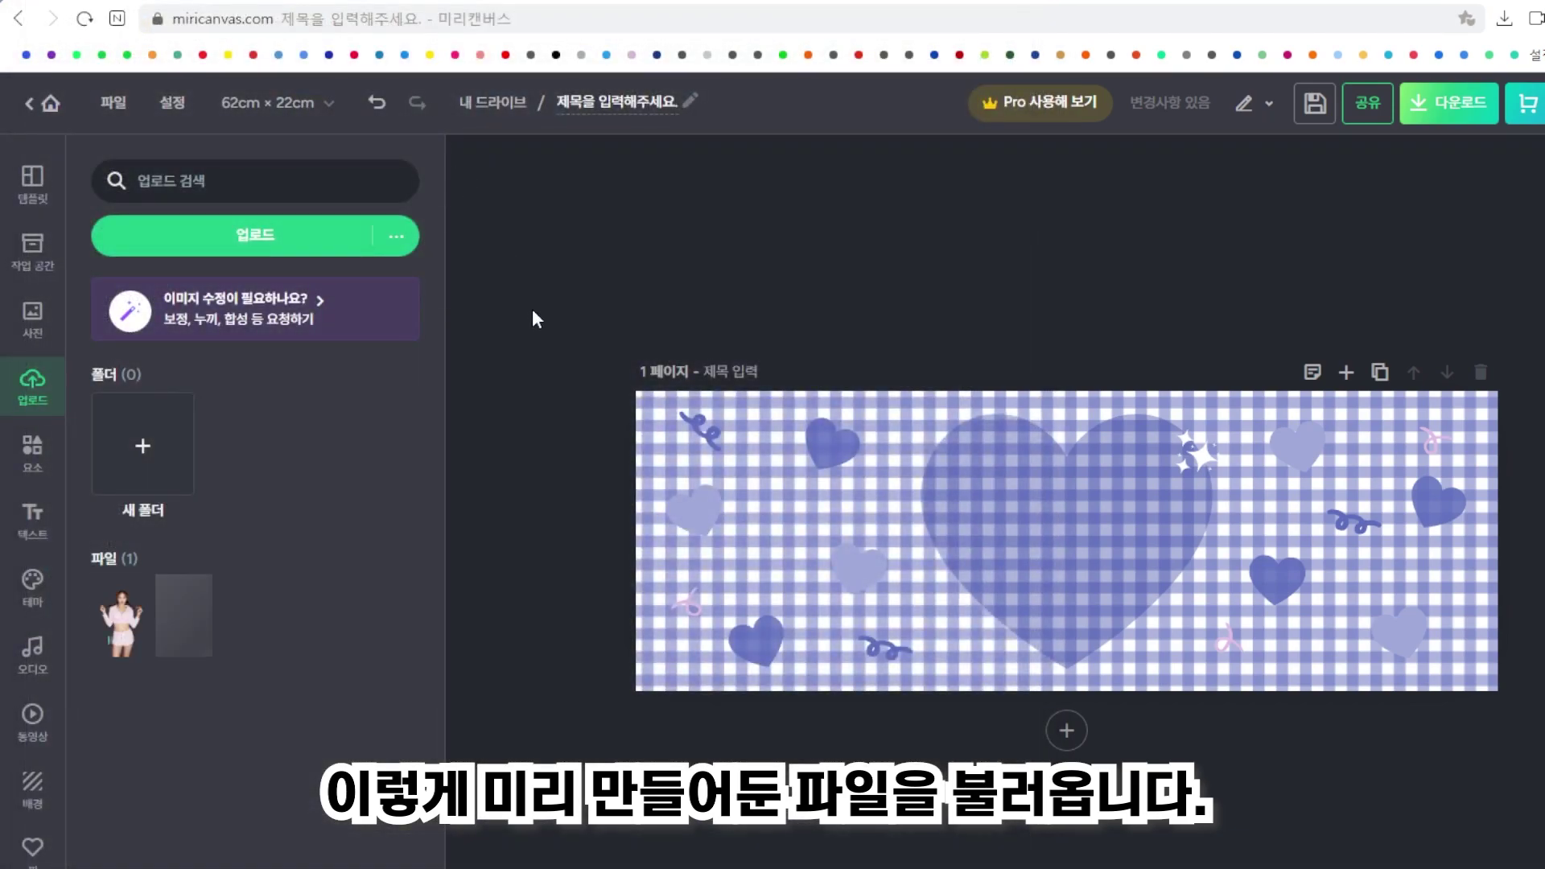
pyautogui.click(187, 616)
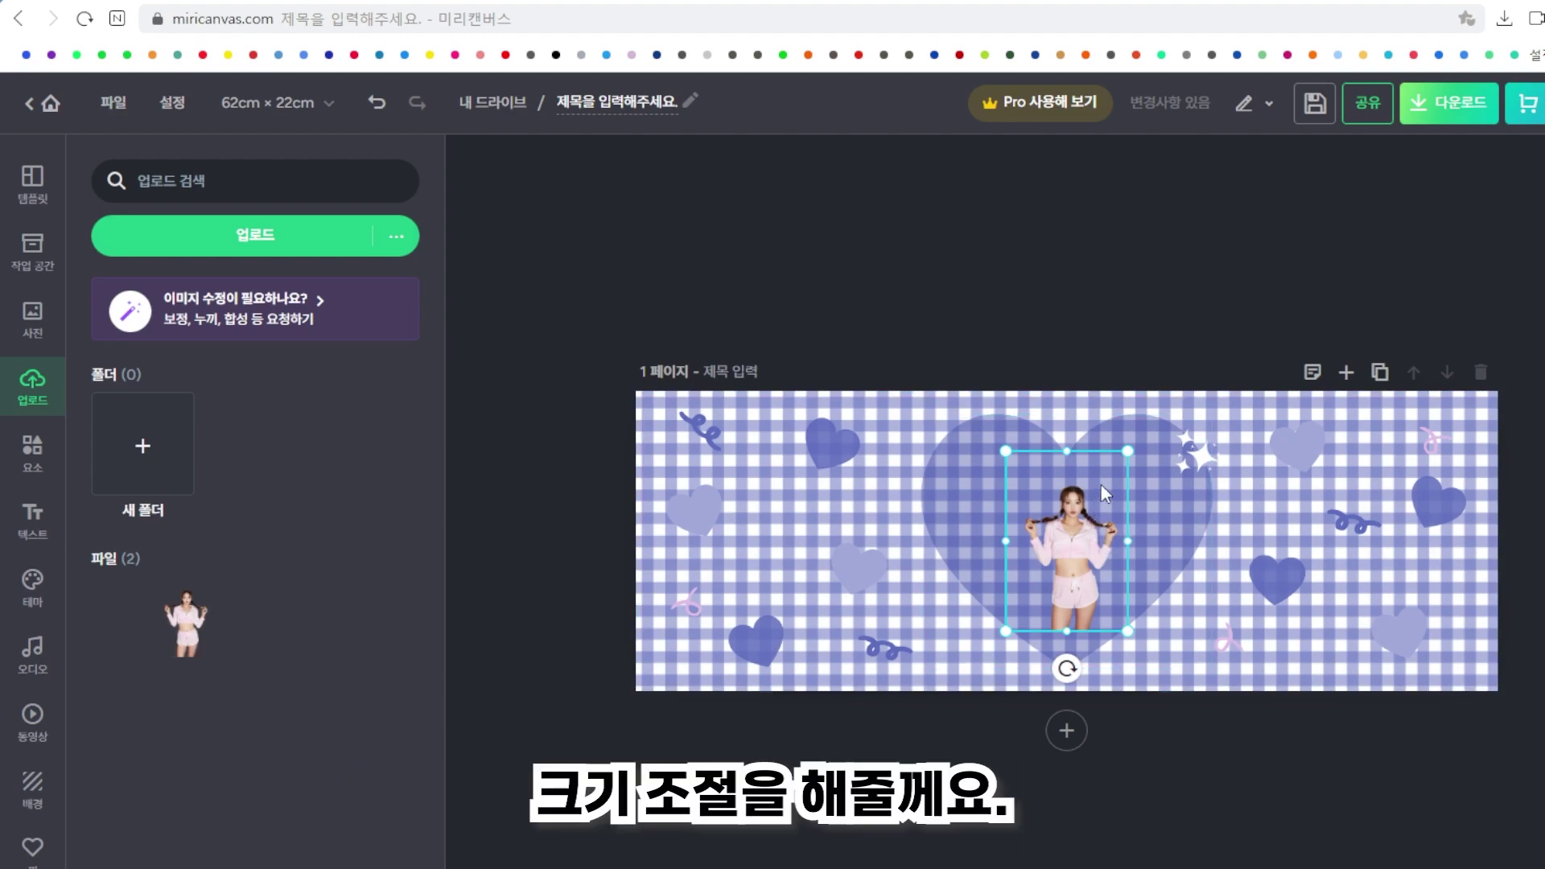
# Enlarge the model photo and centre it over the large heart, with the head just inside the banner's upper edge.
pyautogui.moveTo(1127, 451); pyautogui.dragTo(1260, 251)
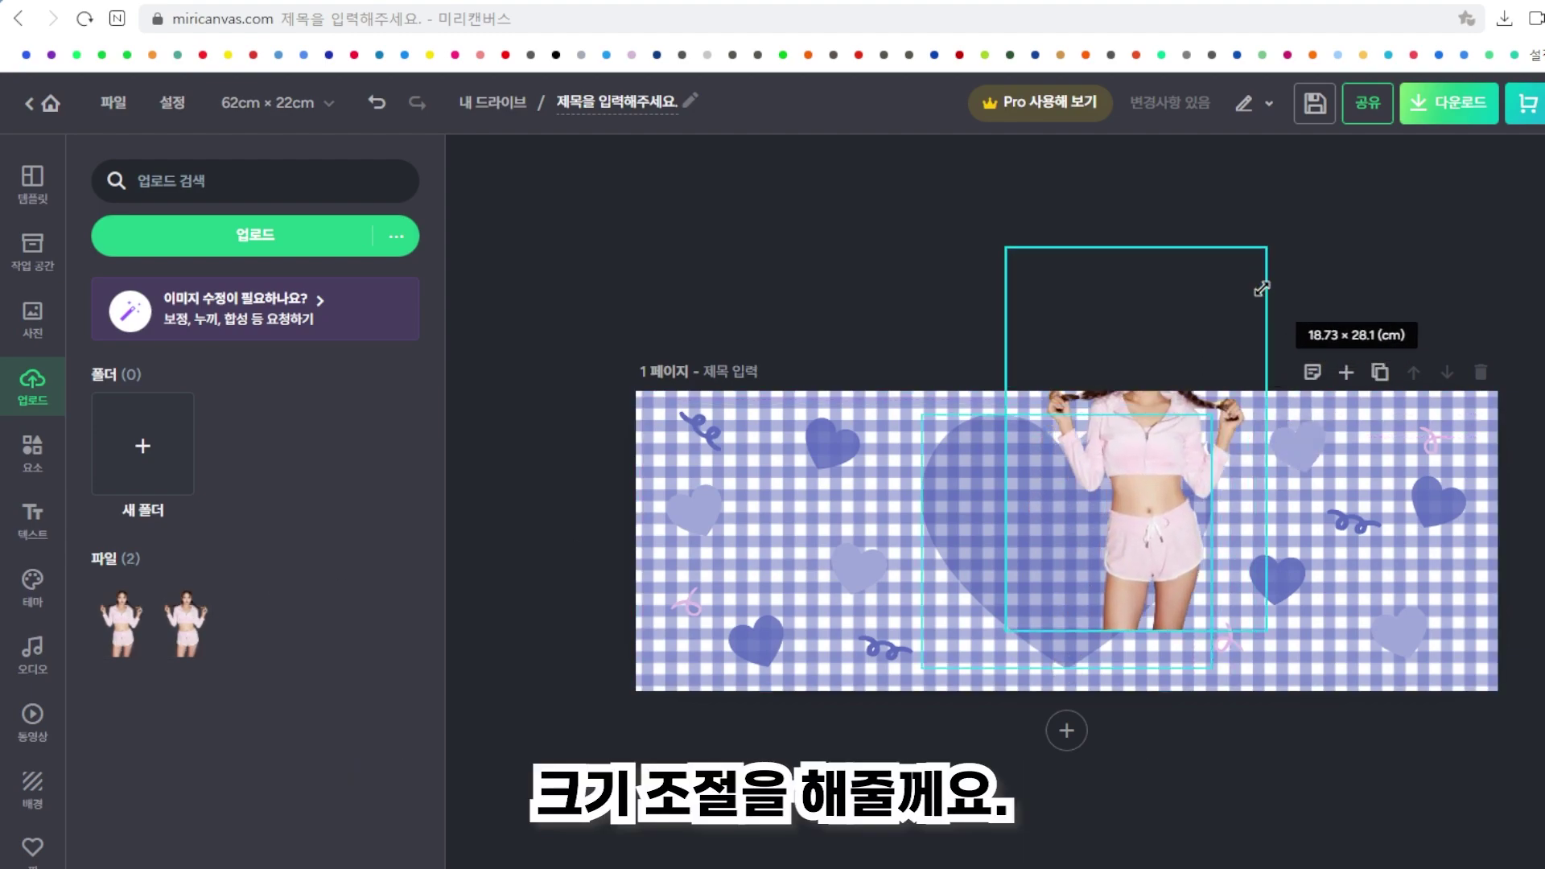
pyautogui.moveTo(1156, 456); pyautogui.dragTo(1089, 571)
pyautogui.moveTo(1192, 358); pyautogui.dragTo(1341, 148)
pyautogui.moveTo(1191, 408); pyautogui.dragTo(1051, 534)
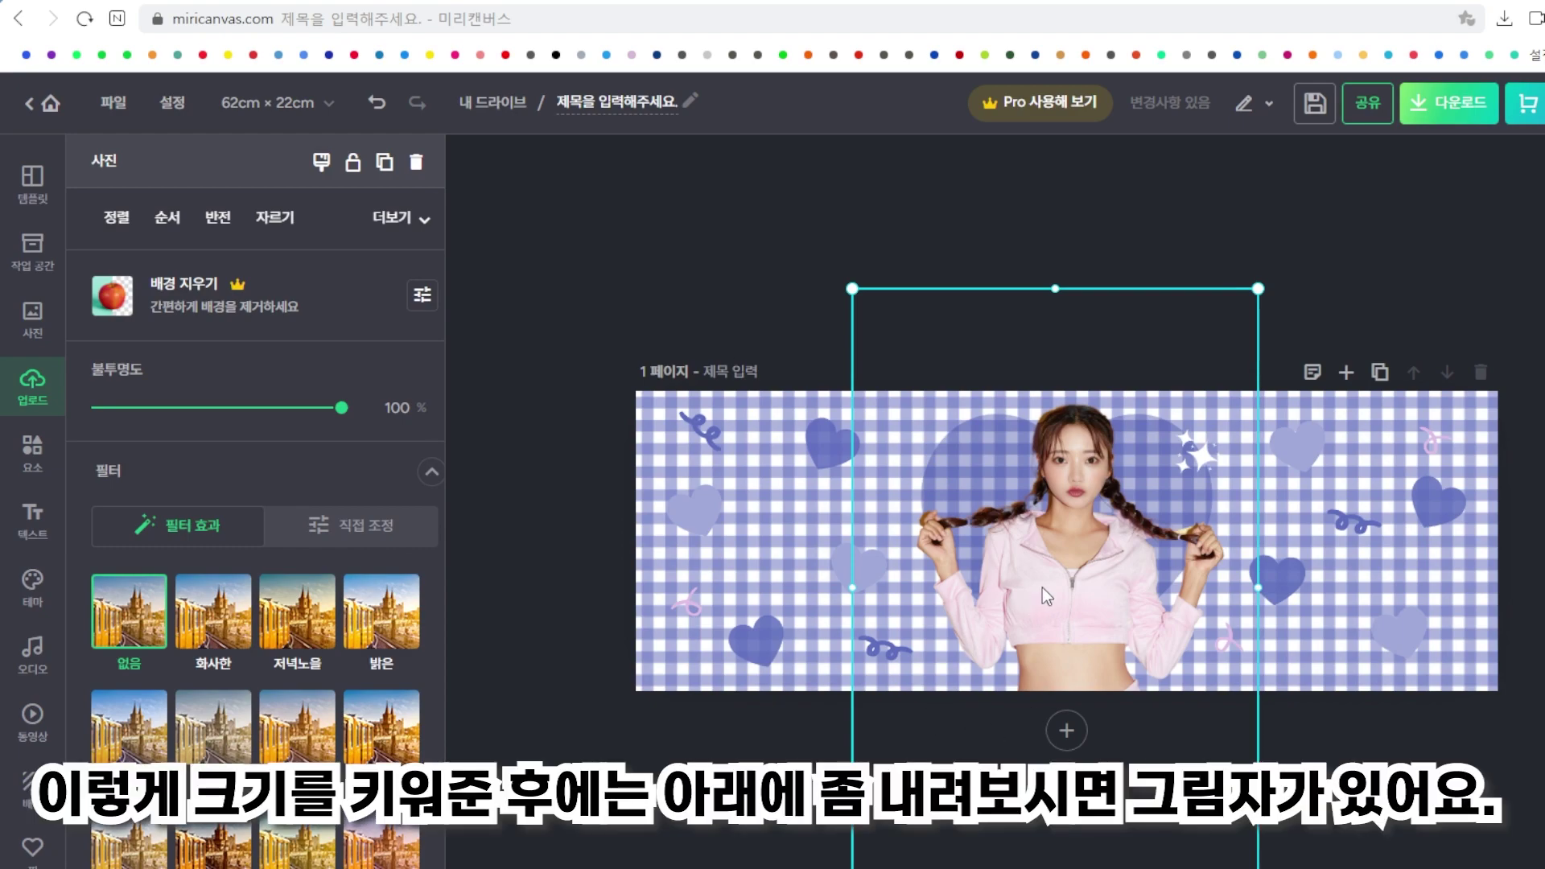
# Turn on the model photo's shadow and colour it white (#FFFFFF).
pyautogui.scroll(-5, 306, 595)
pyautogui.scroll(-2, 301, 604)
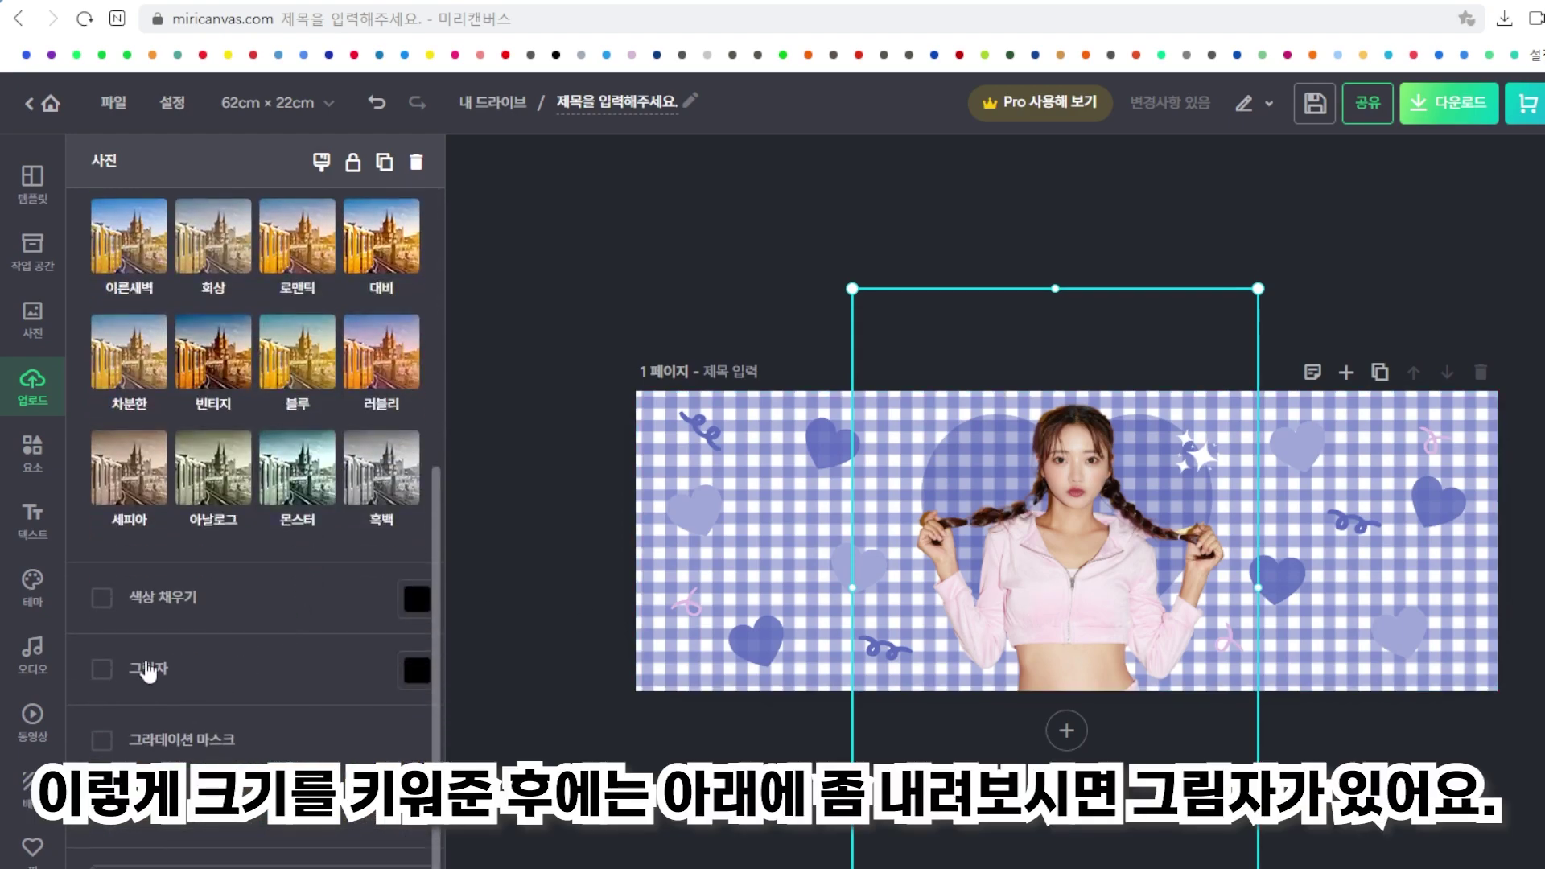
pyautogui.click(102, 669)
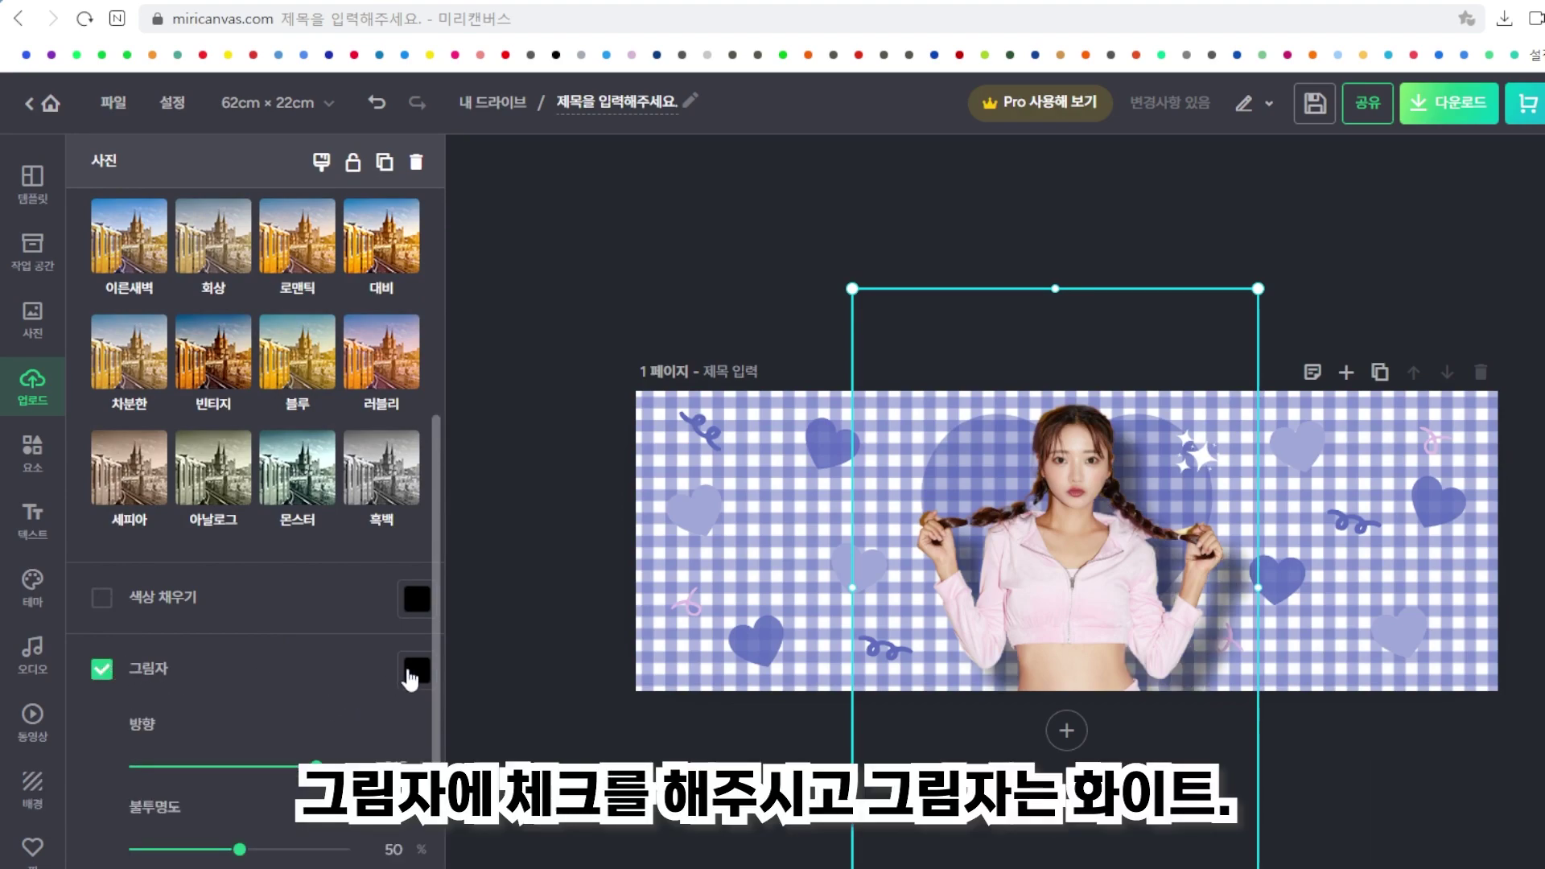
pyautogui.click(412, 675)
pyautogui.click(494, 223)
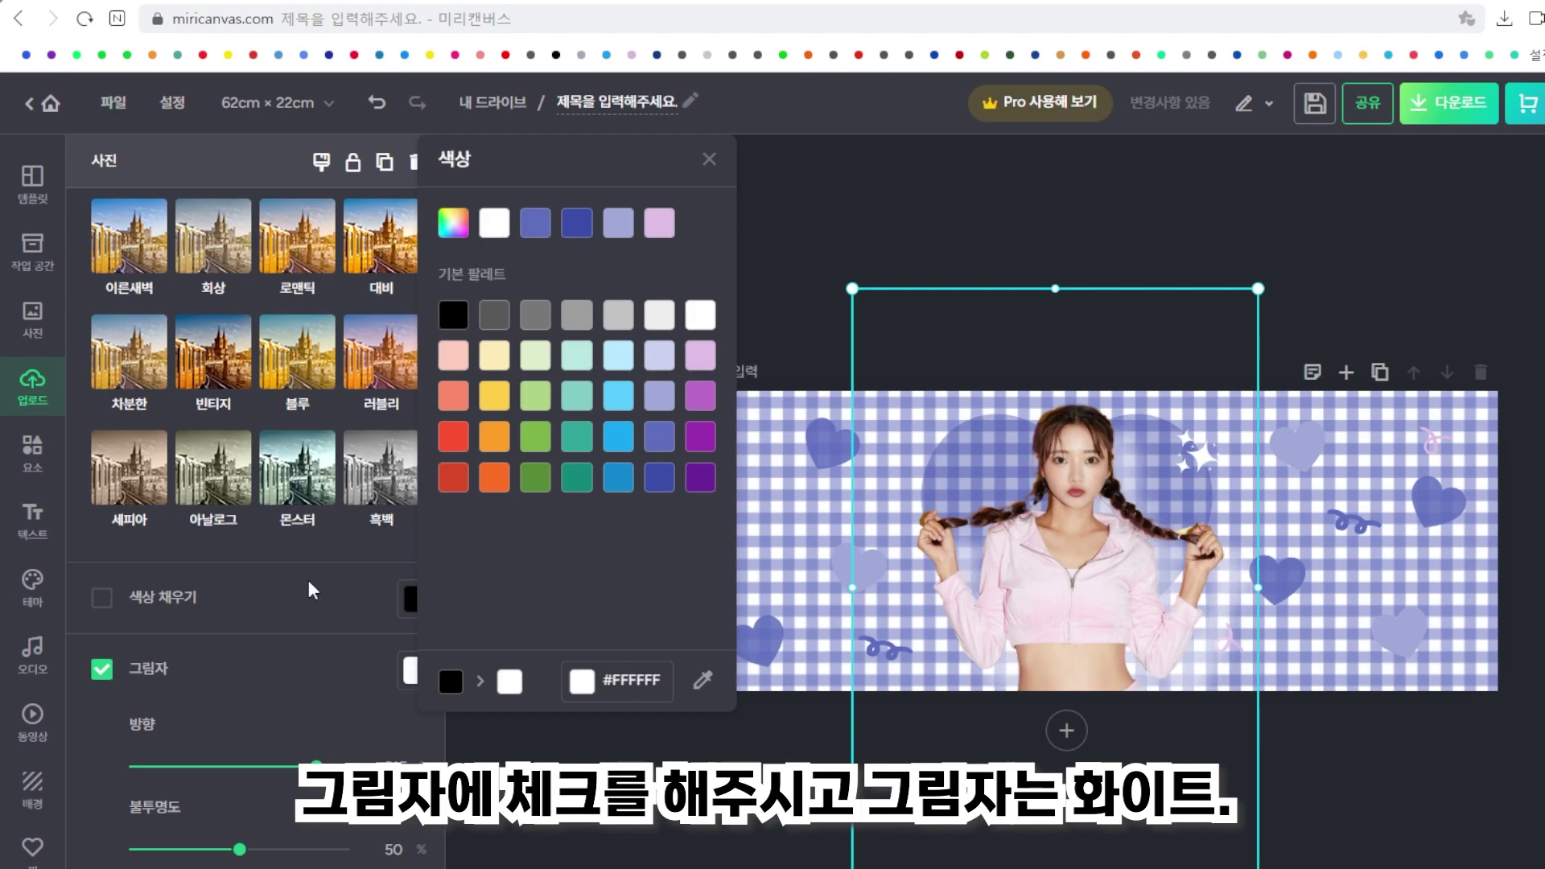
pyautogui.click(297, 685)
# Set the photo shadow's opacity to 100%, direction to 280°, distance to 2 and blur to 5.
pyautogui.moveTo(243, 855); pyautogui.dragTo(343, 852)
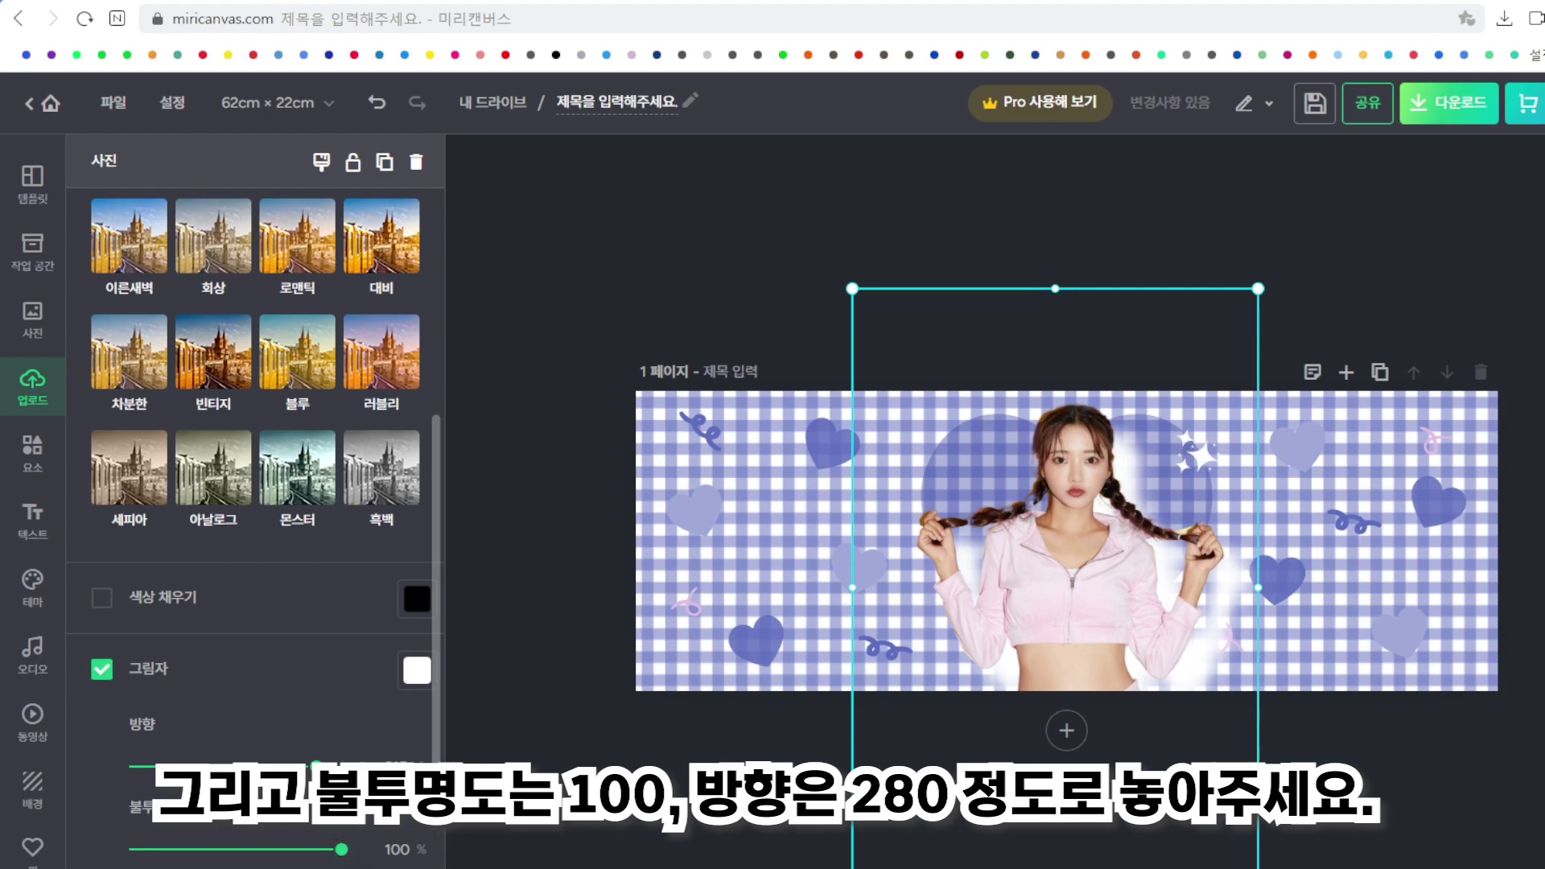
pyautogui.click(400, 763)
pyautogui.write('280')
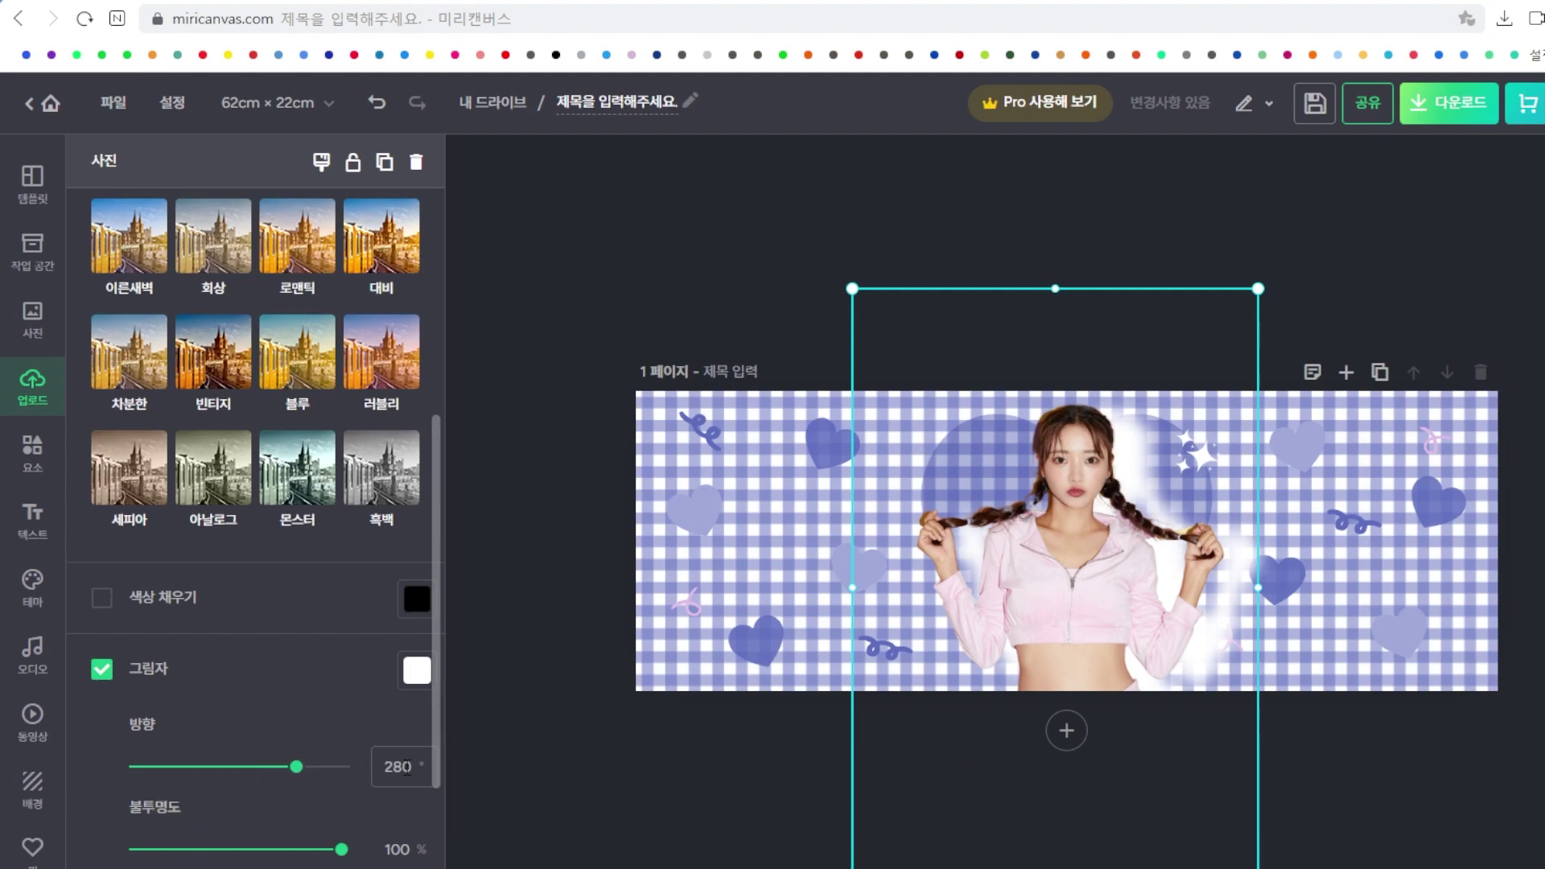
pyautogui.scroll(-3, 249, 515)
pyautogui.scroll(-1, 250, 523)
pyautogui.click(392, 686)
pyautogui.write('2')
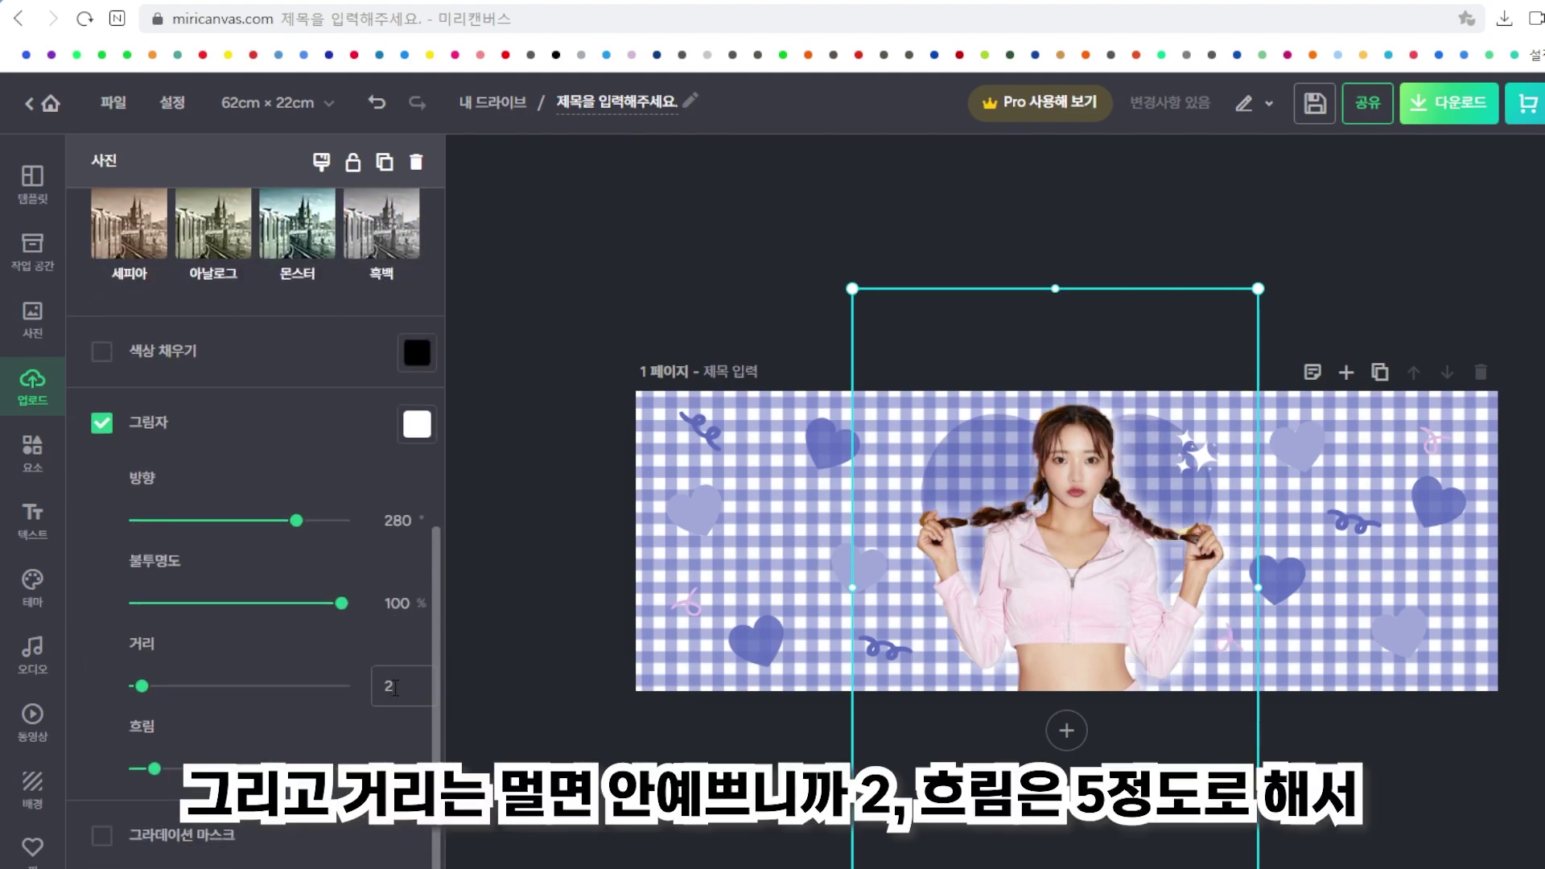
pyautogui.click(394, 755)
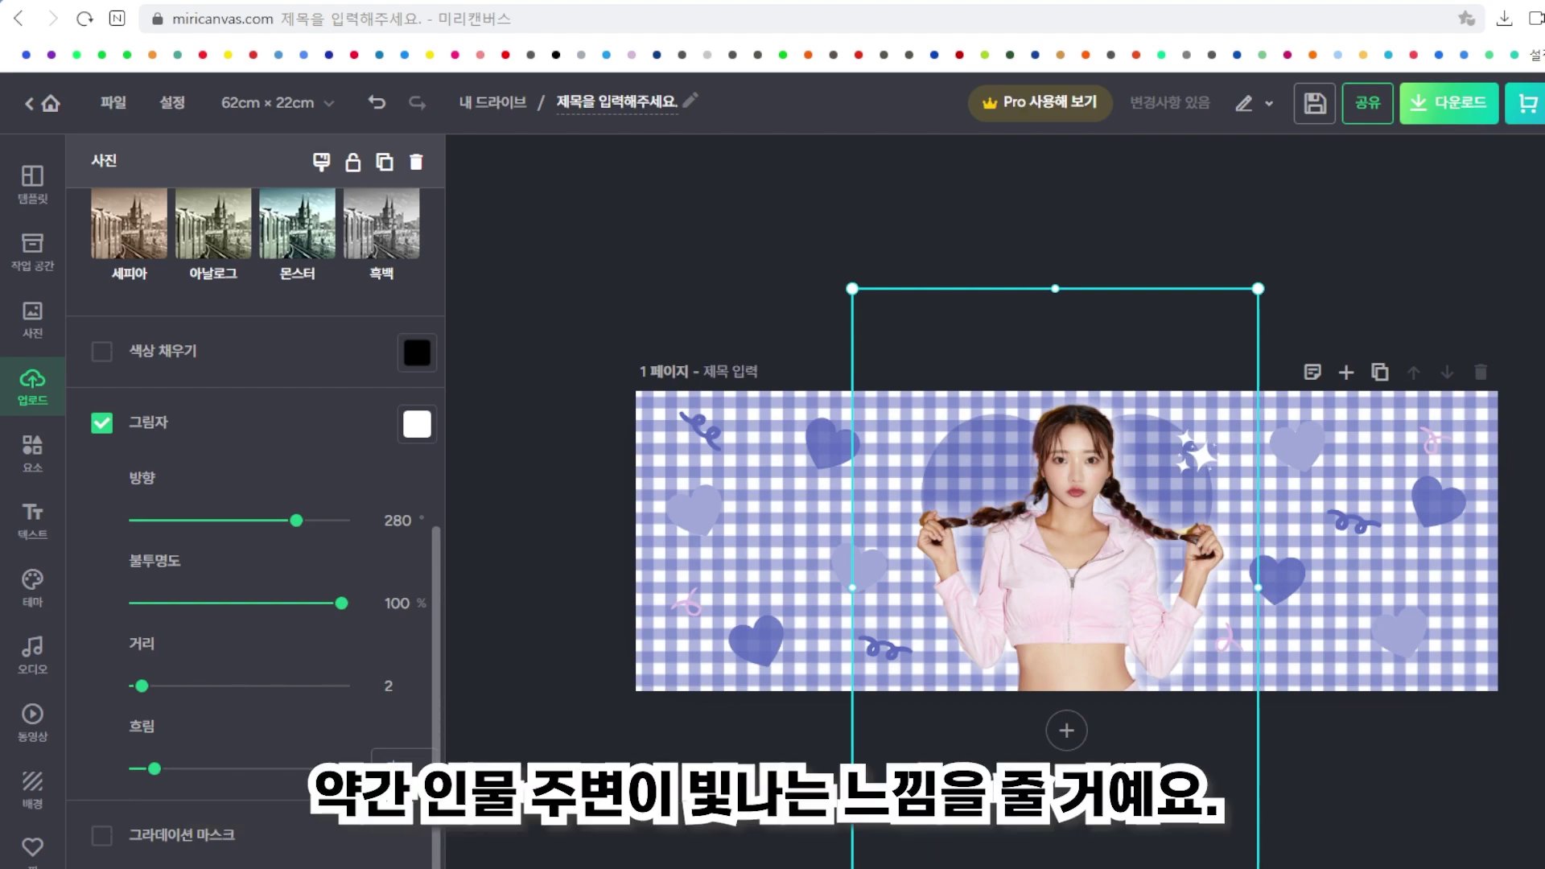
pyautogui.click(774, 311)
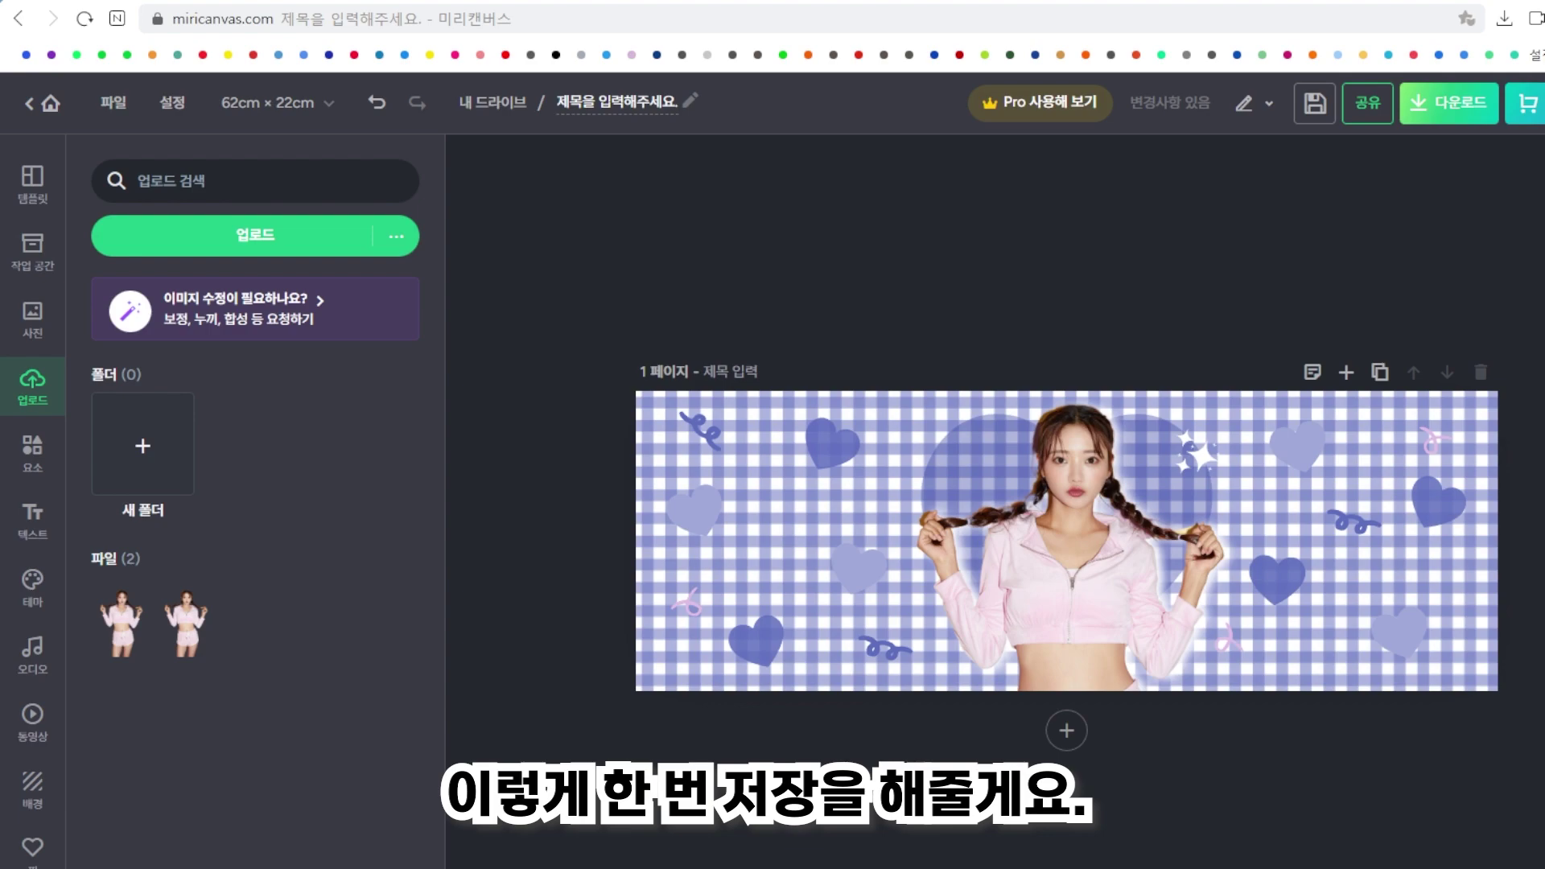
# Download the banner for print as a JPG, then close the progress window and the preview of the exported image.
pyautogui.click(1452, 127)
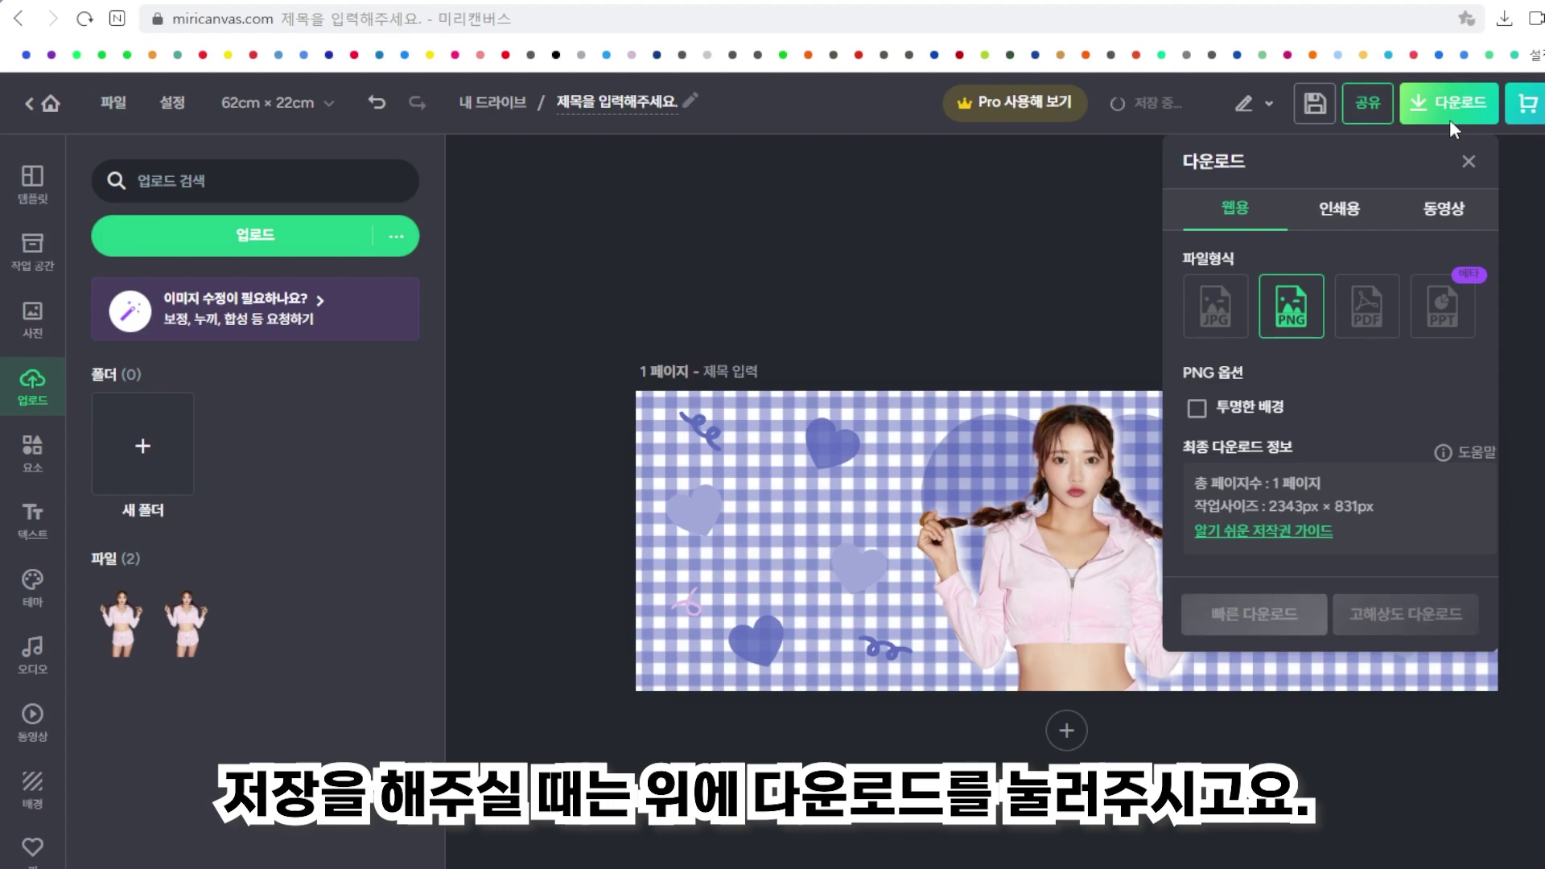
pyautogui.click(1354, 216)
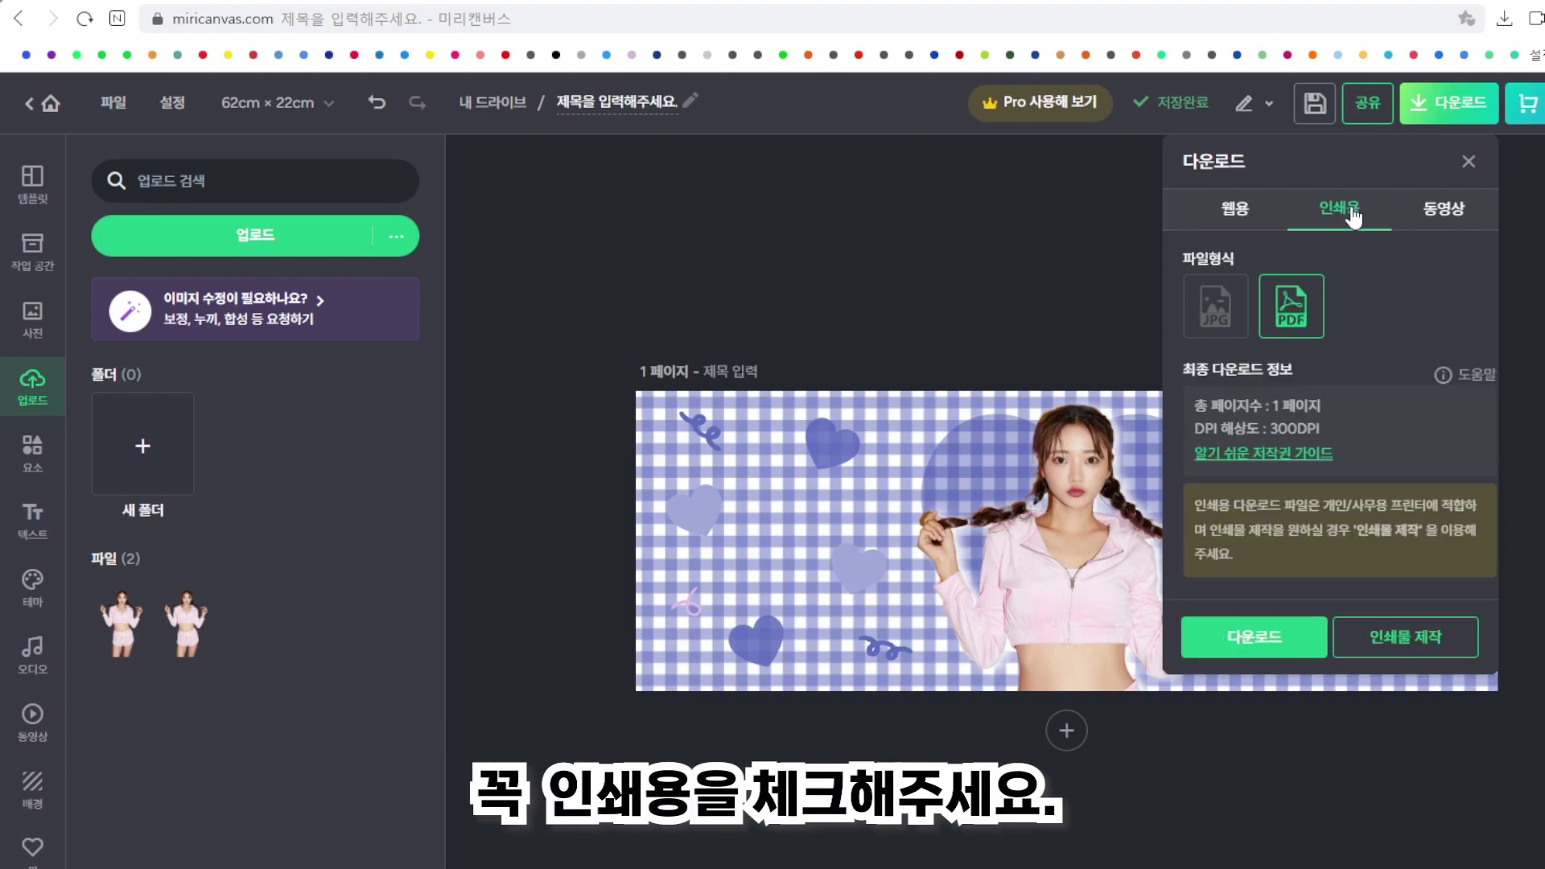
pyautogui.click(1231, 316)
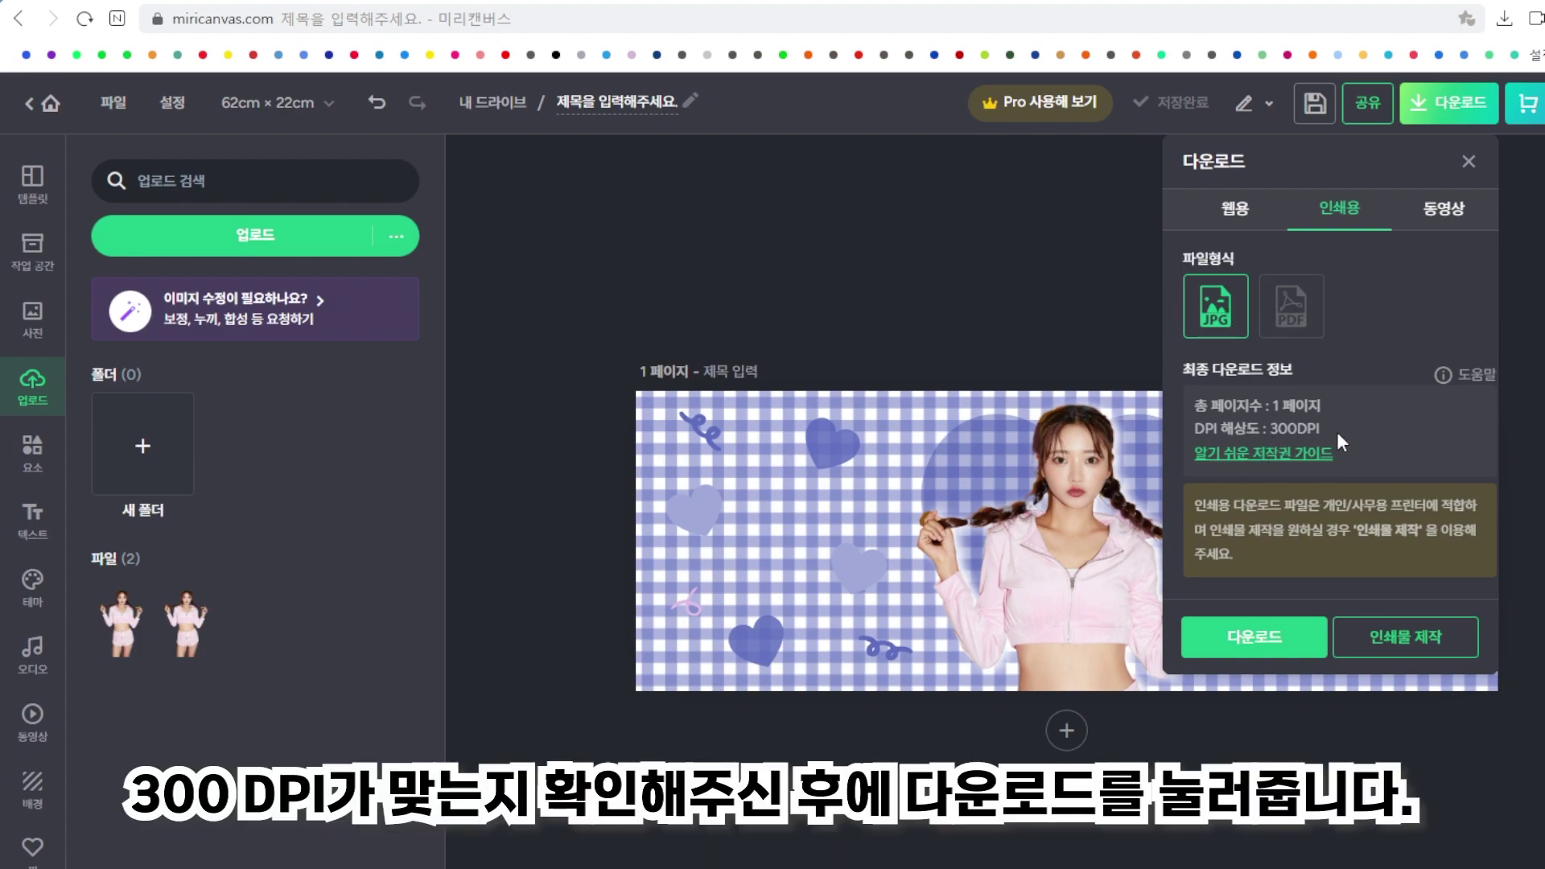
pyautogui.click(1249, 640)
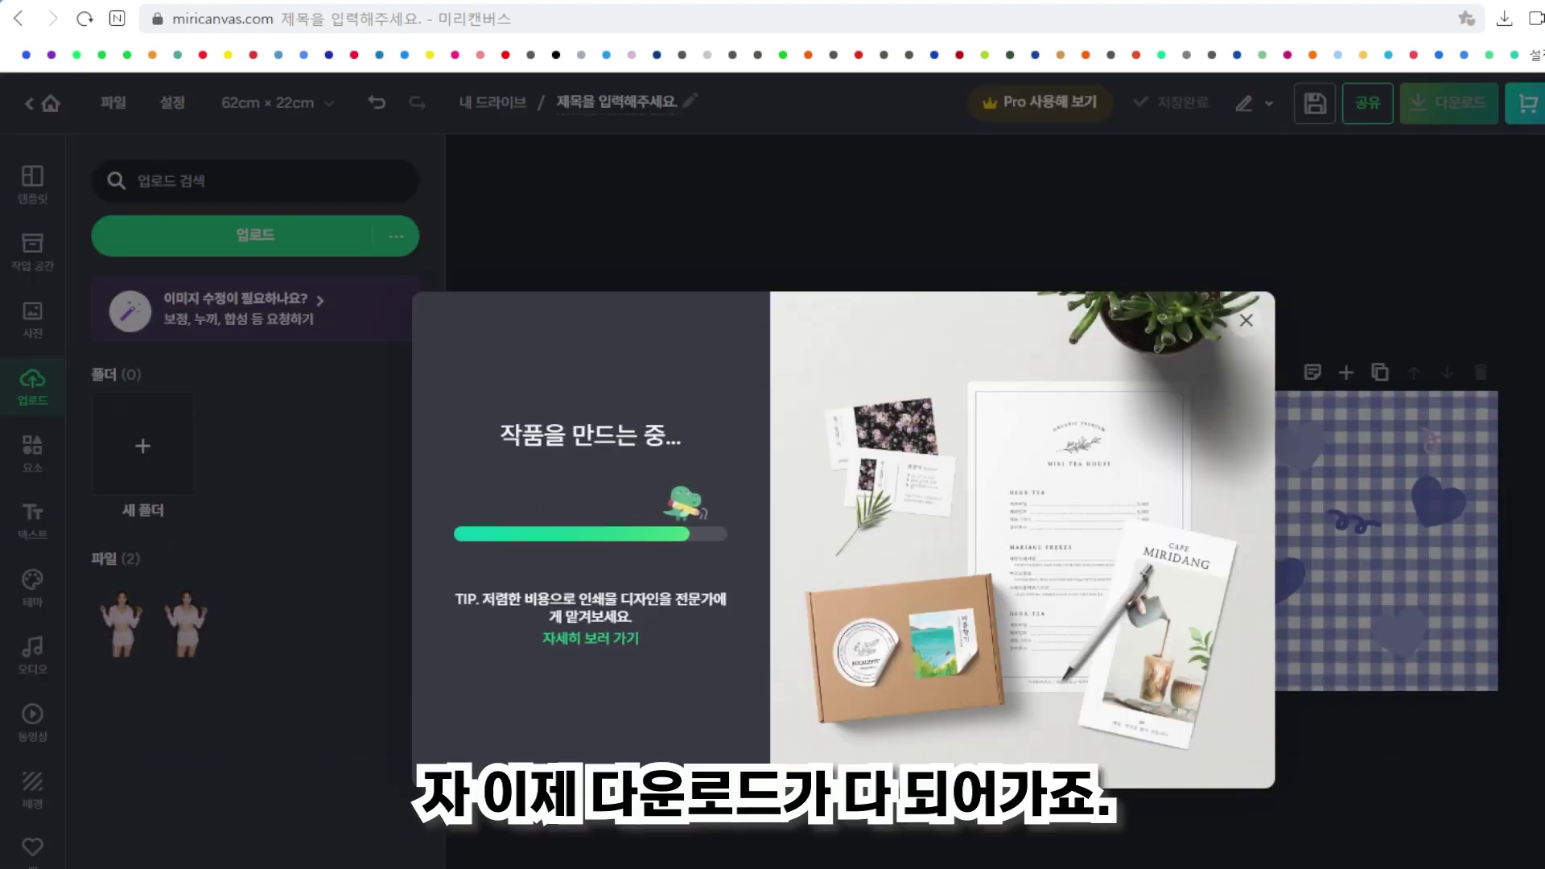
pyautogui.click(1246, 320)
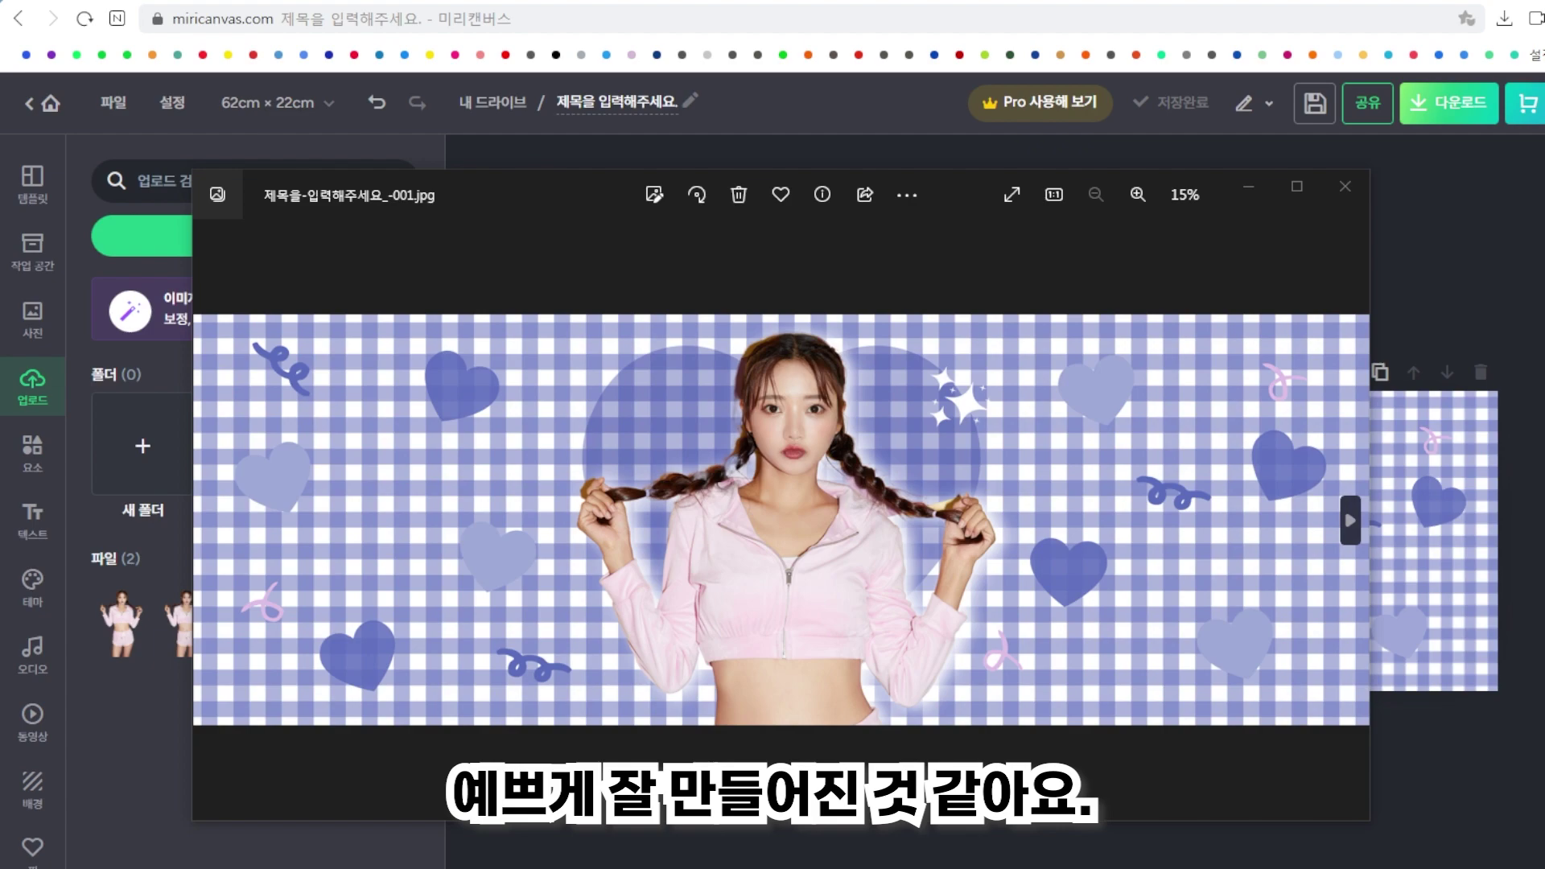
pyautogui.click(1345, 186)
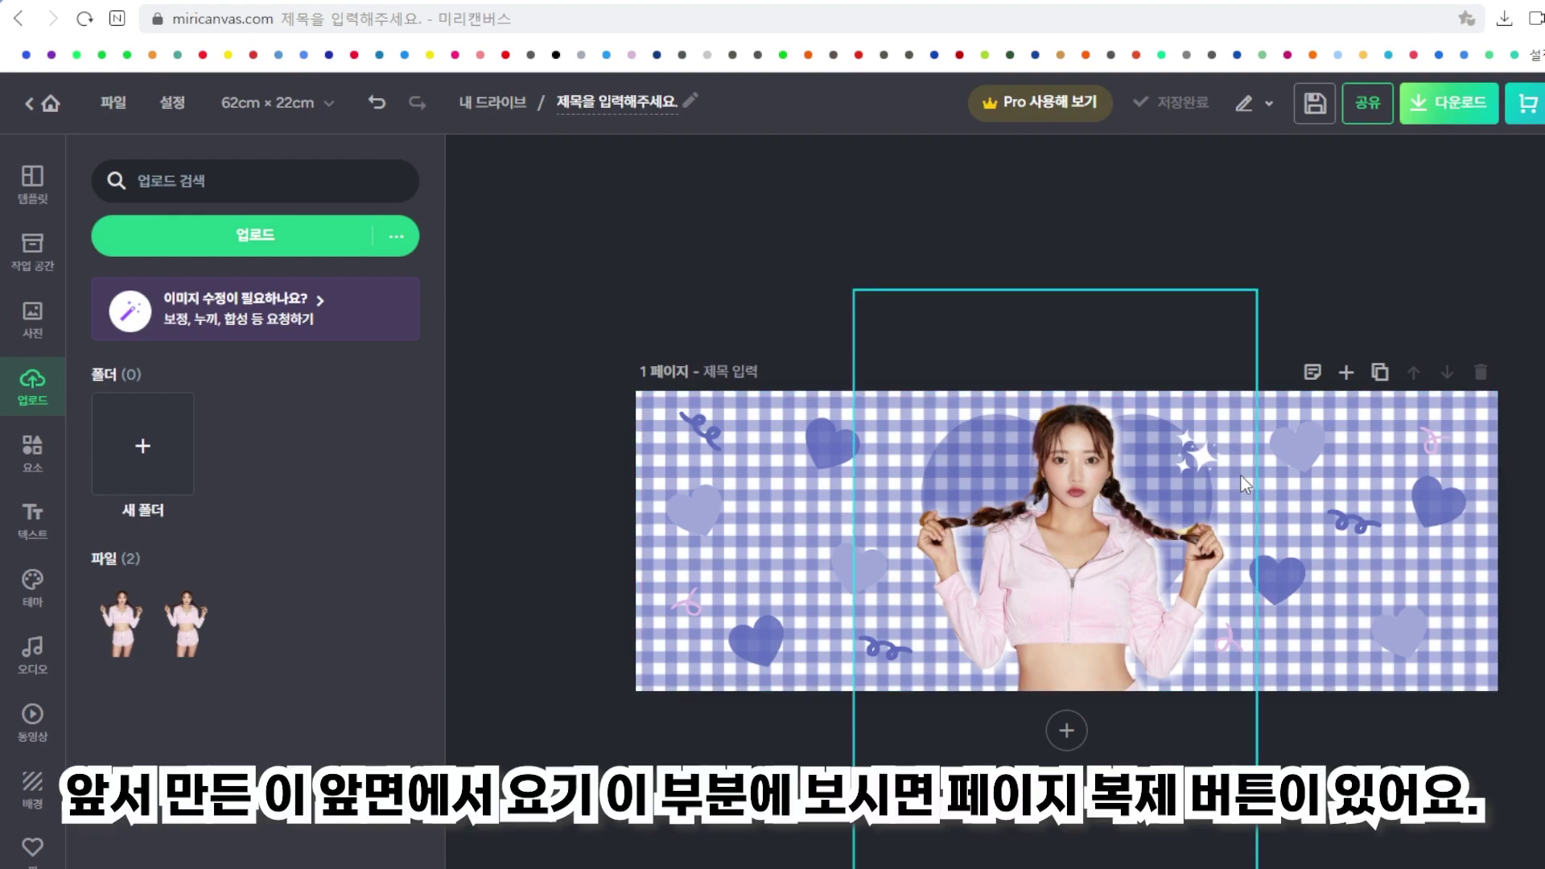
# Duplicate the banner page and delete the model photo from the copy.
pyautogui.click(1379, 373)
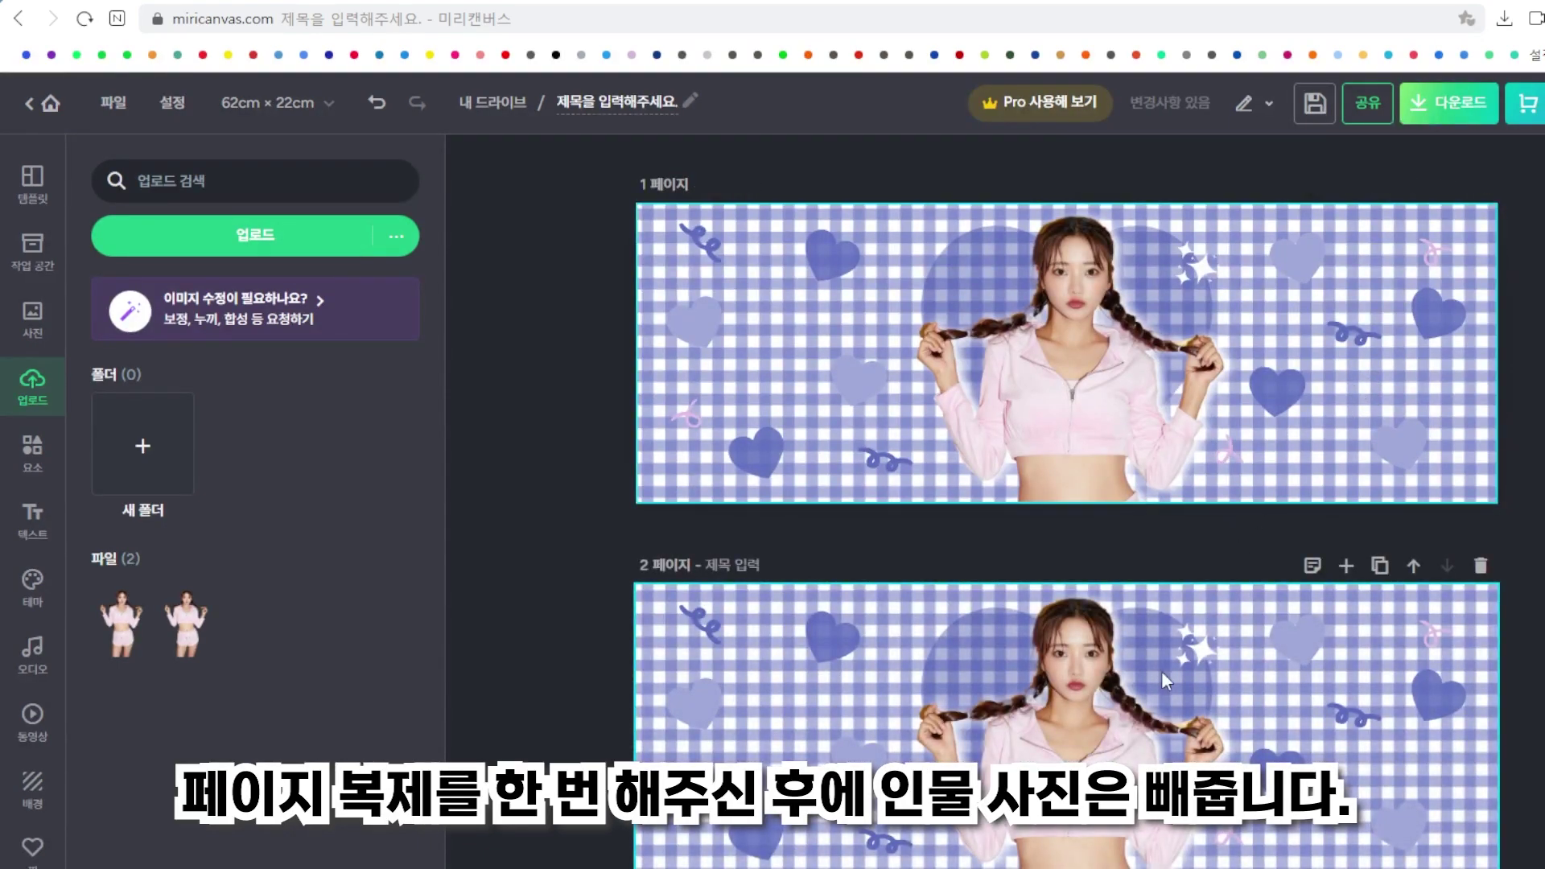
pyautogui.click(1088, 743)
pyautogui.press('Delete')
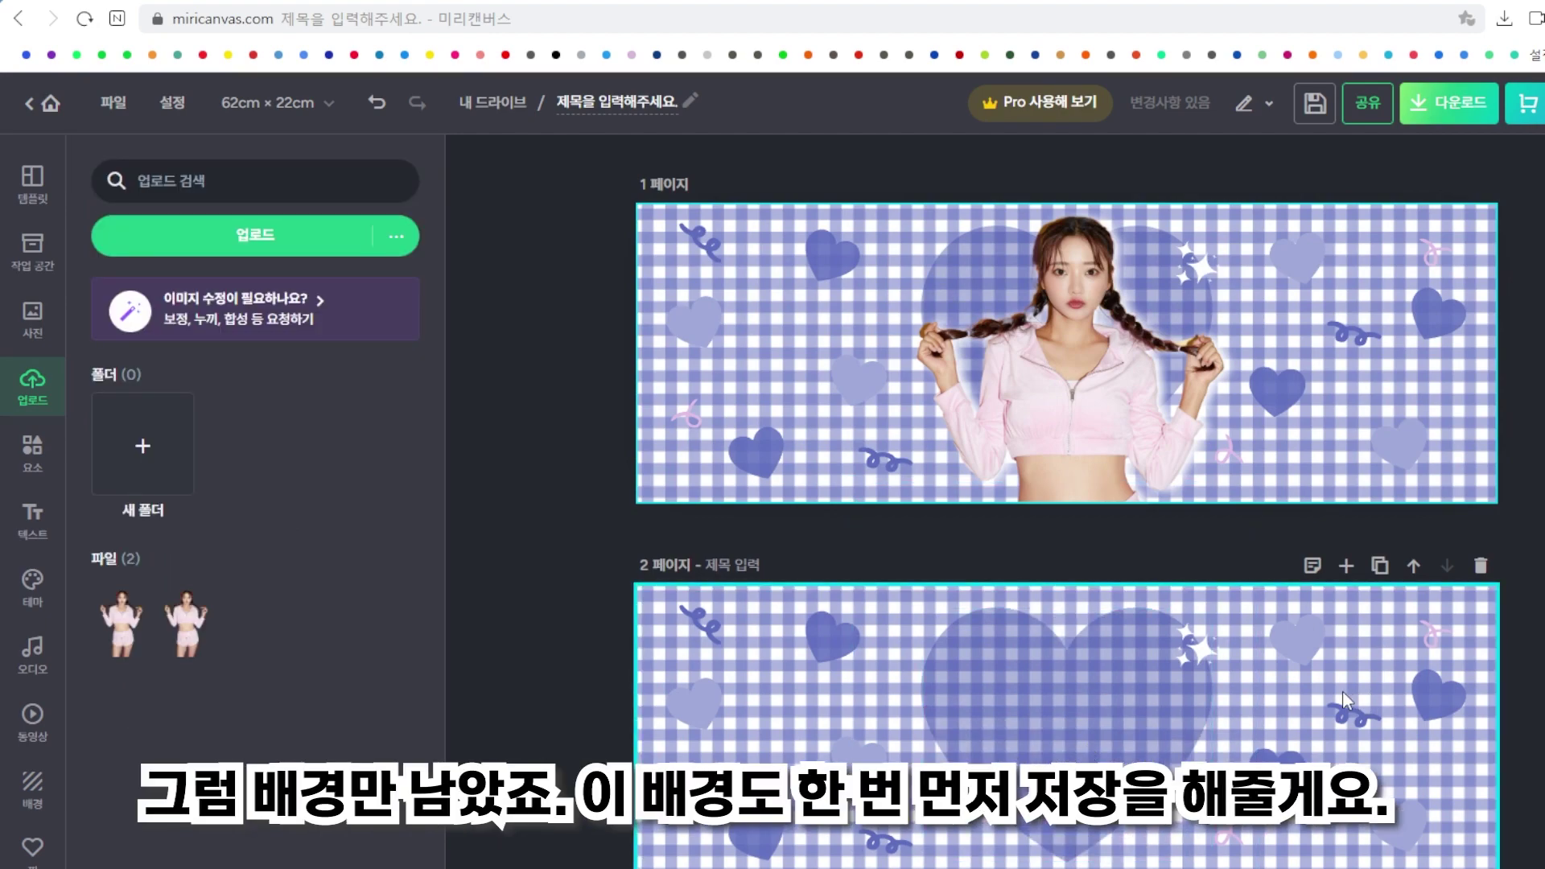
# Download only page 2 for print as a JPG and close the preview of the exported image.
pyautogui.click(1441, 121)
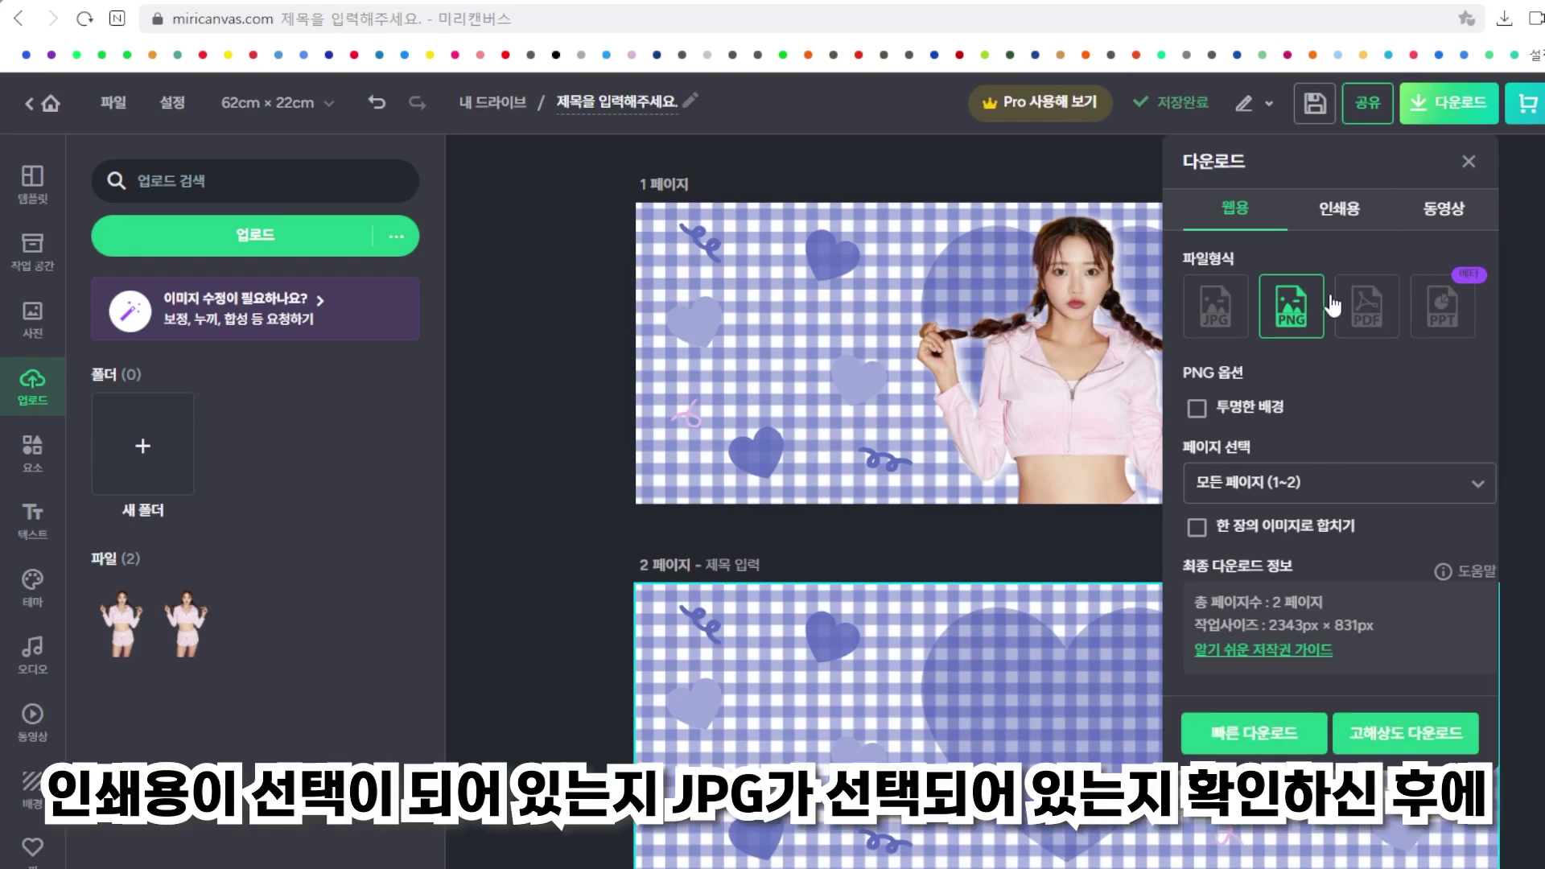
pyautogui.click(1358, 214)
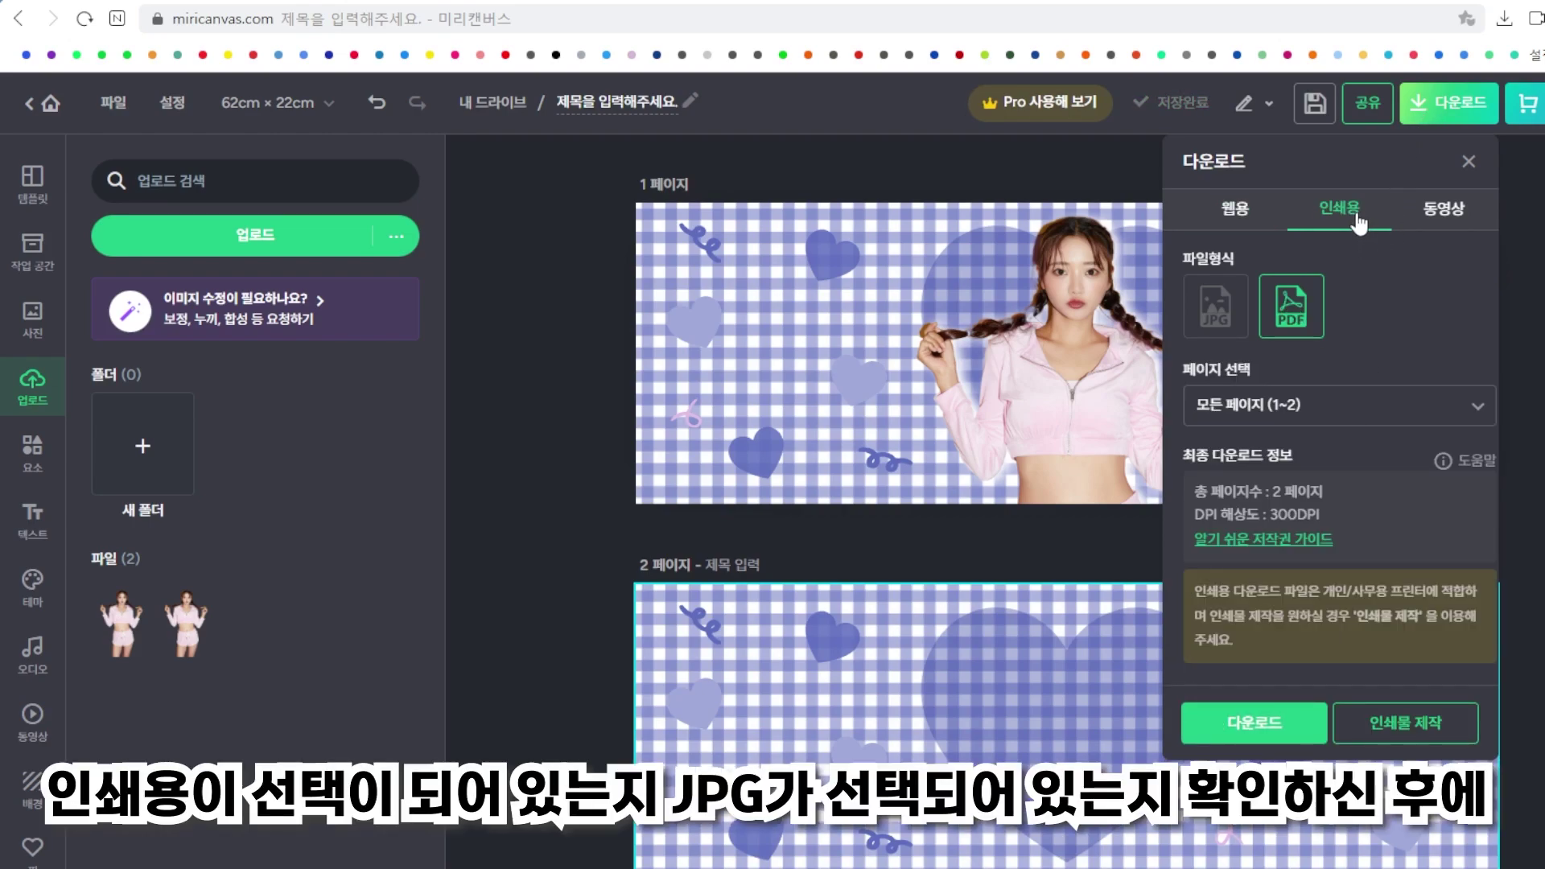
pyautogui.click(1231, 310)
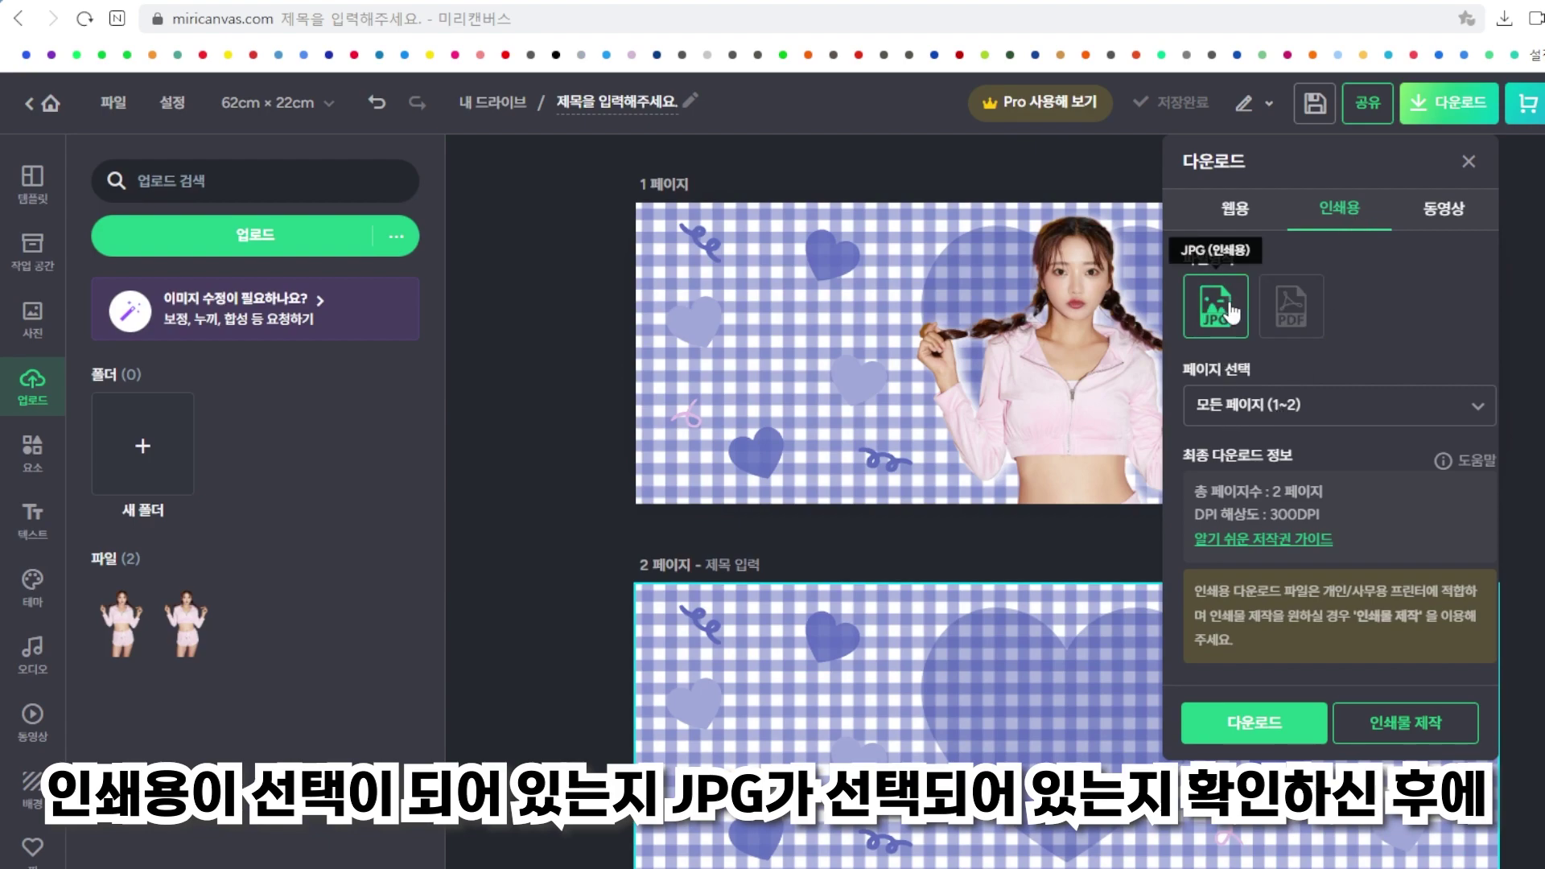
pyautogui.click(1325, 417)
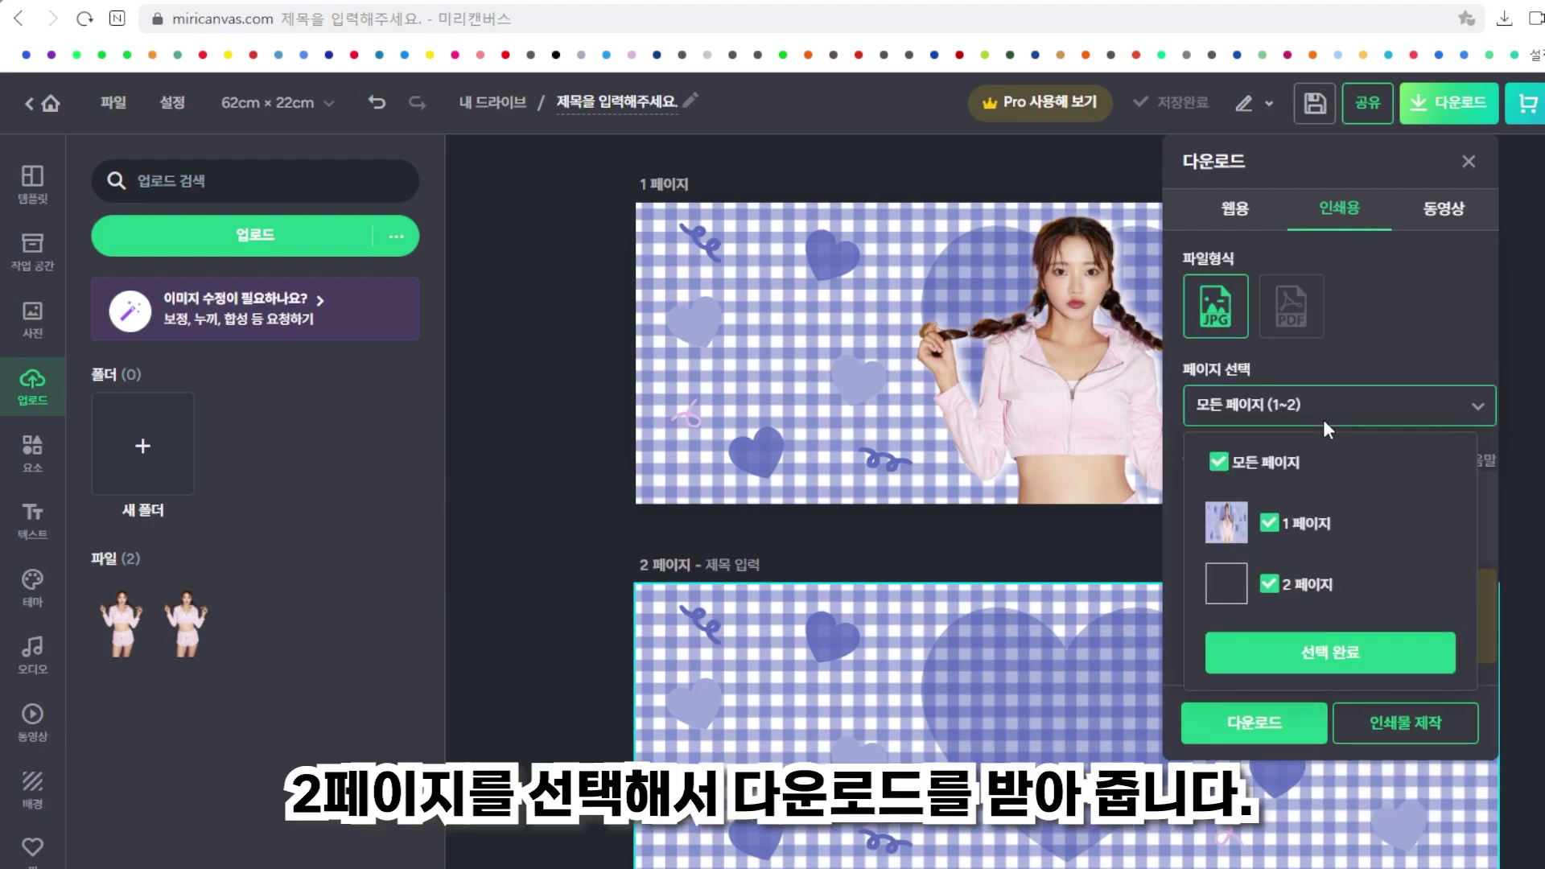
pyautogui.click(1231, 462)
pyautogui.click(1268, 590)
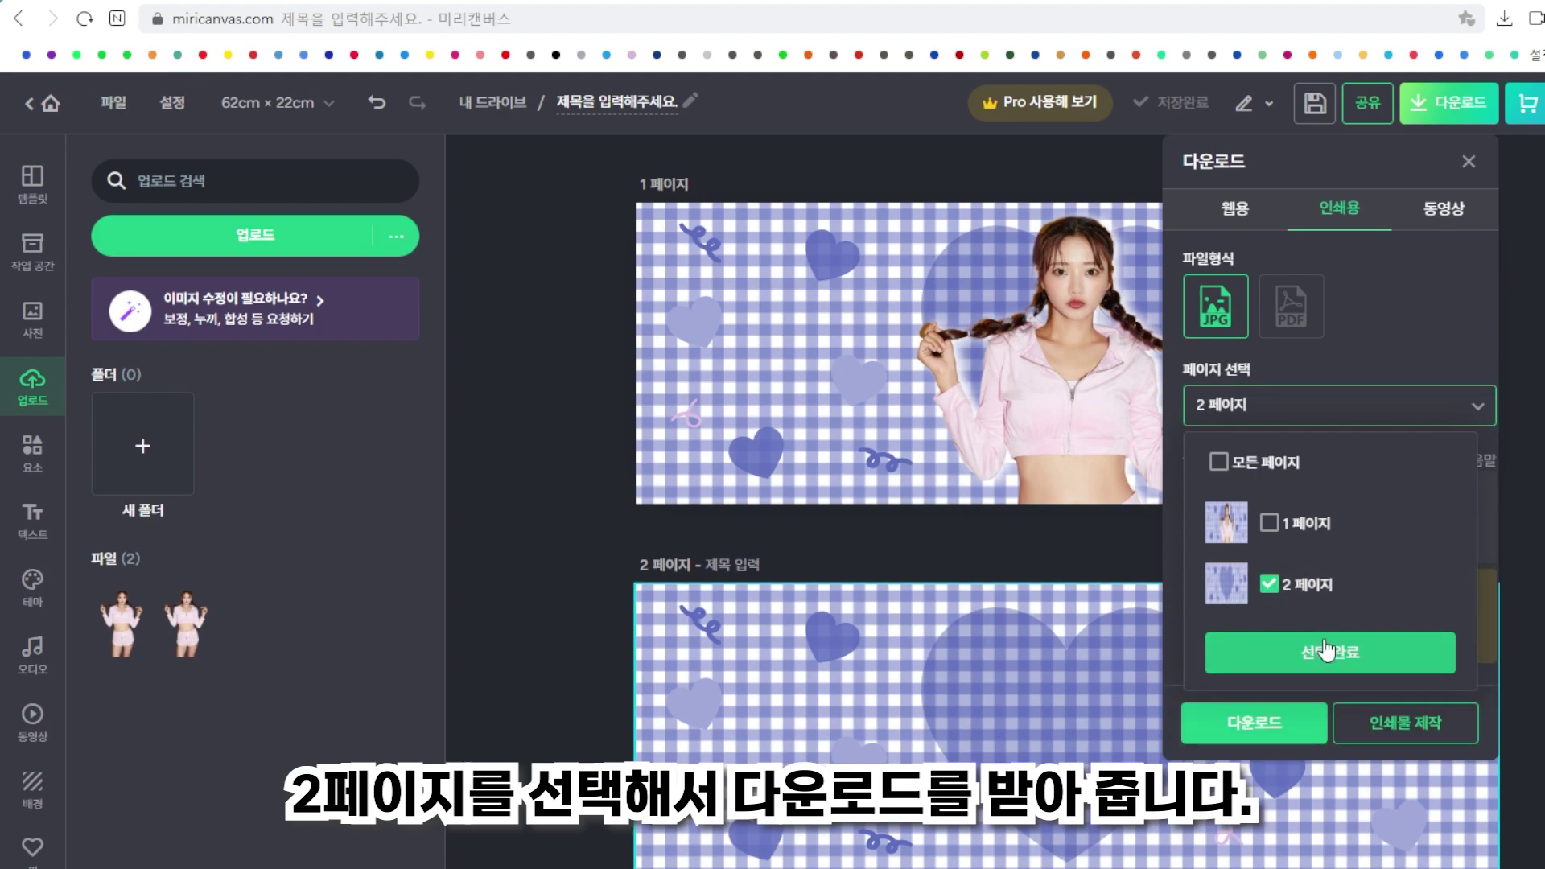
pyautogui.click(1320, 650)
pyautogui.click(1260, 720)
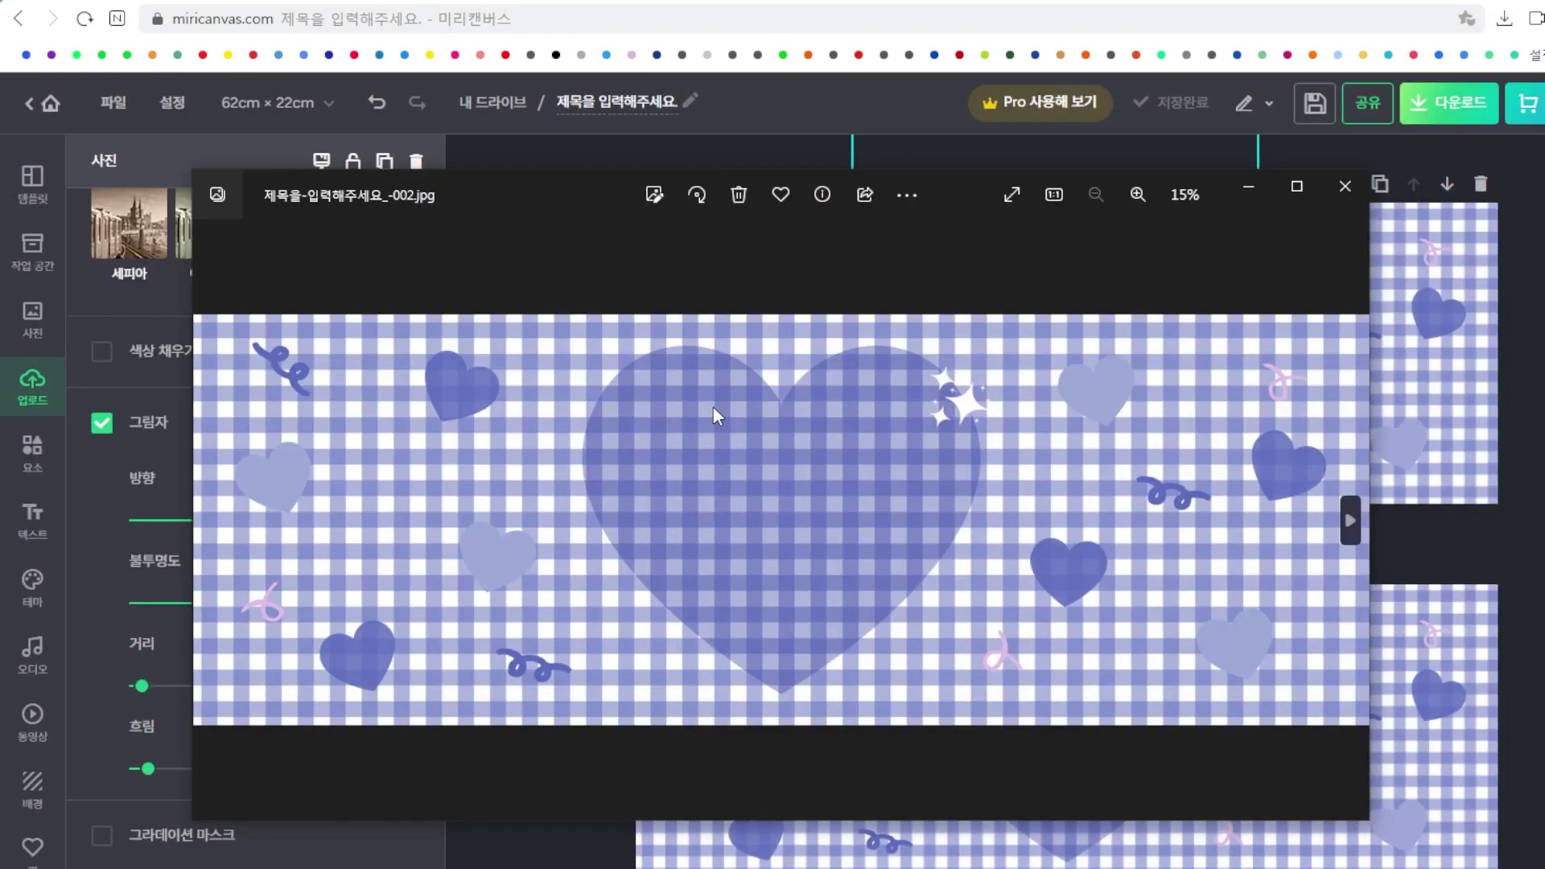
pyautogui.click(1352, 190)
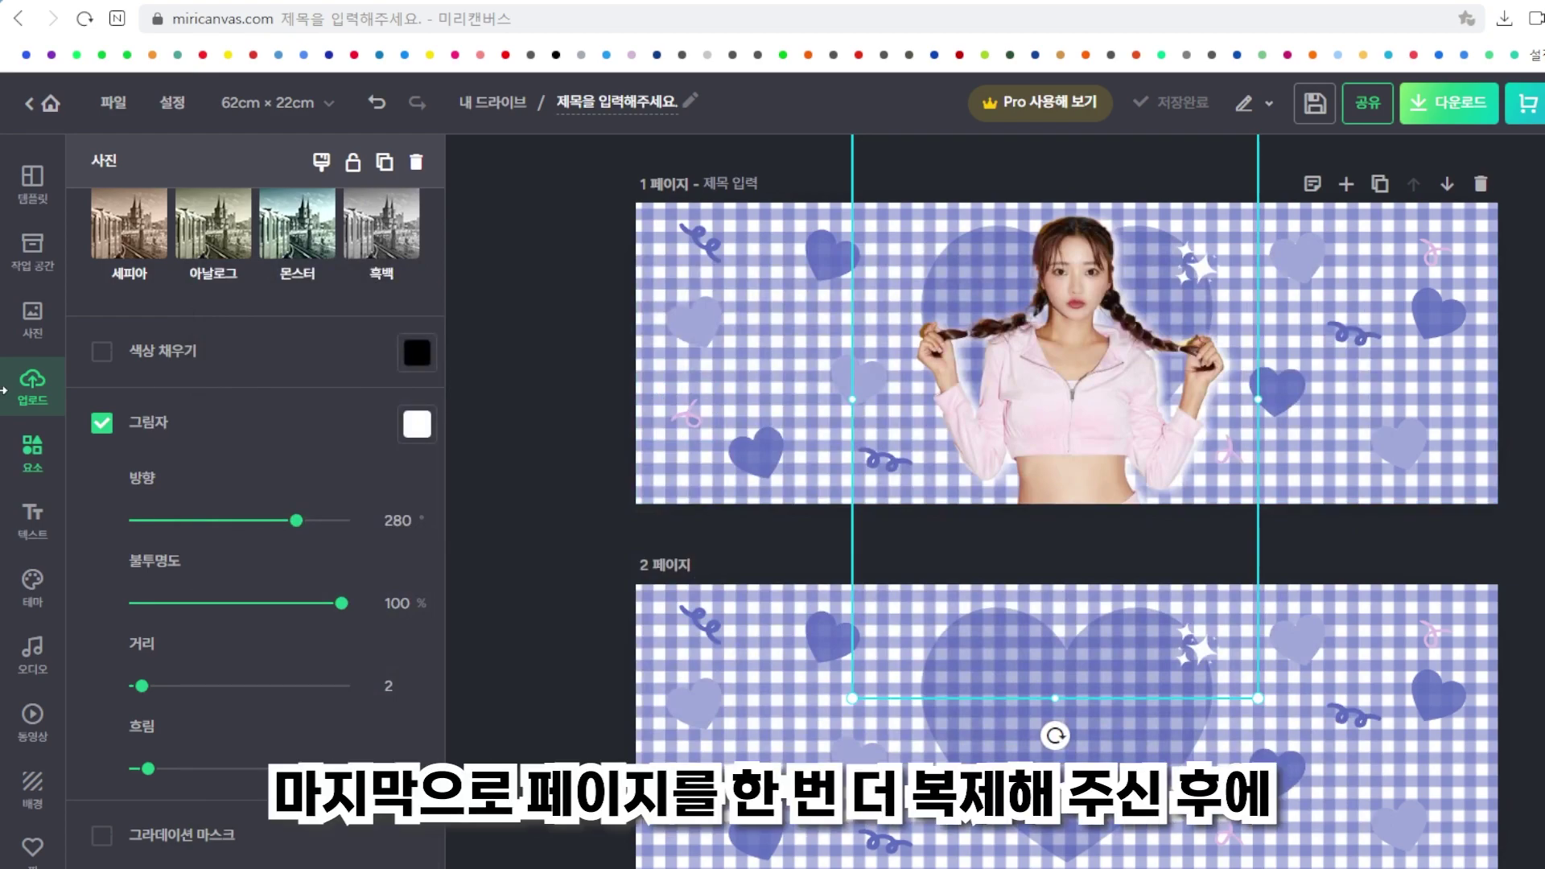
# Duplicate the background-only page 2 and open the text styles for the new page.
pyautogui.moveTo(1385, 592)
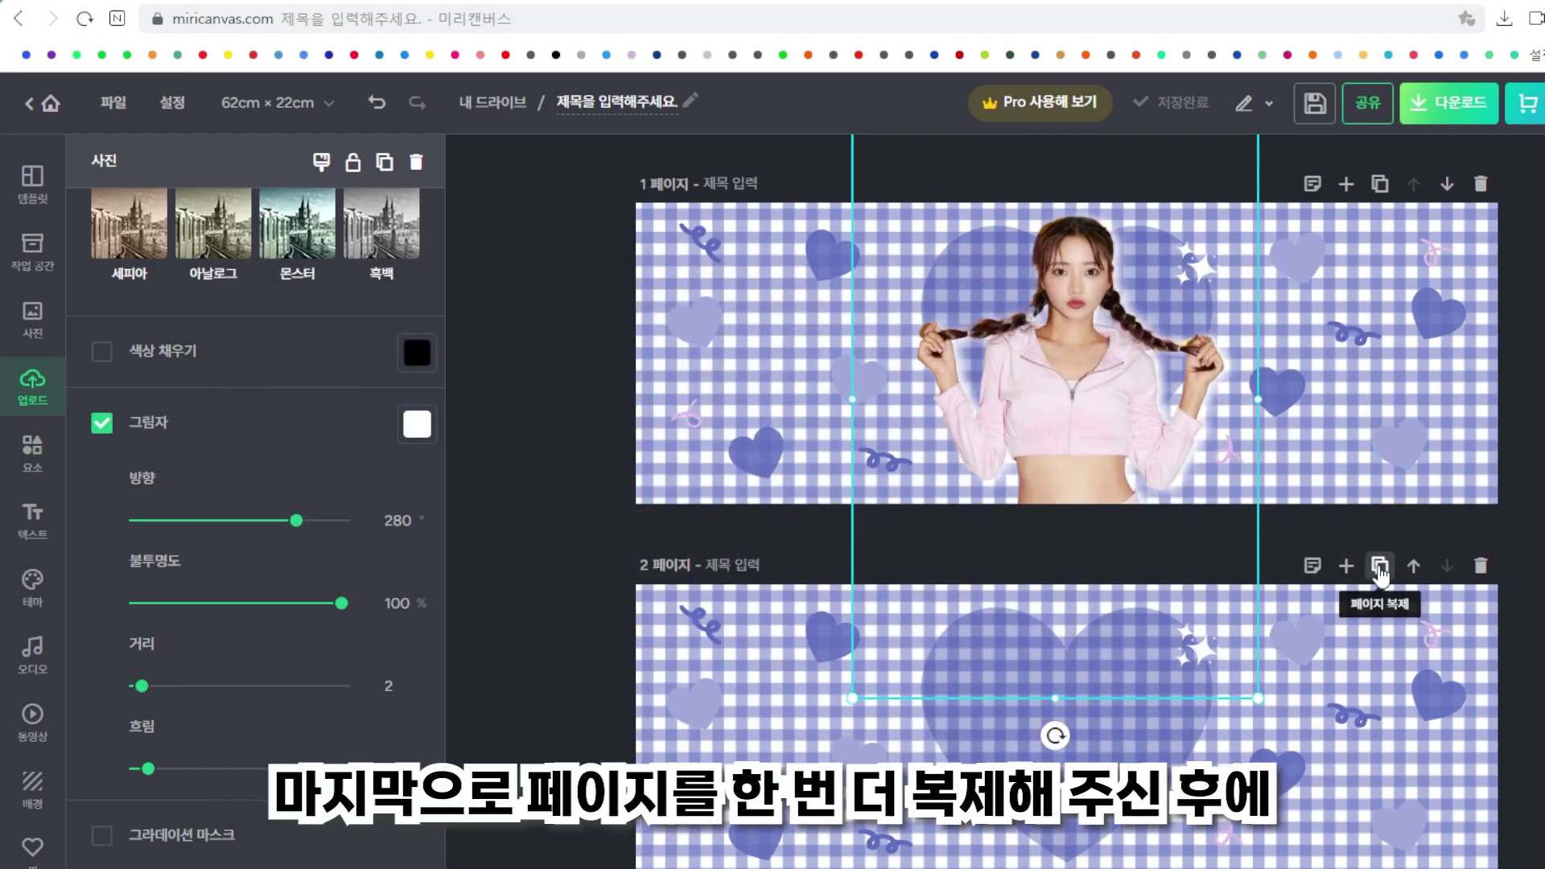
pyautogui.click(1380, 567)
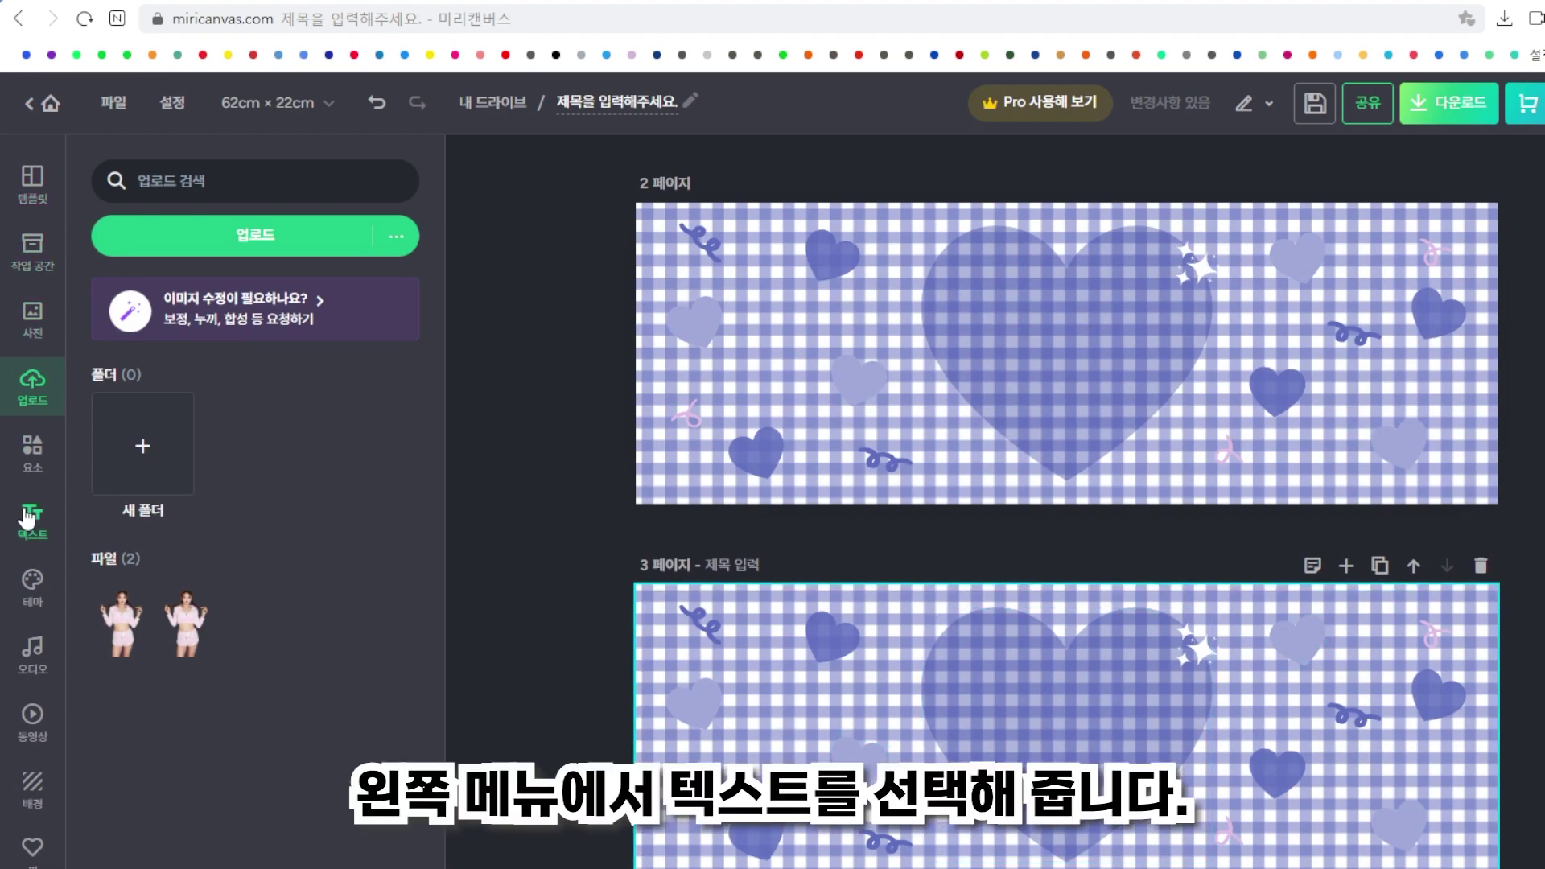
pyautogui.click(29, 519)
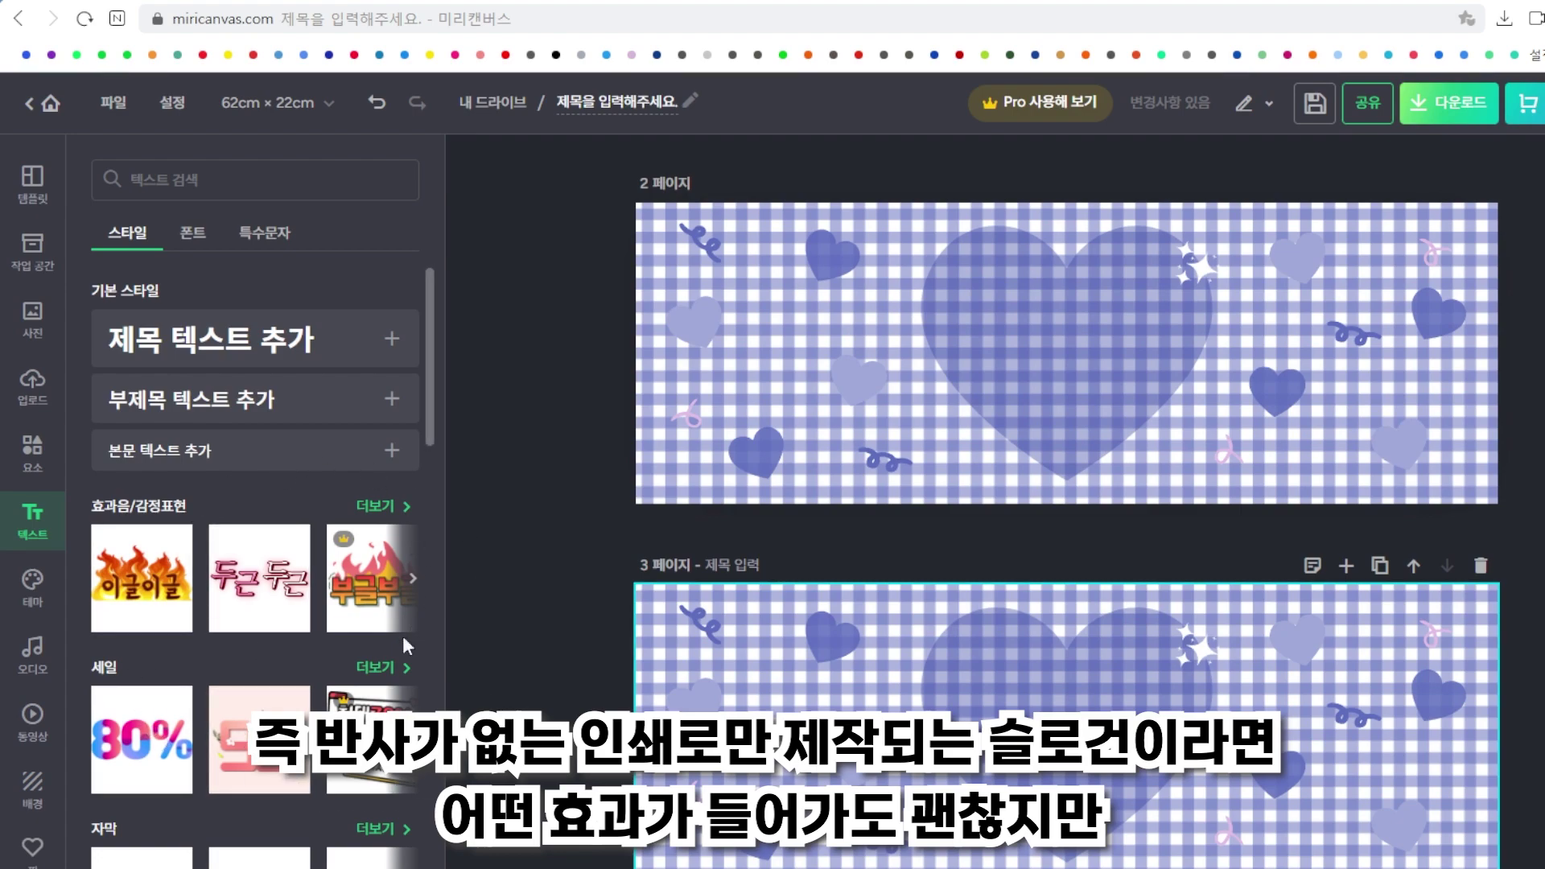
# Browse the text styles and 고딕 스타일 fonts, and add a 여기어때 잘난체 text group to page 3.
pyautogui.scroll(-3, 374, 634)
pyautogui.scroll(-4, 379, 636)
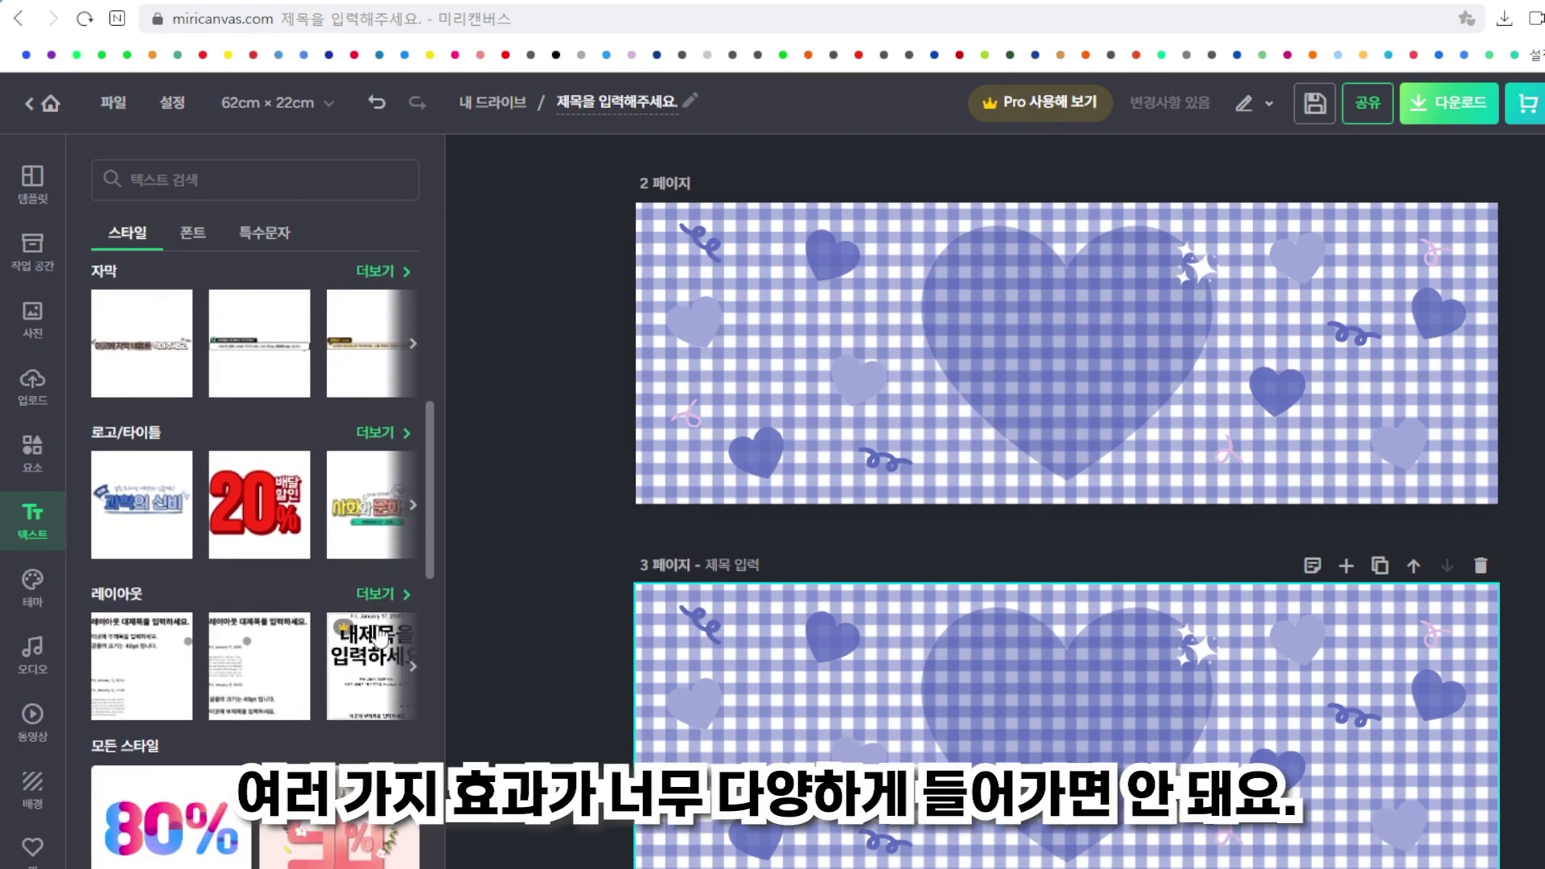
pyautogui.scroll(4, 381, 637)
pyautogui.scroll(3, 379, 636)
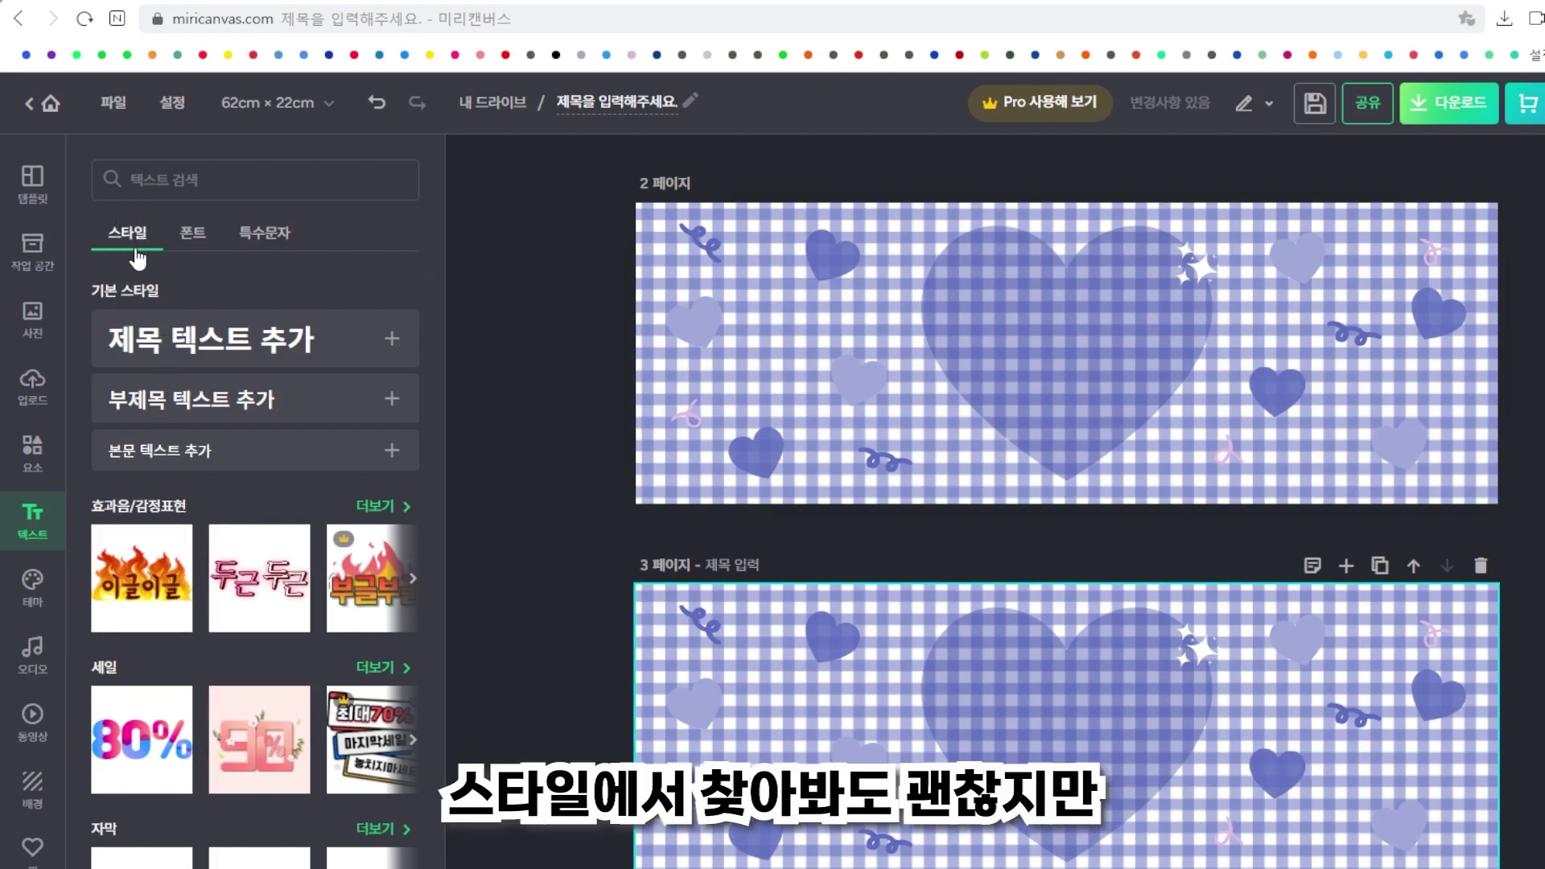
pyautogui.click(203, 243)
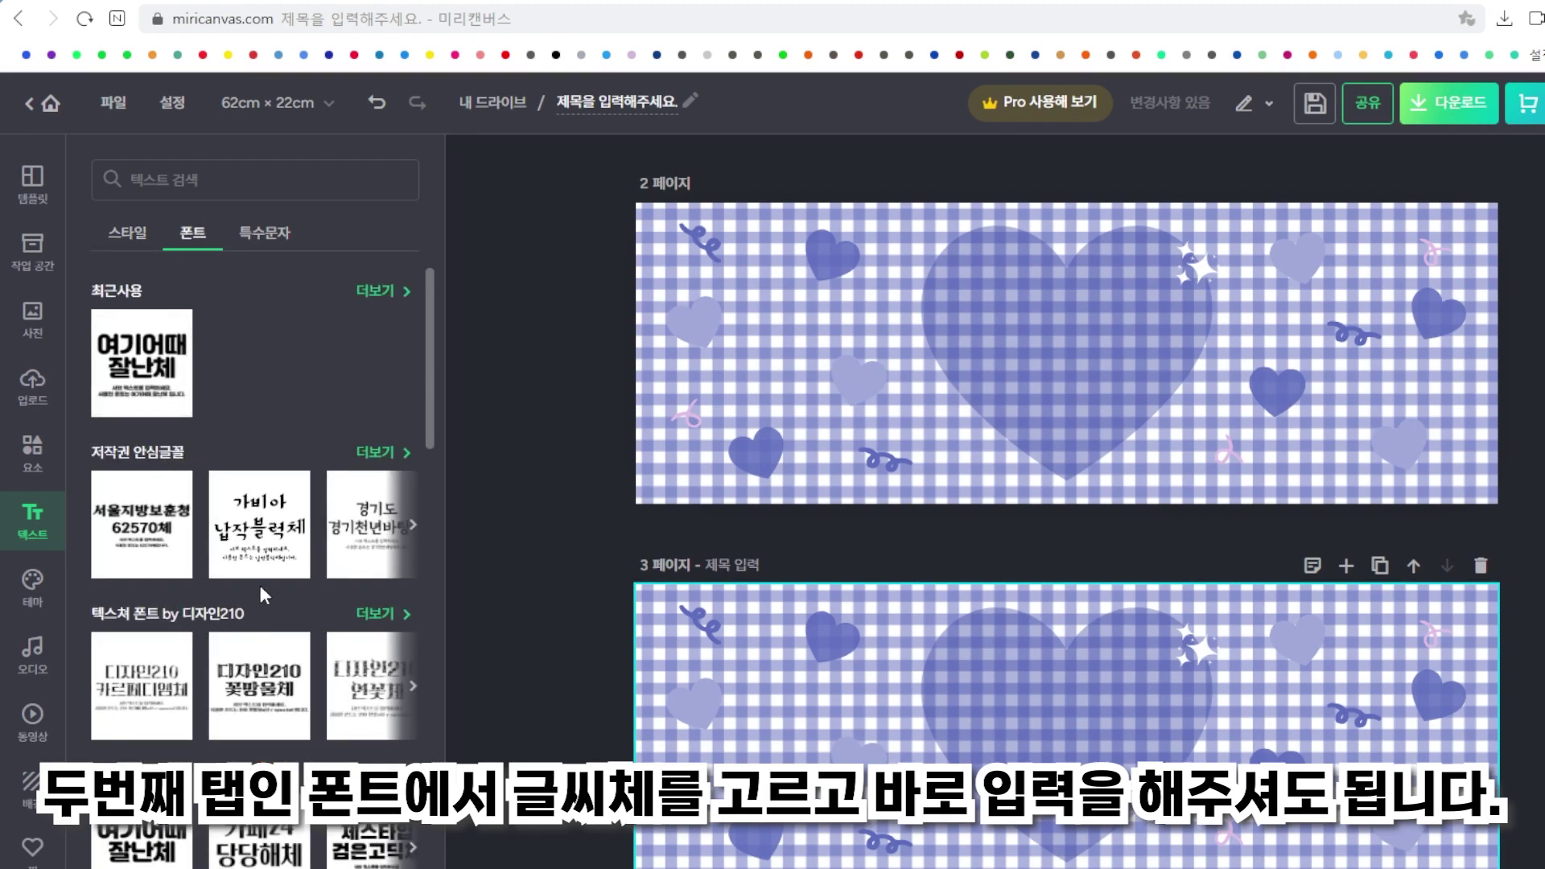
pyautogui.scroll(-2, 260, 599)
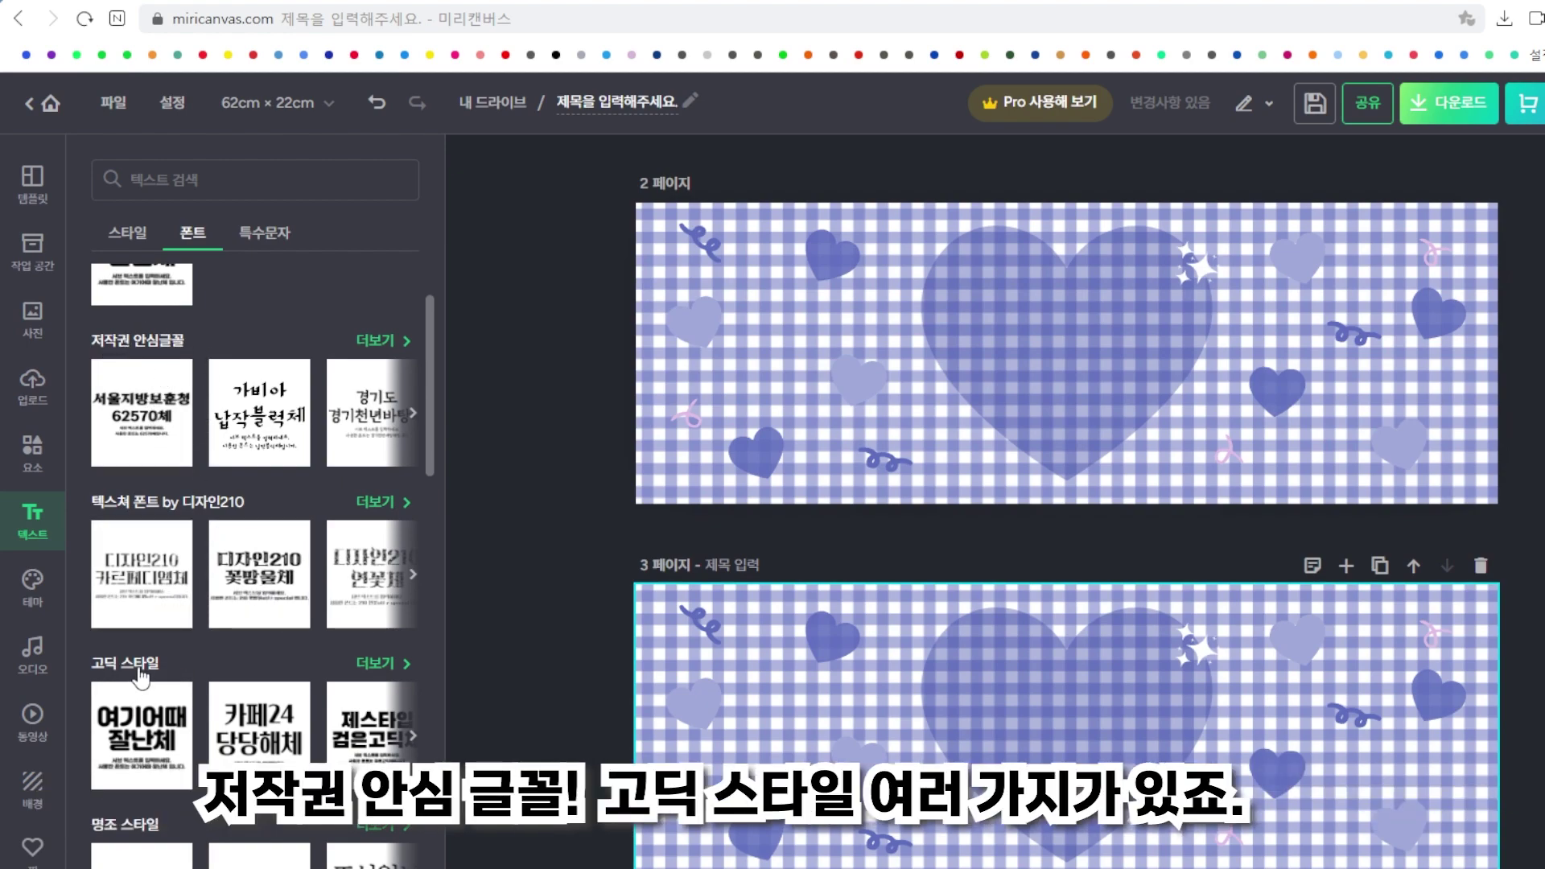
pyautogui.click(369, 664)
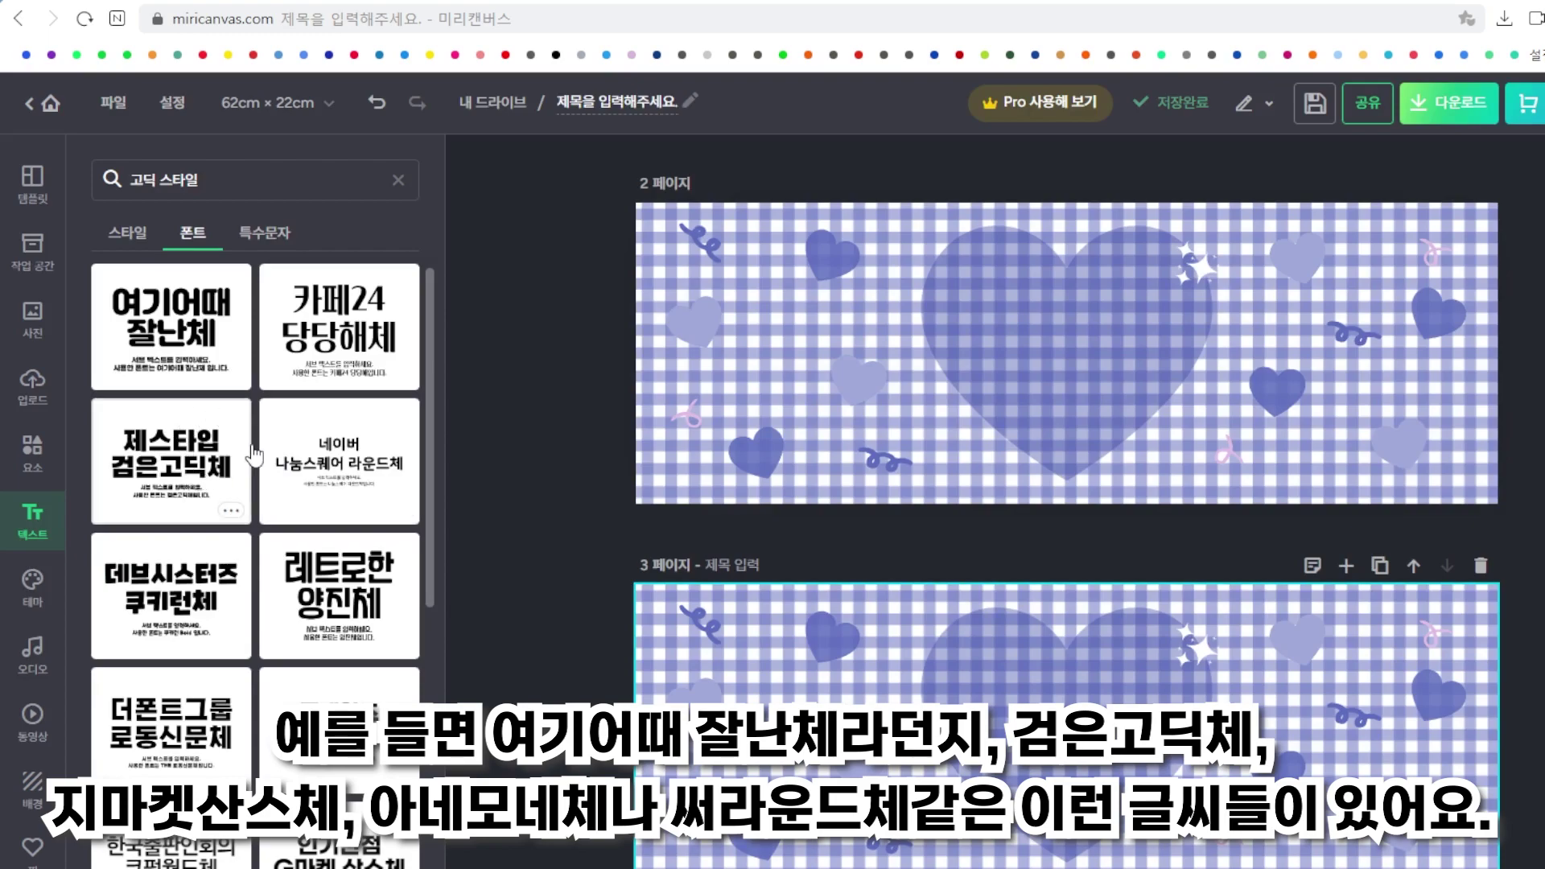
pyautogui.scroll(-3, 224, 515)
pyautogui.scroll(-2, 224, 515)
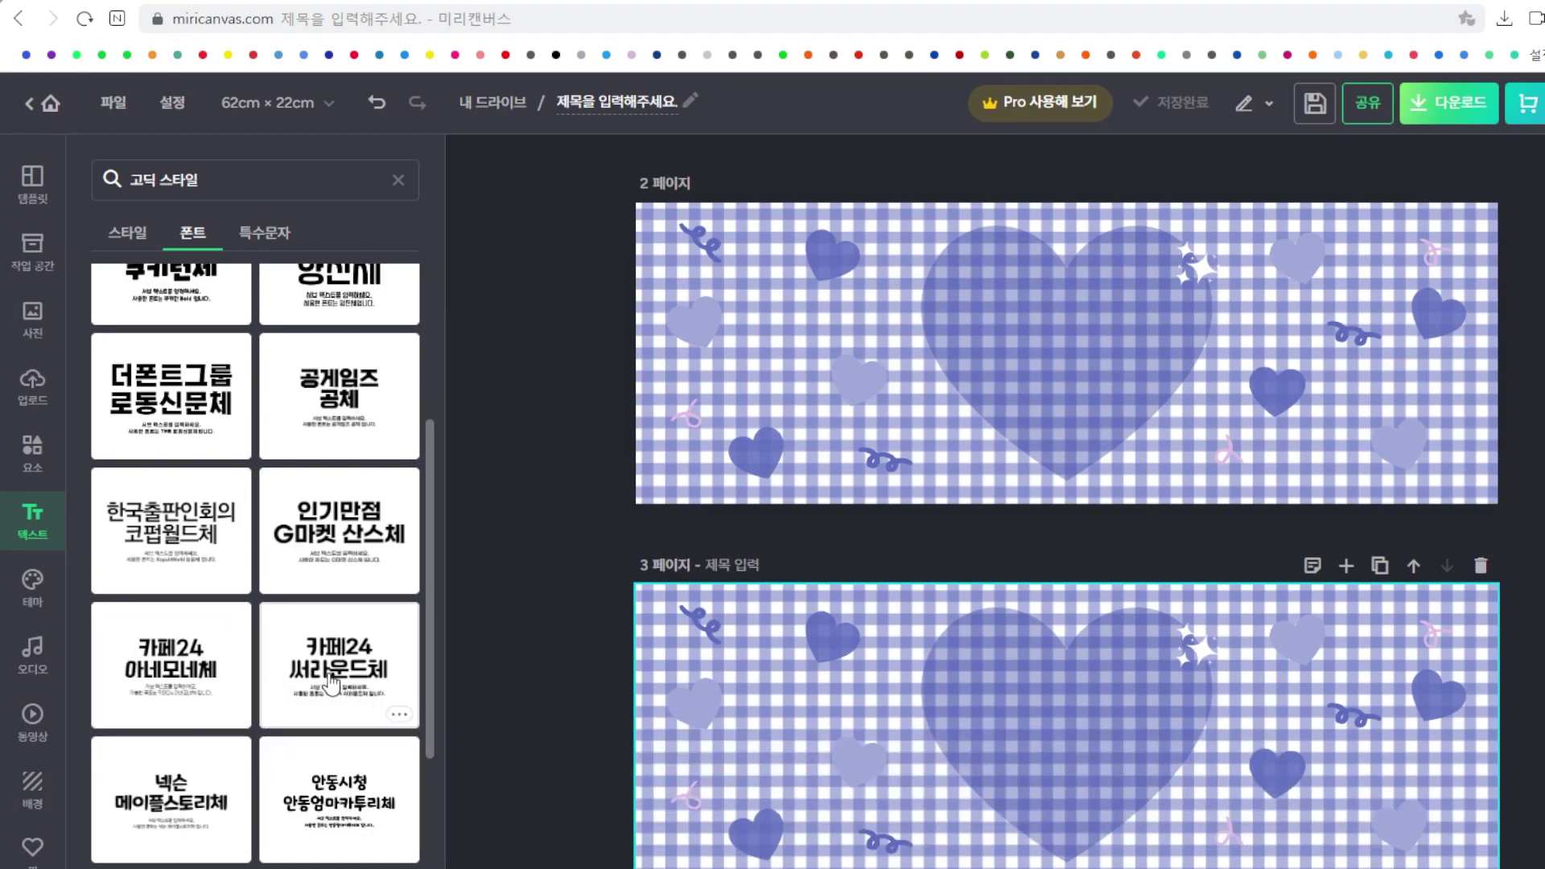
pyautogui.scroll(5, 332, 684)
pyautogui.click(219, 318)
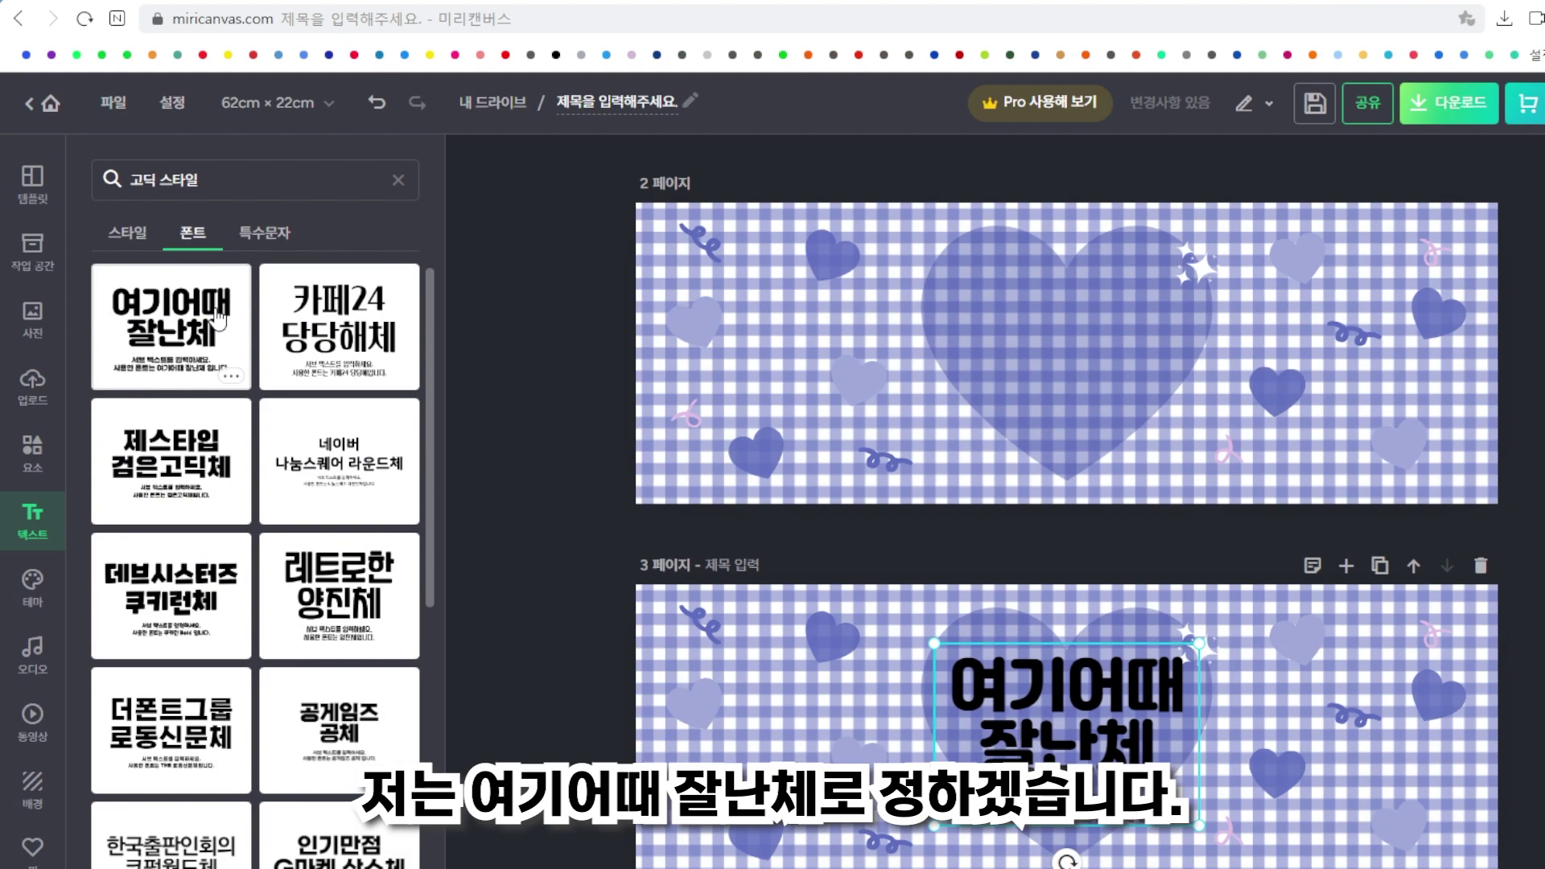
# Ungroup the added text and replace its large title with "라인아 사랑해".
pyautogui.click(1073, 699)
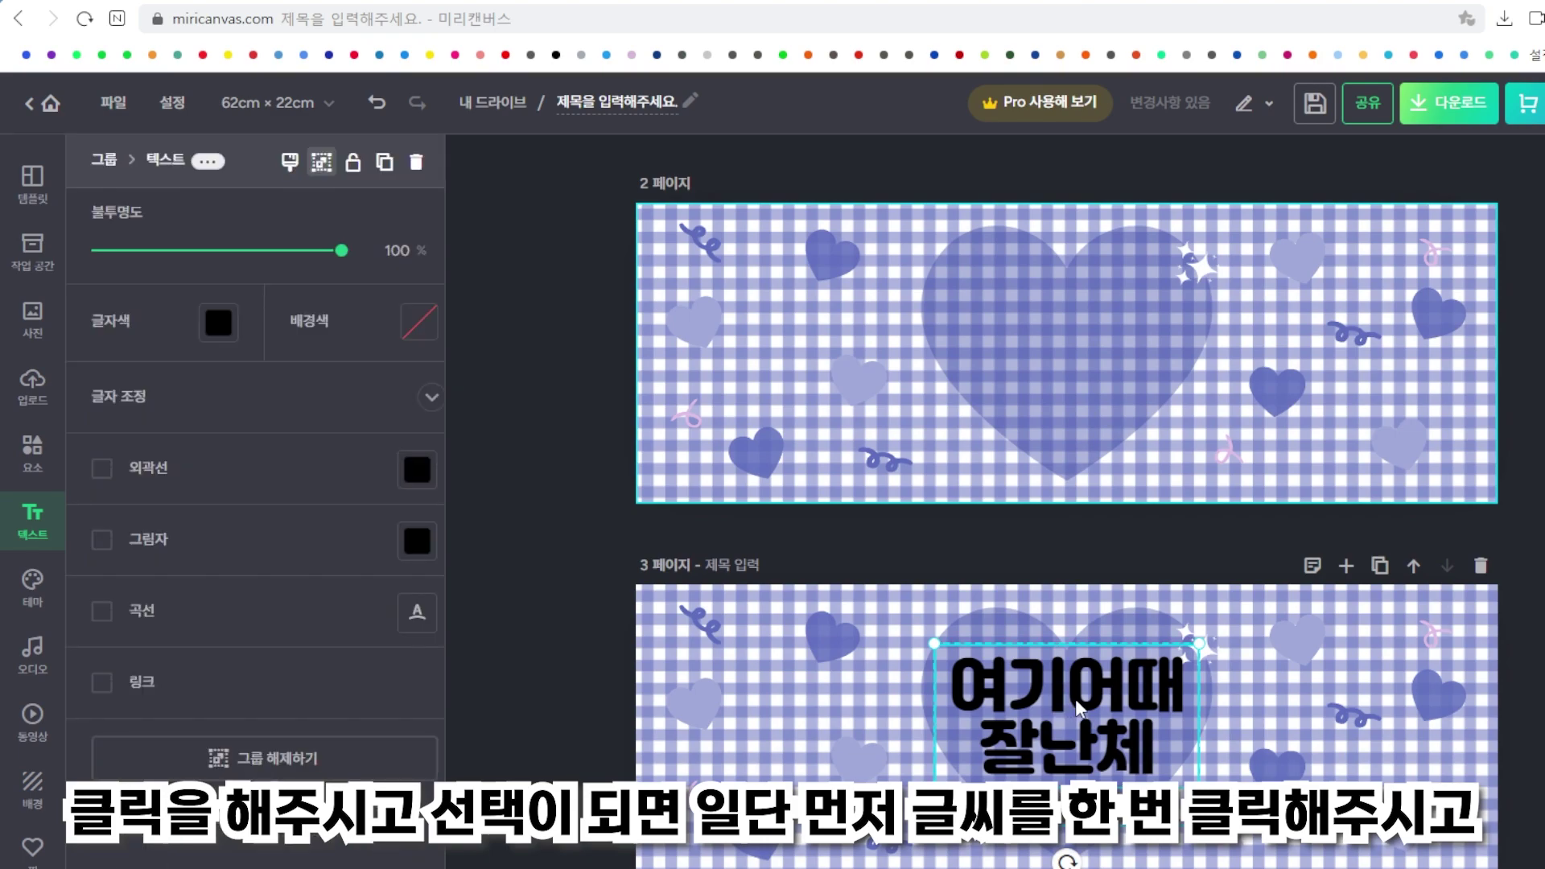
pyautogui.click(264, 771)
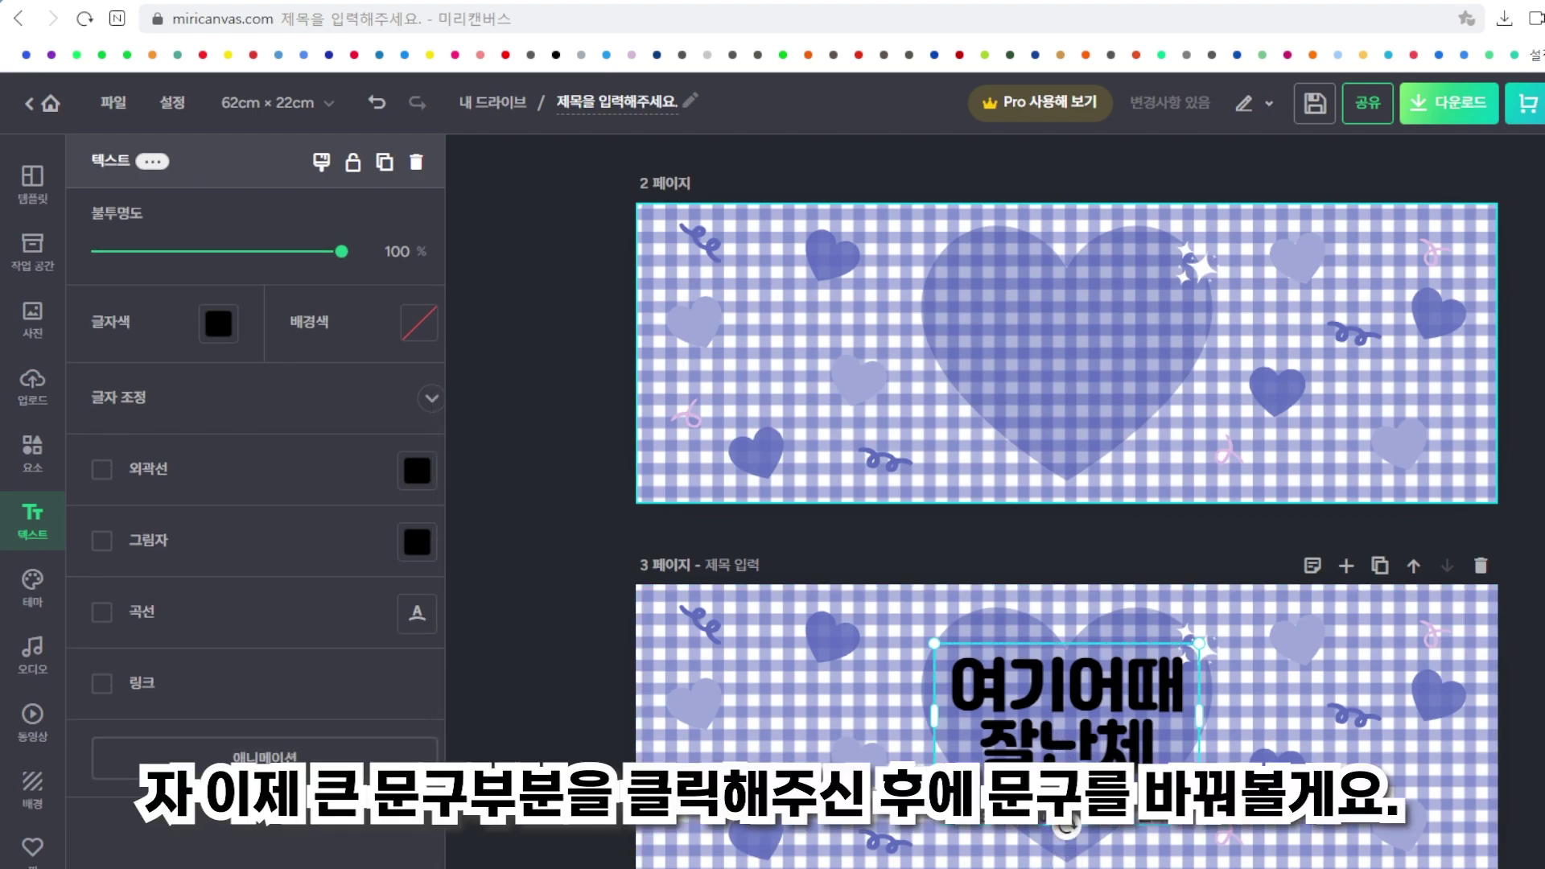
pyautogui.doubleClick(1075, 707)
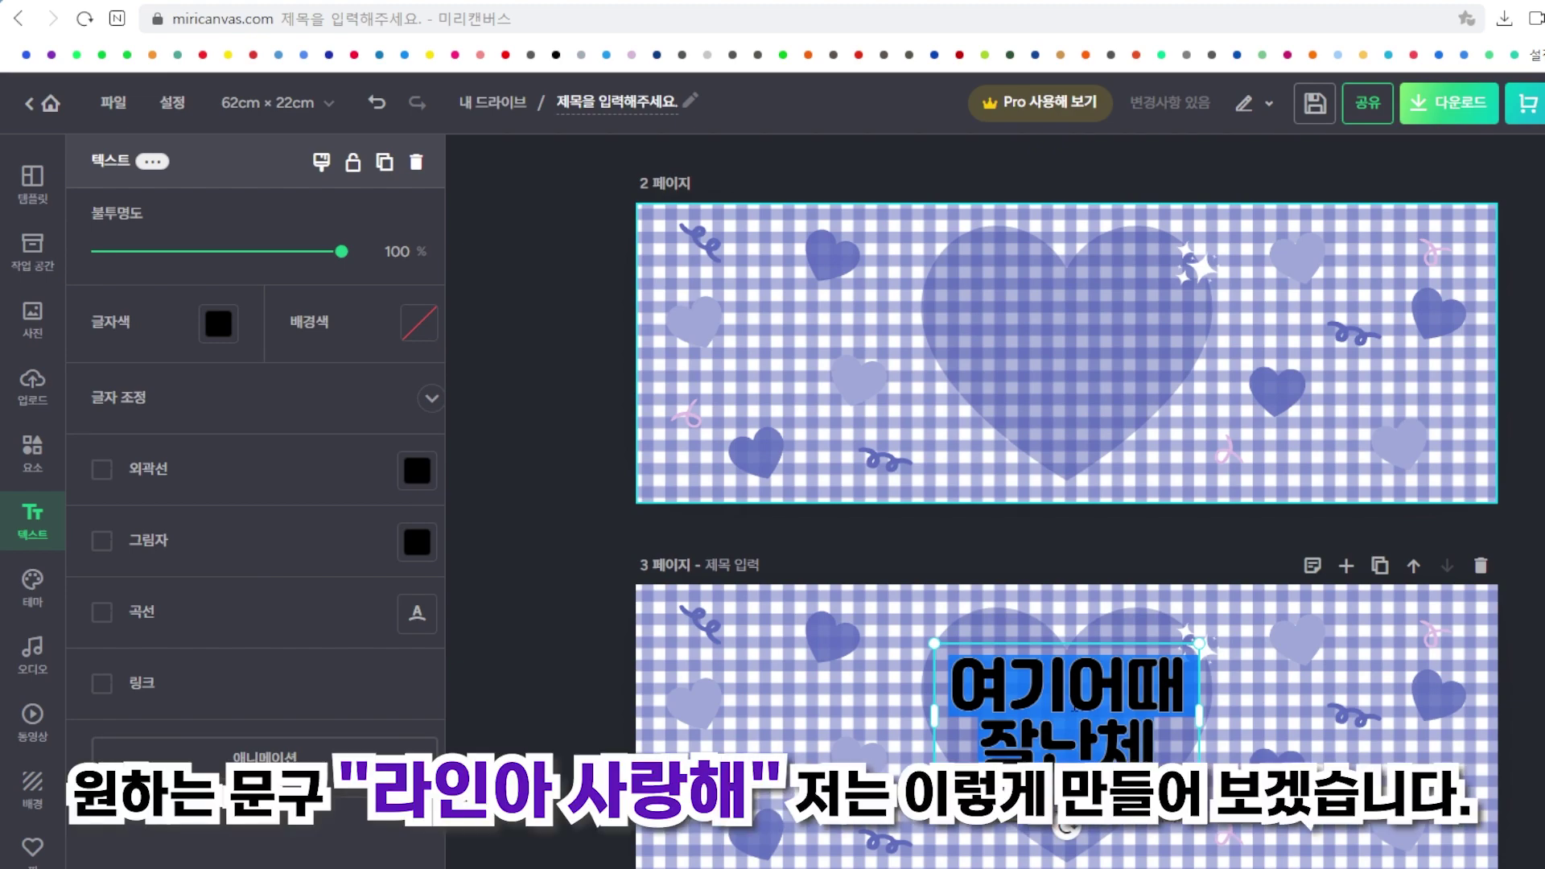
pyautogui.write('라인아 사랑해')
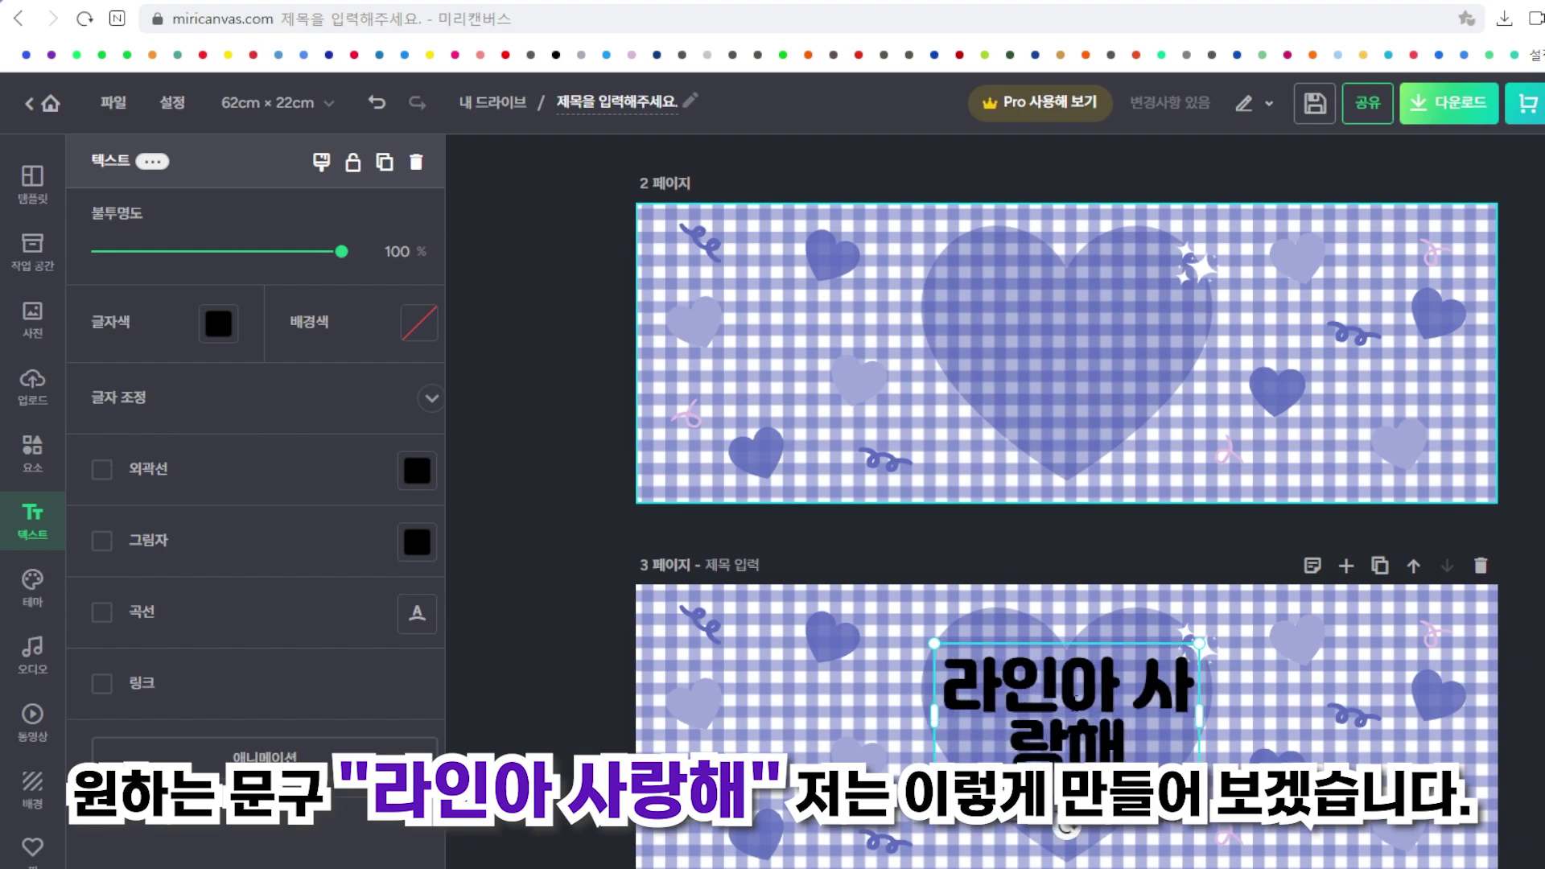
# Widen the title's text box so the phrase fits on one line, and enlarge the text to about size 229.9.
pyautogui.click(930, 723)
pyautogui.click(847, 693)
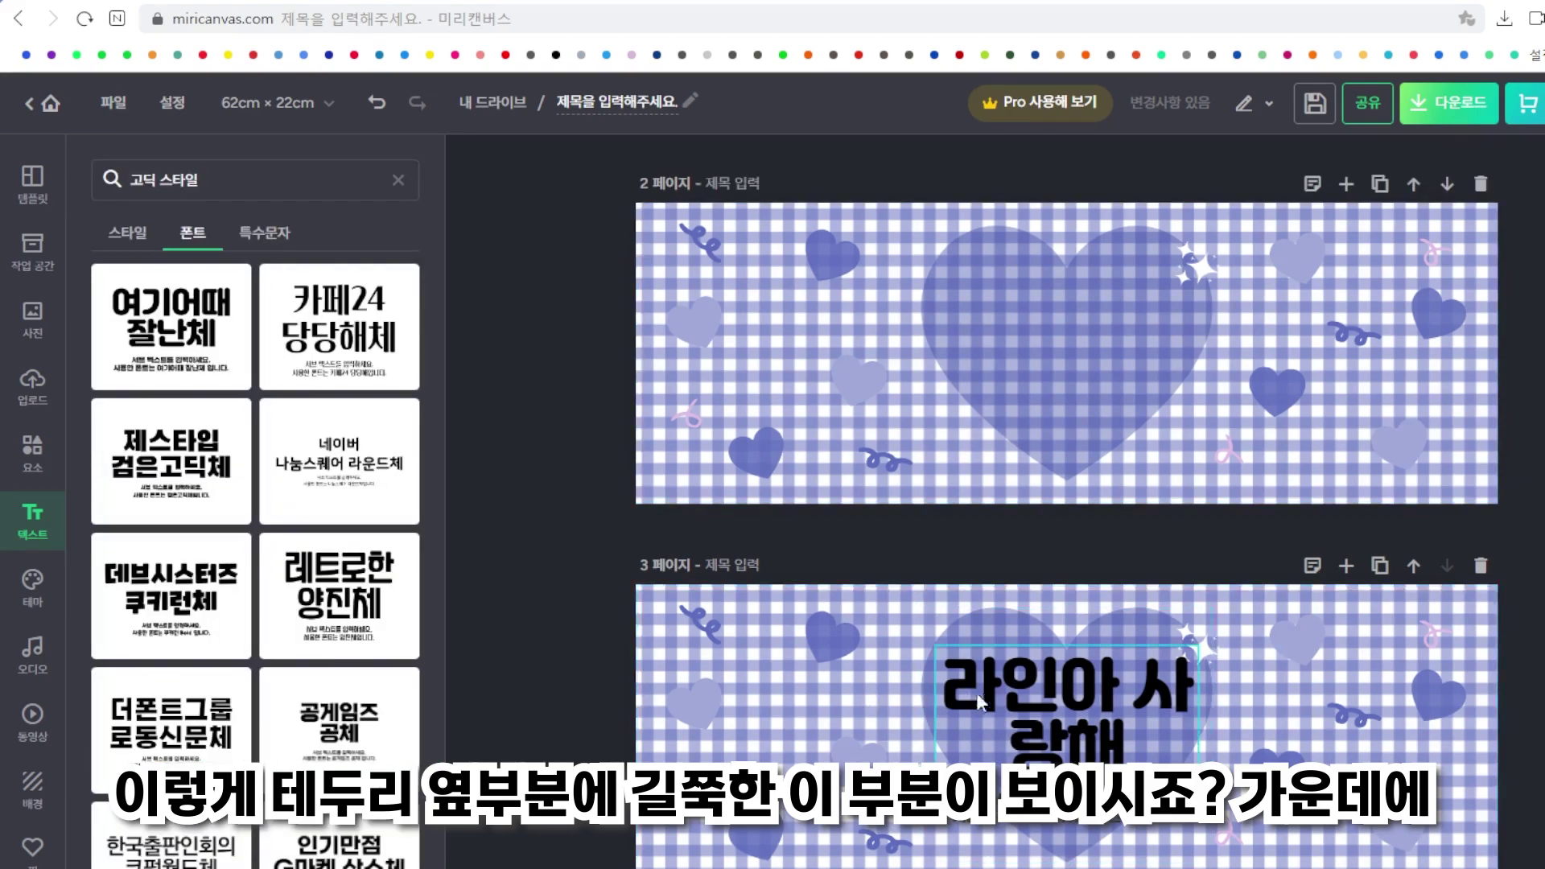
pyautogui.click(934, 714)
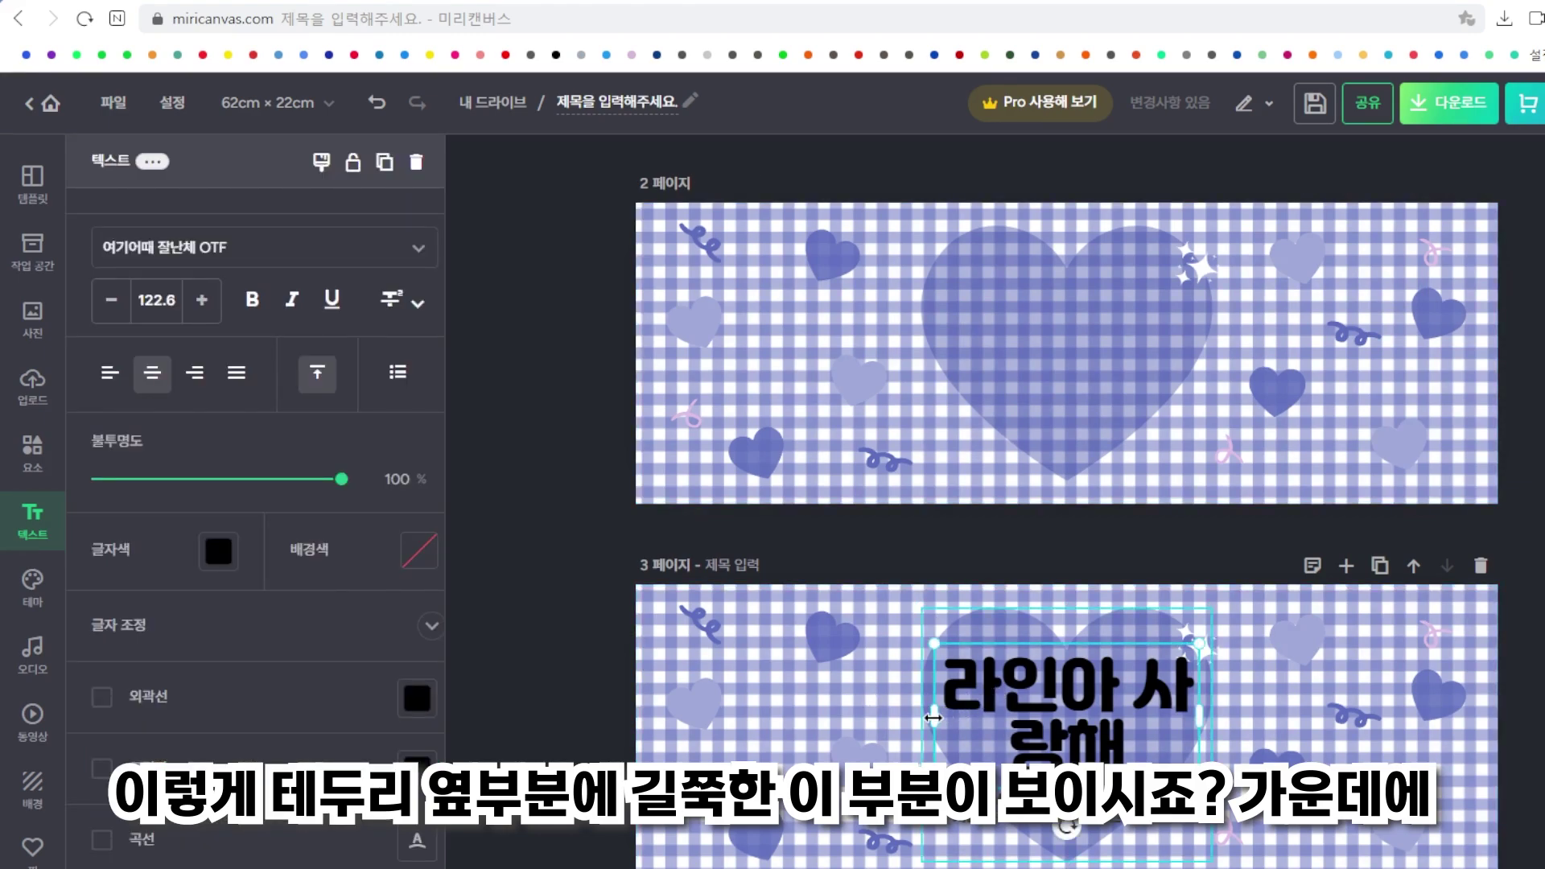
pyautogui.moveTo(934, 717); pyautogui.dragTo(829, 717)
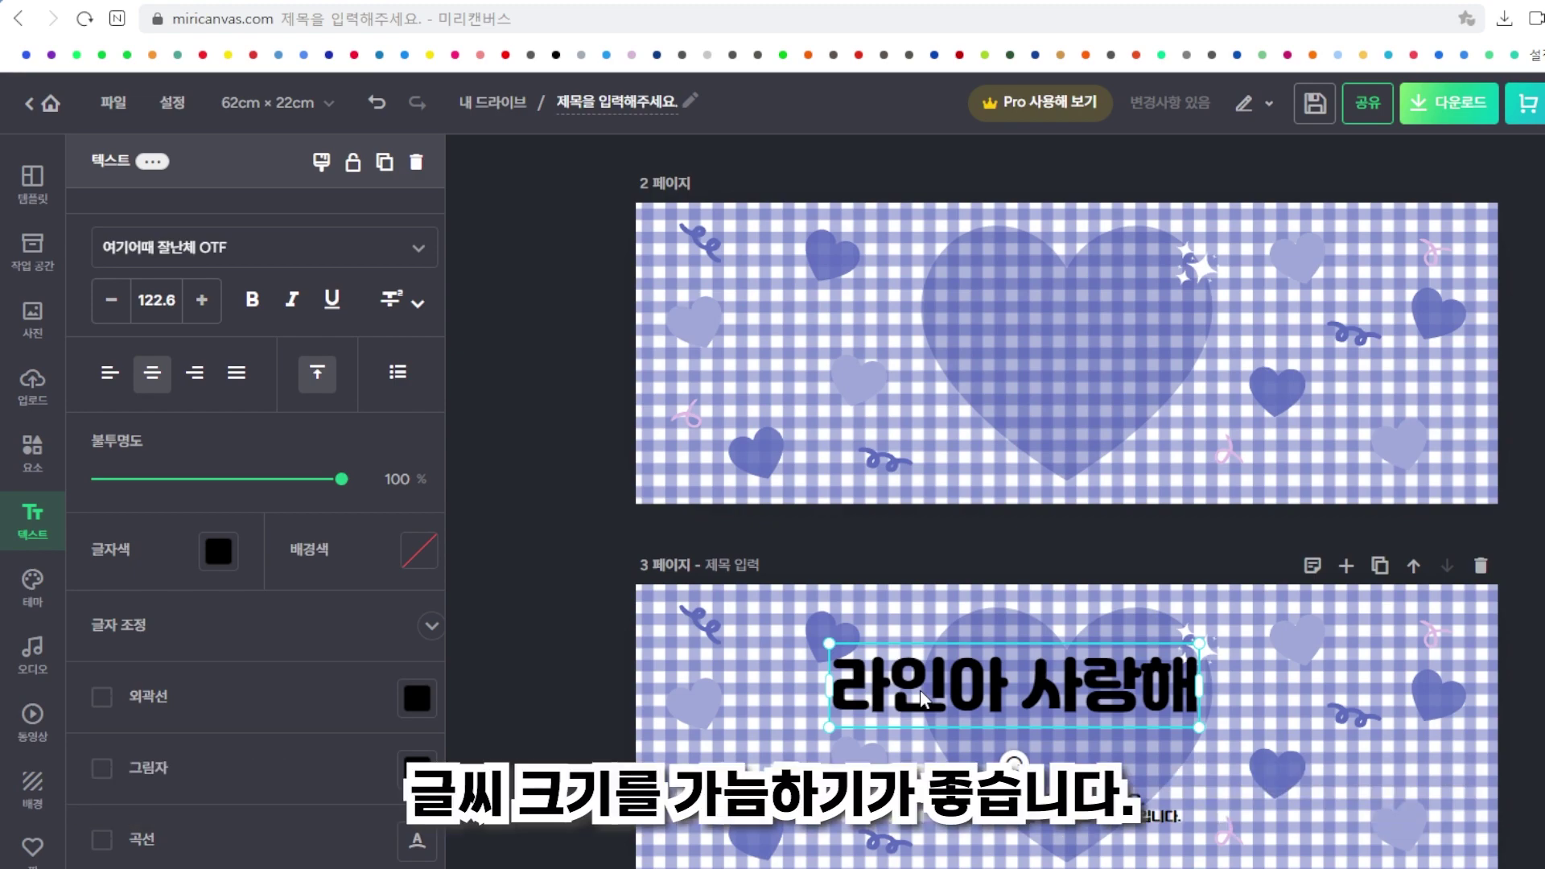
pyautogui.moveTo(1199, 726); pyautogui.dragTo(1383, 799)
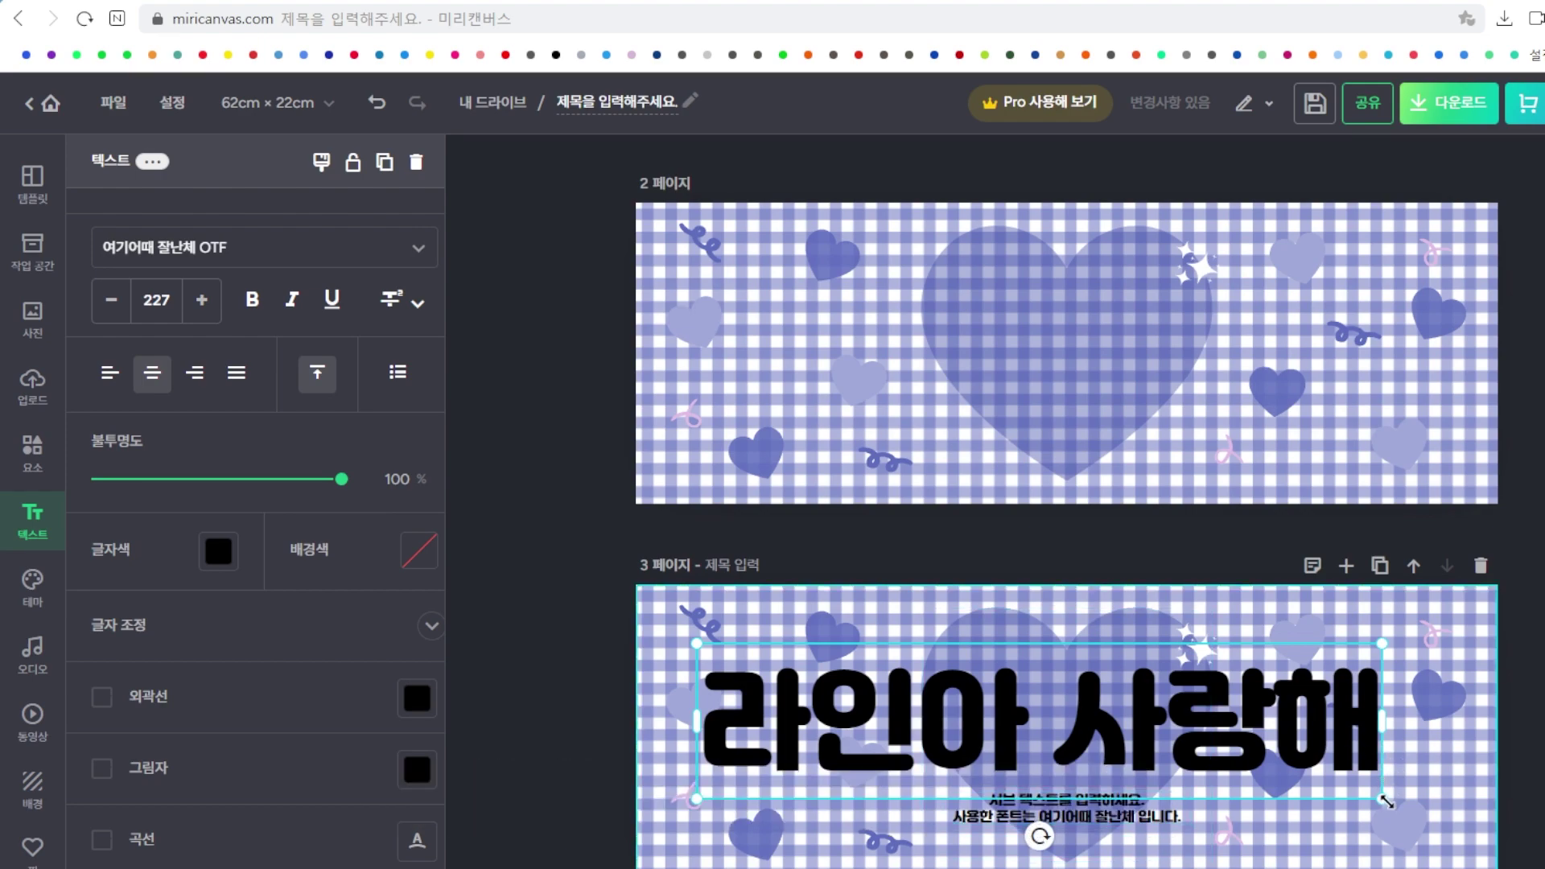
pyautogui.moveTo(1381, 804); pyautogui.dragTo(1390, 804)
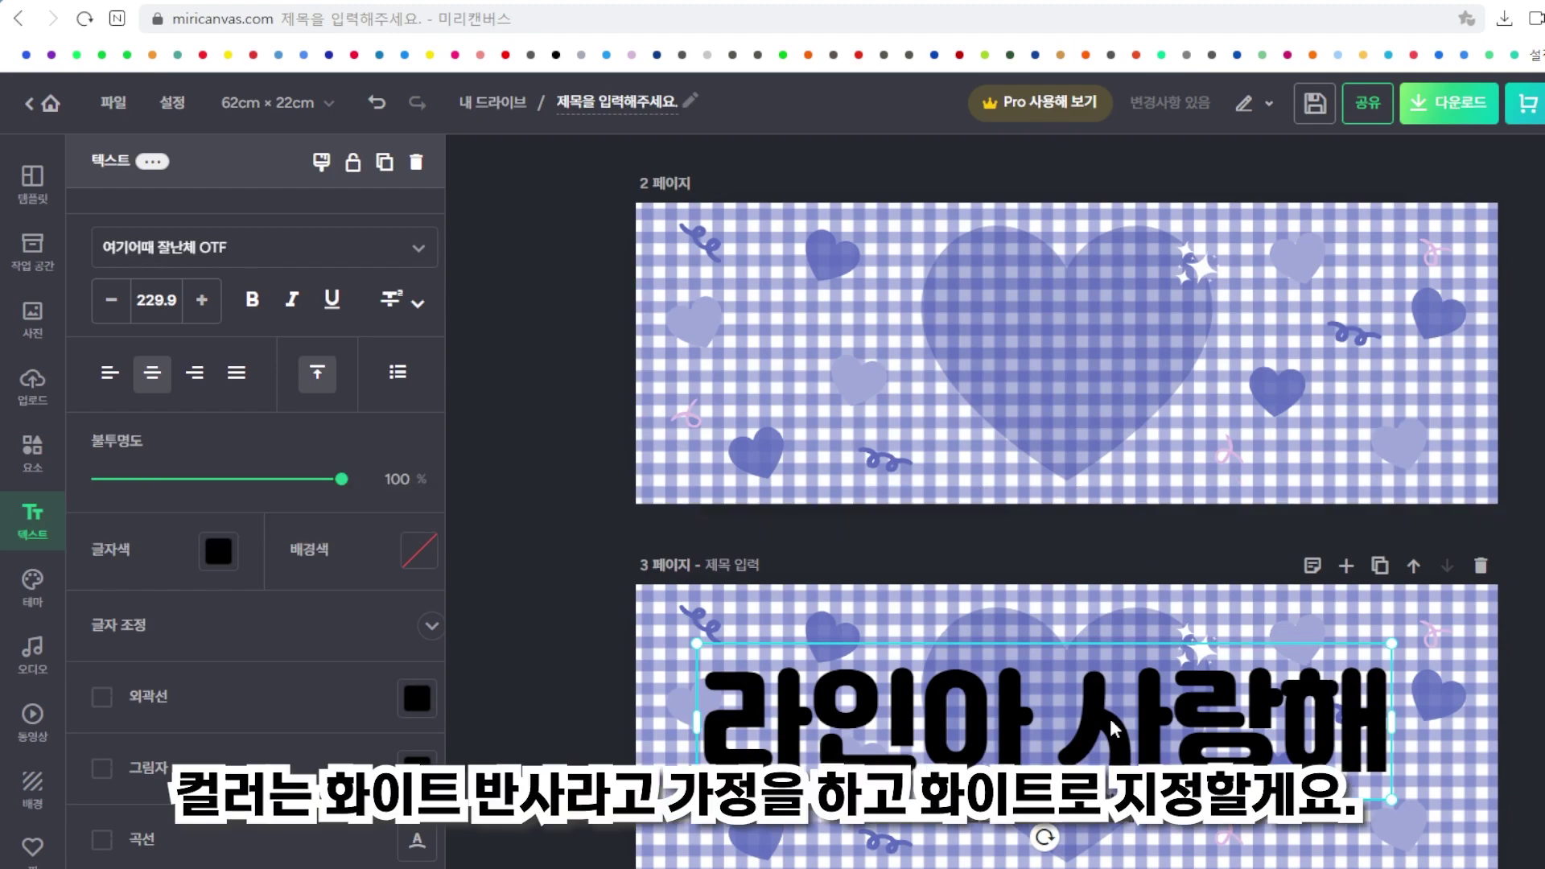
# Set the title's text colour to white (#FFFFFF).
pyautogui.click(218, 550)
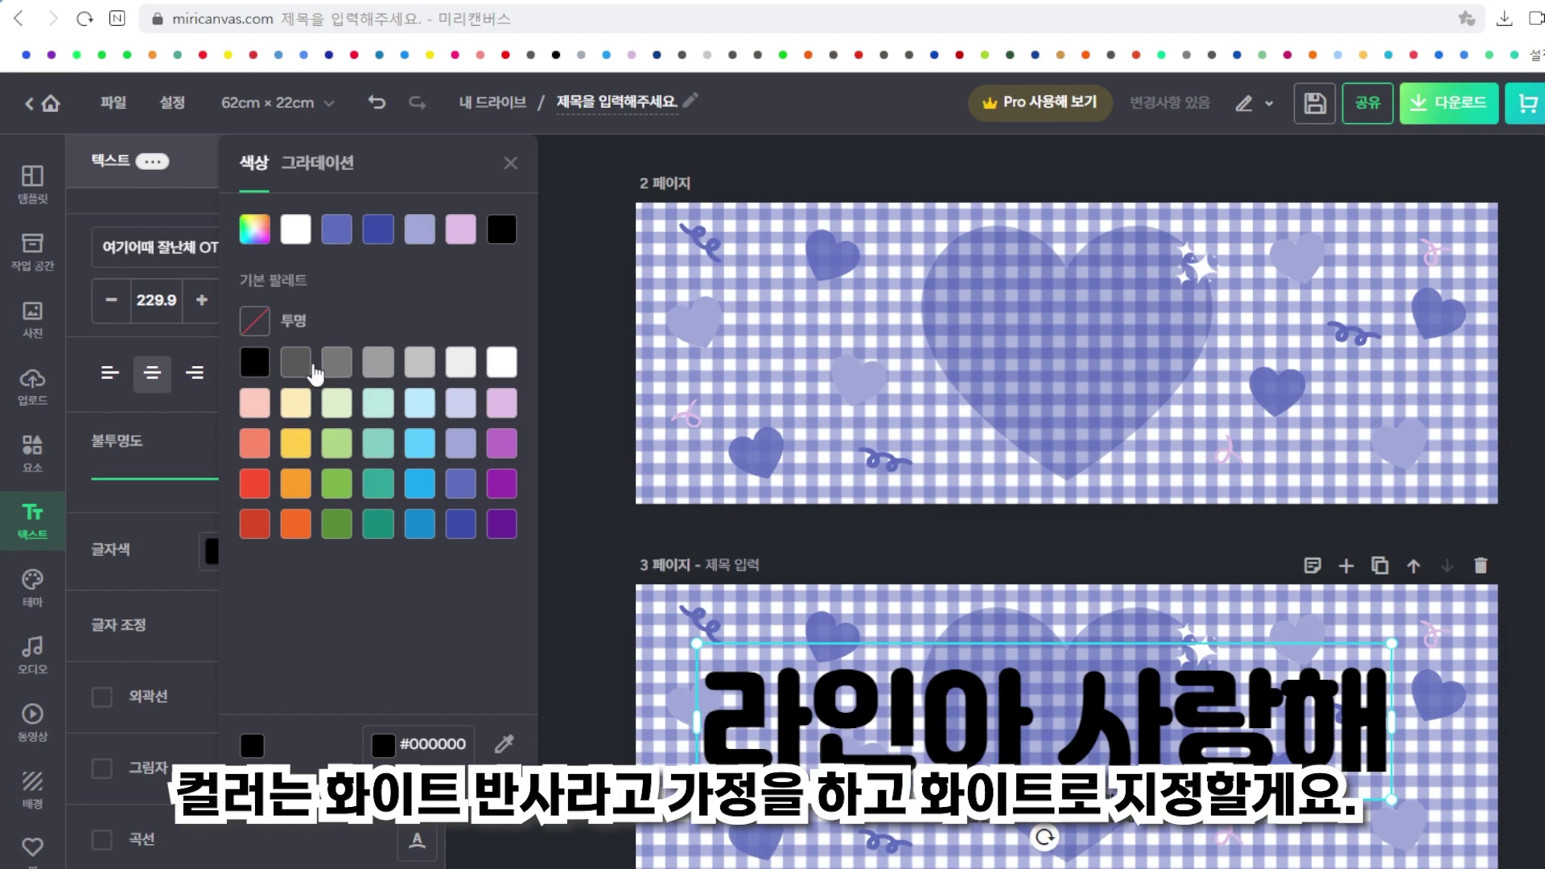
pyautogui.click(295, 230)
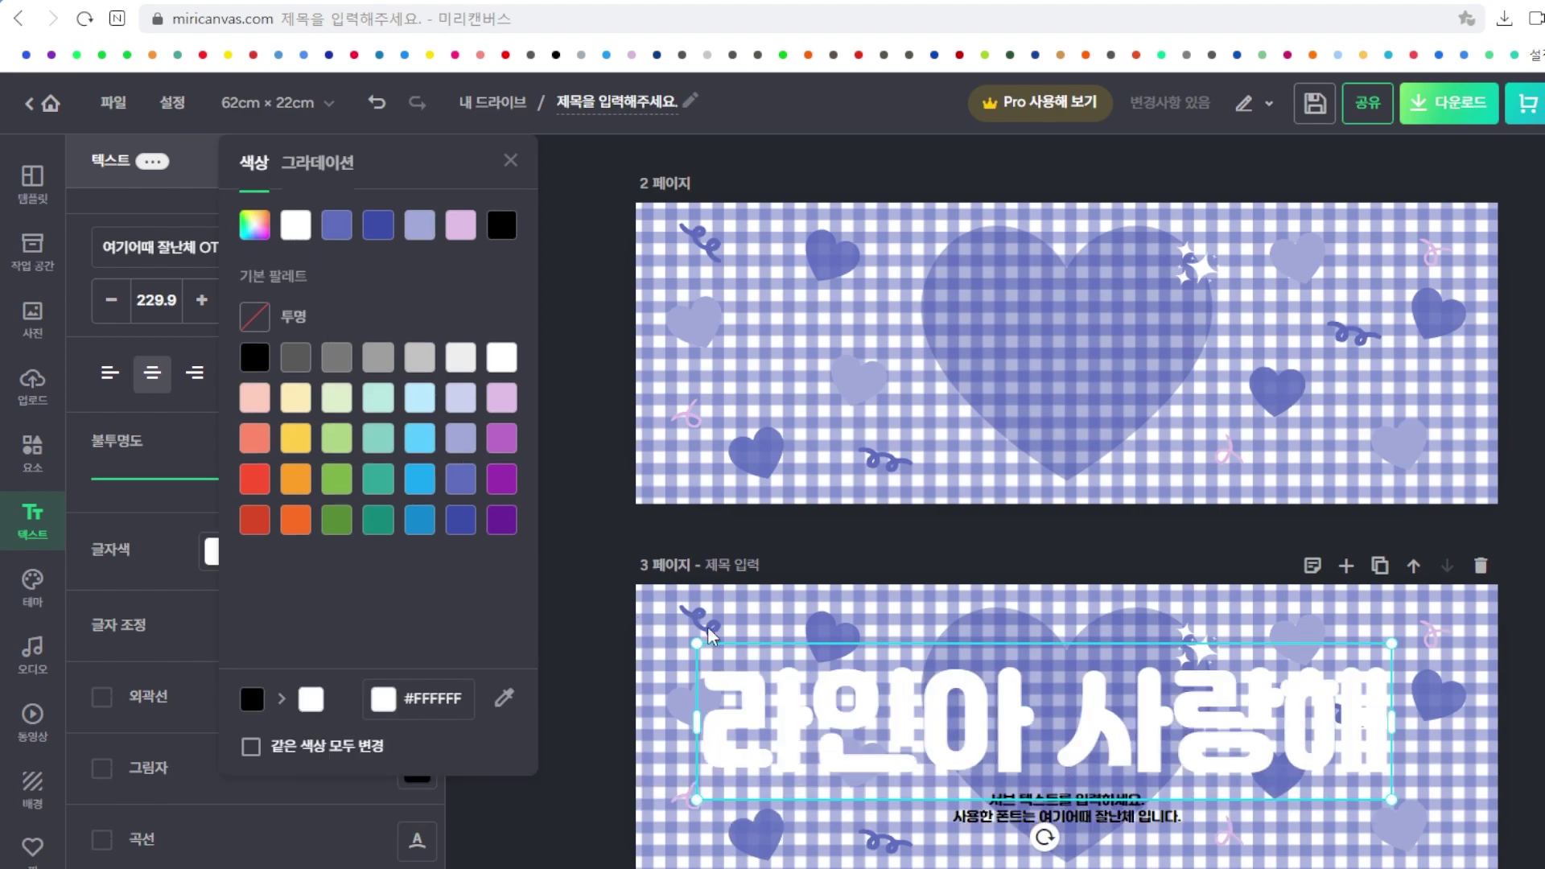
pyautogui.click(1113, 852)
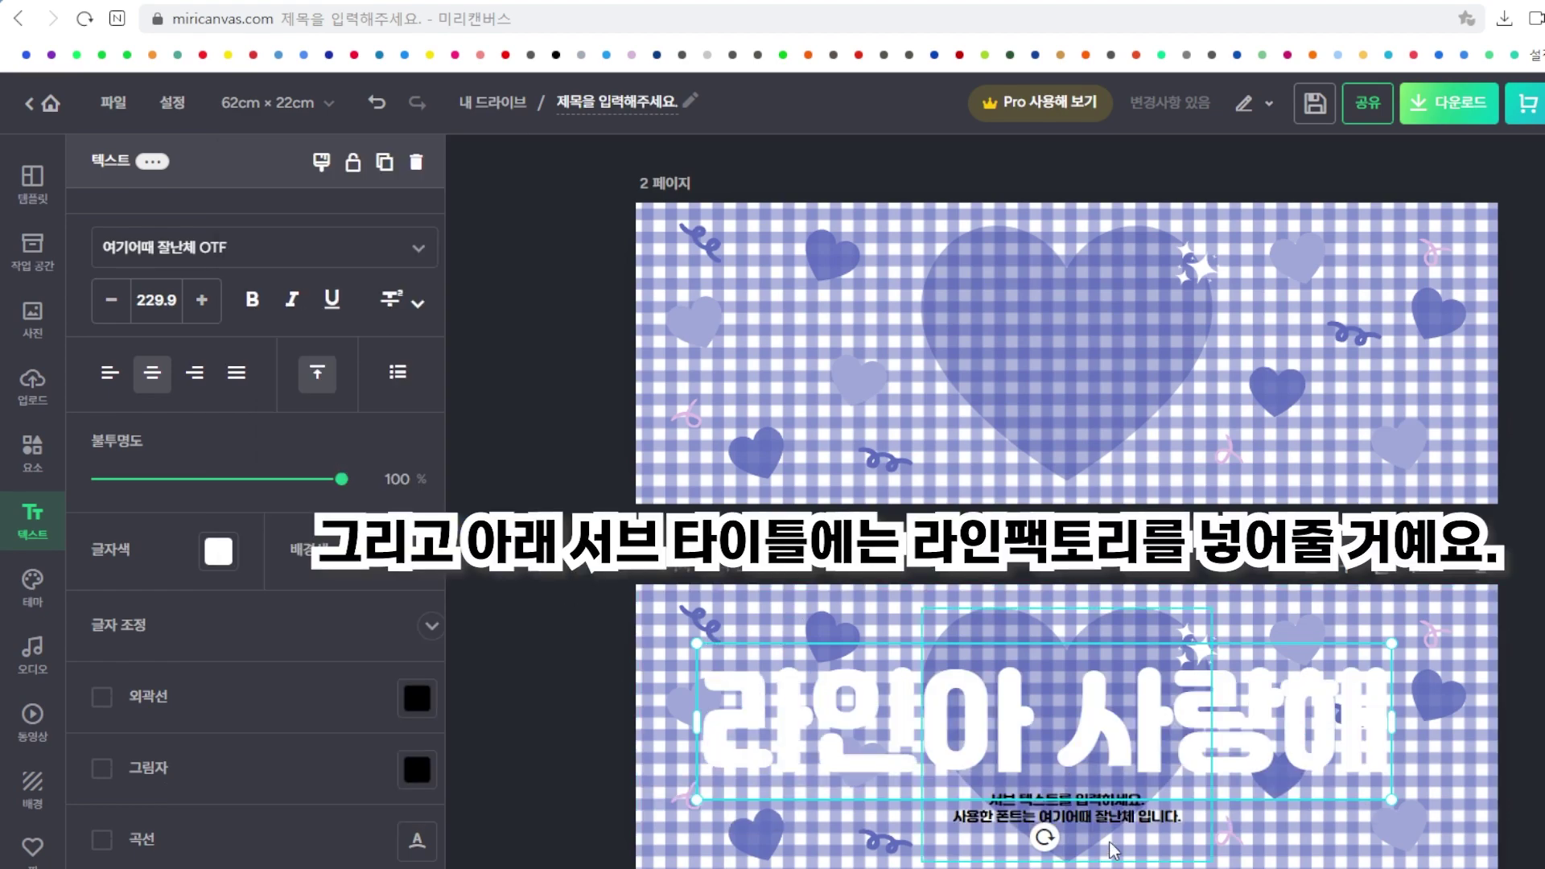
# Replace the small subtitle text beneath the title with "LINEFACTORY".
pyautogui.click(1116, 820)
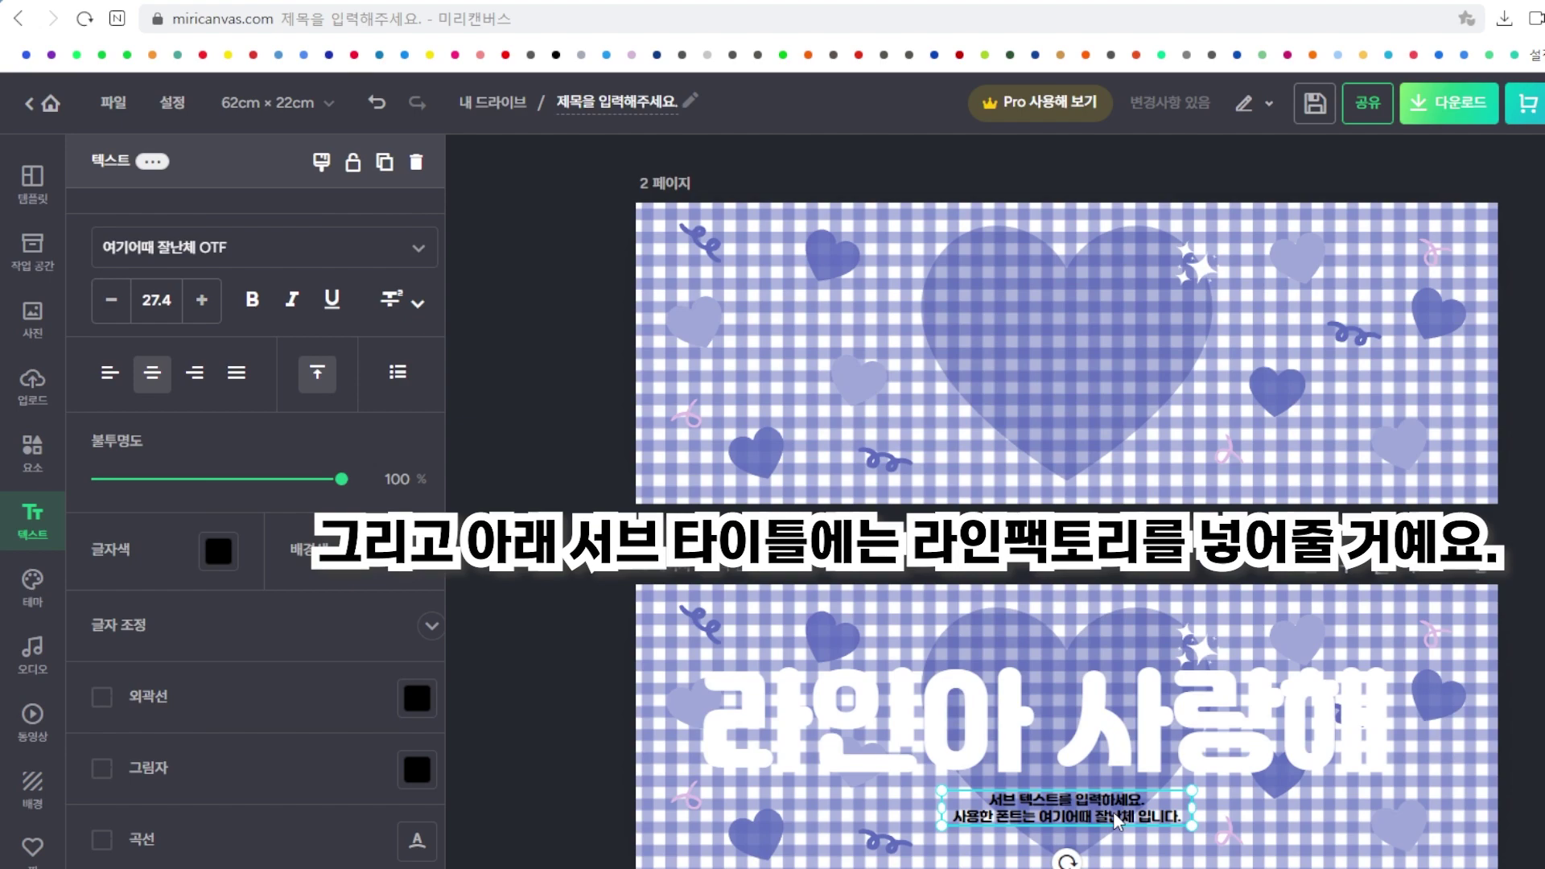
pyautogui.doubleClick(1116, 820)
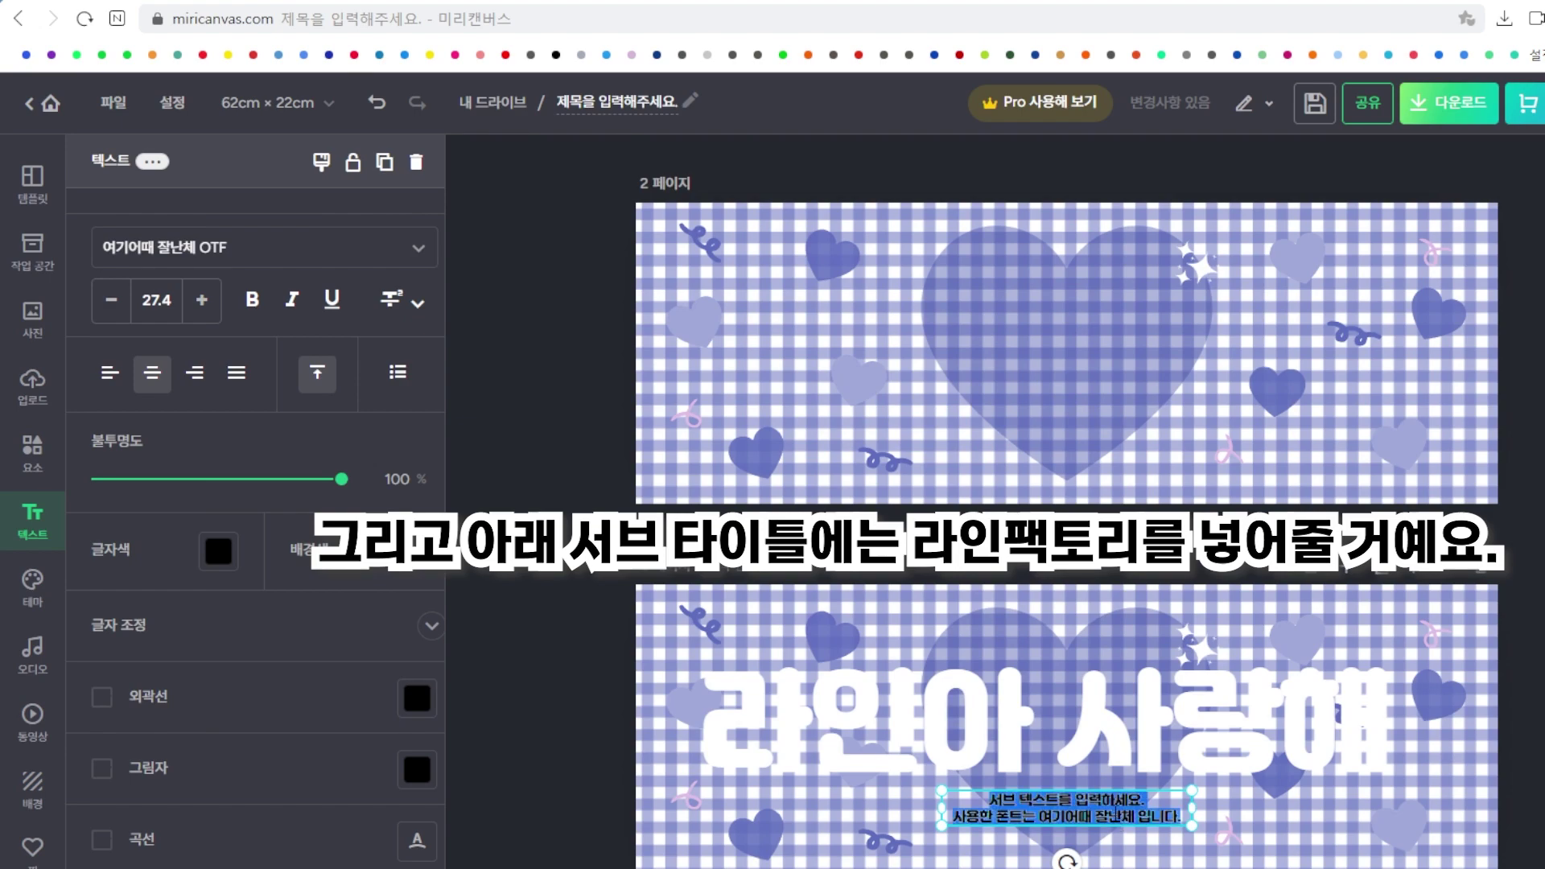
pyautogui.press('BackSpace')
pyautogui.write('L')
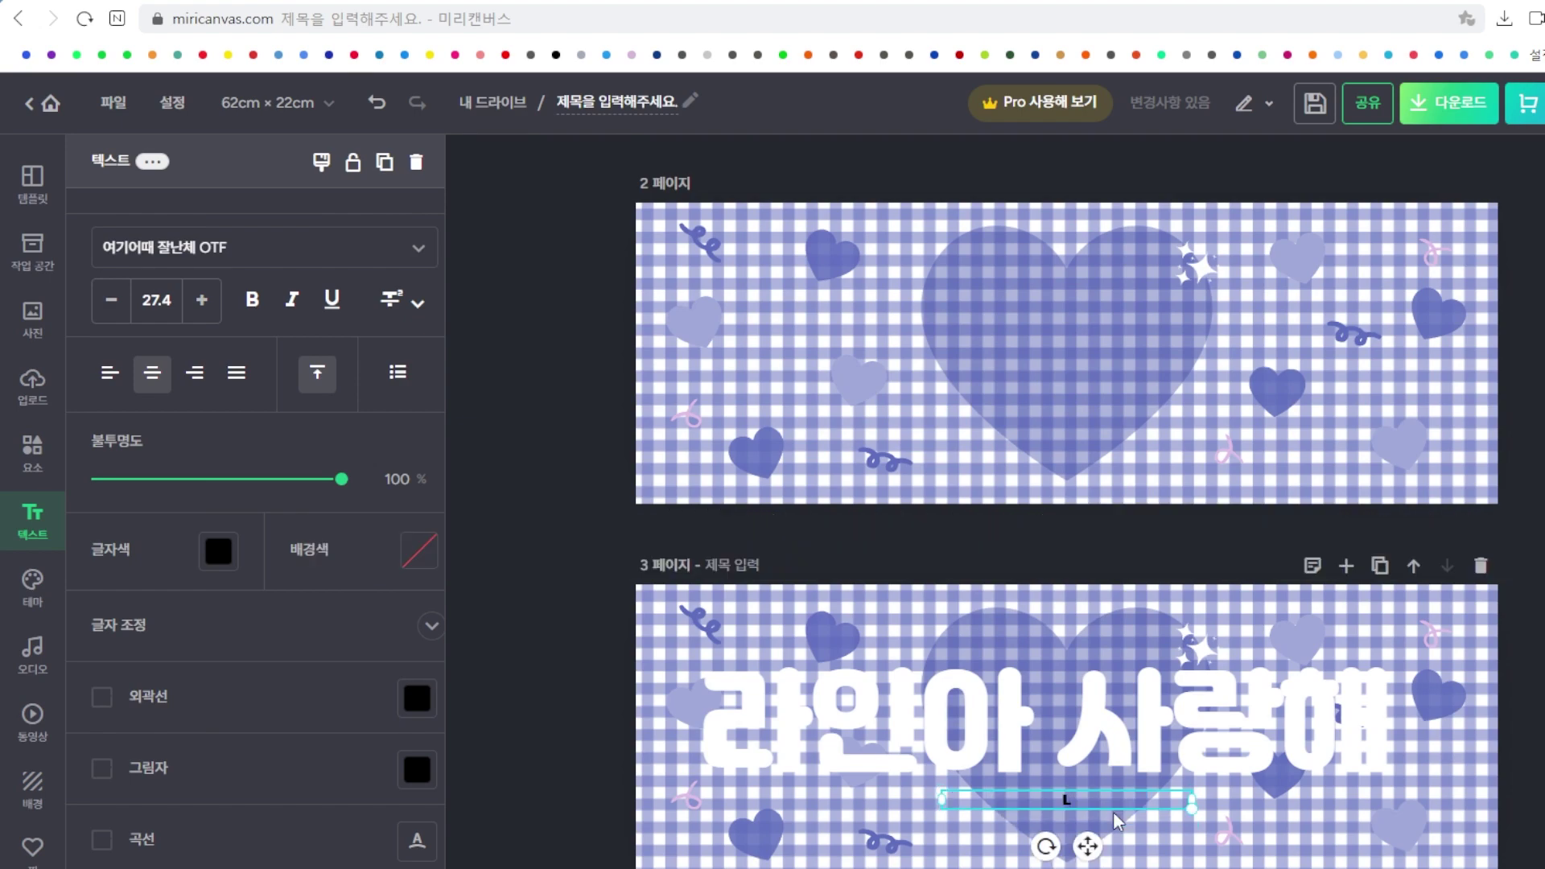
pyautogui.write('INEFACTORY')
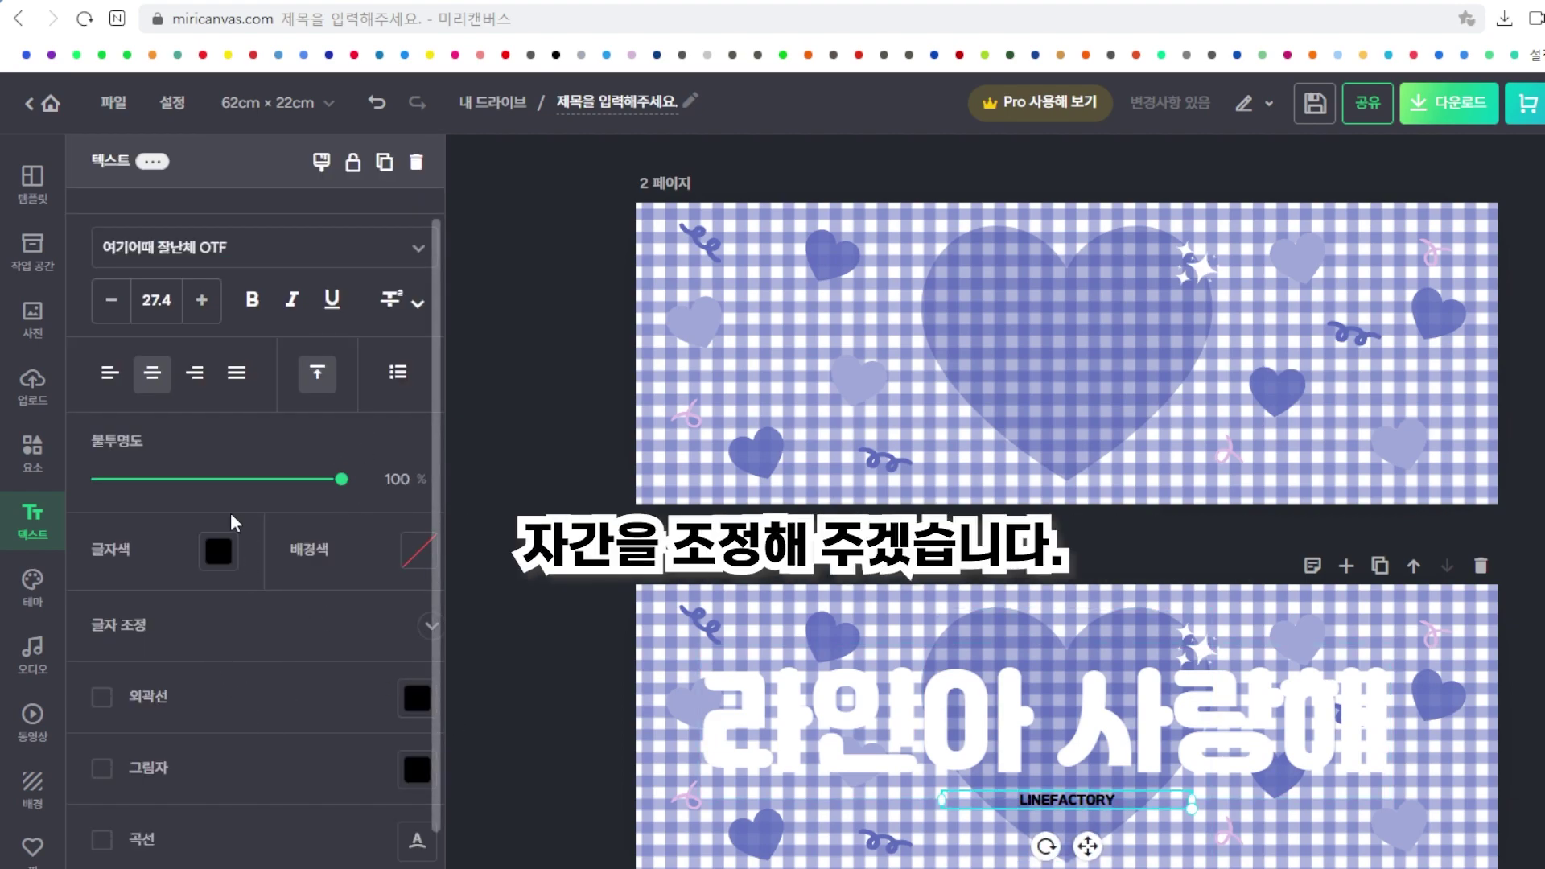
# Set the letter spacing of the LINEFACTORY subtitle to 15.
pyautogui.click(278, 640)
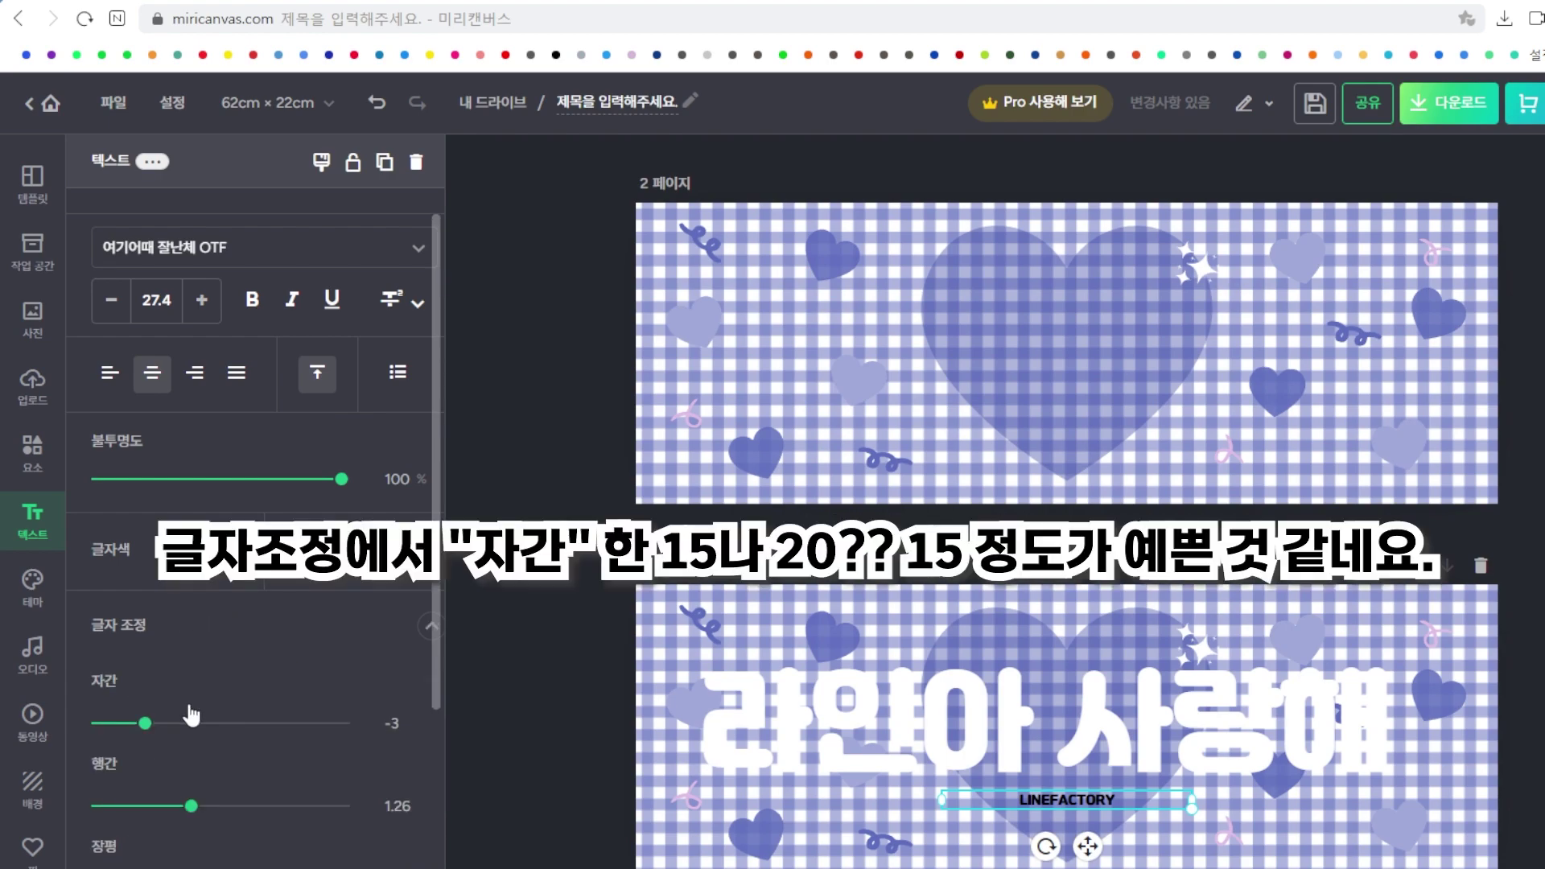
pyautogui.moveTo(145, 723); pyautogui.dragTo(164, 734)
pyautogui.doubleClick(392, 724)
pyautogui.moveTo(392, 723); pyautogui.dragTo(365, 726)
pyautogui.write('15')
pyautogui.press('Return')
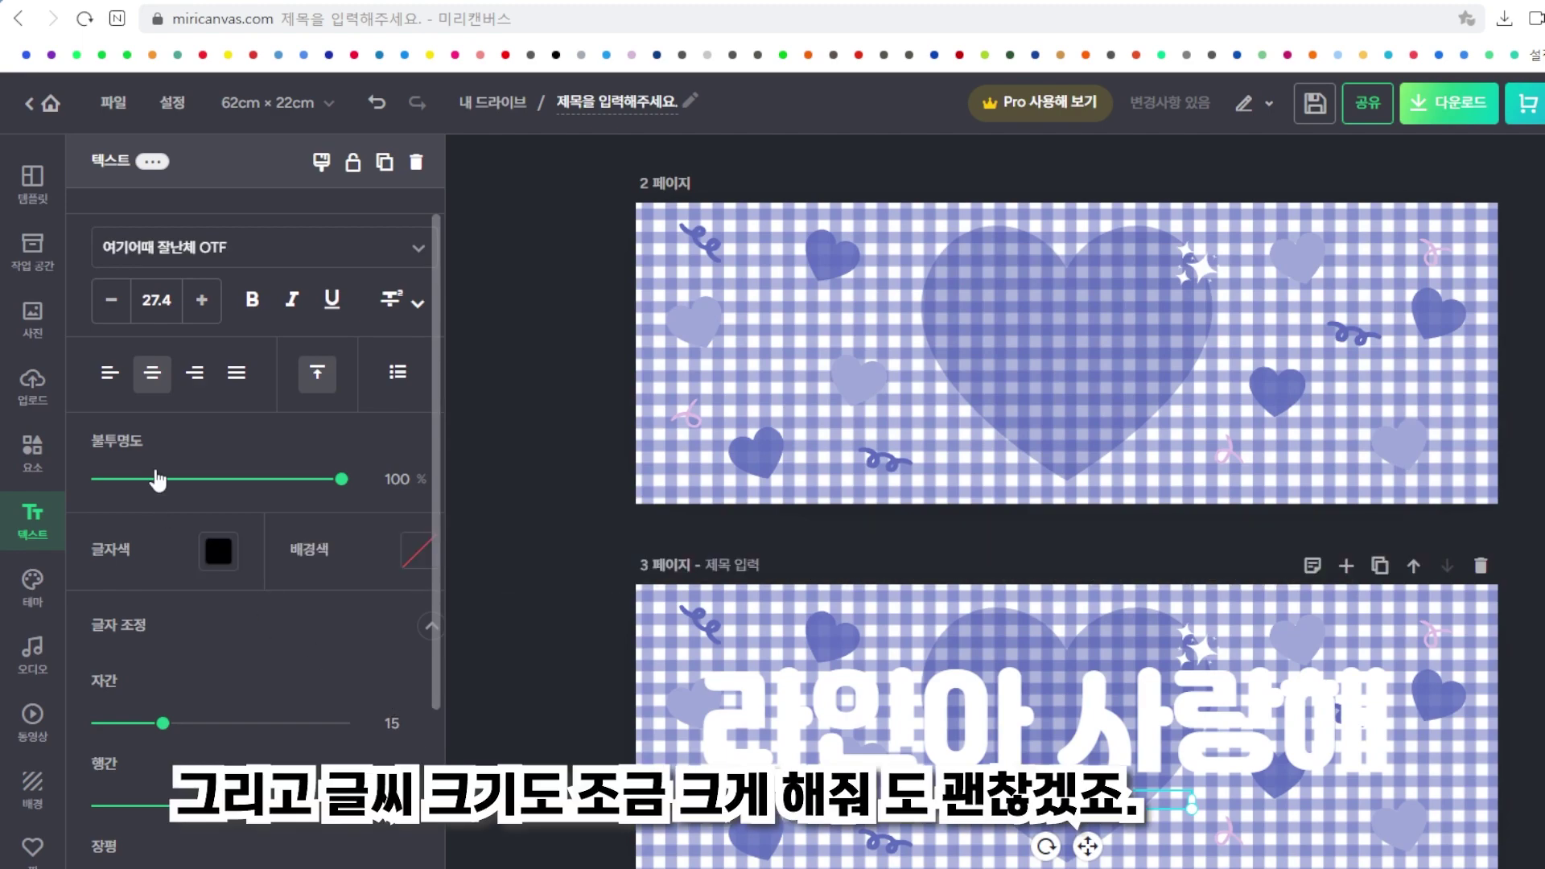
# Set the LINEFACTORY subtitle's font size to 30 and its text colour to white (#FFFFFF).
pyautogui.doubleClick(173, 302)
pyautogui.write('30')
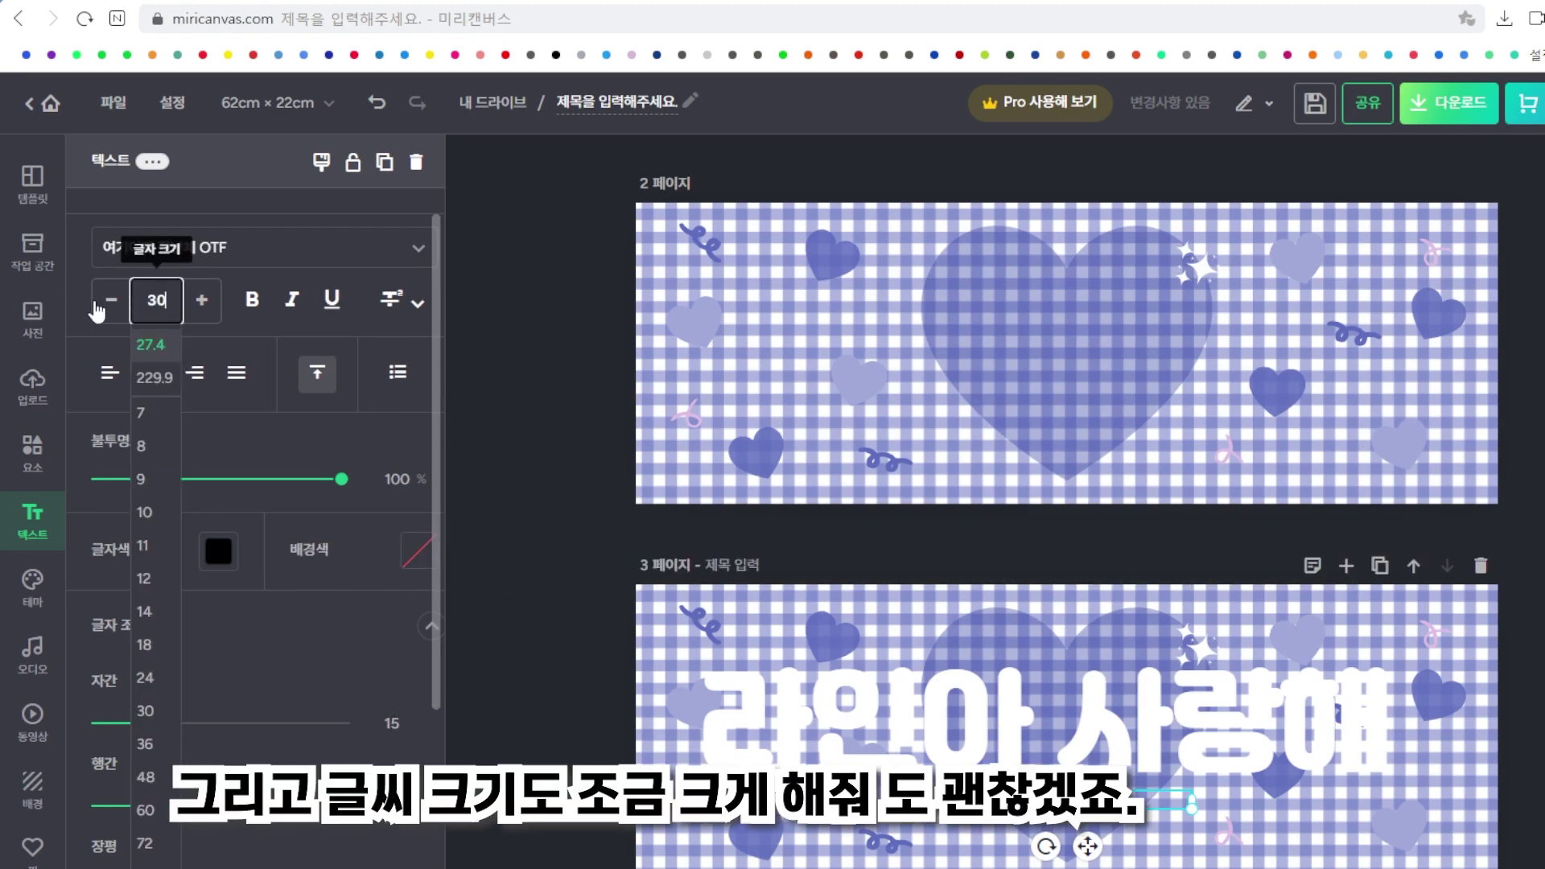
pyautogui.press('Return')
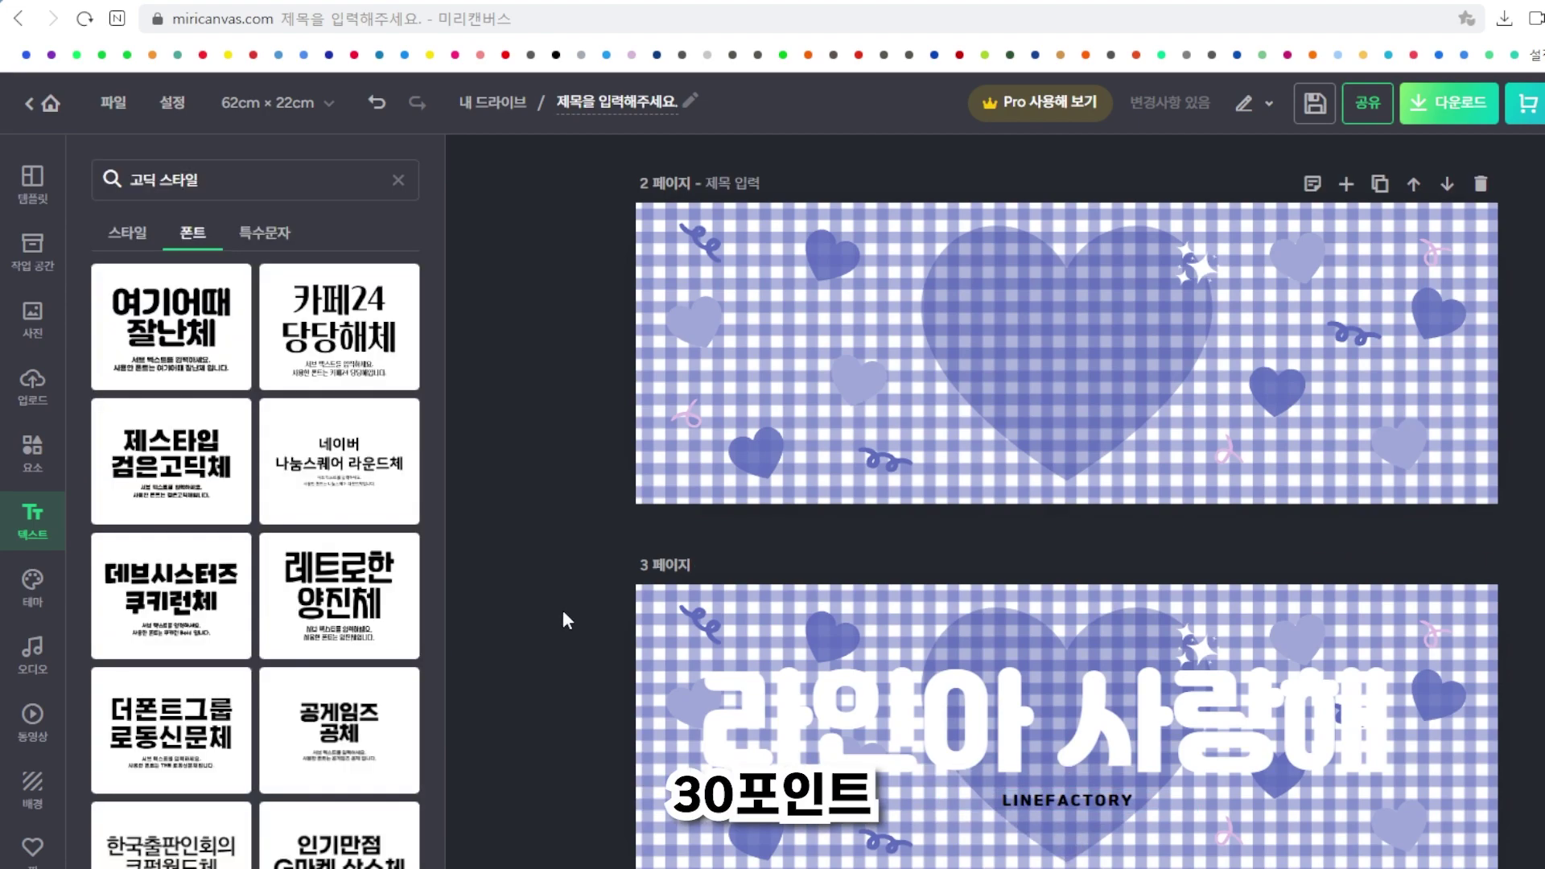
pyautogui.click(1050, 802)
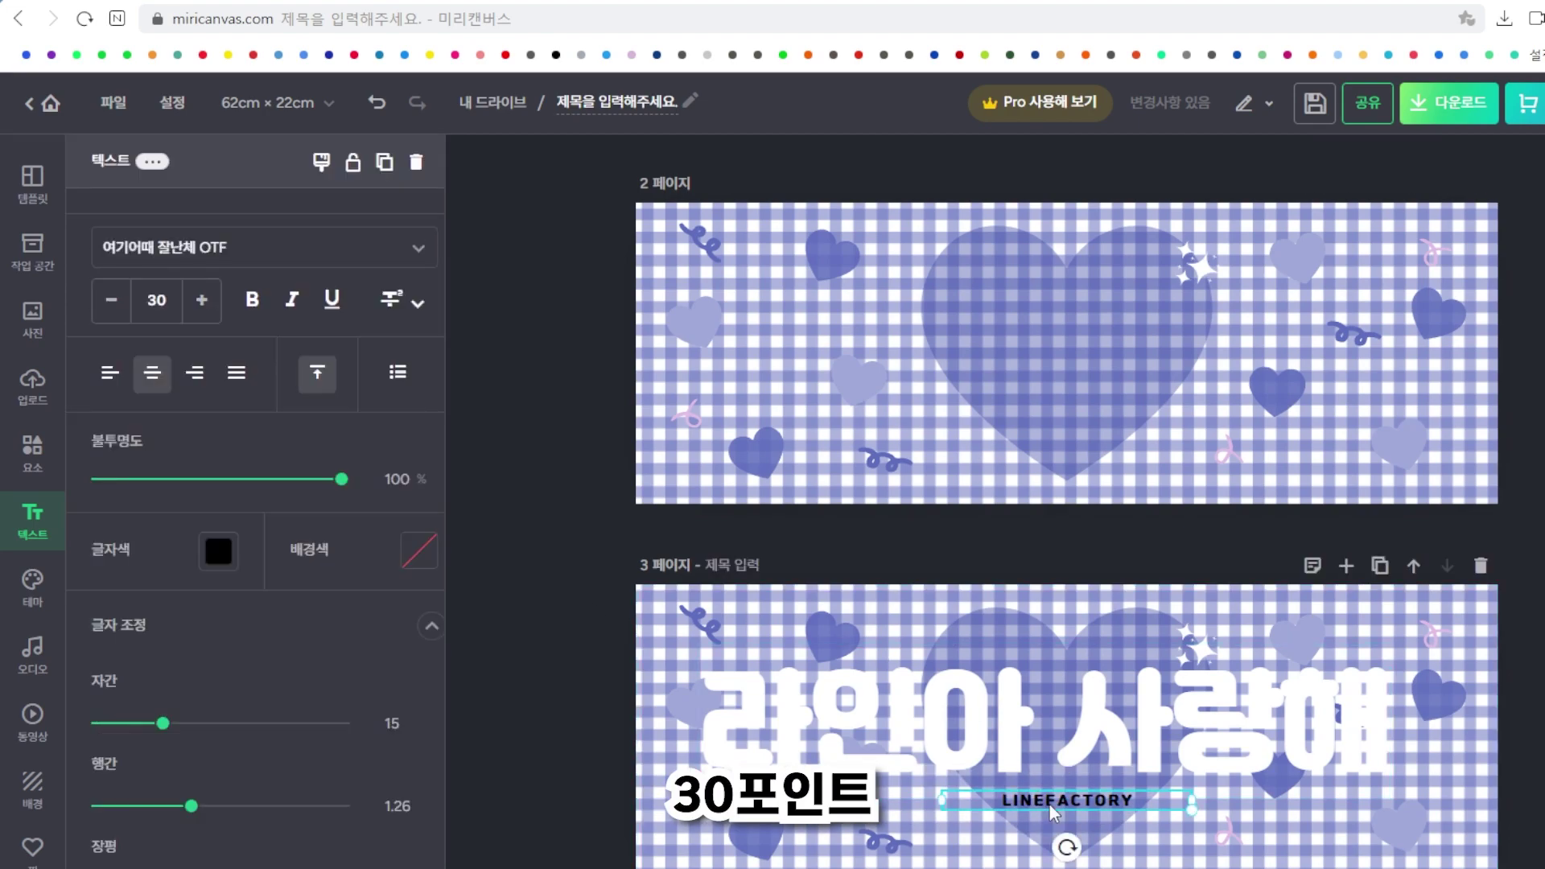
pyautogui.click(218, 553)
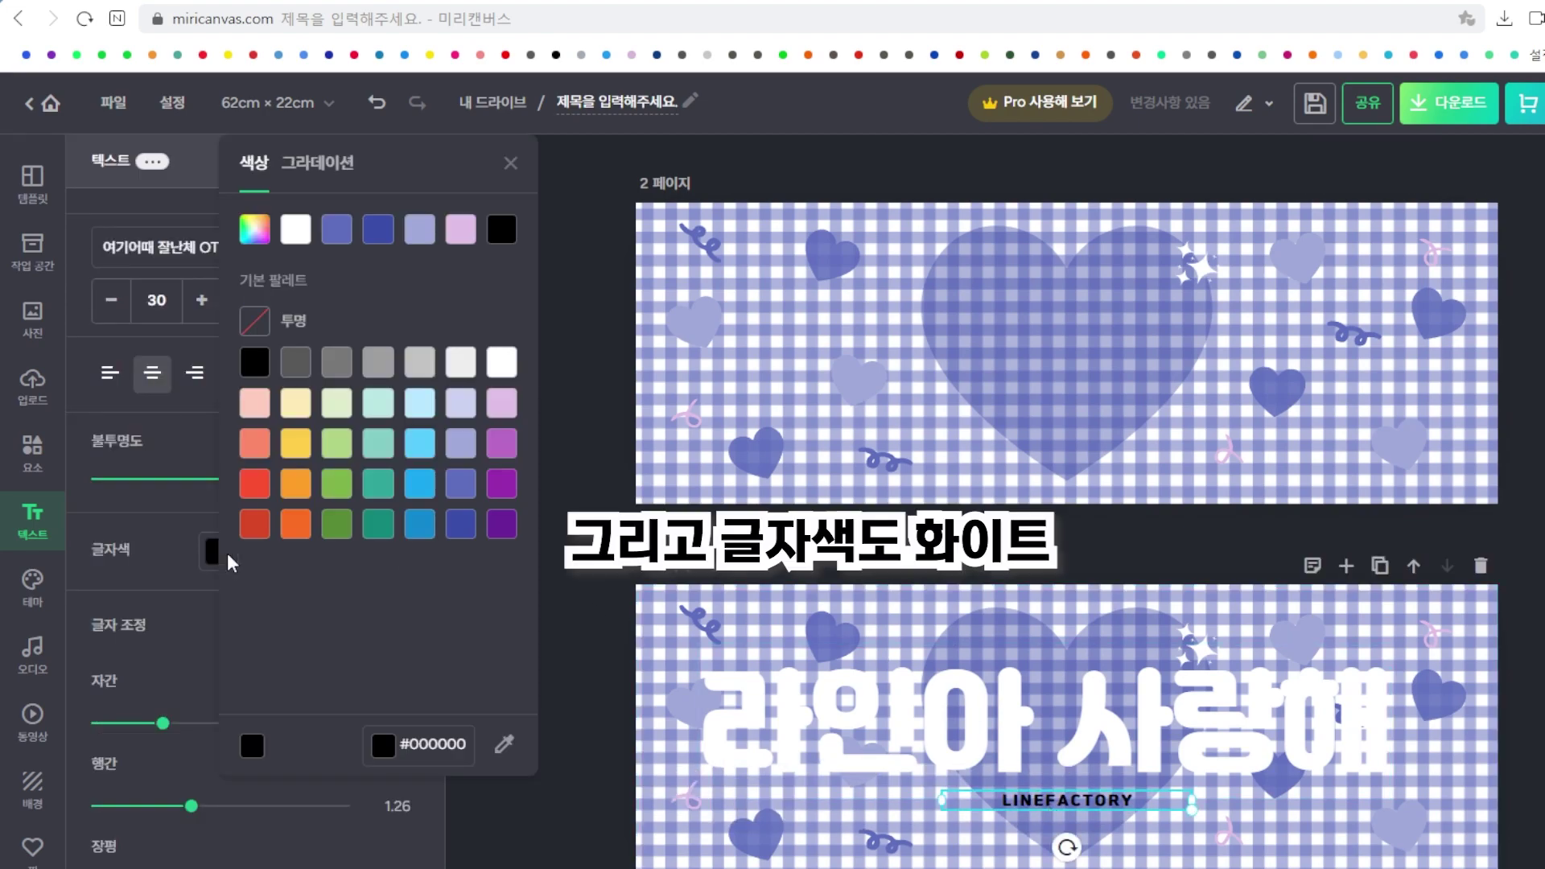
pyautogui.click(296, 232)
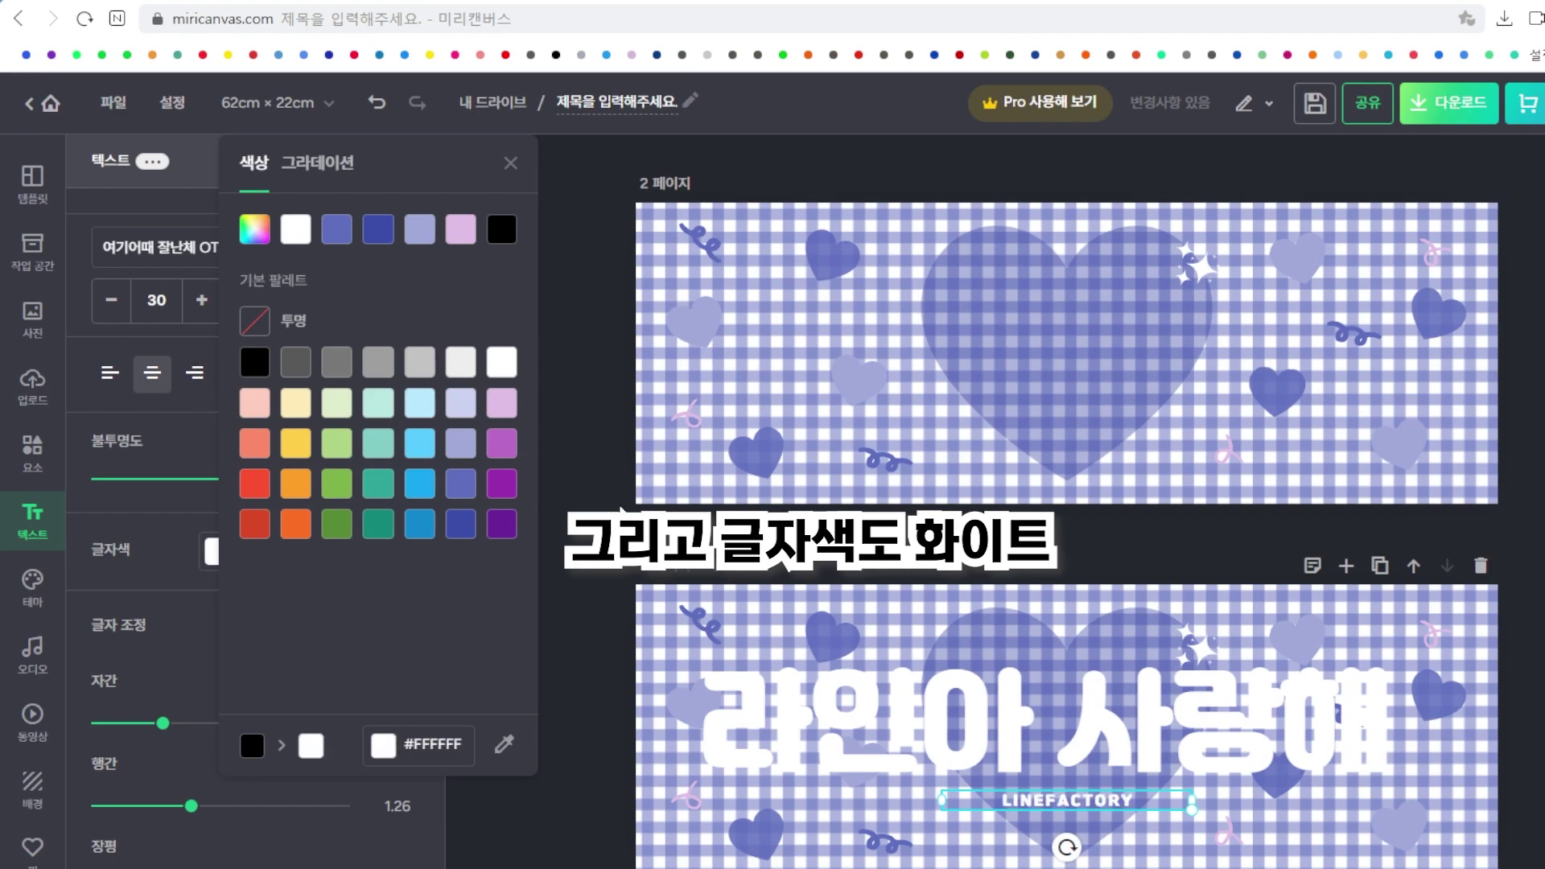
pyautogui.press('Escape')
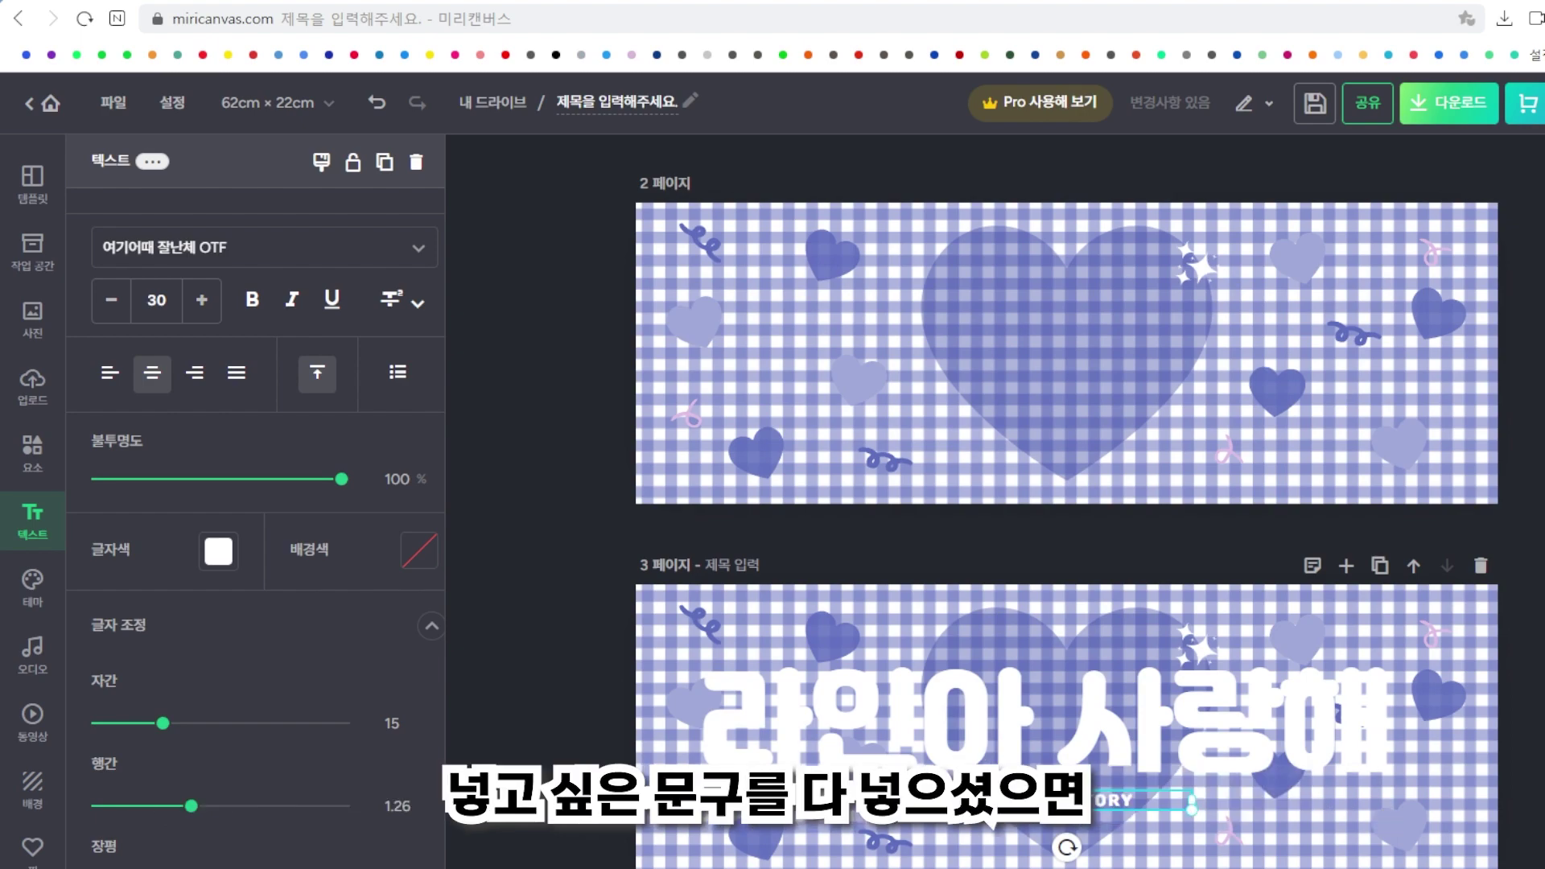
# Move the "라인아 사랑해" title slightly down and centre it horizontally on page 3.
pyautogui.click(1036, 688)
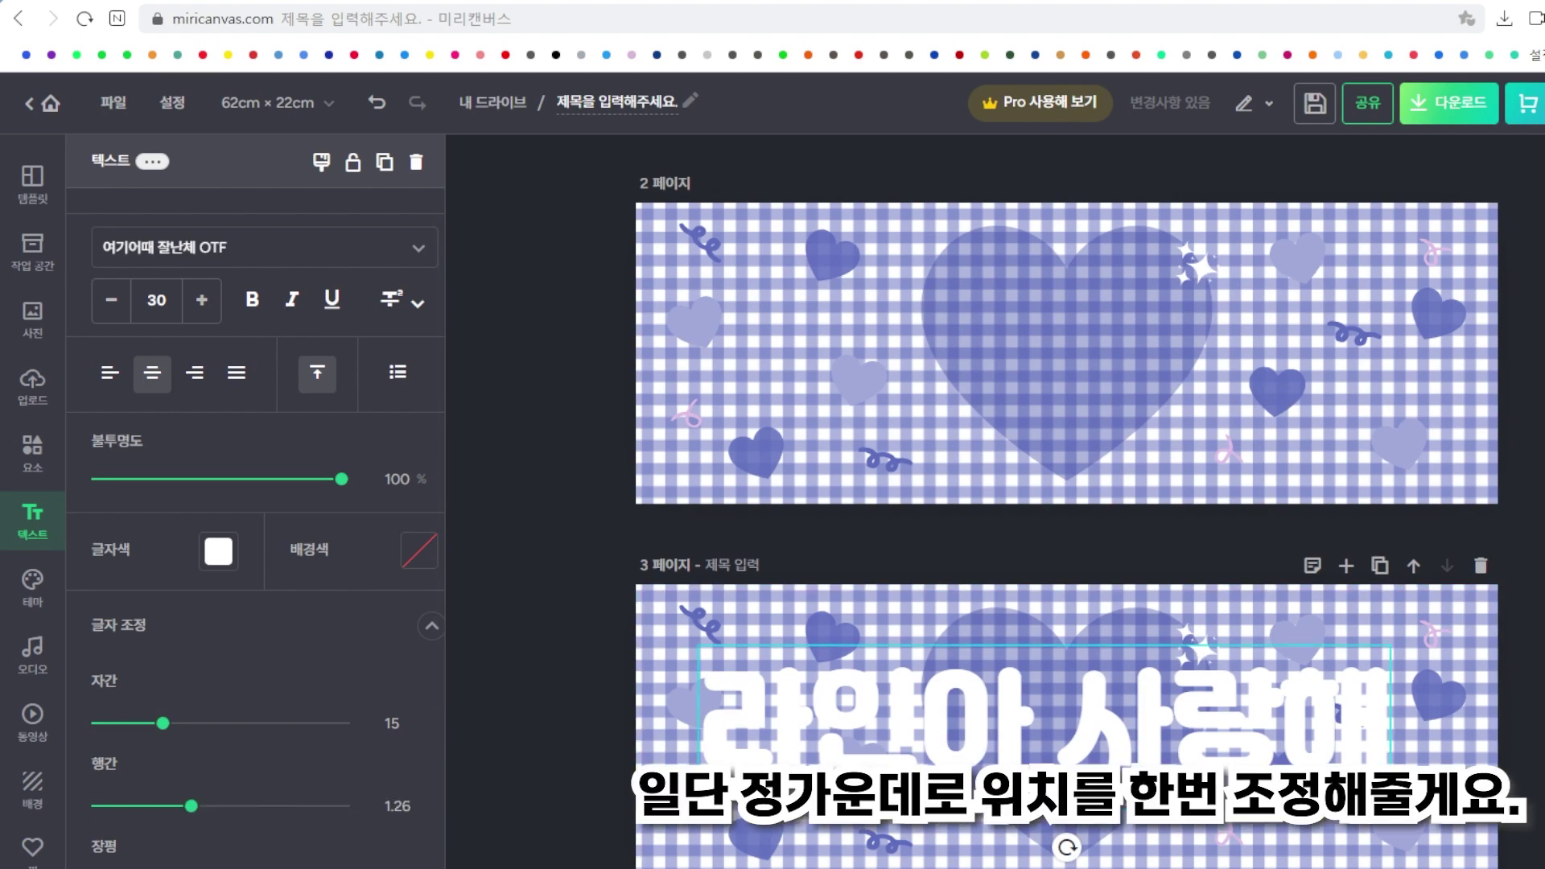
pyautogui.click(974, 710)
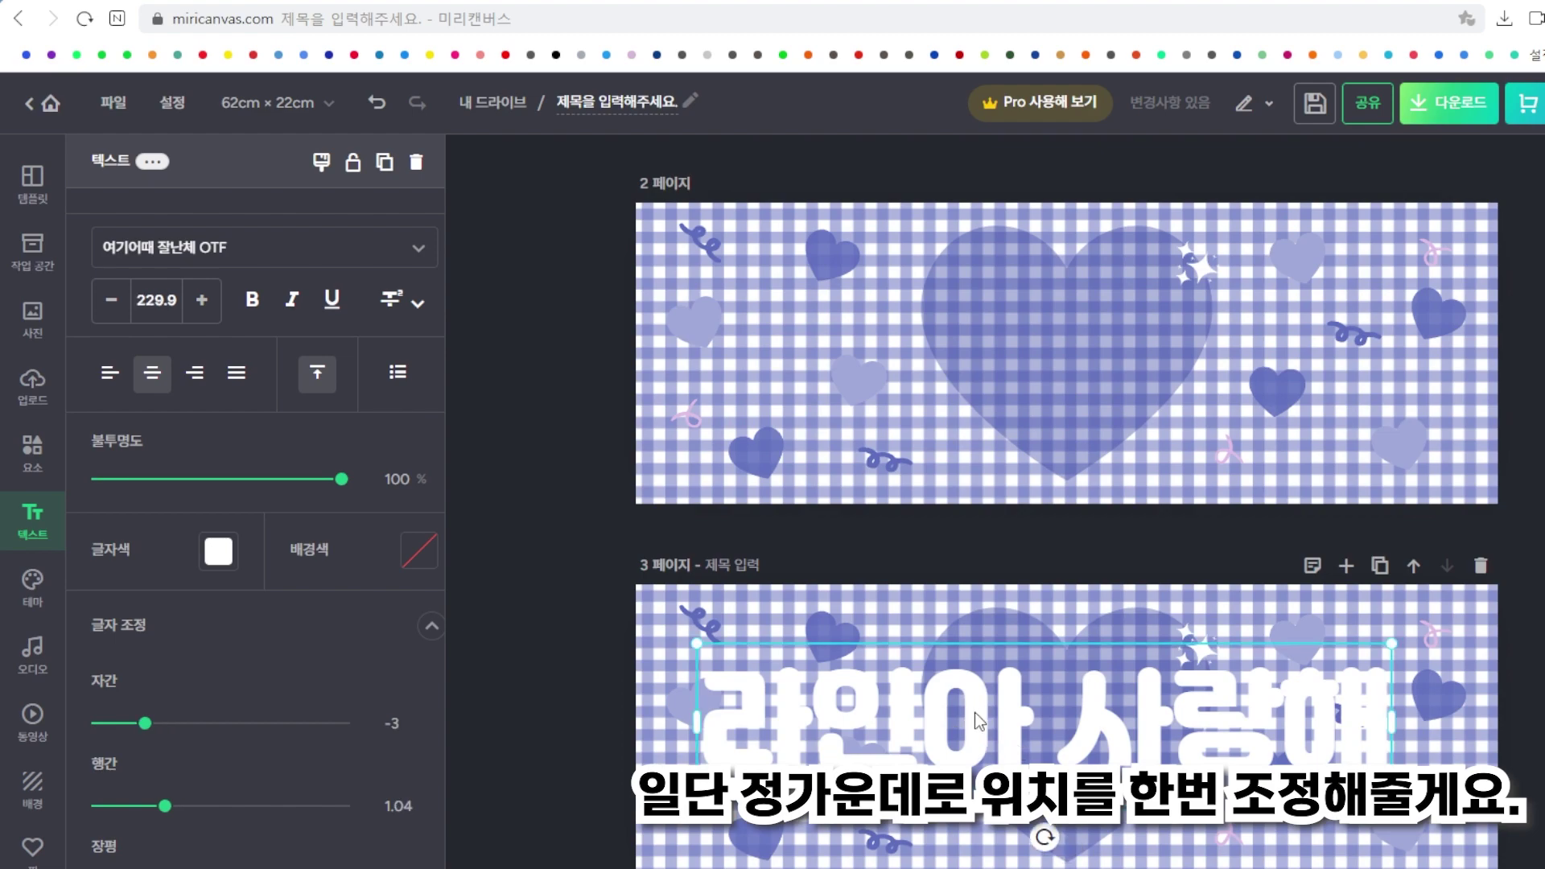
pyautogui.moveTo(982, 730); pyautogui.dragTo(1006, 730)
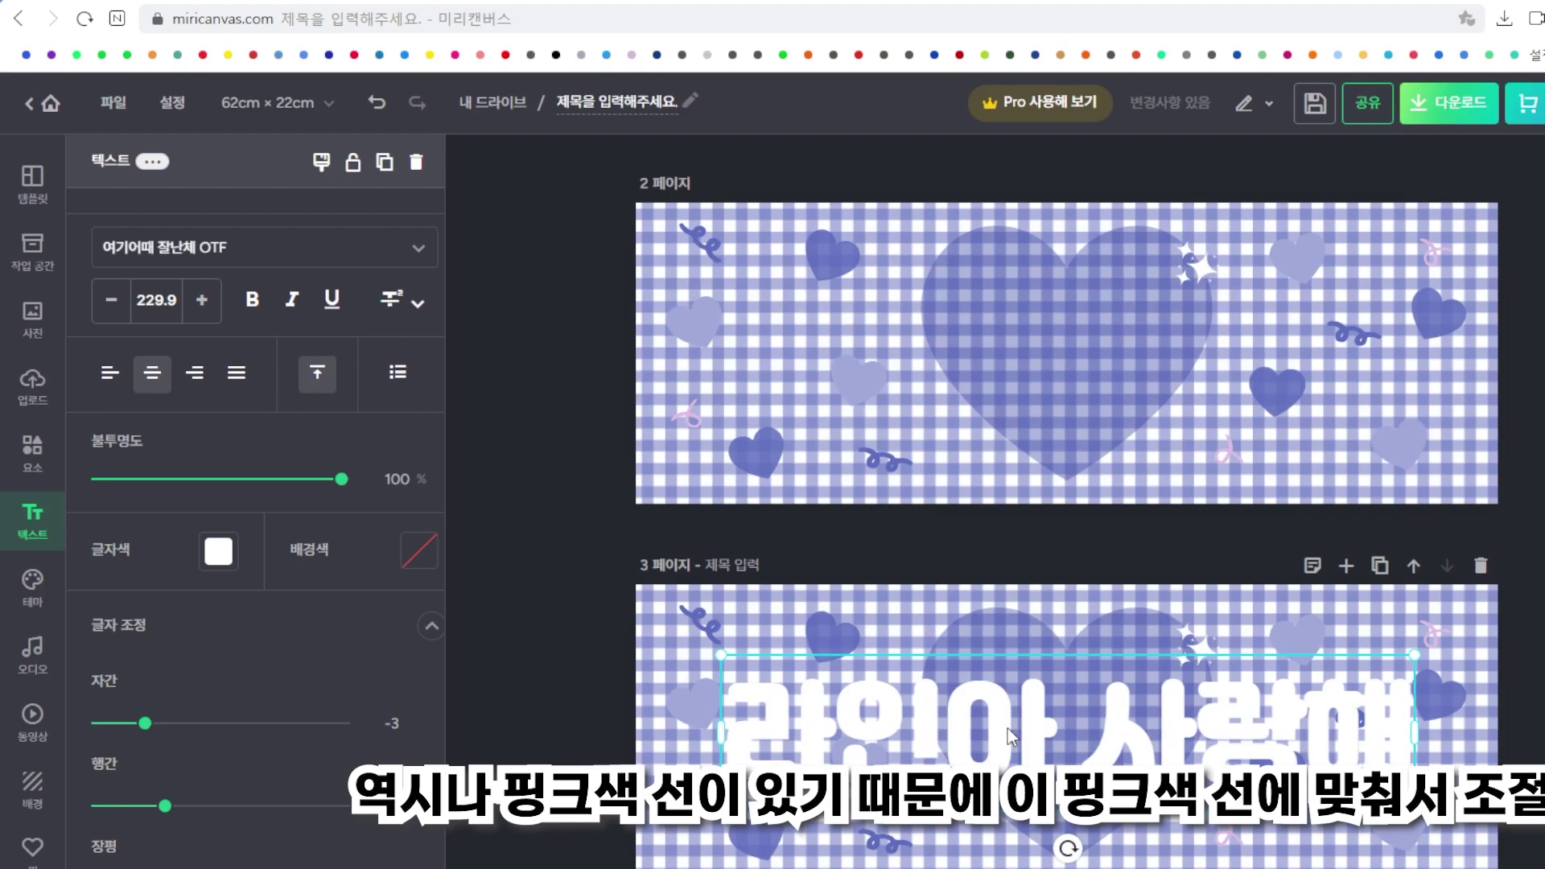
pyautogui.moveTo(1048, 728); pyautogui.dragTo(1028, 744)
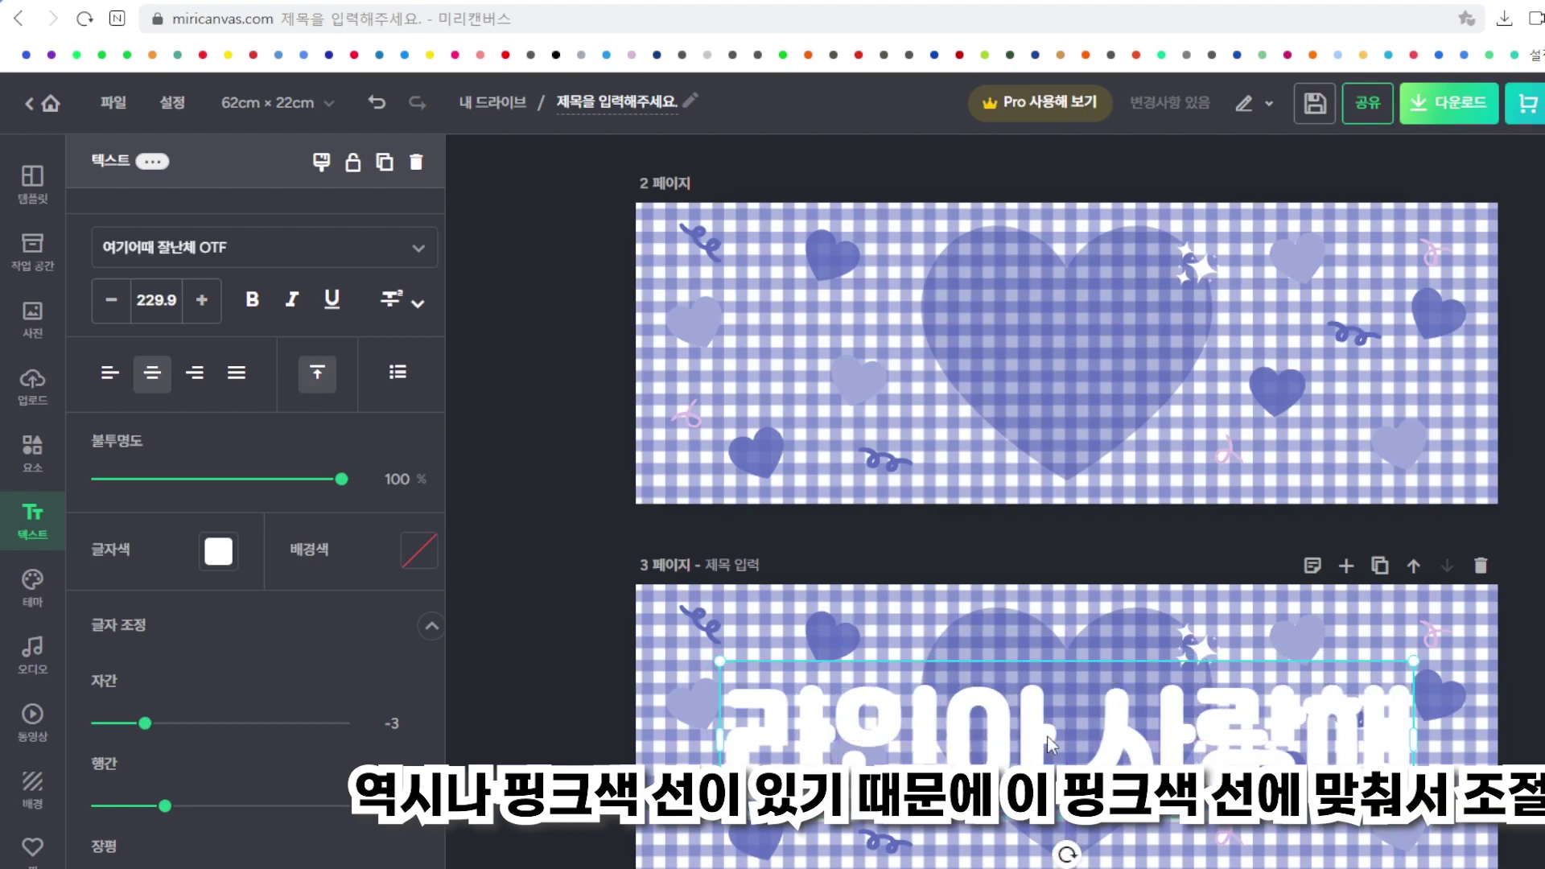
# Move the LINEFACTORY subtitle on page 3 slightly up, closer to the title, and deselect it.
pyautogui.moveTo(1061, 837)
pyautogui.mouseDown()
pyautogui.moveTo(1089, 811)
pyautogui.moveTo(1070, 829)
pyautogui.mouseUp()
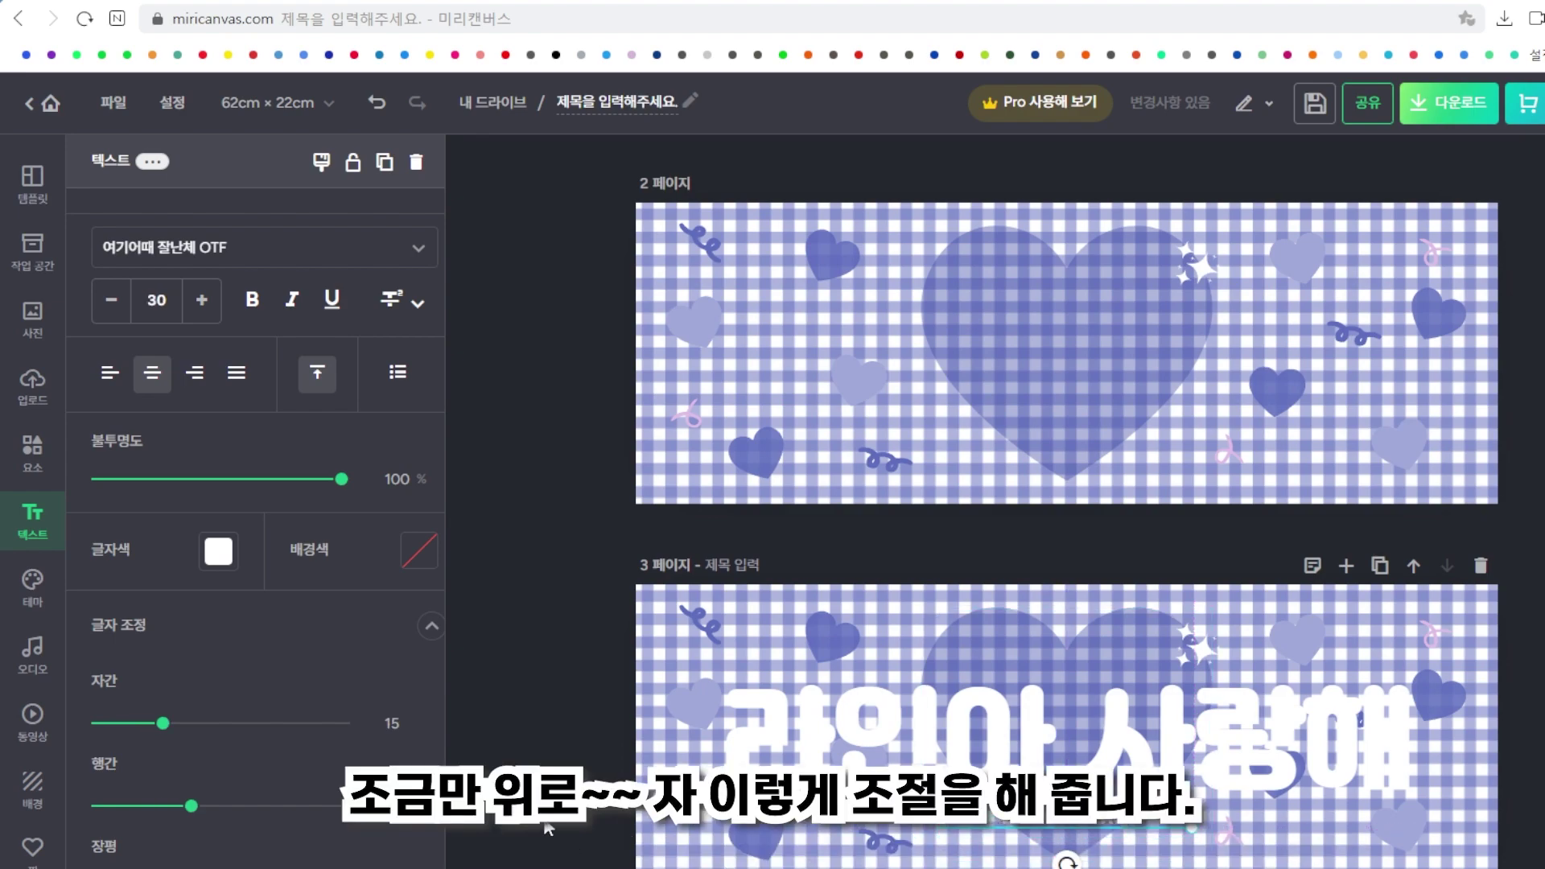
pyautogui.click(573, 735)
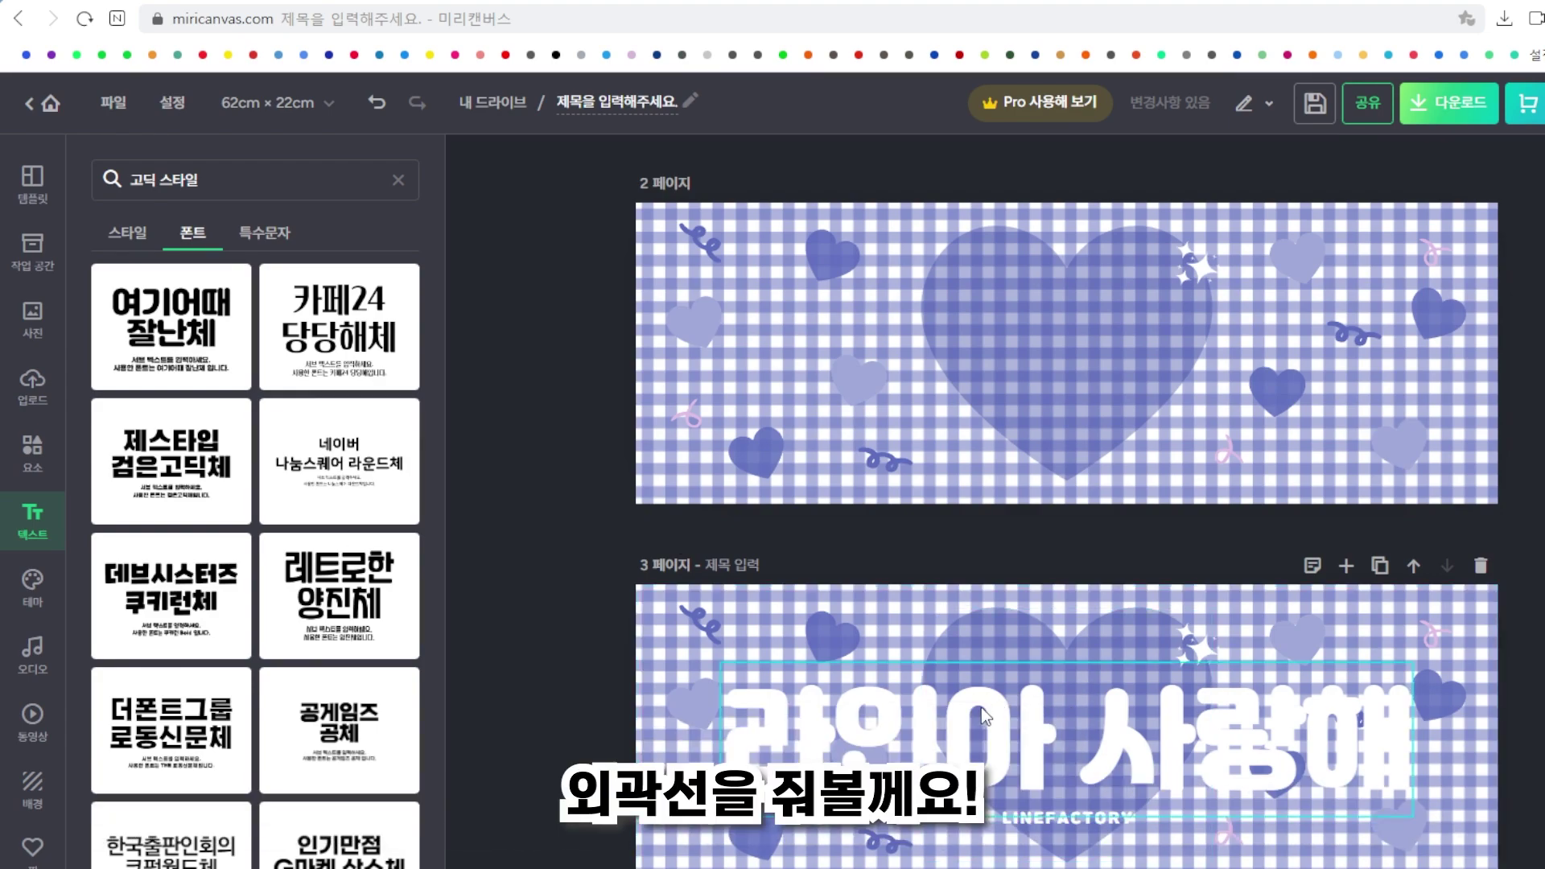
# Add an outline to the "라인아 사랑해" title on page 3 and set its thickness to 40.
pyautogui.click(991, 700)
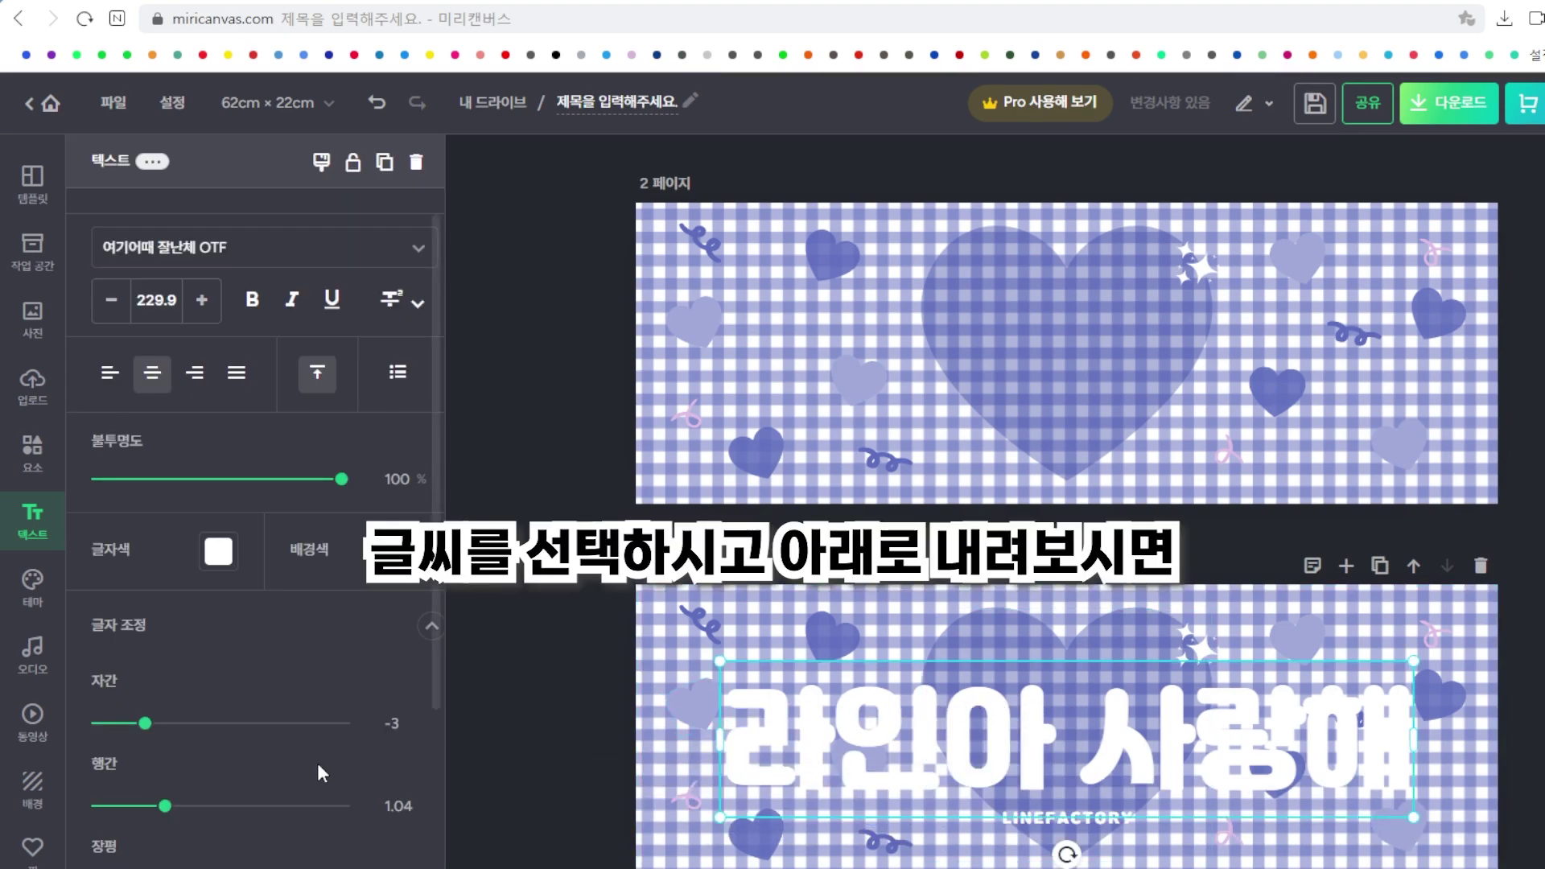
pyautogui.scroll(-3, 320, 756)
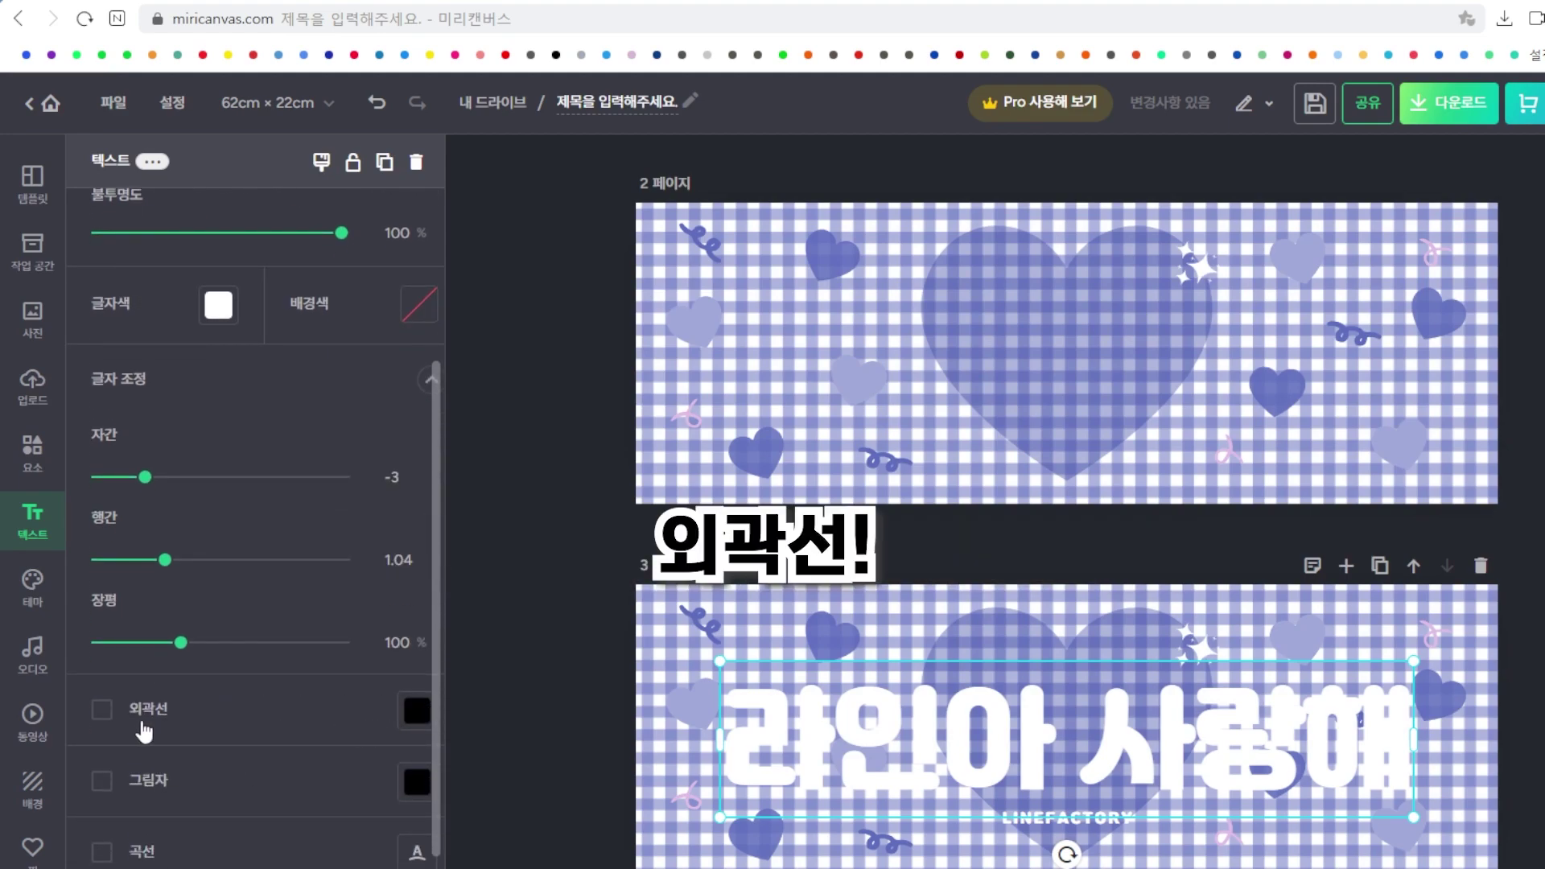
pyautogui.click(106, 714)
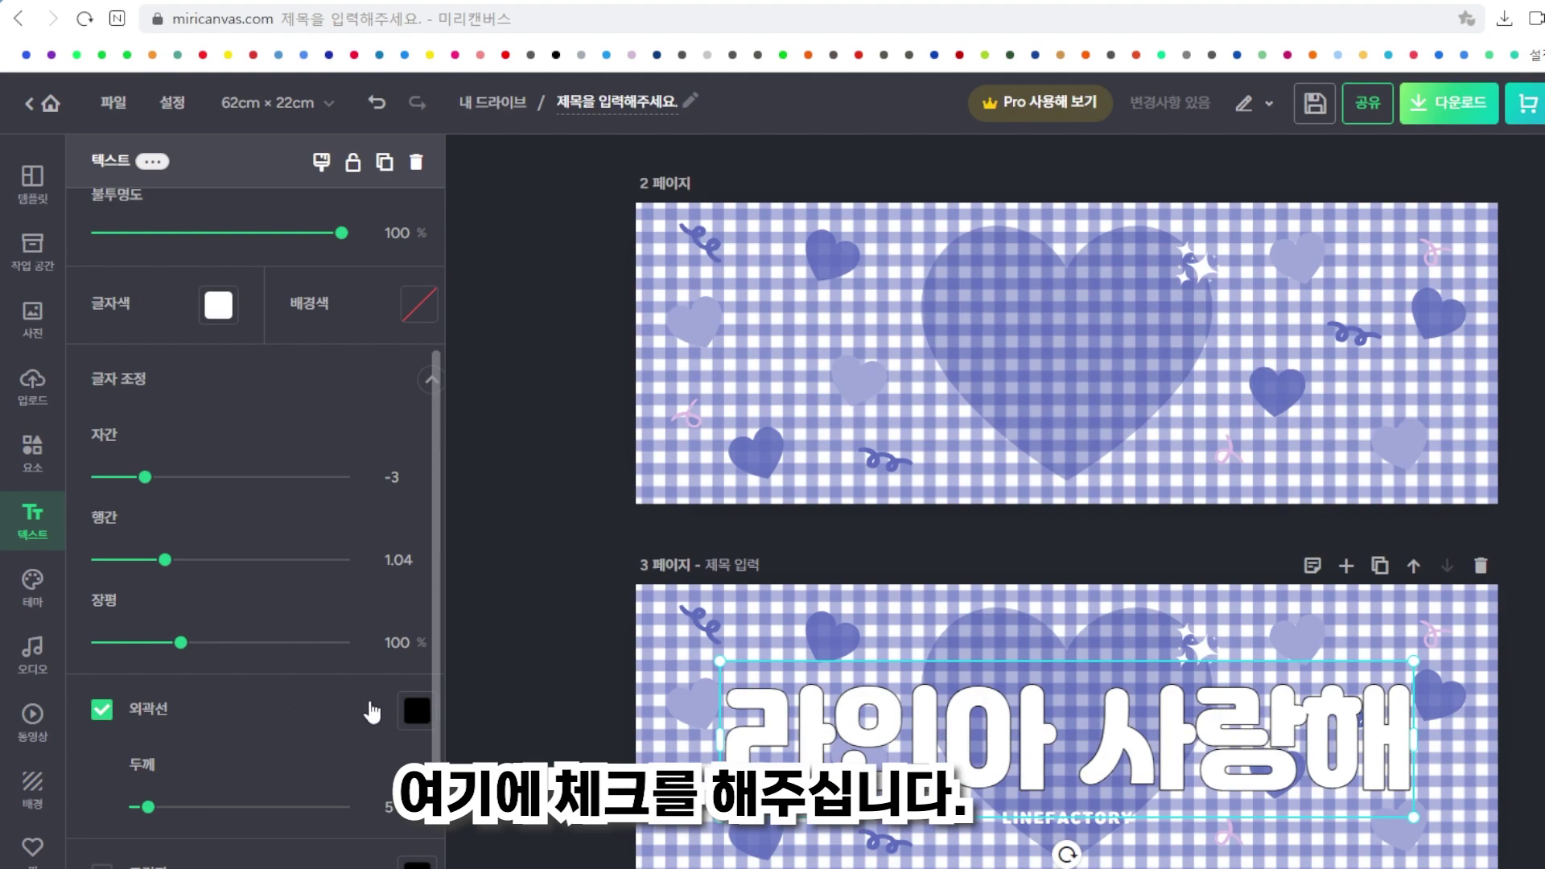
pyautogui.click(404, 804)
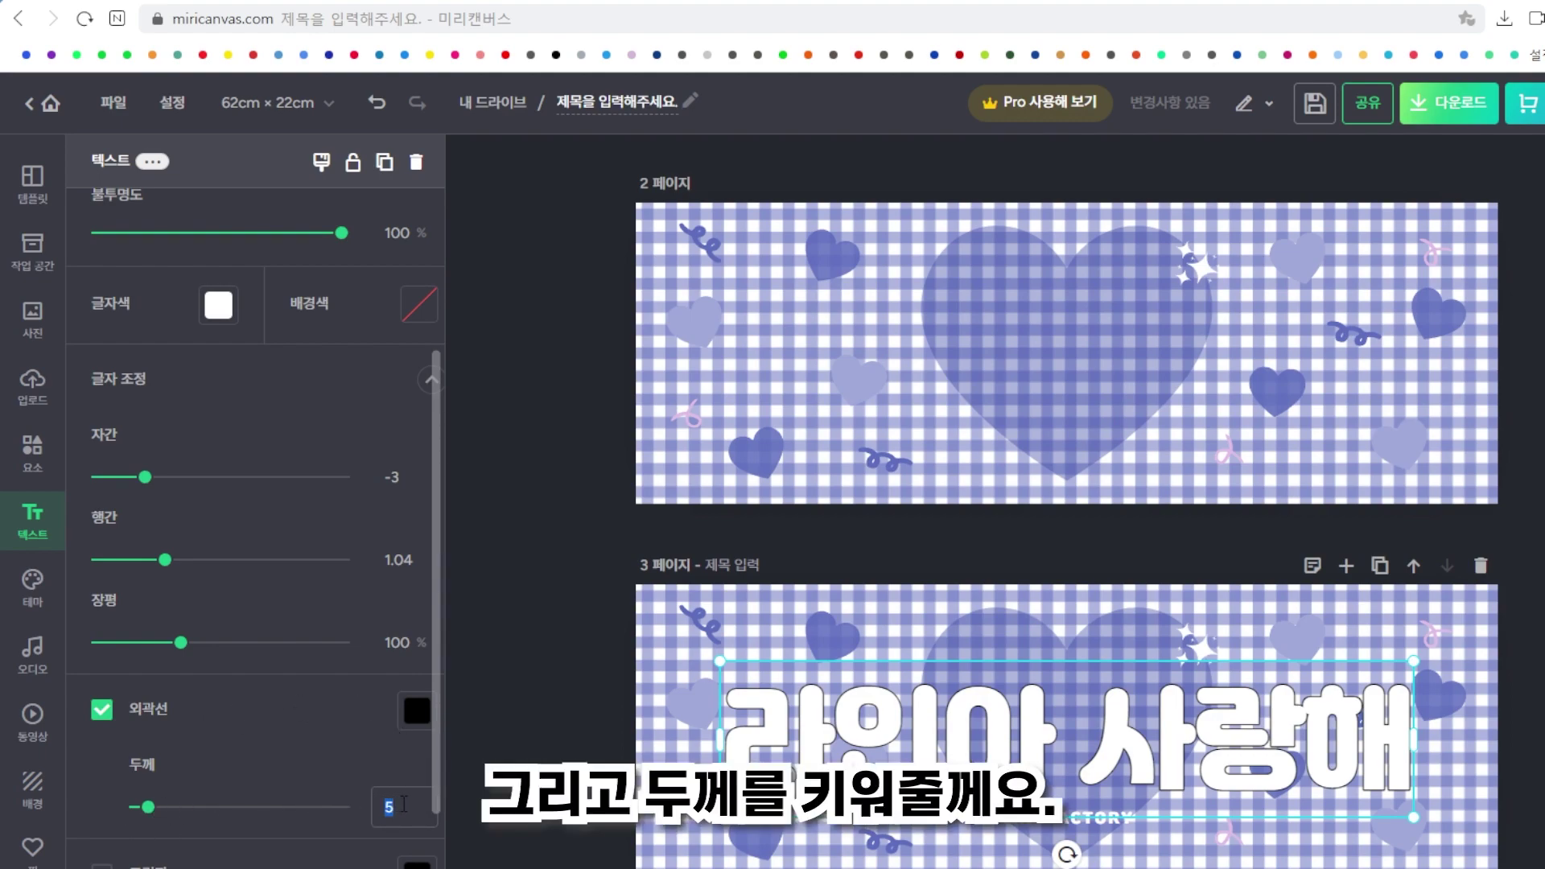
pyautogui.write('30')
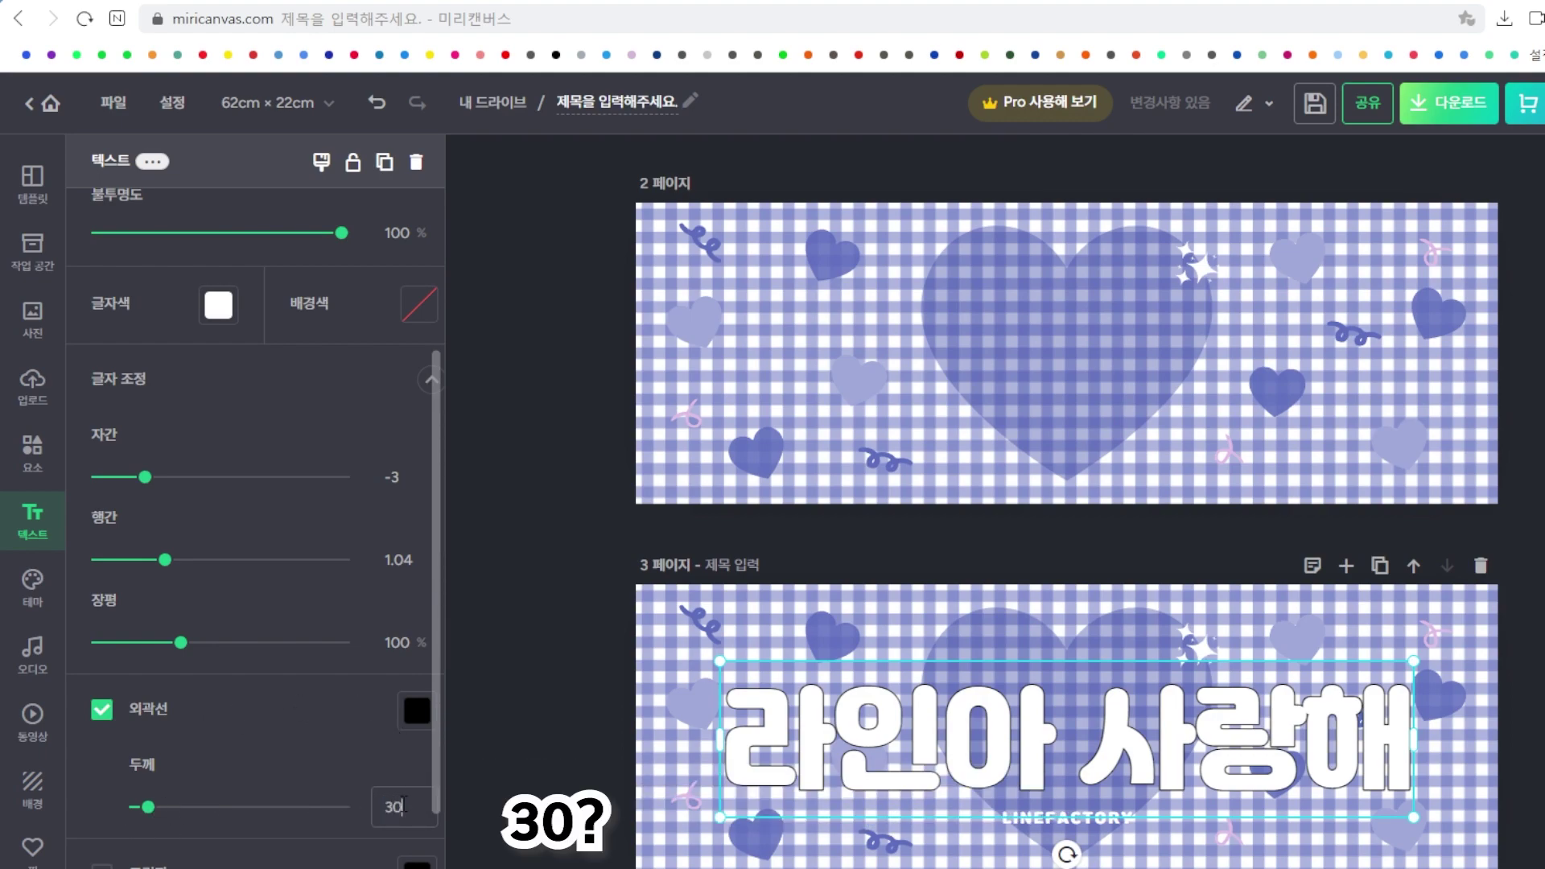
pyautogui.click(398, 806)
pyautogui.write('40')
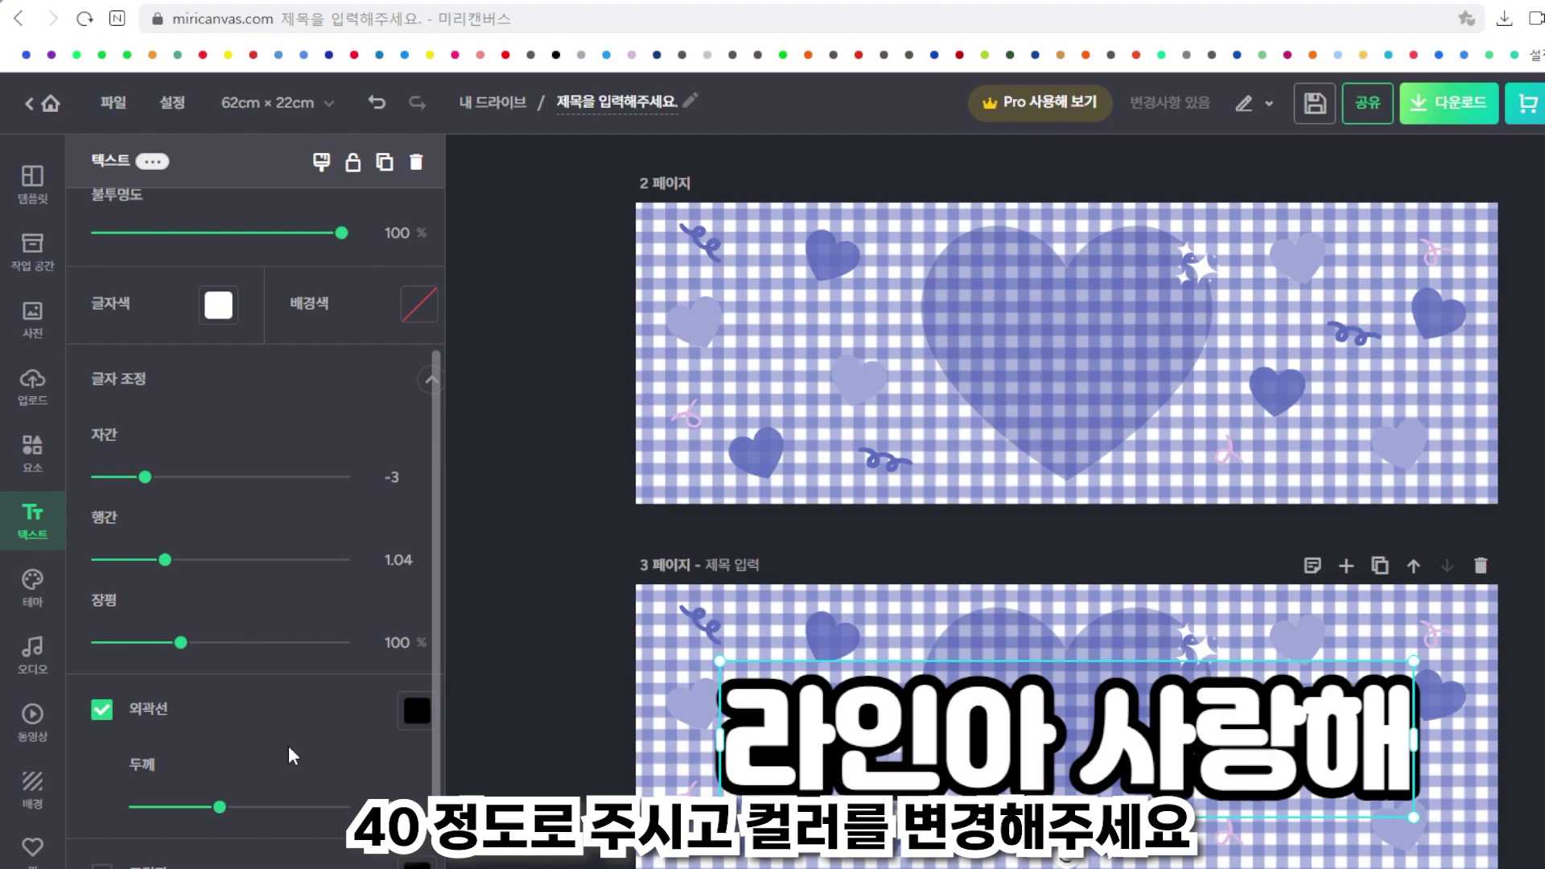
# Change the title's outline colour to the dark blue #3A4CA8.
pyautogui.click(414, 712)
pyautogui.click(660, 478)
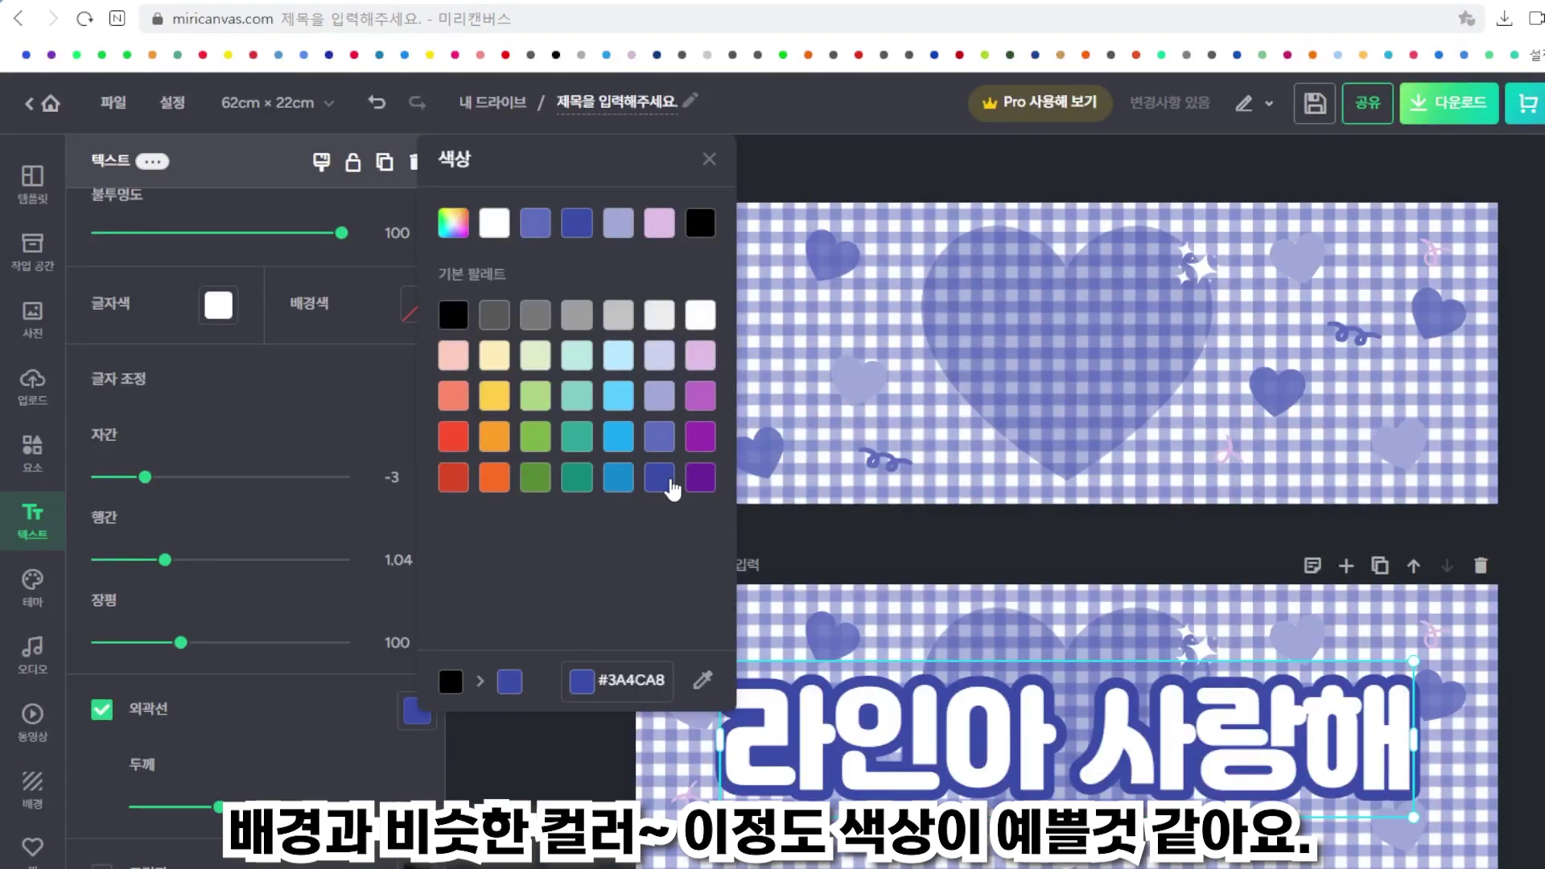
pyautogui.click(546, 817)
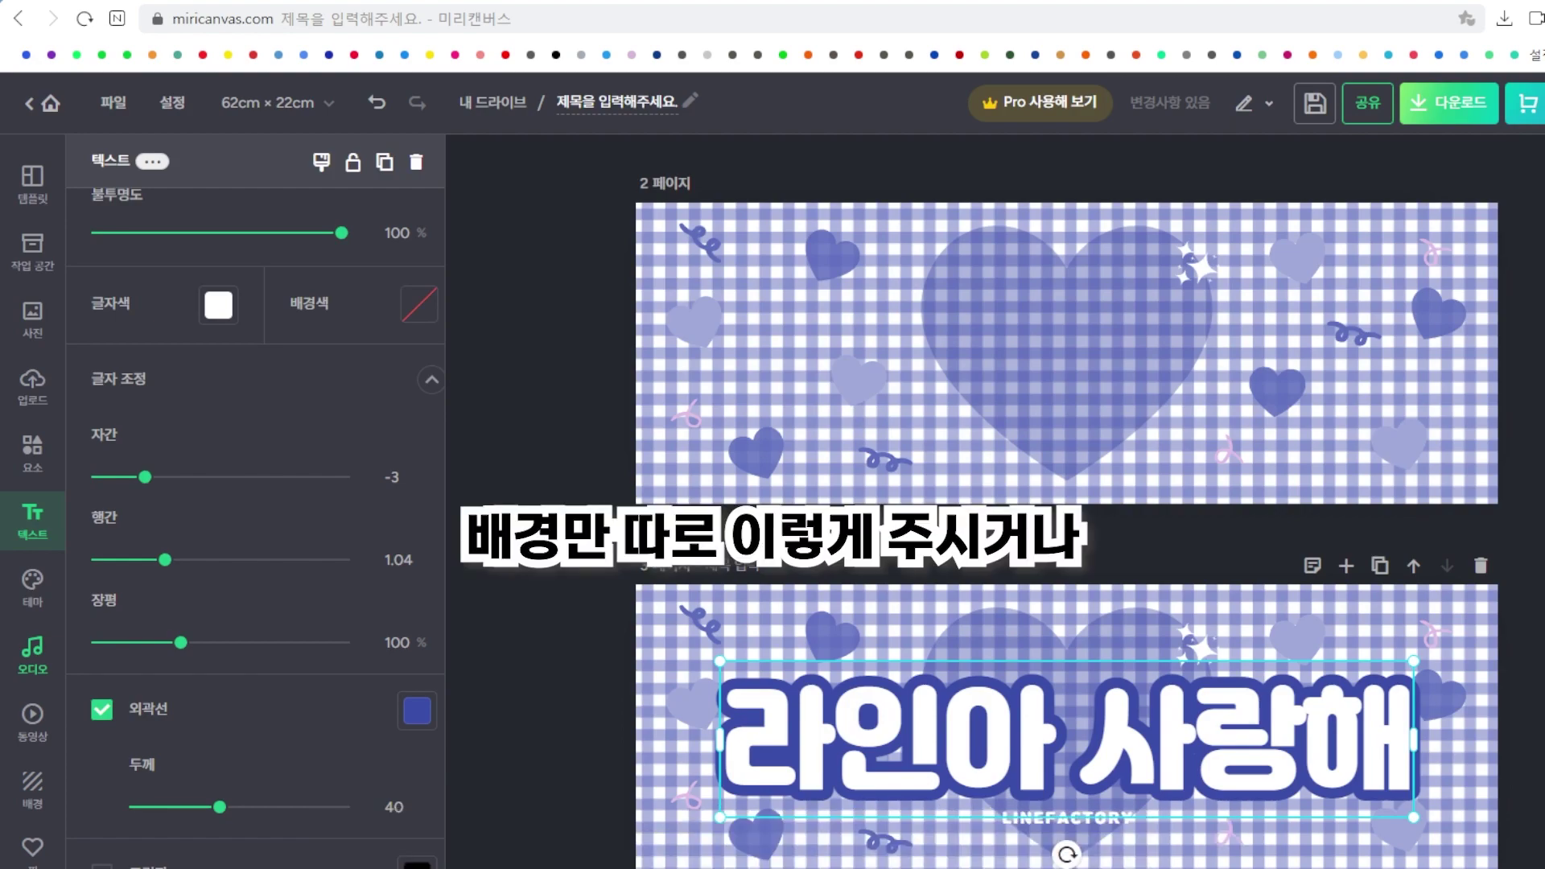
# Start a download of the design for print with JPG as the file format.
pyautogui.click(968, 302)
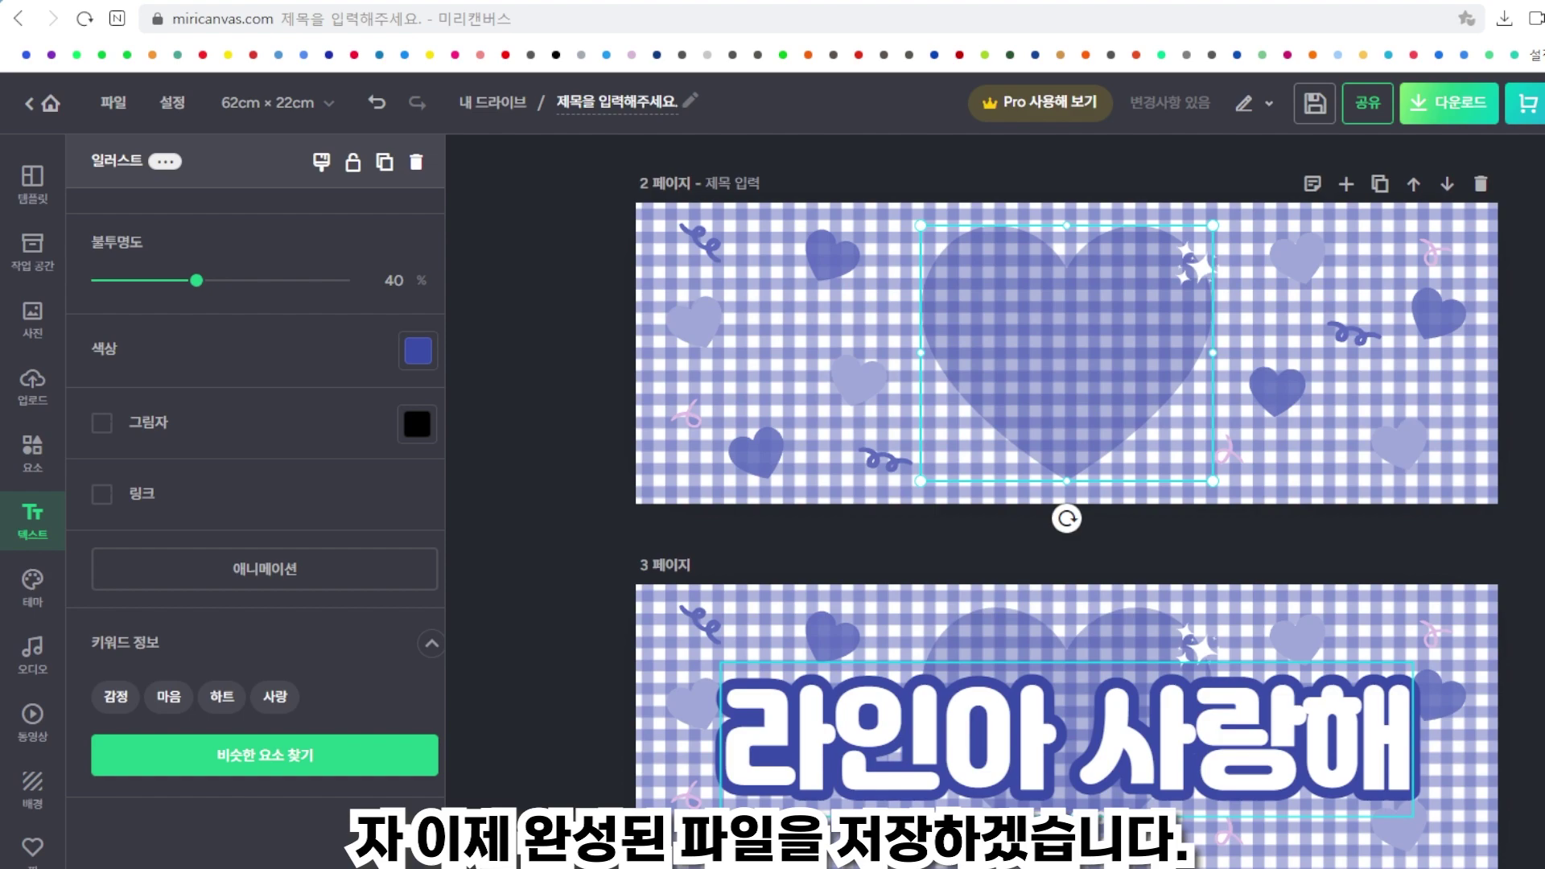
pyautogui.click(578, 502)
pyautogui.click(1456, 113)
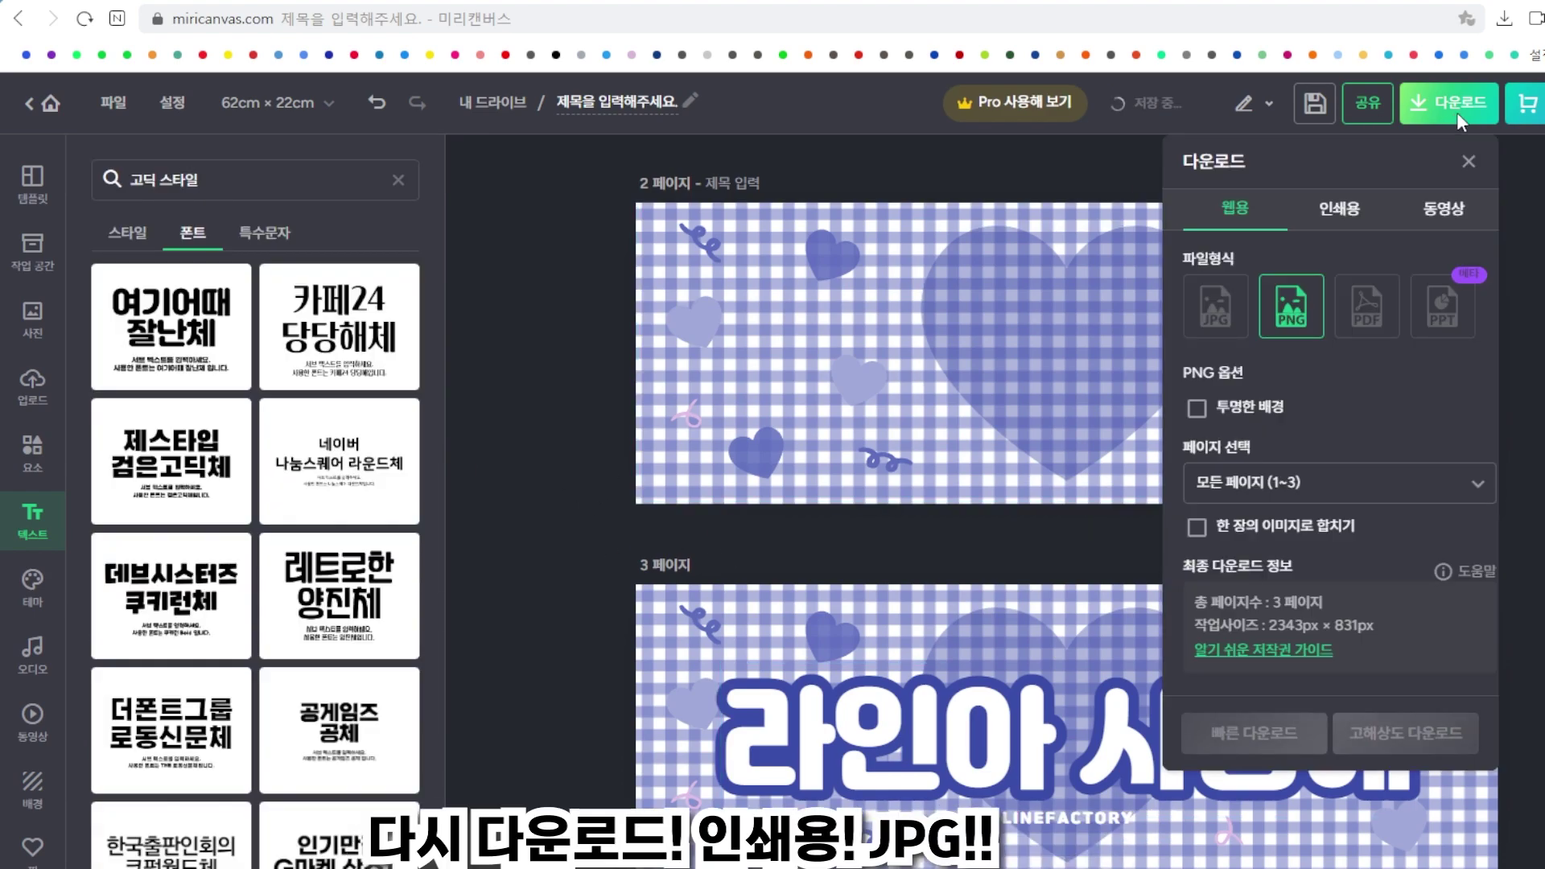
pyautogui.click(1361, 208)
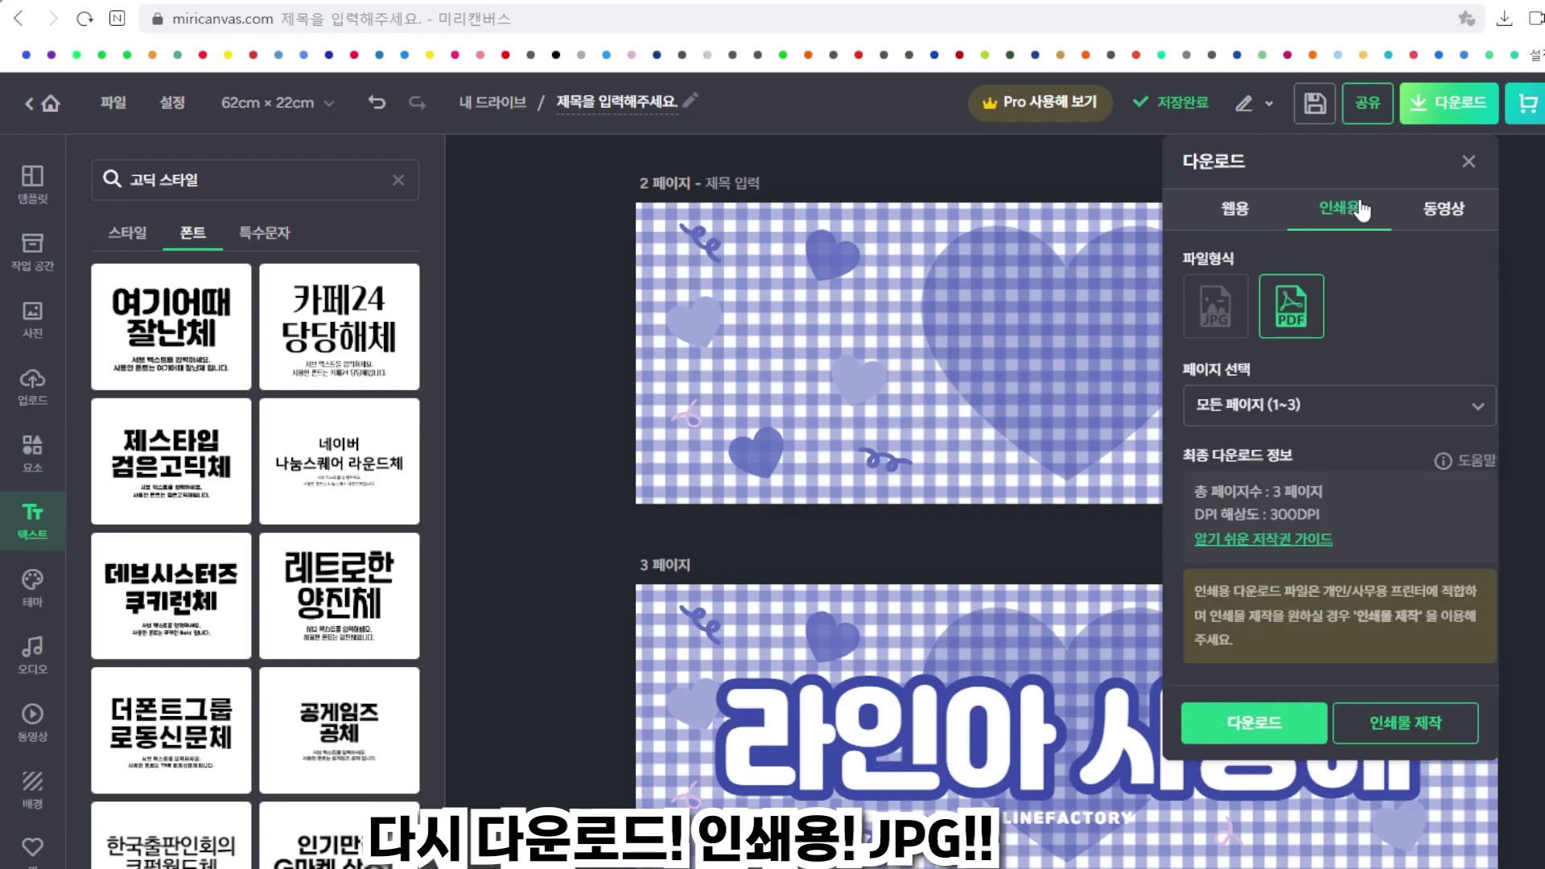
pyautogui.click(1228, 306)
# Limit the print download to page 3 only and download it.
pyautogui.click(1326, 402)
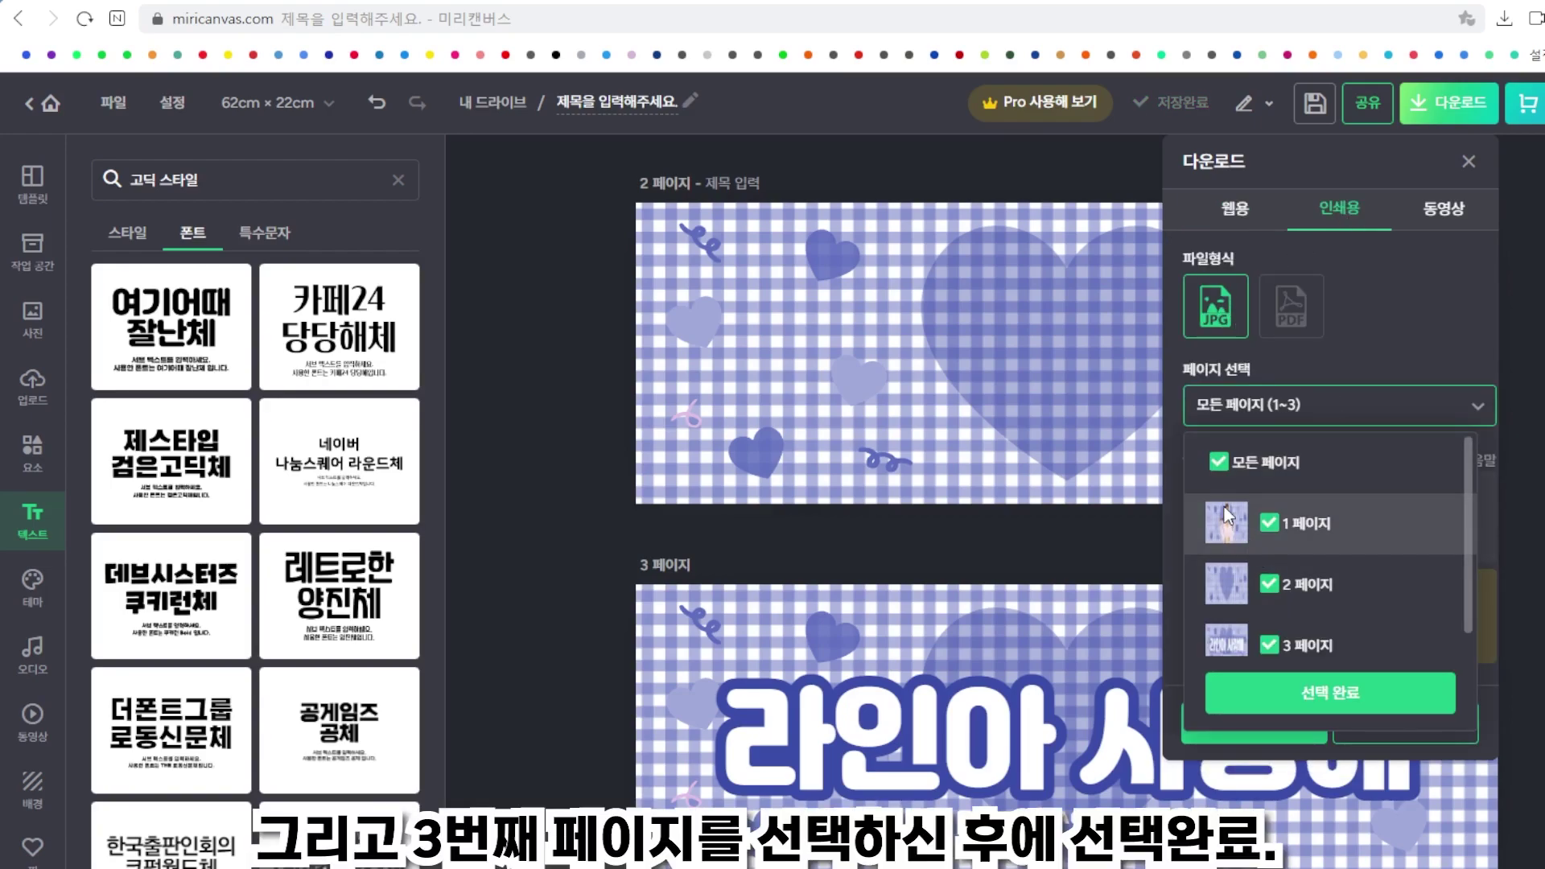
pyautogui.click(1219, 462)
pyautogui.click(1270, 644)
pyautogui.click(1314, 691)
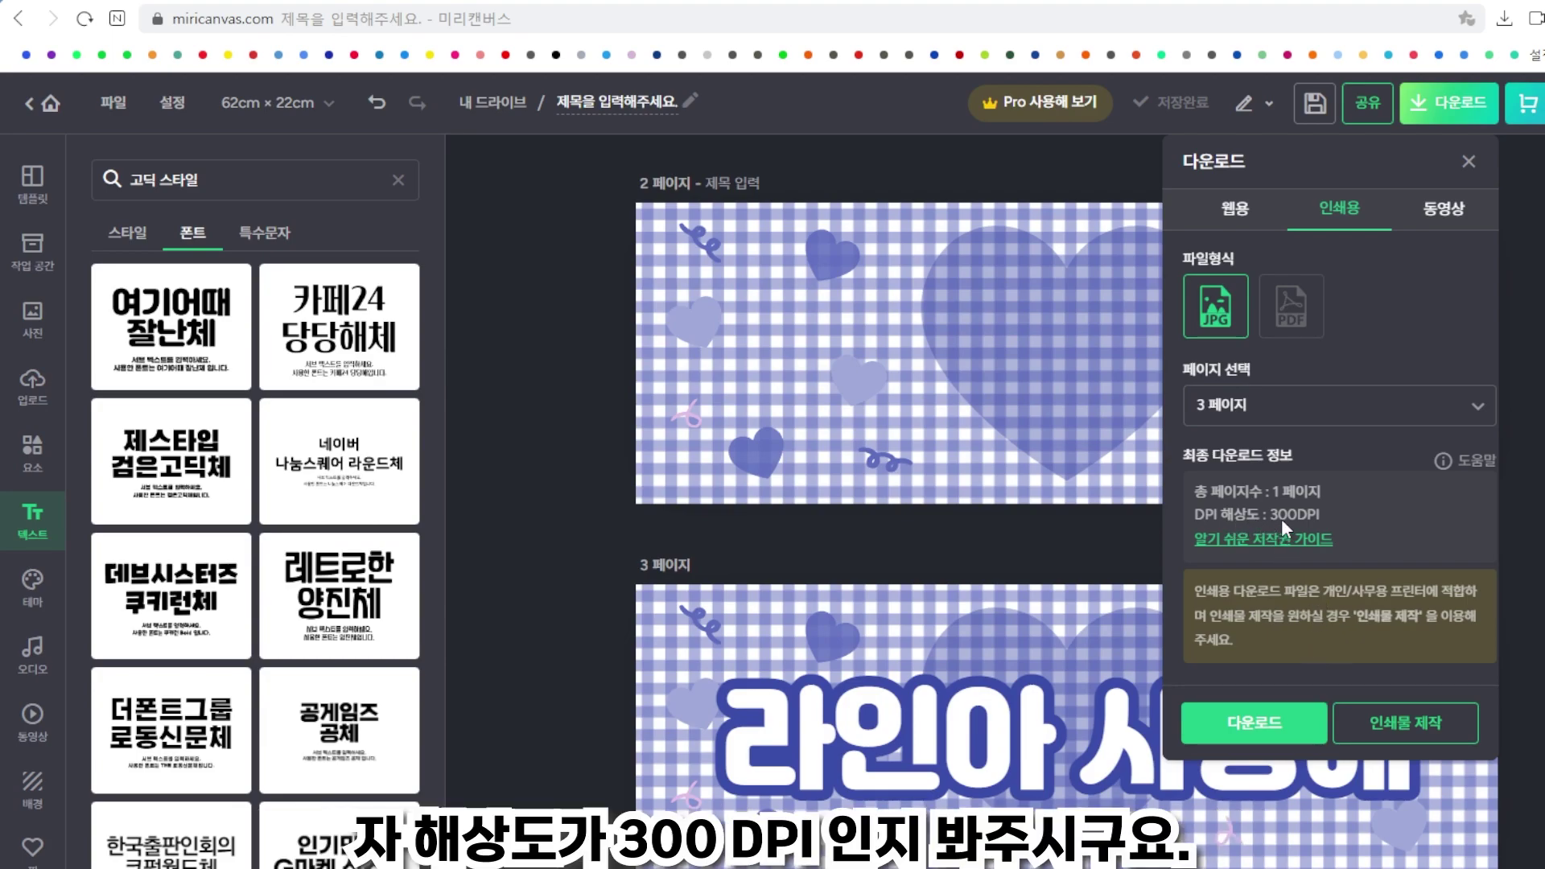
pyautogui.click(1288, 747)
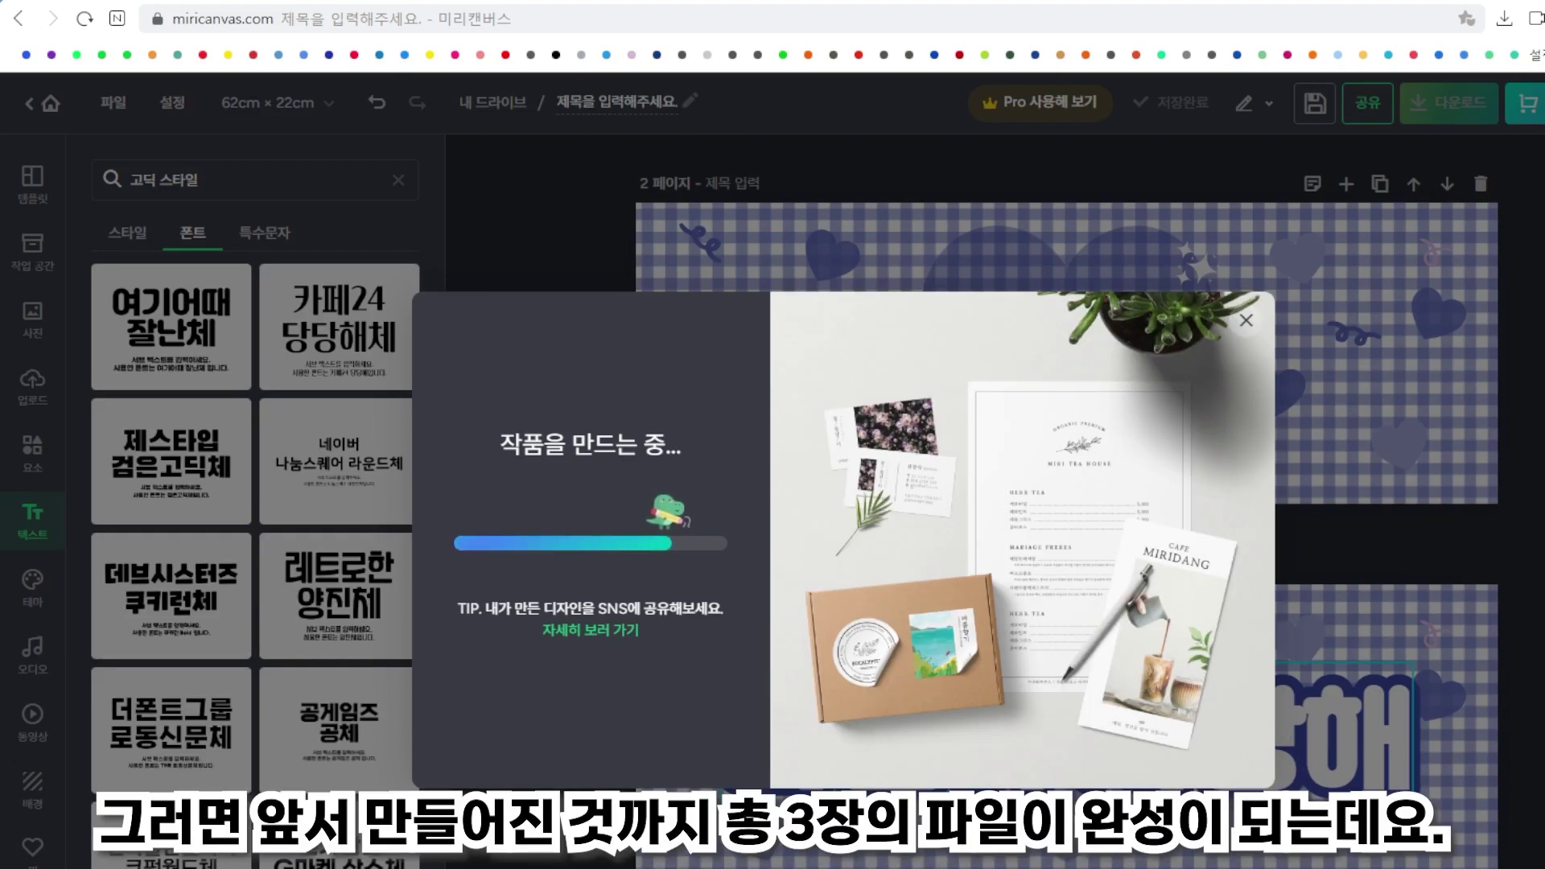
pyautogui.click(1241, 336)
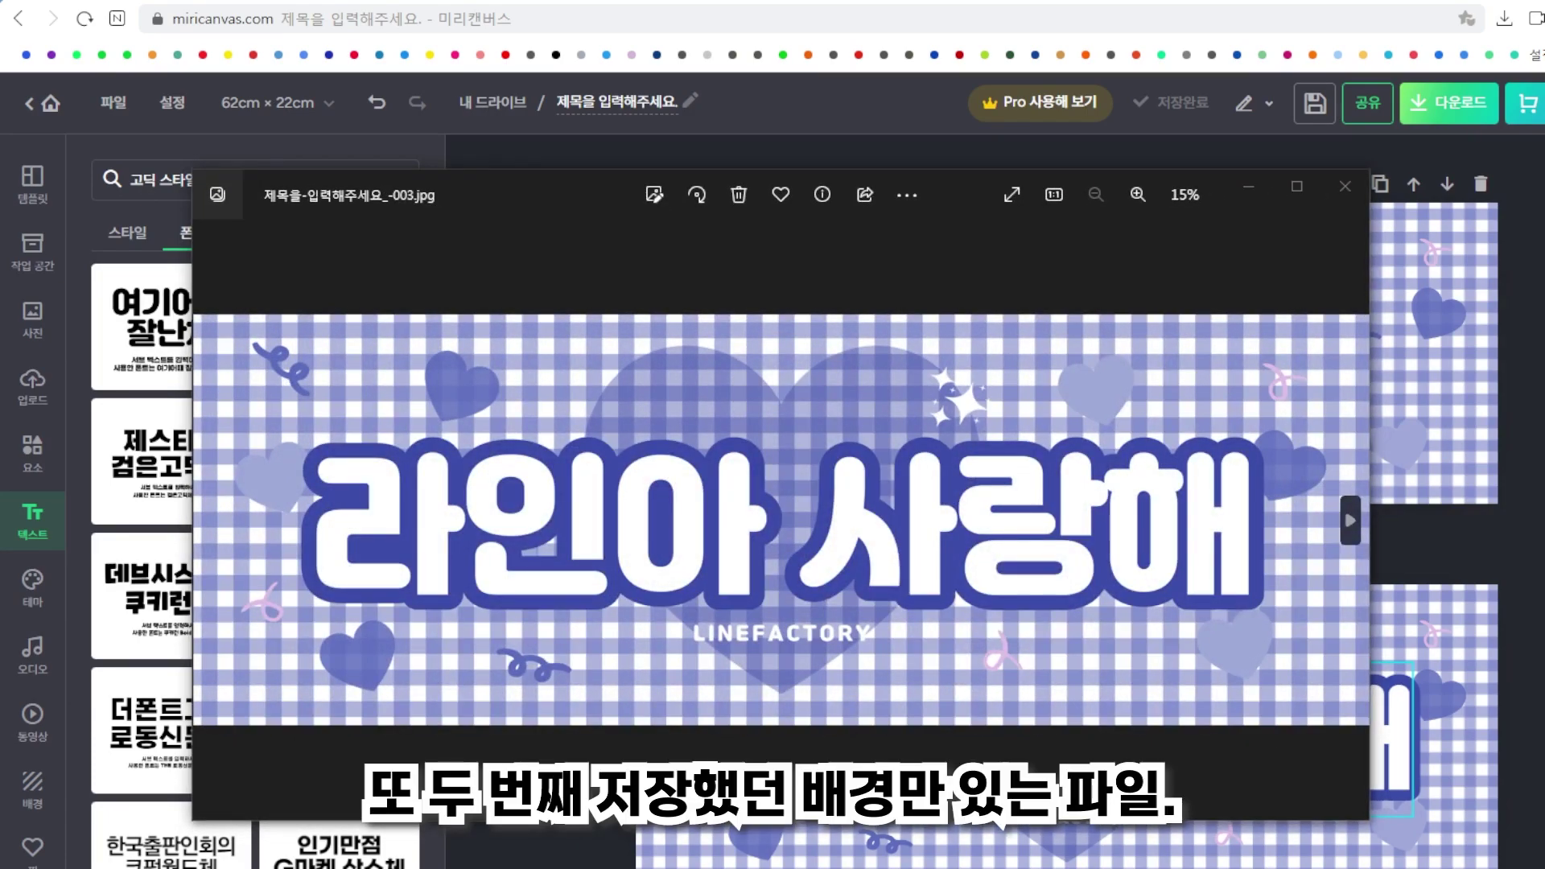
# Review the exported slogan, background and photo JPGs in the image viewer, placing the photo and slogan versions apart, and close the viewer windows.
pyautogui.press('Left')
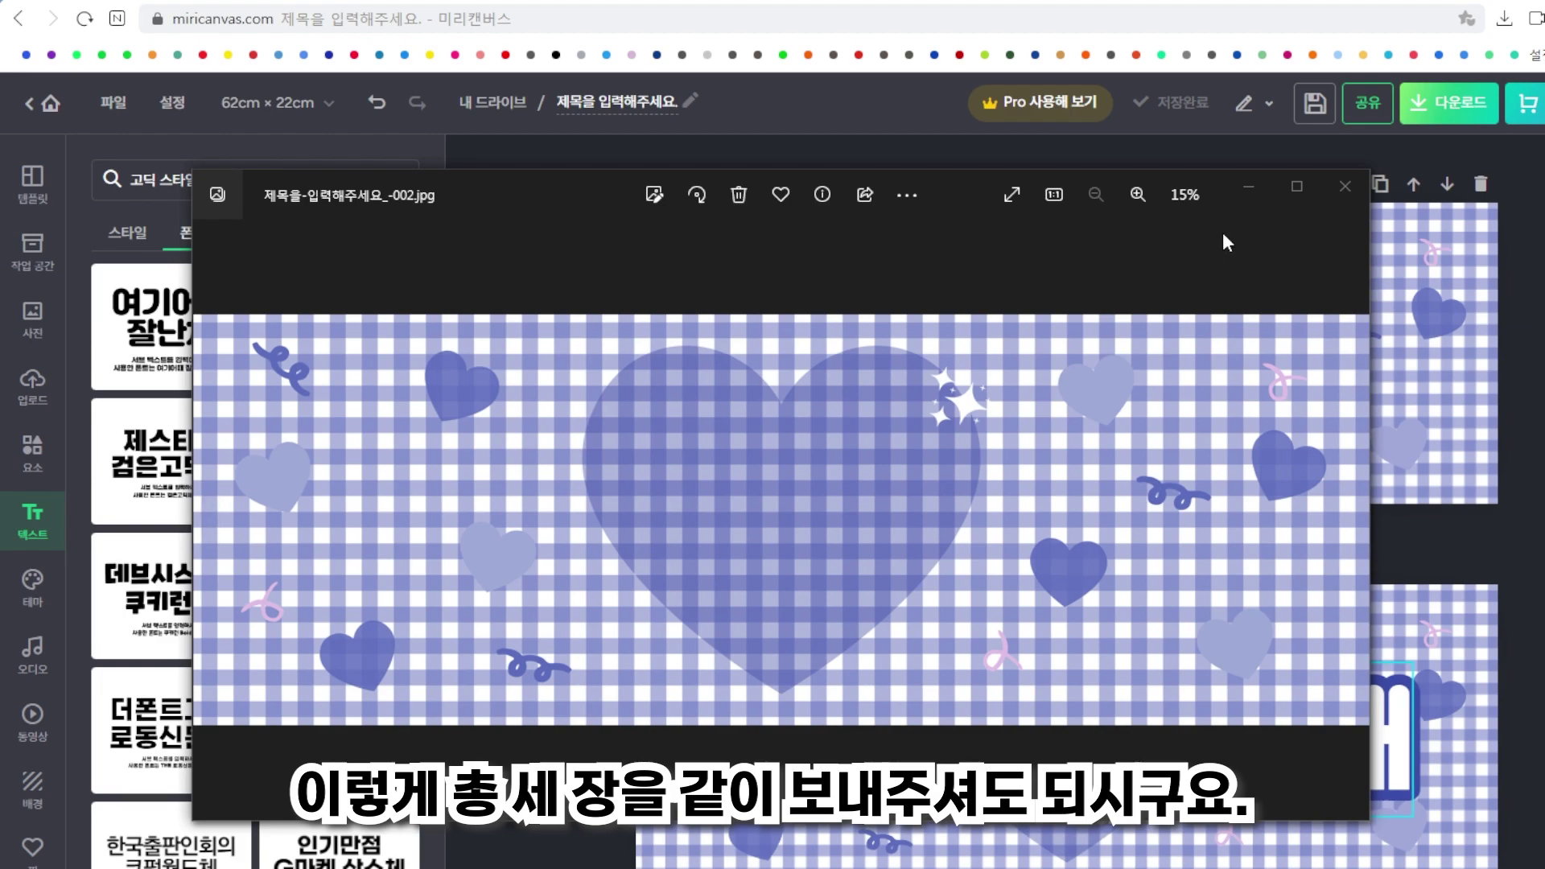
pyautogui.click(1259, 191)
pyautogui.press('Right')
pyautogui.moveTo(935, 191); pyautogui.dragTo(969, 262)
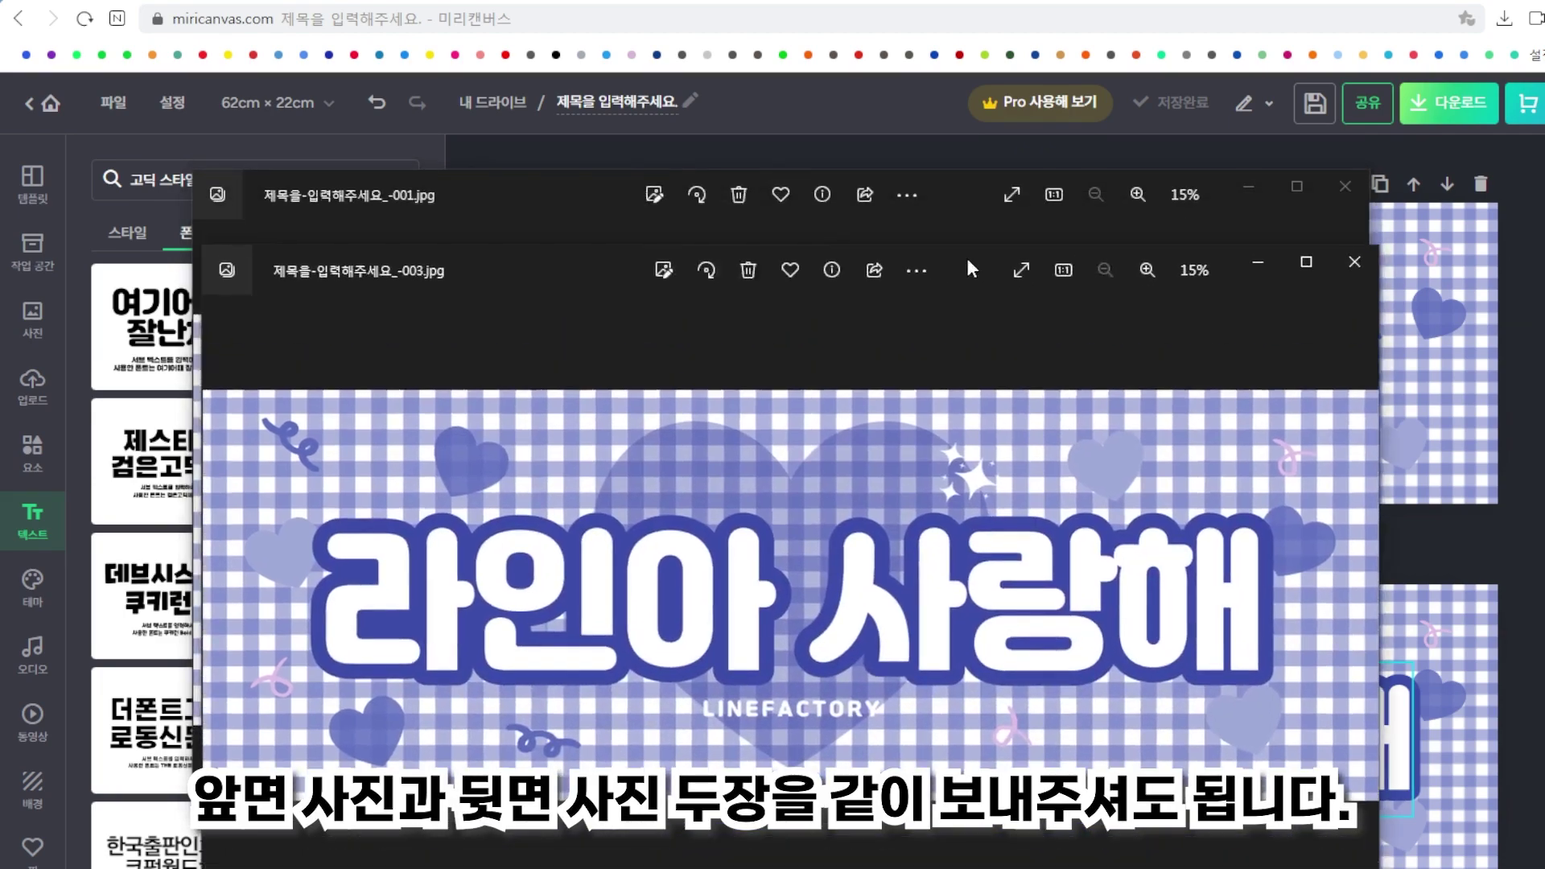
pyautogui.moveTo(956, 196); pyautogui.dragTo(865, 66)
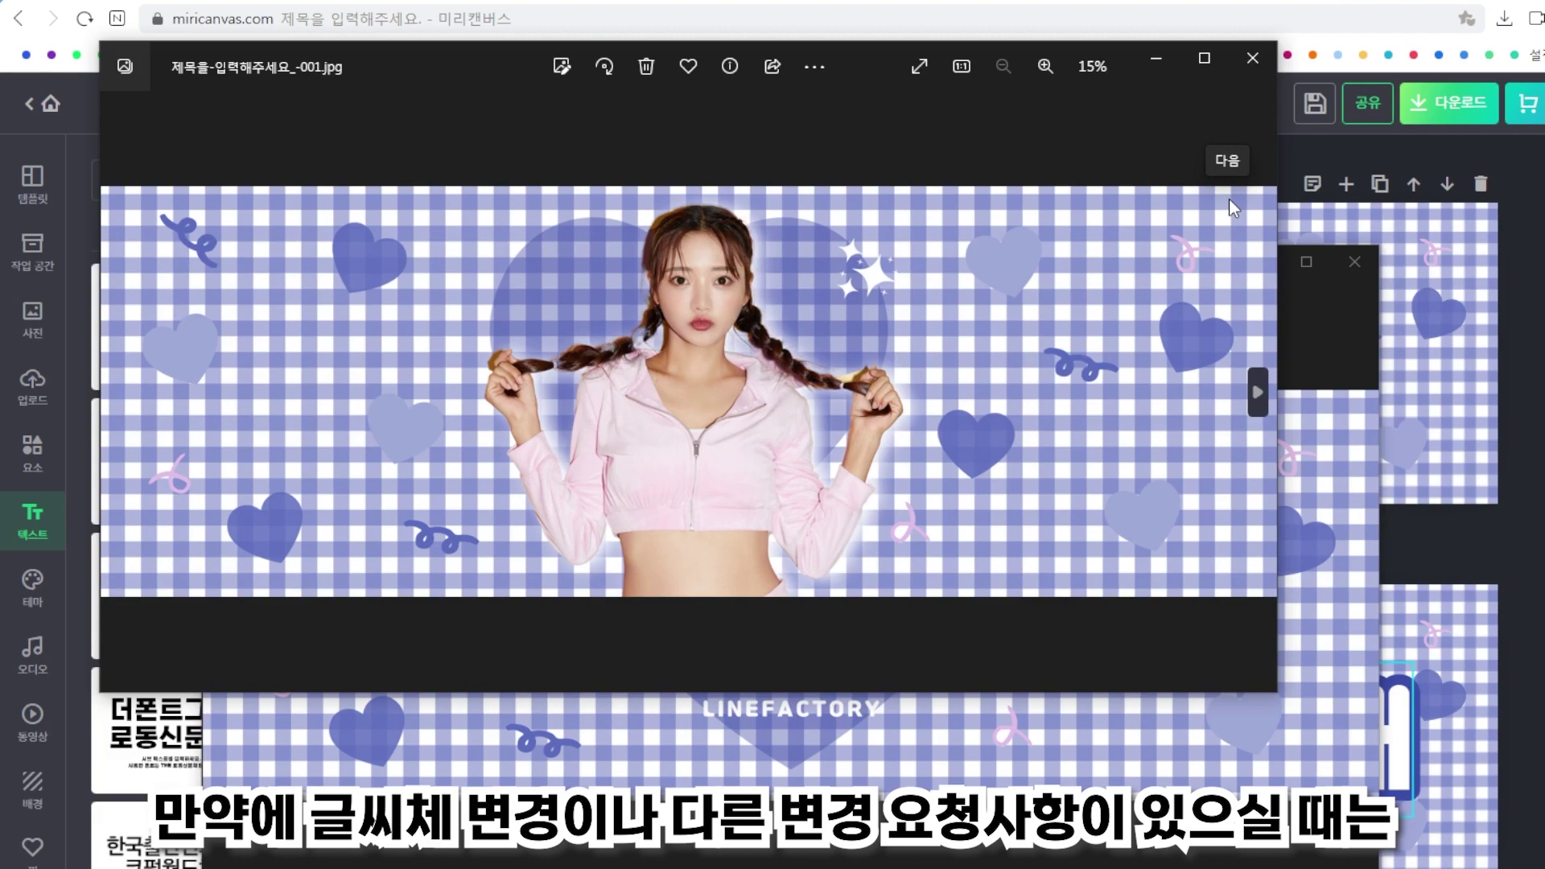
pyautogui.click(1253, 56)
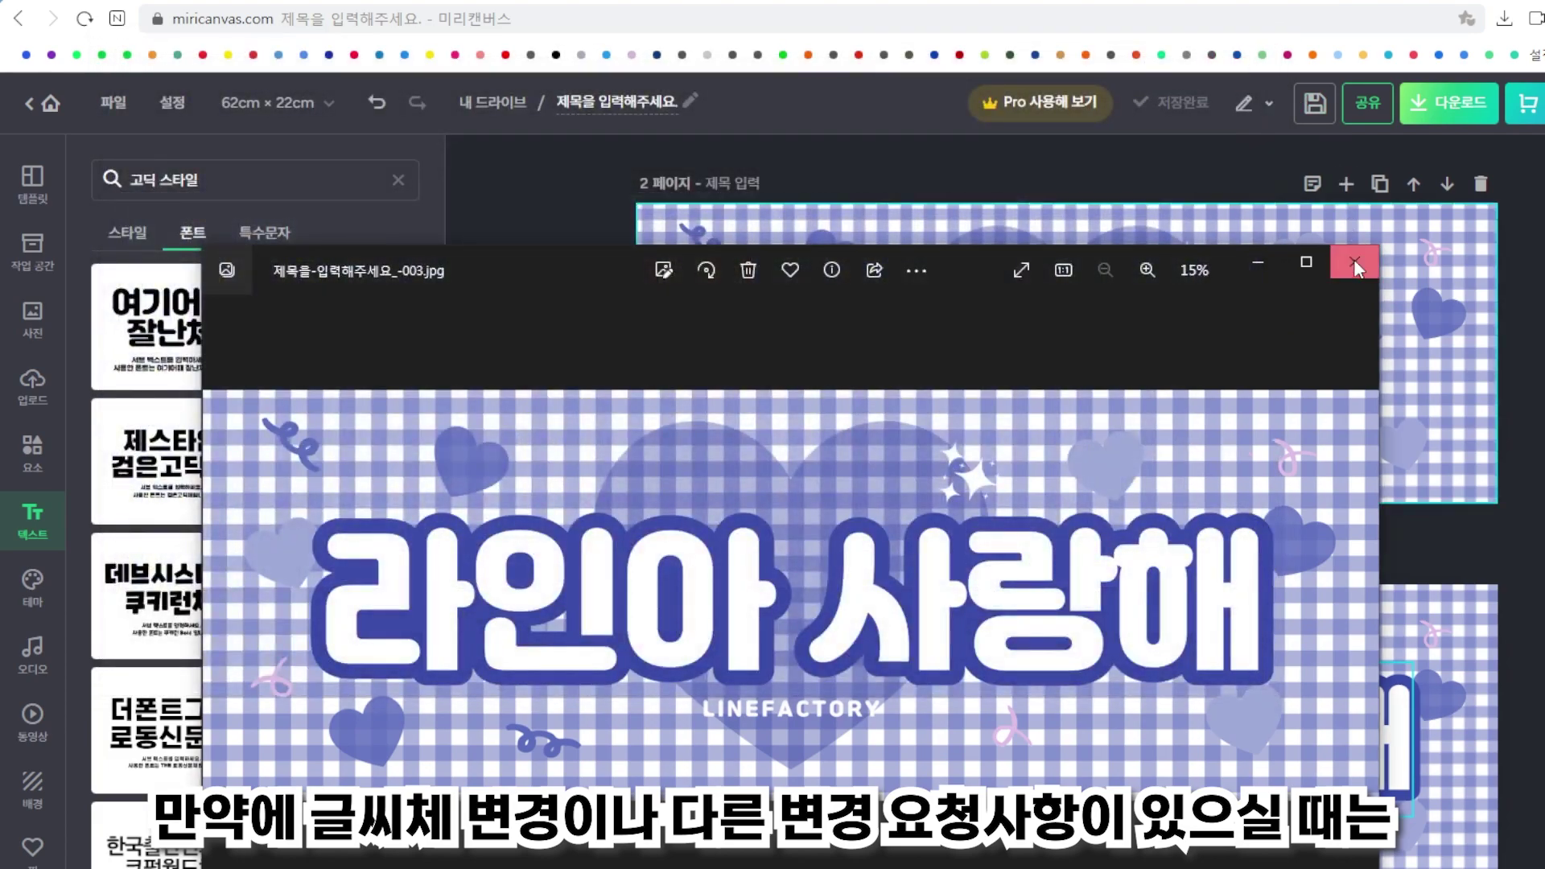
pyautogui.click(1354, 262)
pyautogui.scroll(5, 987, 466)
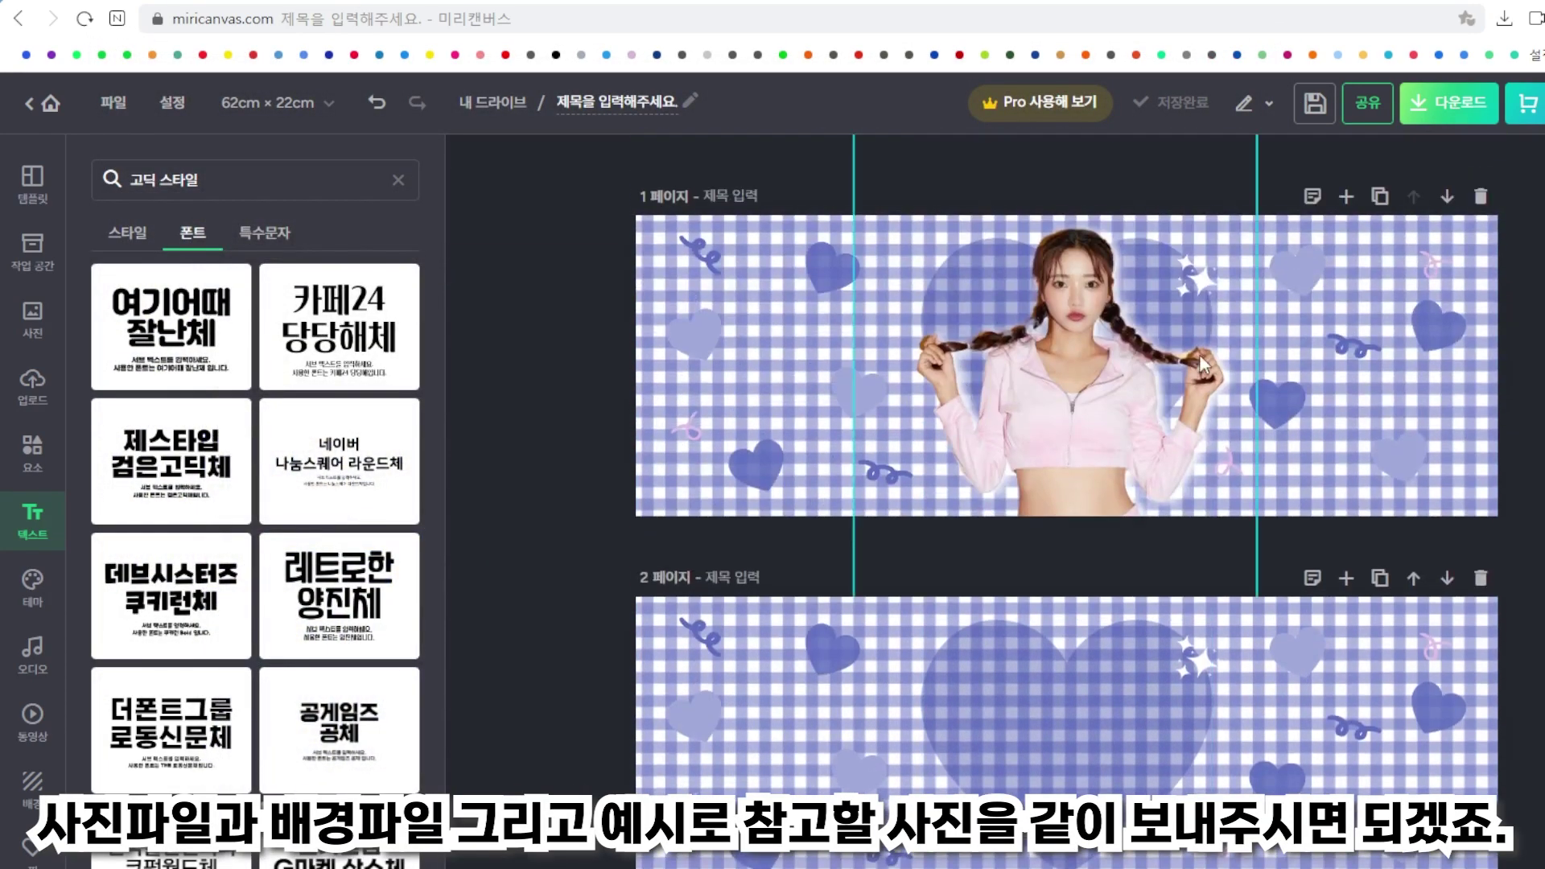
pyautogui.scroll(-5, 1144, 703)
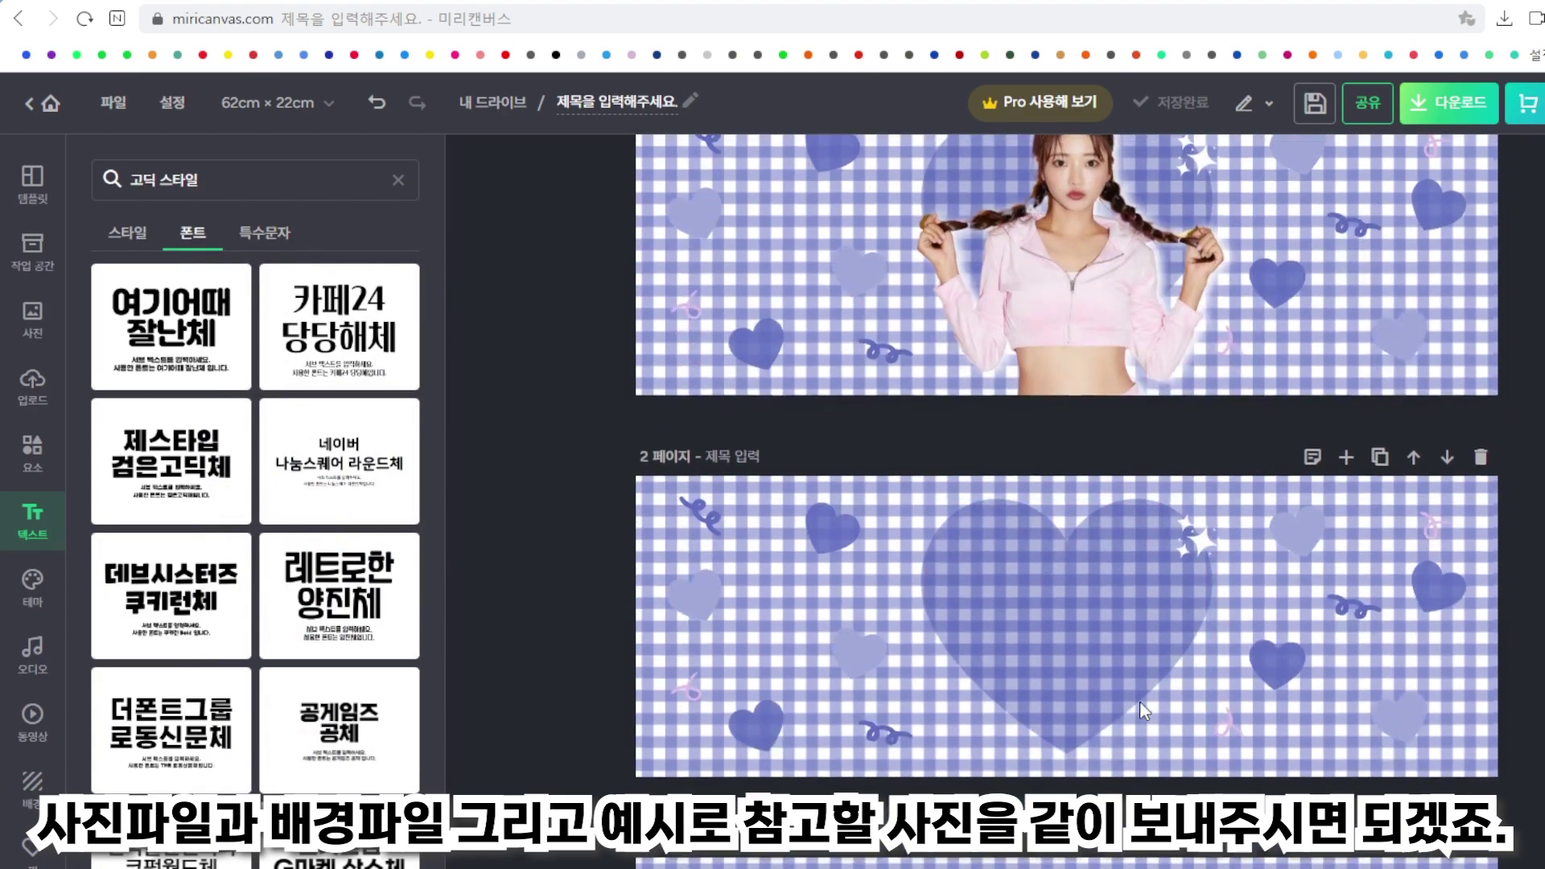